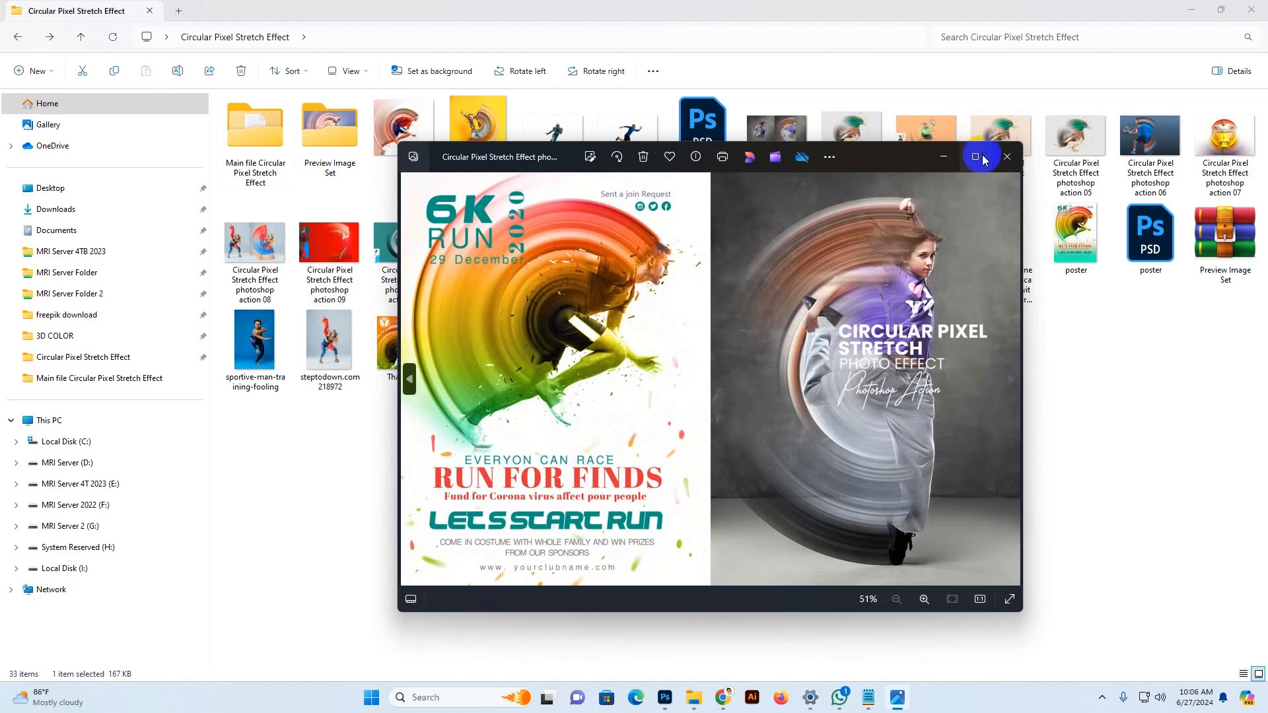
Step: Look through the example images in the Circular Pixel Stretch Effect folder in a maximized viewer and close it
click(976, 156)
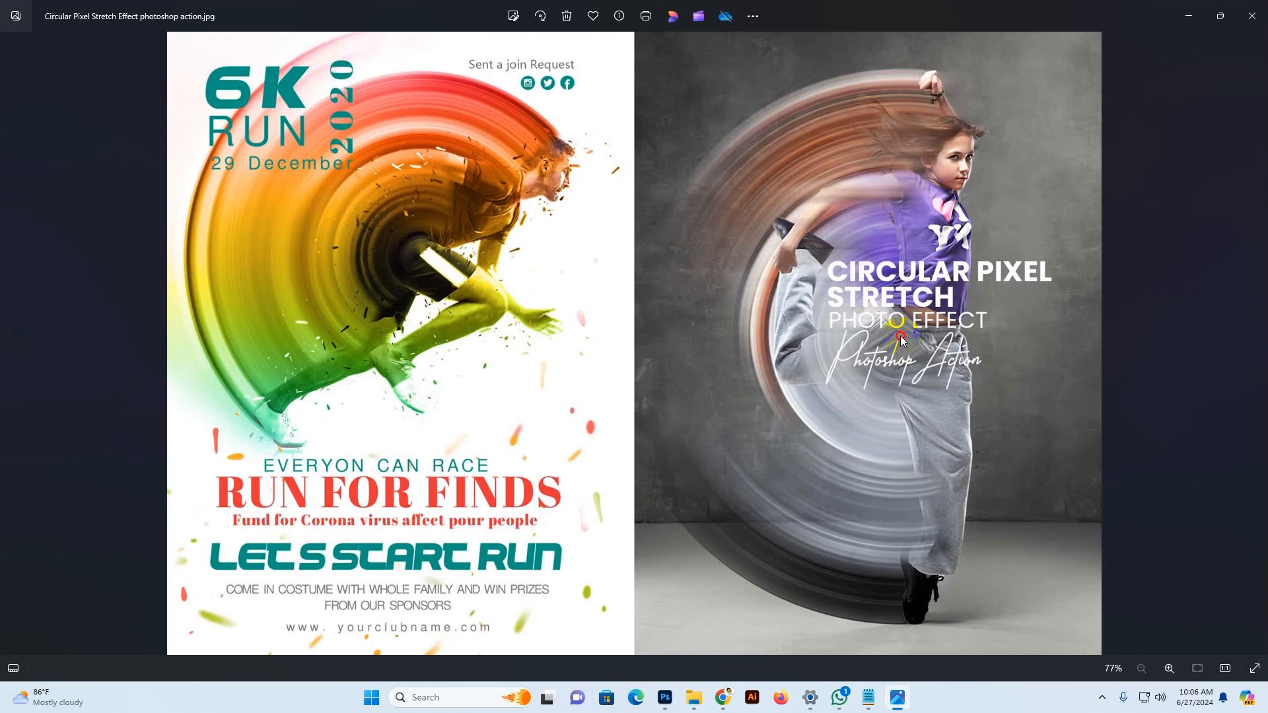
click(389, 339)
key(Right)
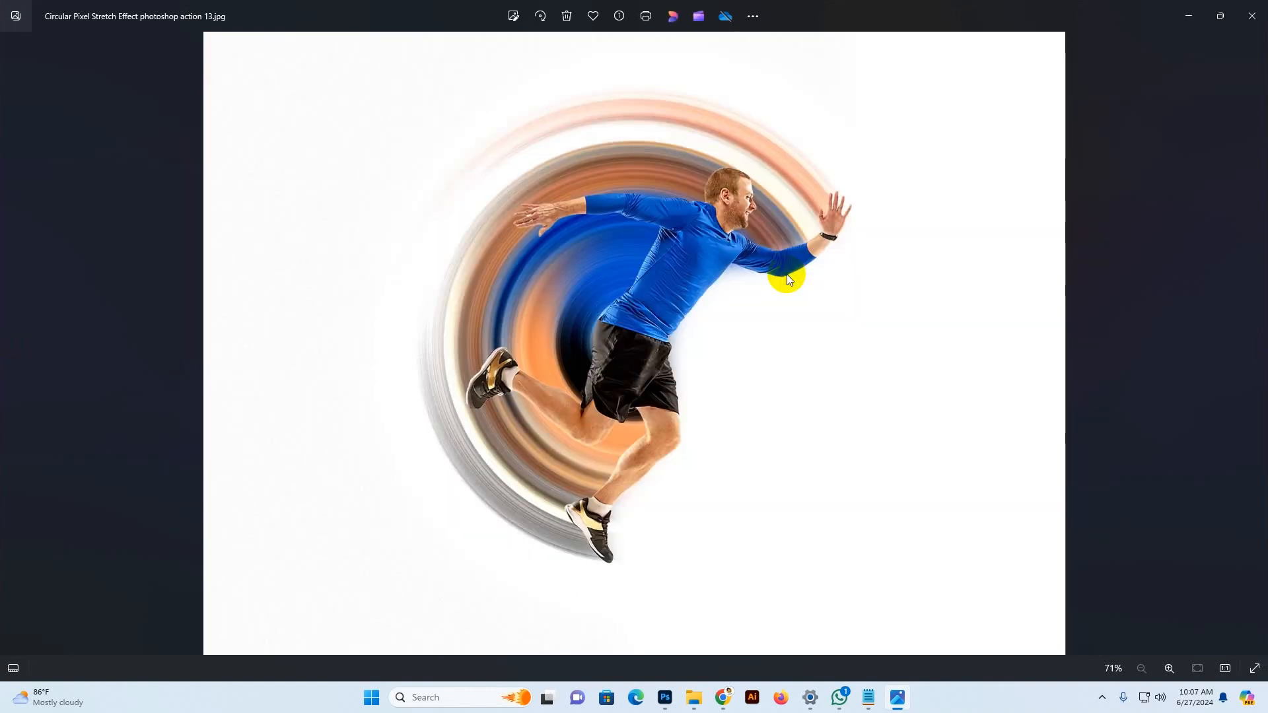
key(Left)
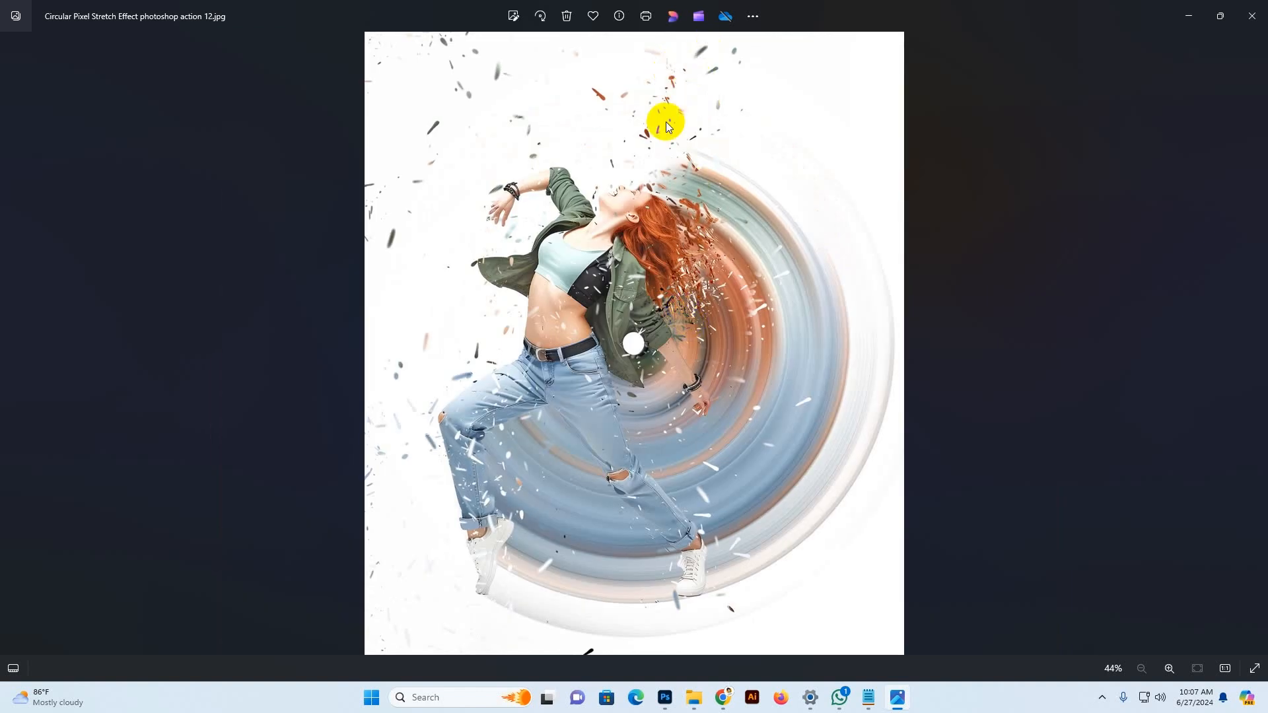
key(Right)
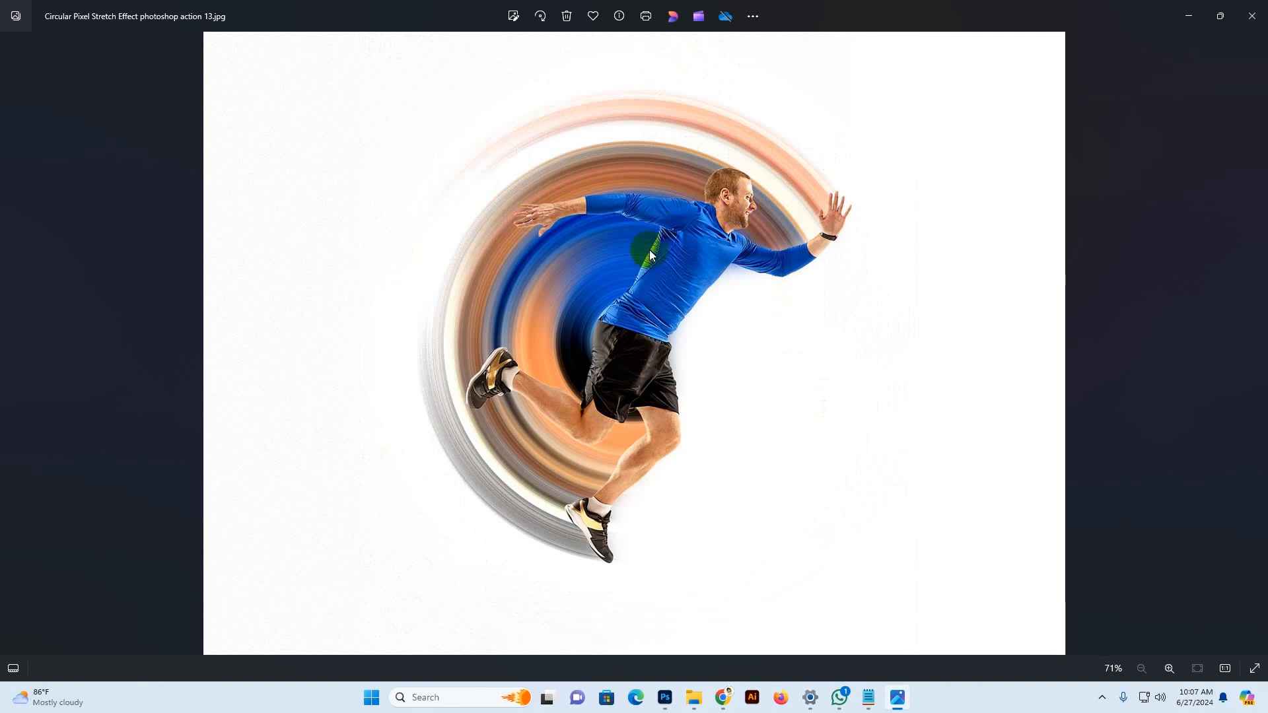
key(Left)
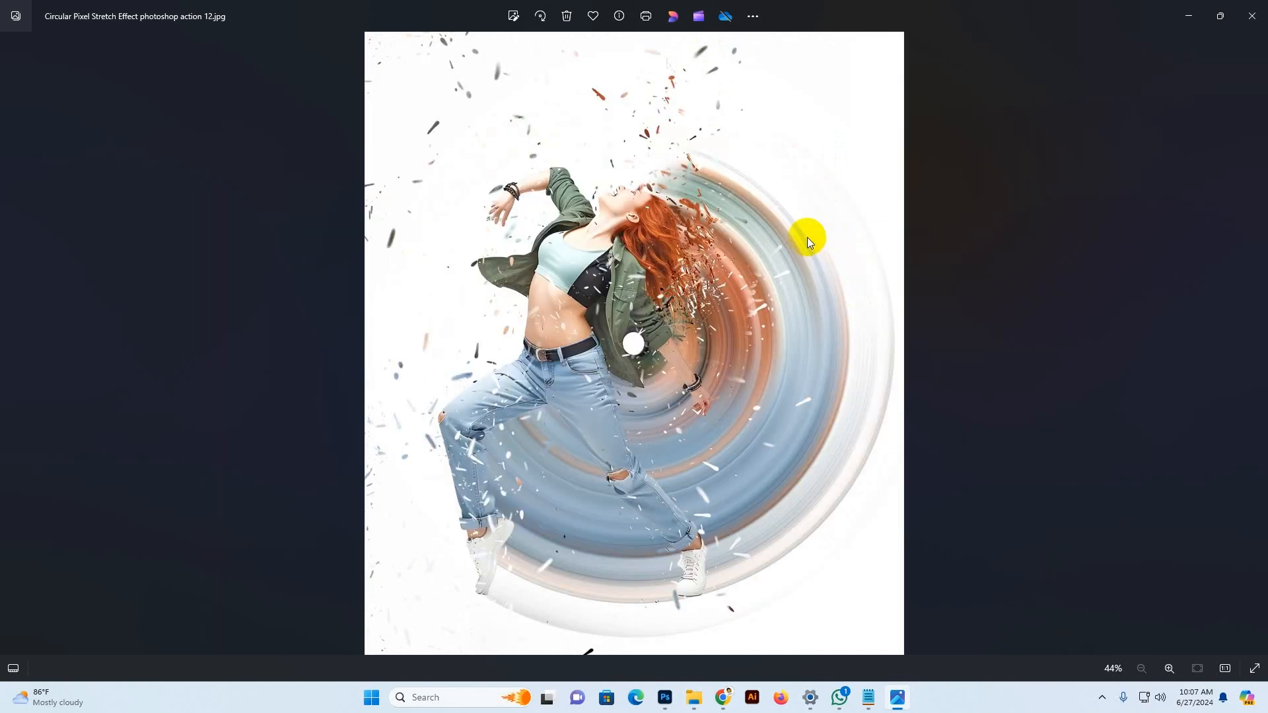
key(Left)
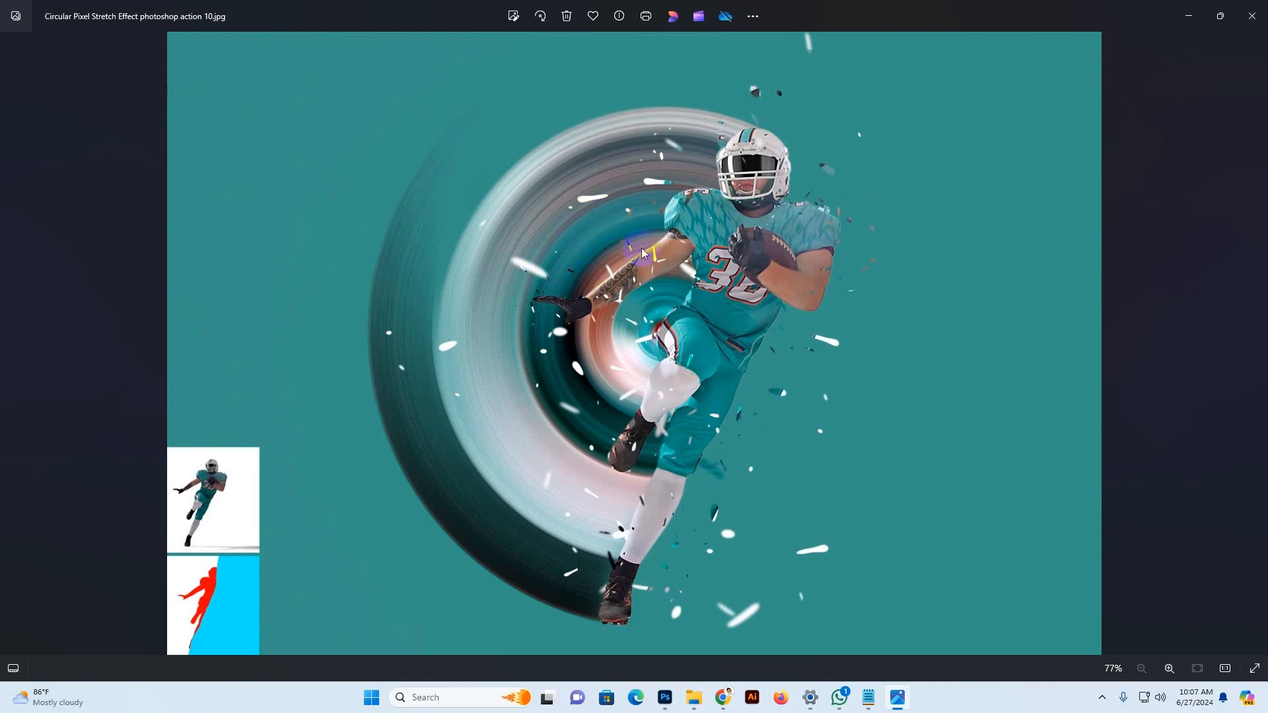
key(Left)
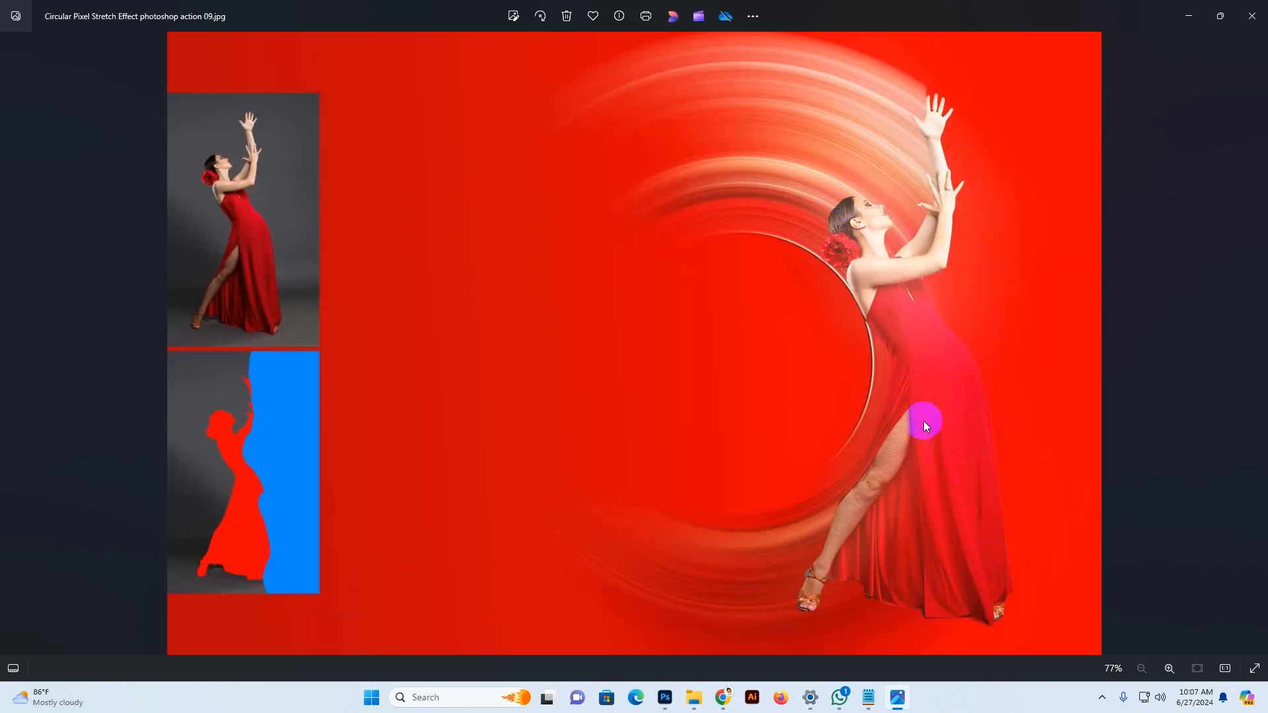
key(Left)
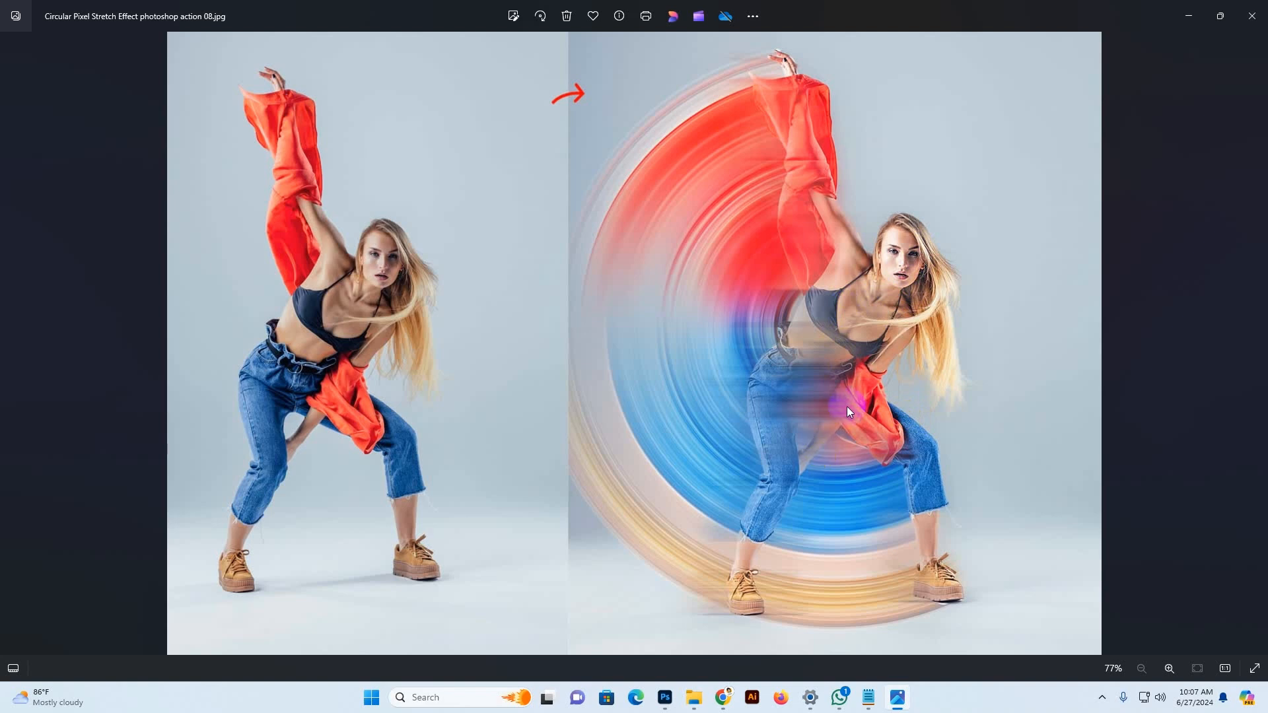
key(Left)
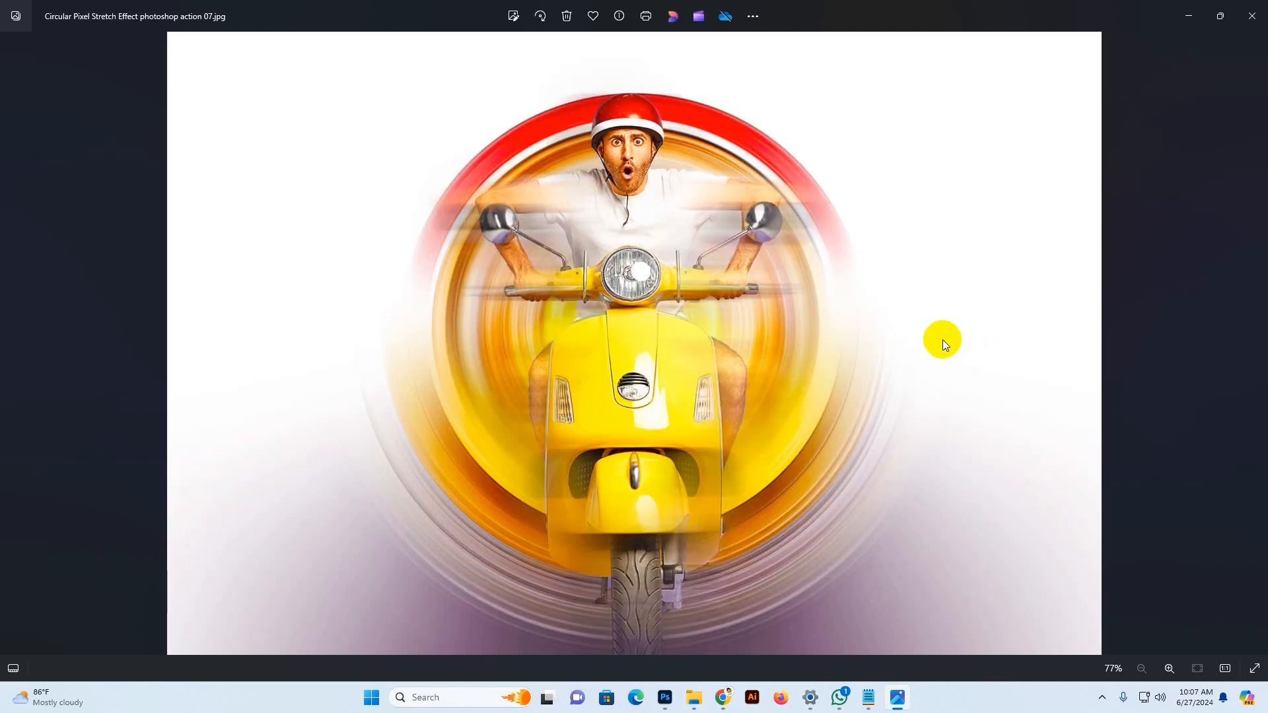
key(Left)
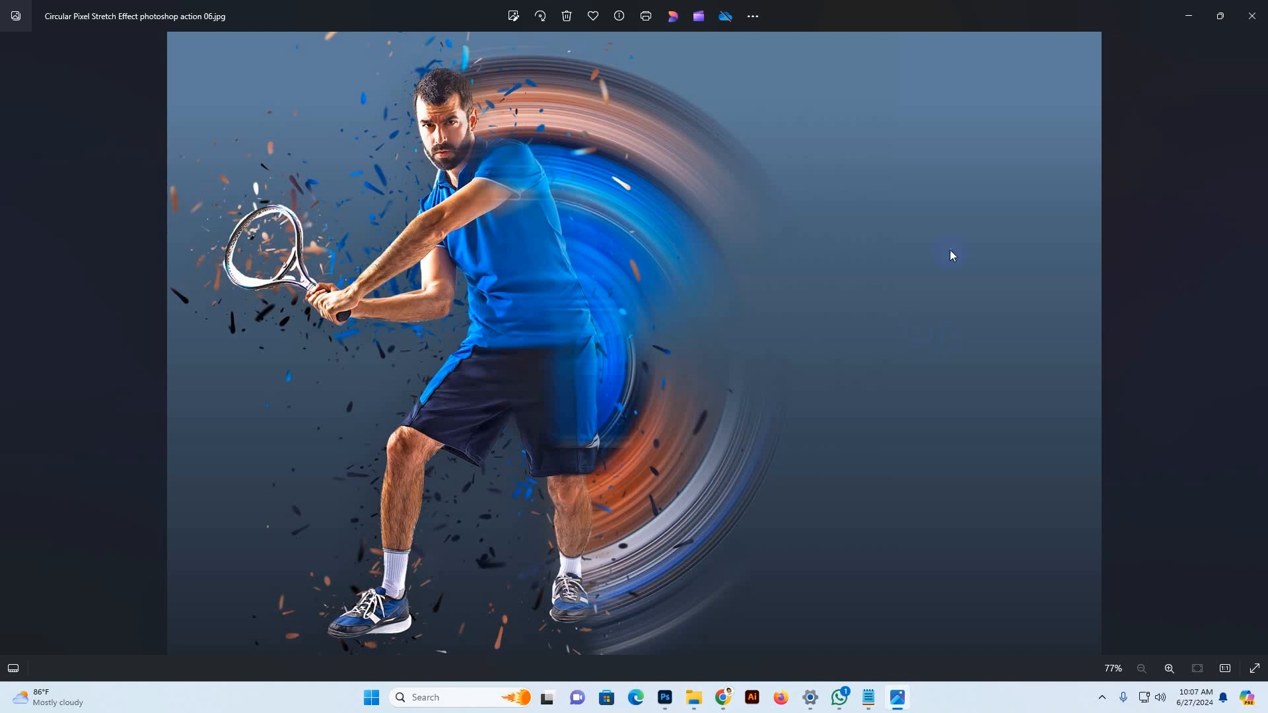
key(Left)
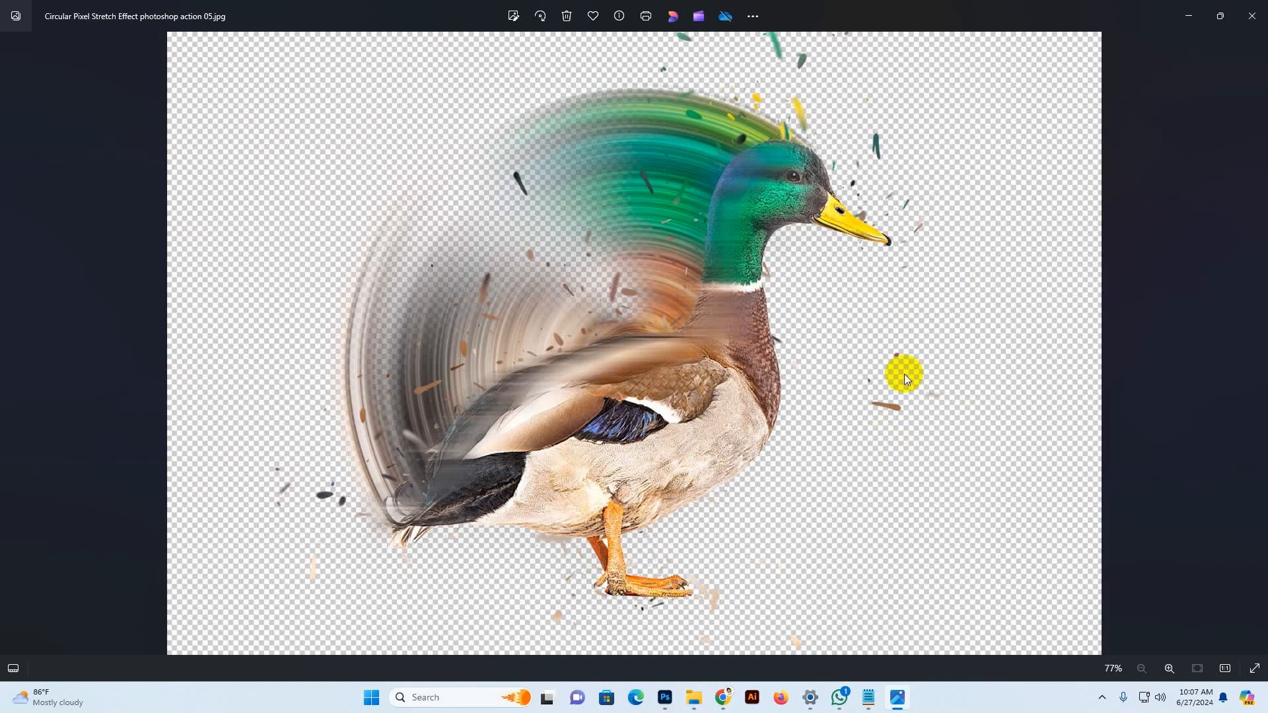
key(Left)
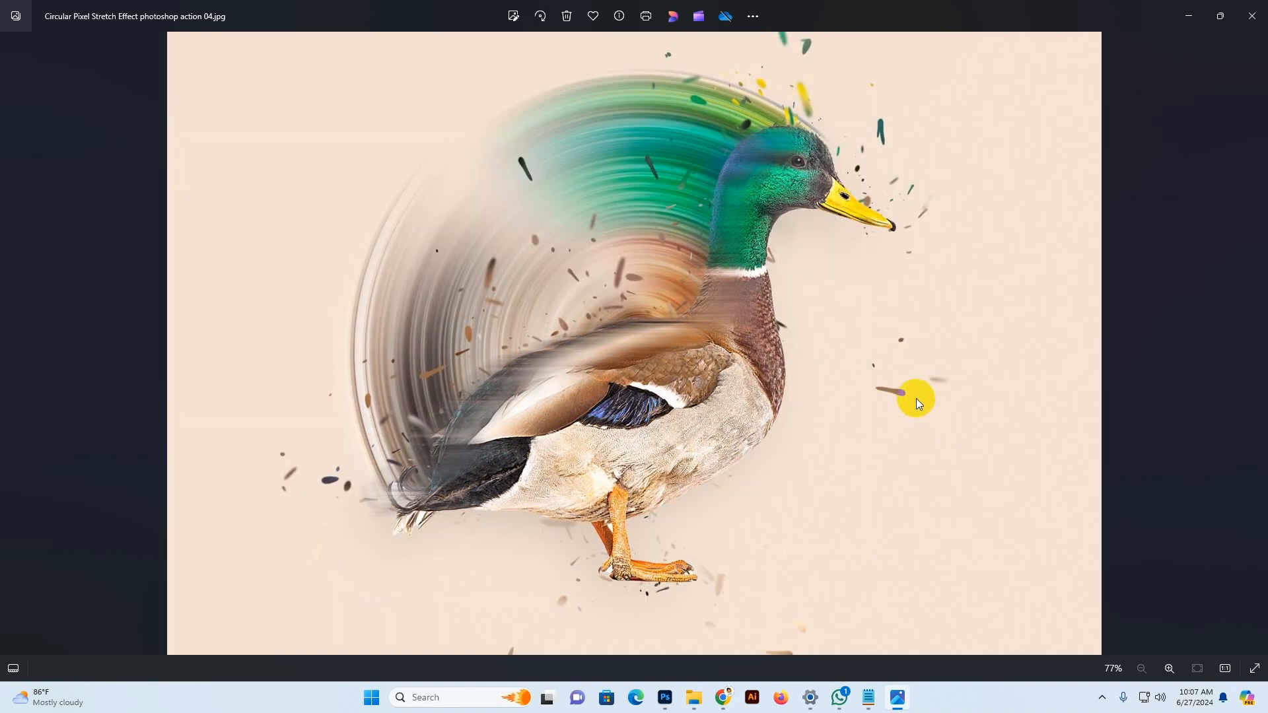
key(Left)
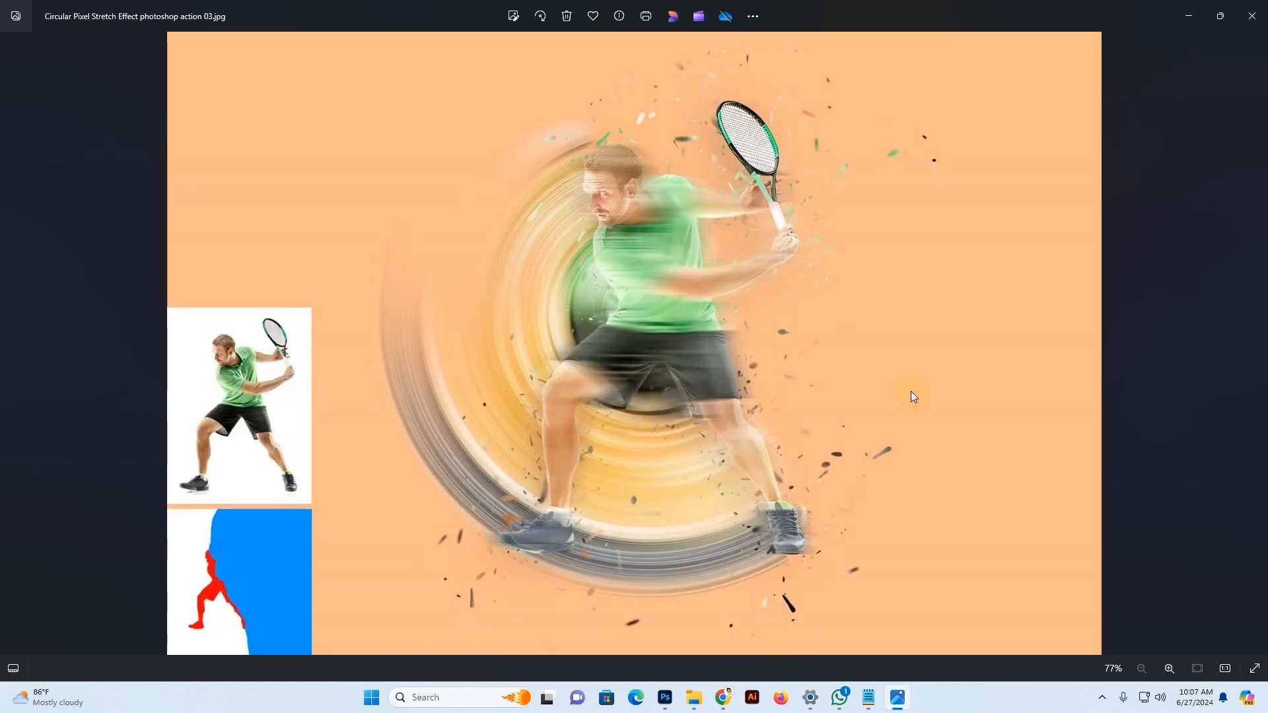
key(Left)
key(Left)
key(Left)
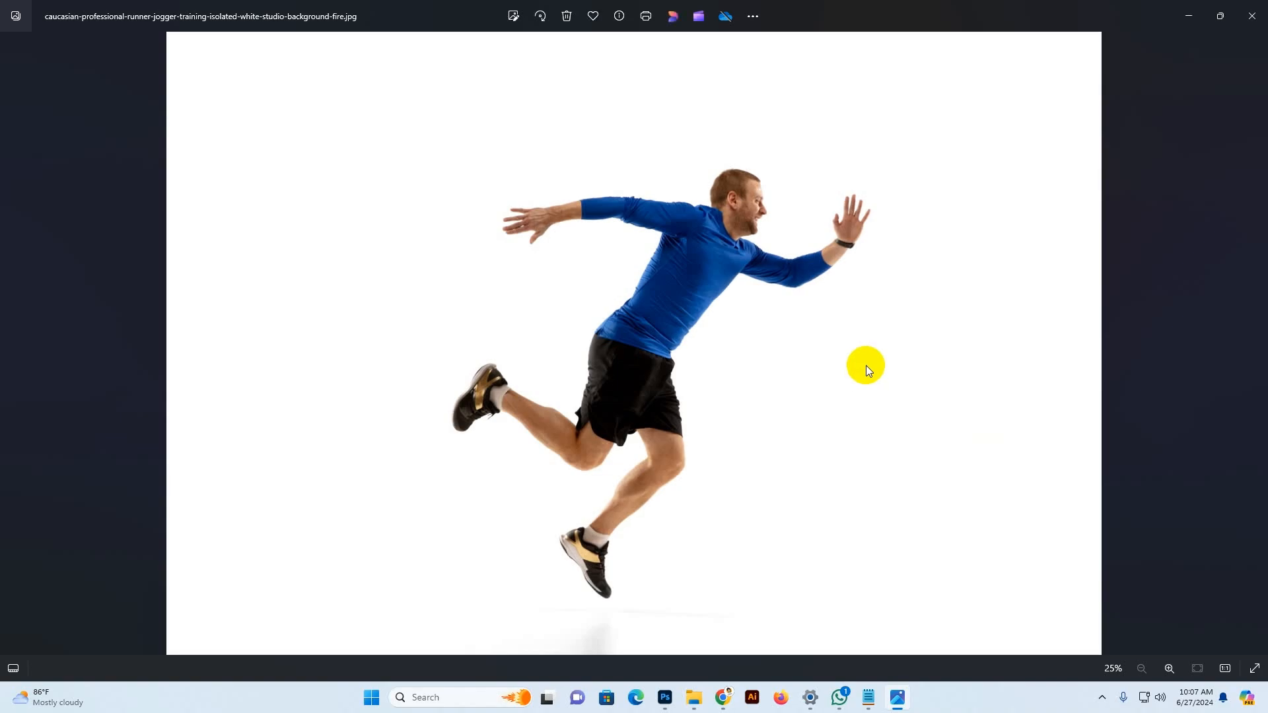
click(1243, 7)
click(1243, 7)
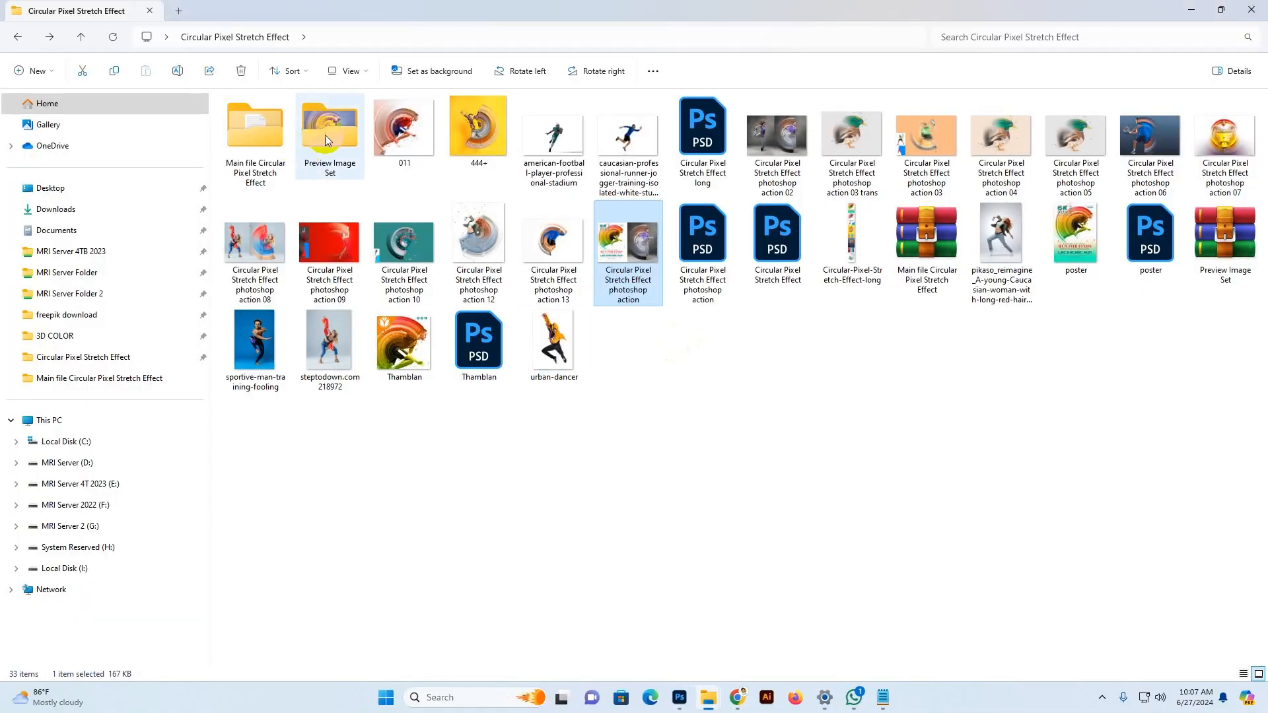
Step: Look through images 01 to 14 of the Preview Image Set folder in a maximized viewer and close it
double_click(252, 135)
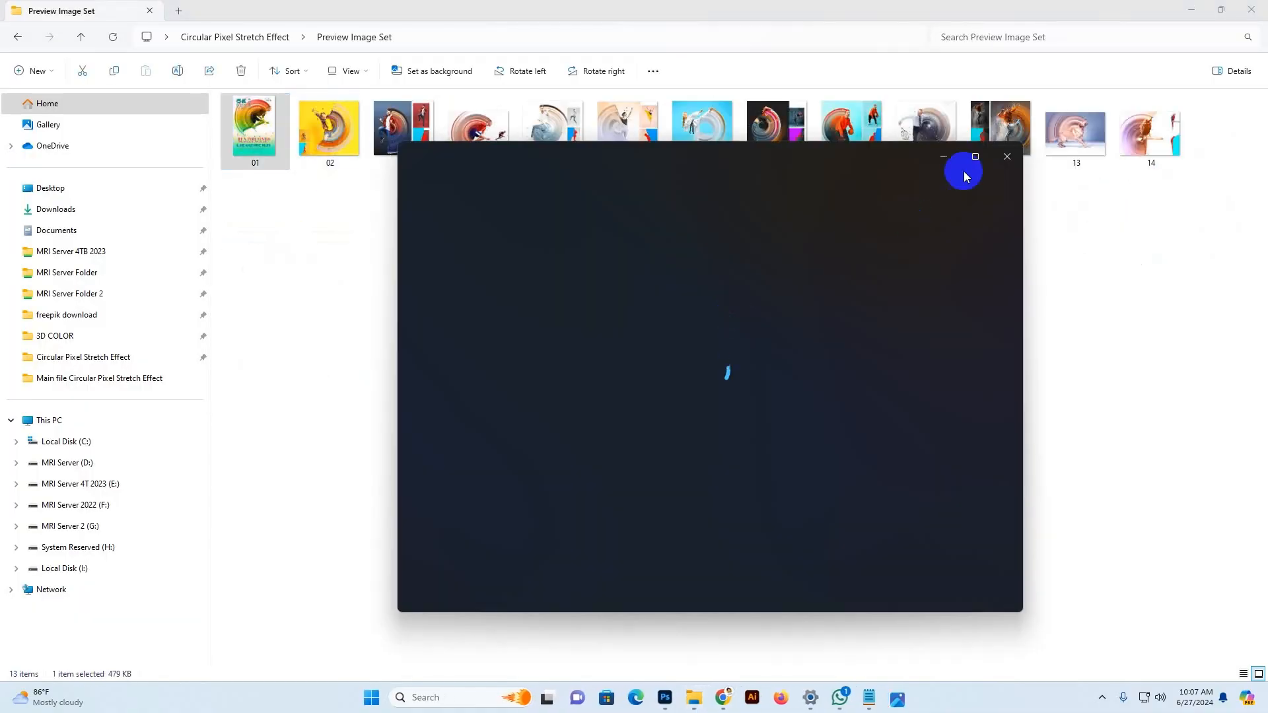
click(975, 157)
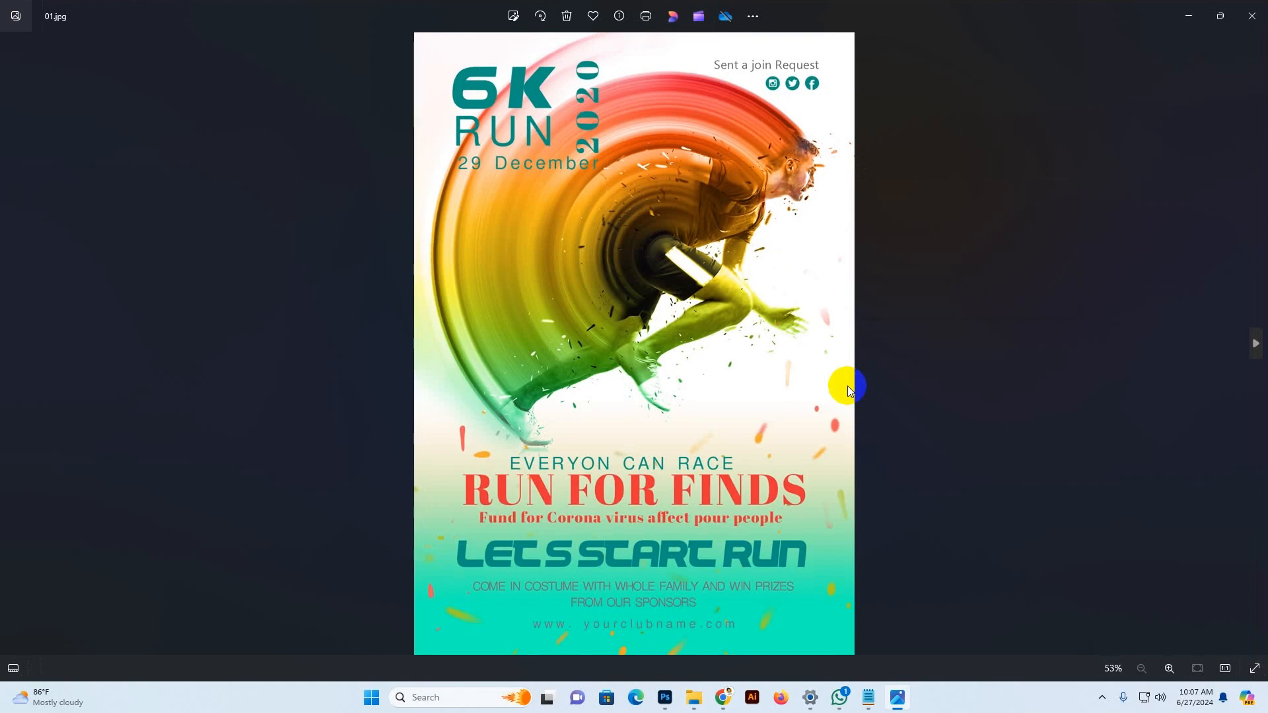
key(Right)
key(Right)
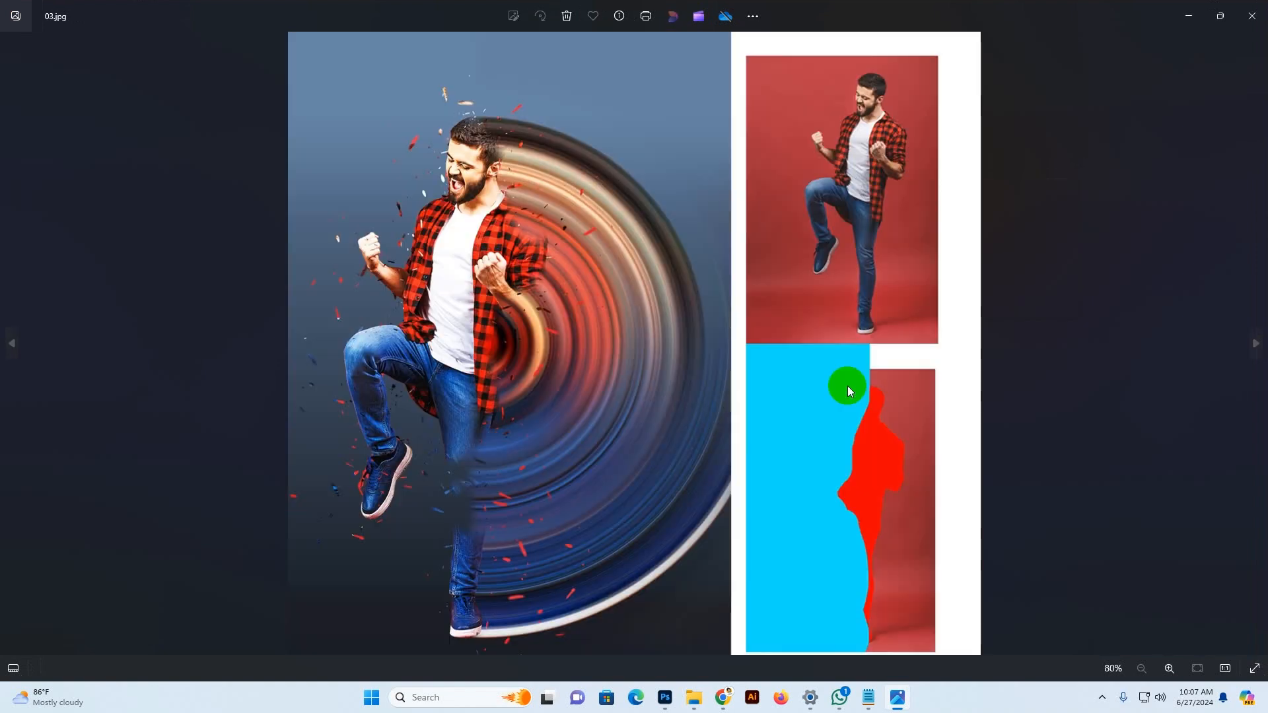
key(Right)
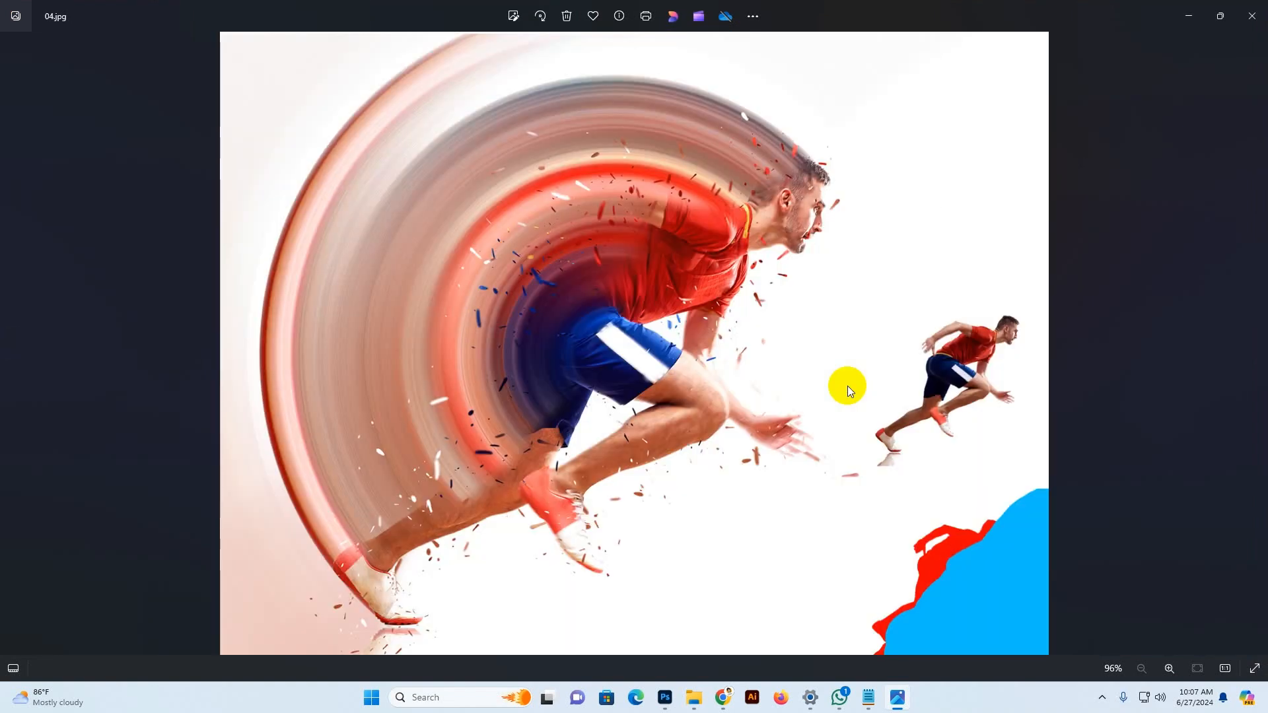
key(Right)
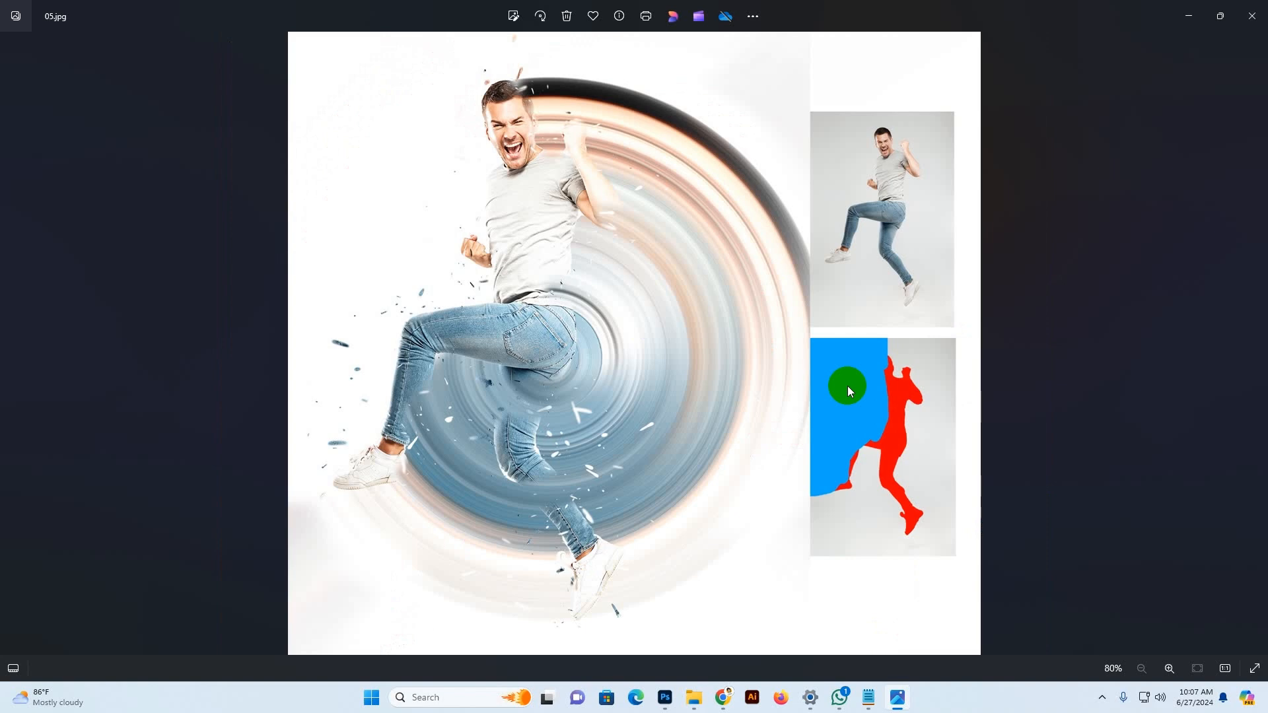
key(Right)
key(Right)
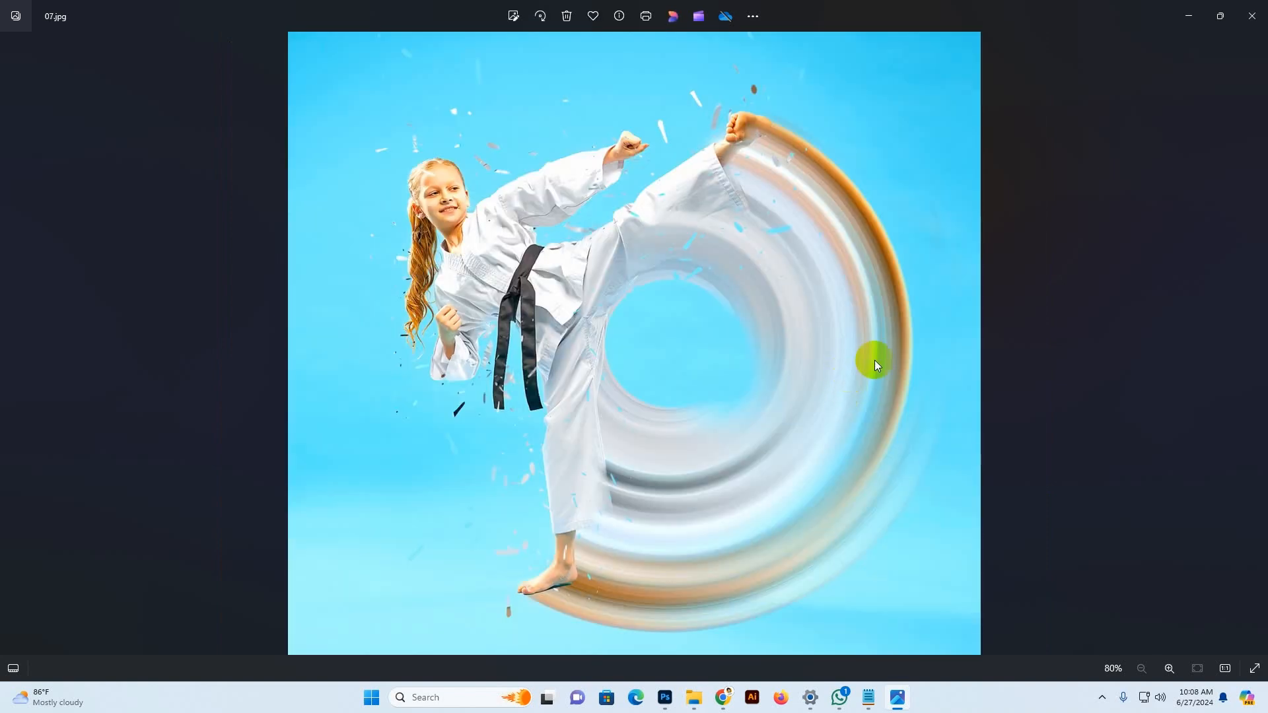
key(Right)
key(Right)
key(Right)
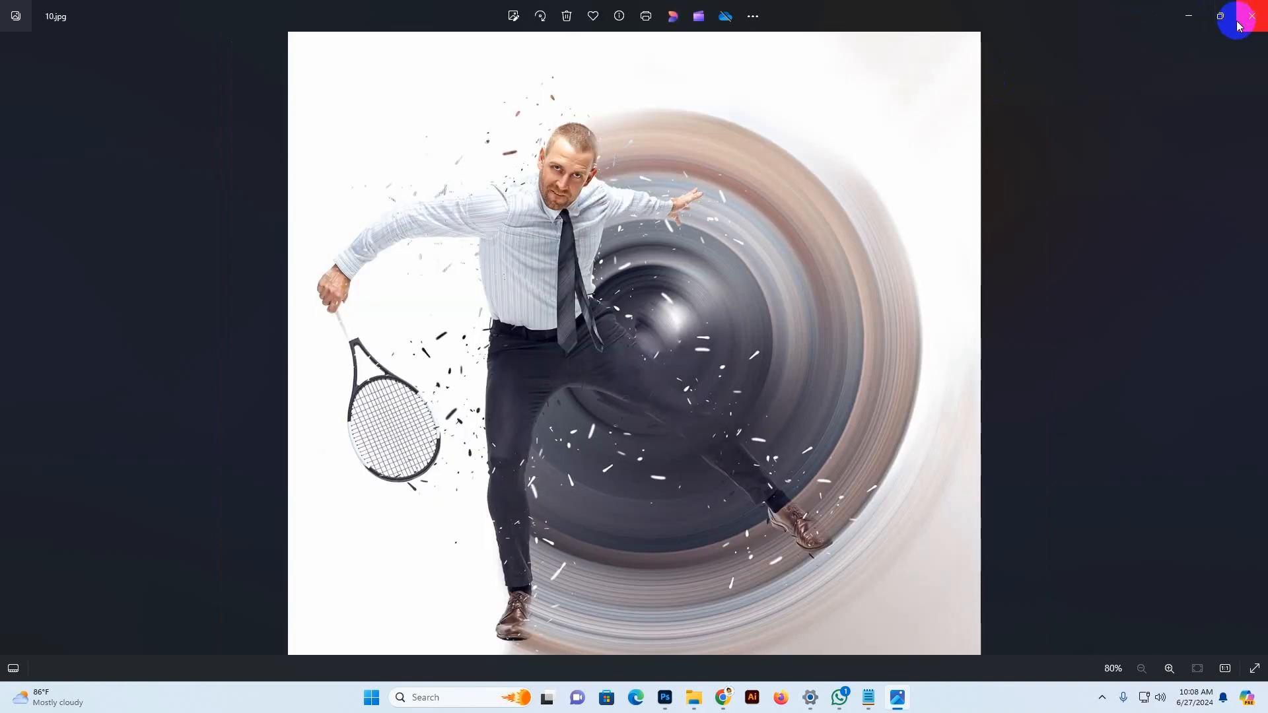
key(Right)
key(Right)
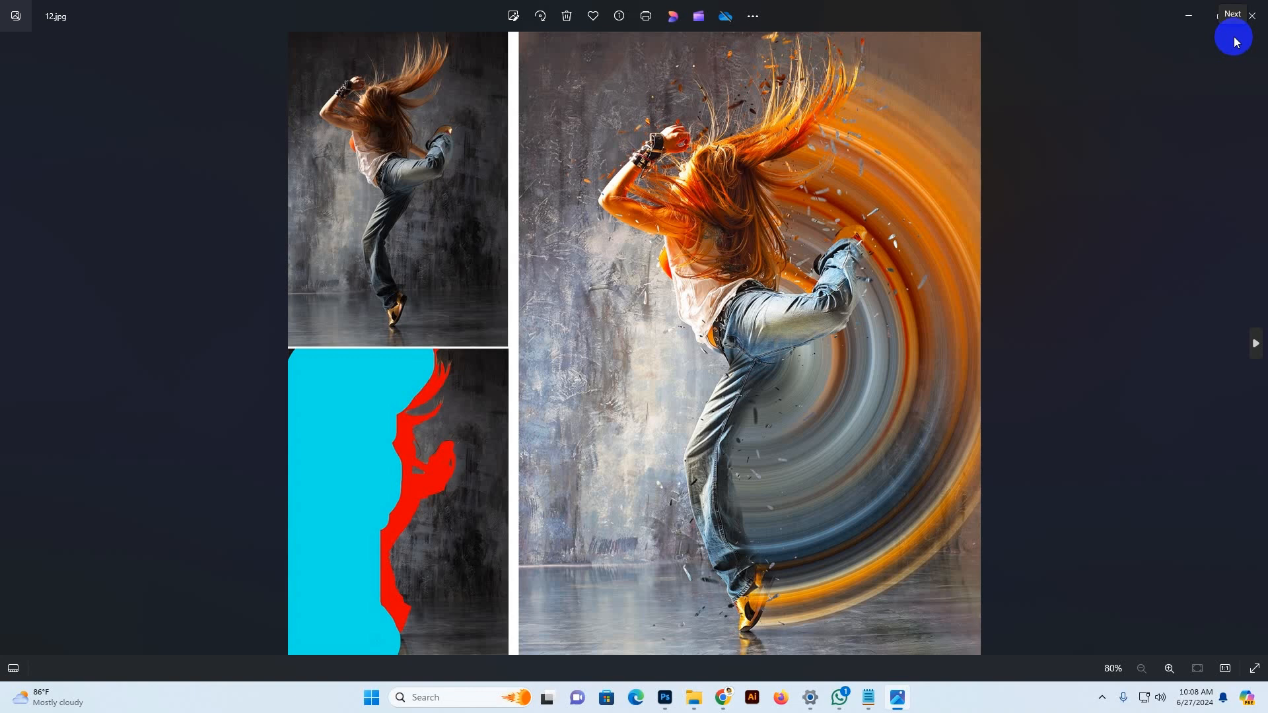
key(Right)
key(Right)
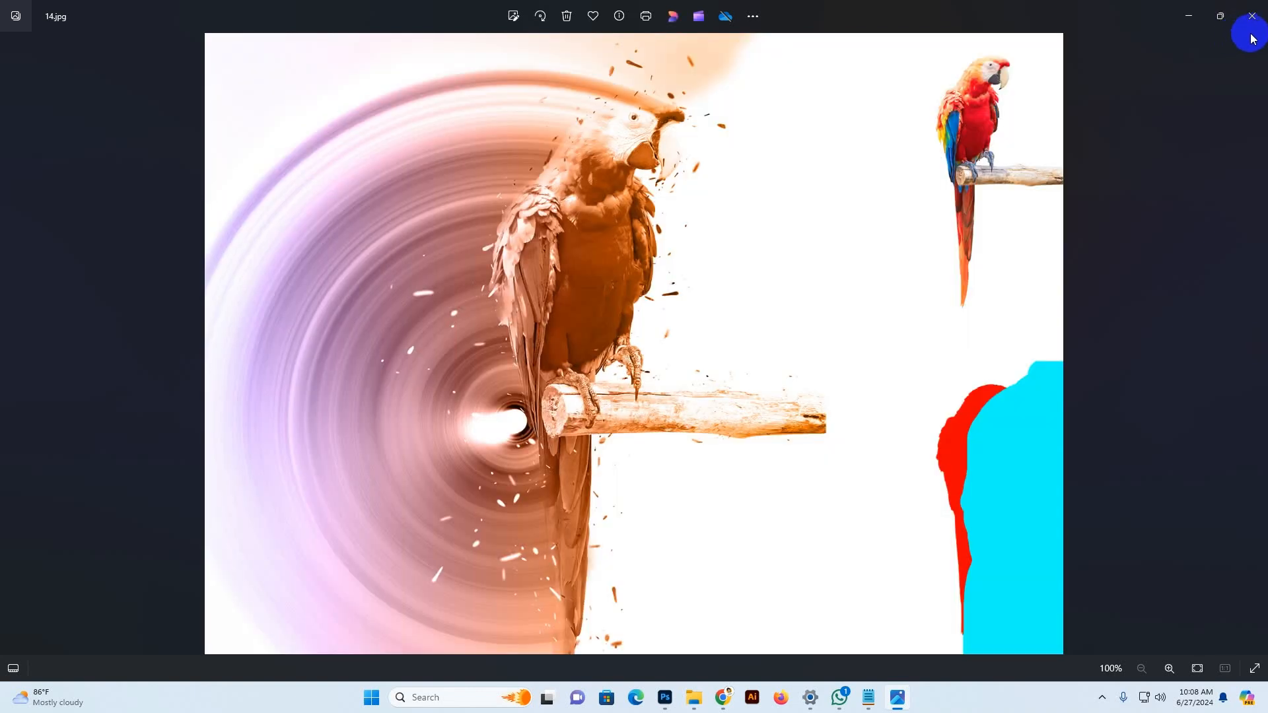
click(1252, 16)
Step: Open the Main file Circular Pixel Stretch Effect folder and check its brush file, action file and effect preview image
key(alt+Left)
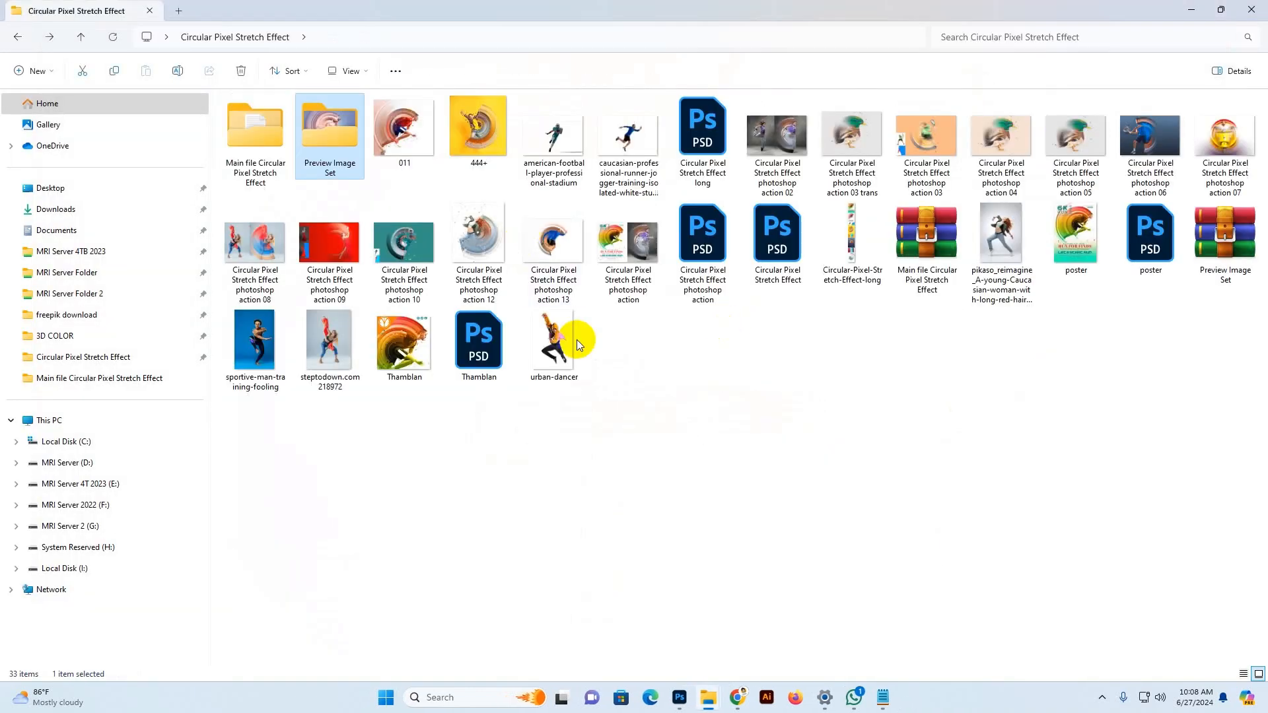
double_click(256, 140)
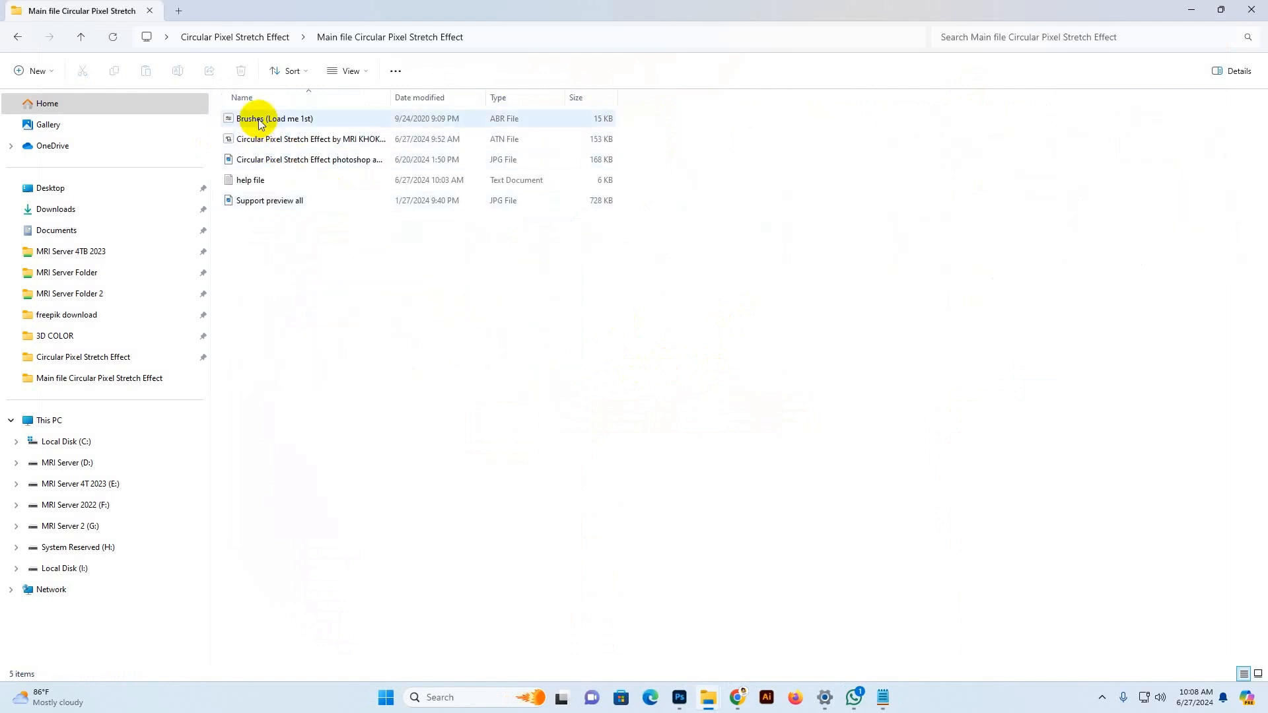
click(255, 118)
click(280, 141)
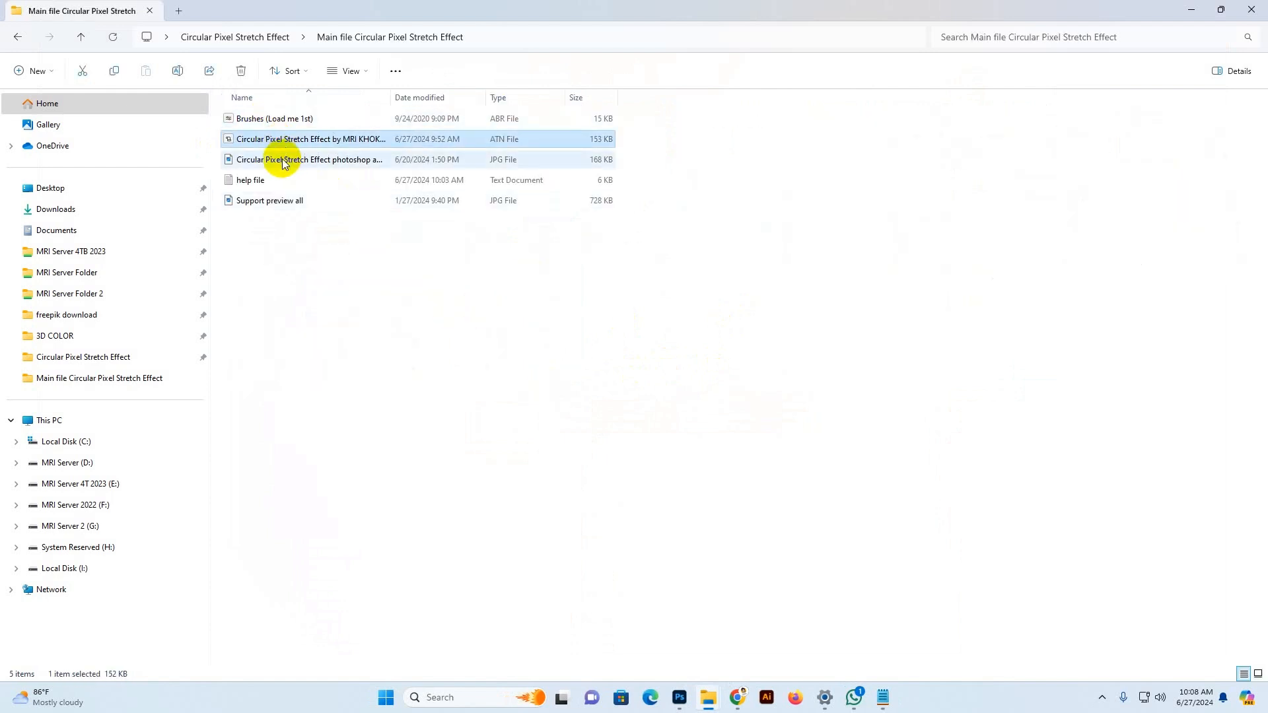
click(282, 161)
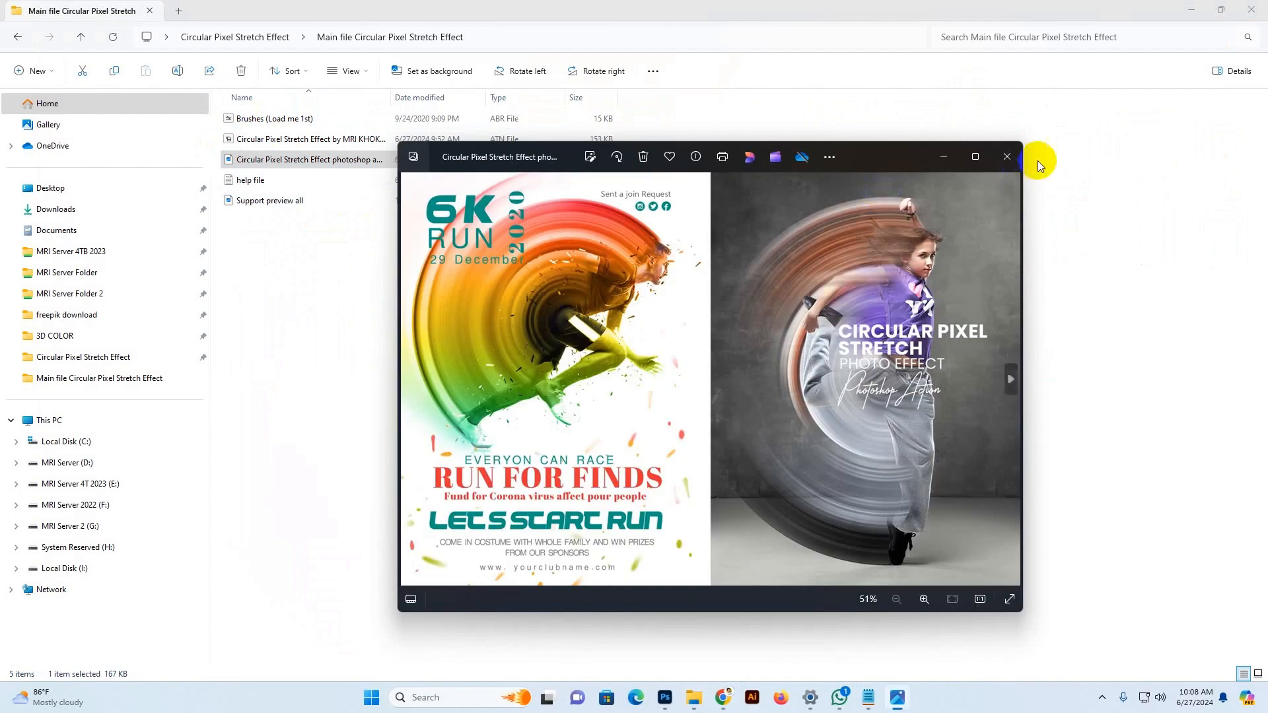
click(1005, 157)
Step: View the Support preview all image and close it
click(281, 206)
double_click(281, 206)
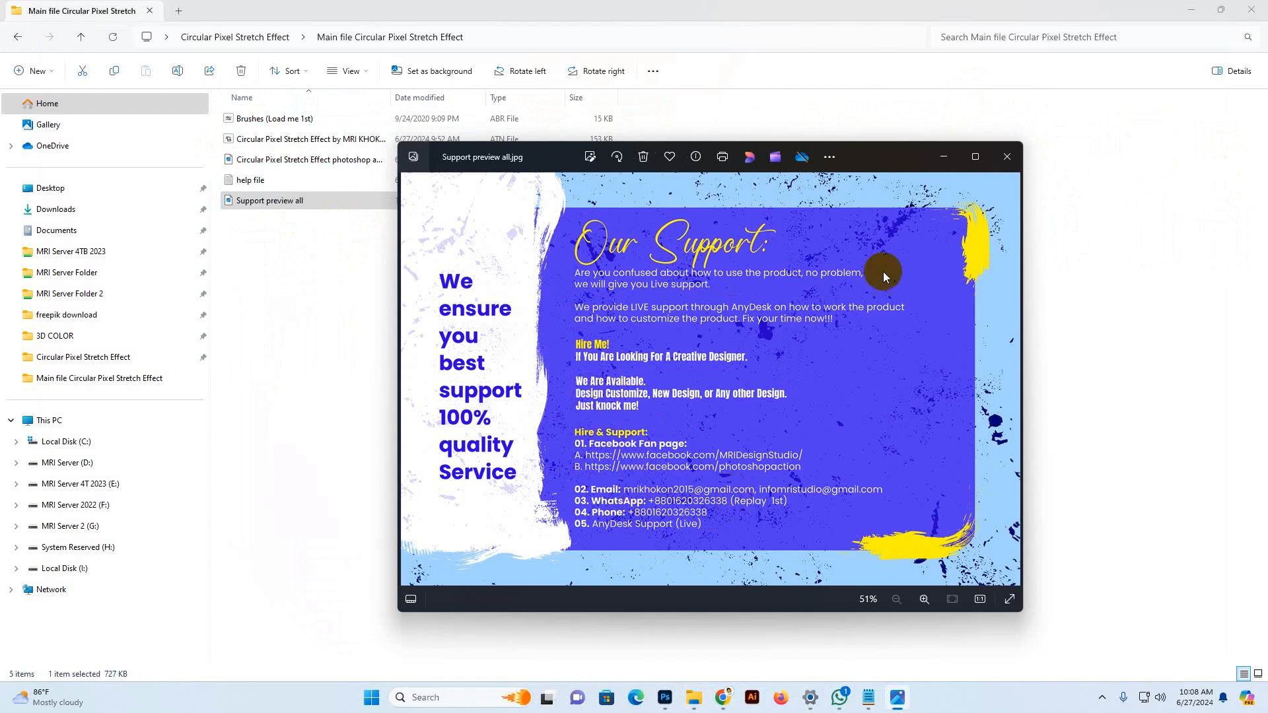
click(1008, 157)
Step: Read through the instructions in the help file text document and close it
double_click(245, 180)
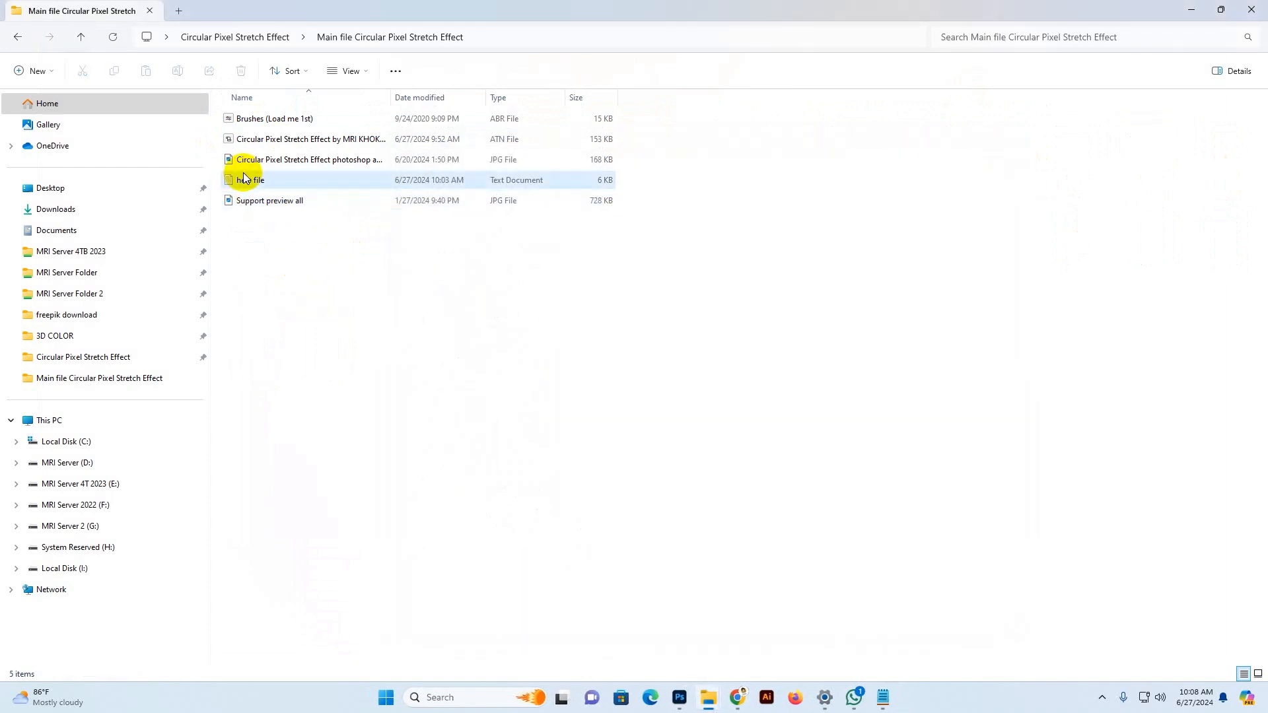
scroll(581, 410, down, 7)
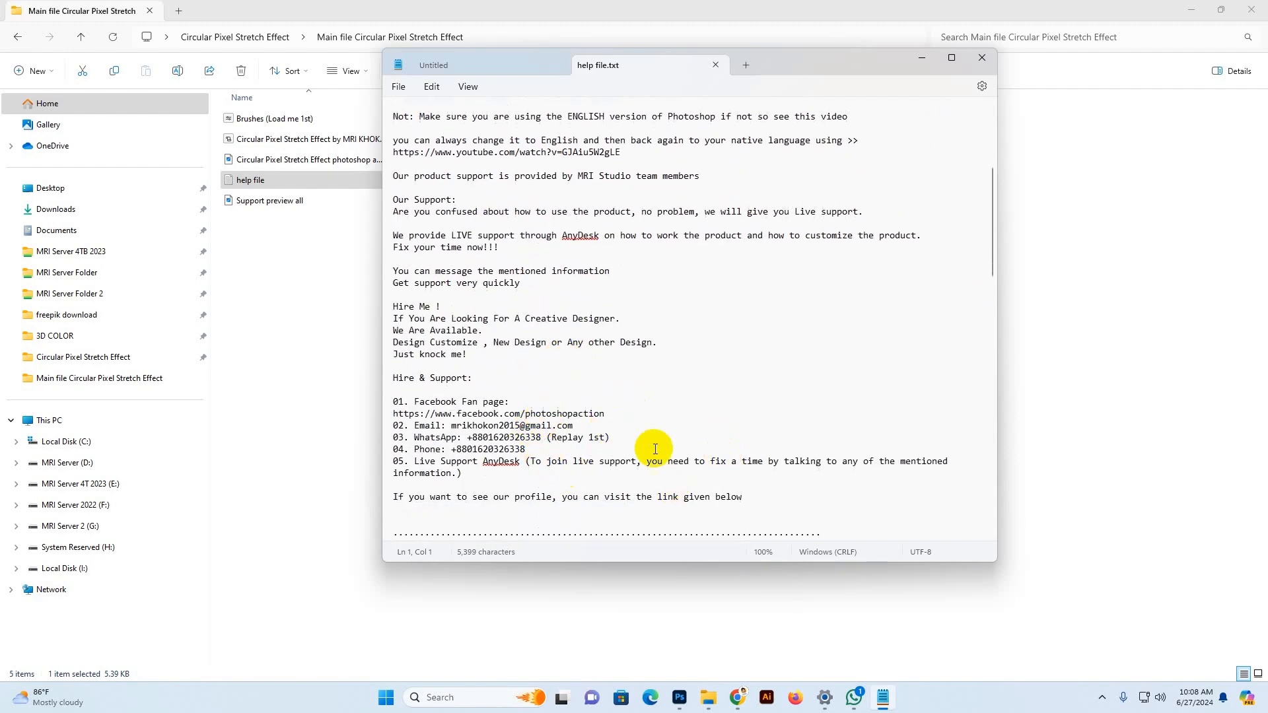
scroll(647, 467, down, 1)
scroll(620, 430, down, 20)
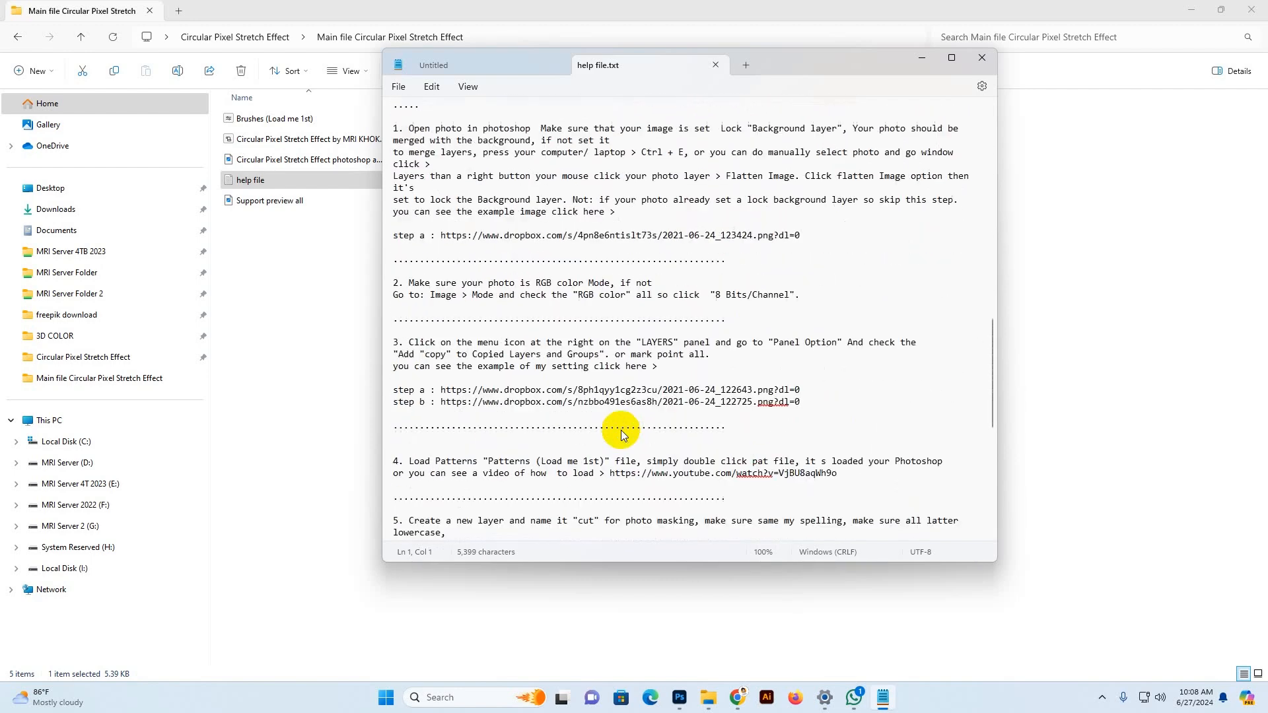
click(715, 66)
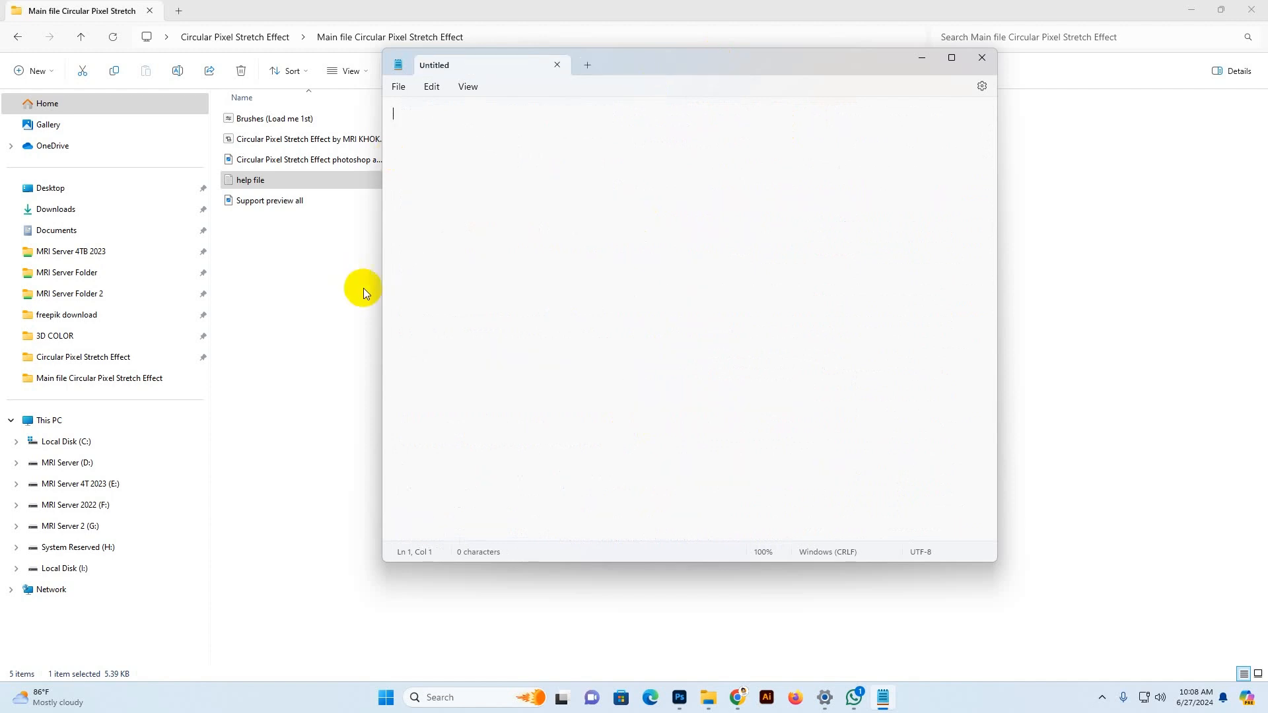
Step: Return to the main file folder and select the Brushes (Load me 1st) file
click(317, 278)
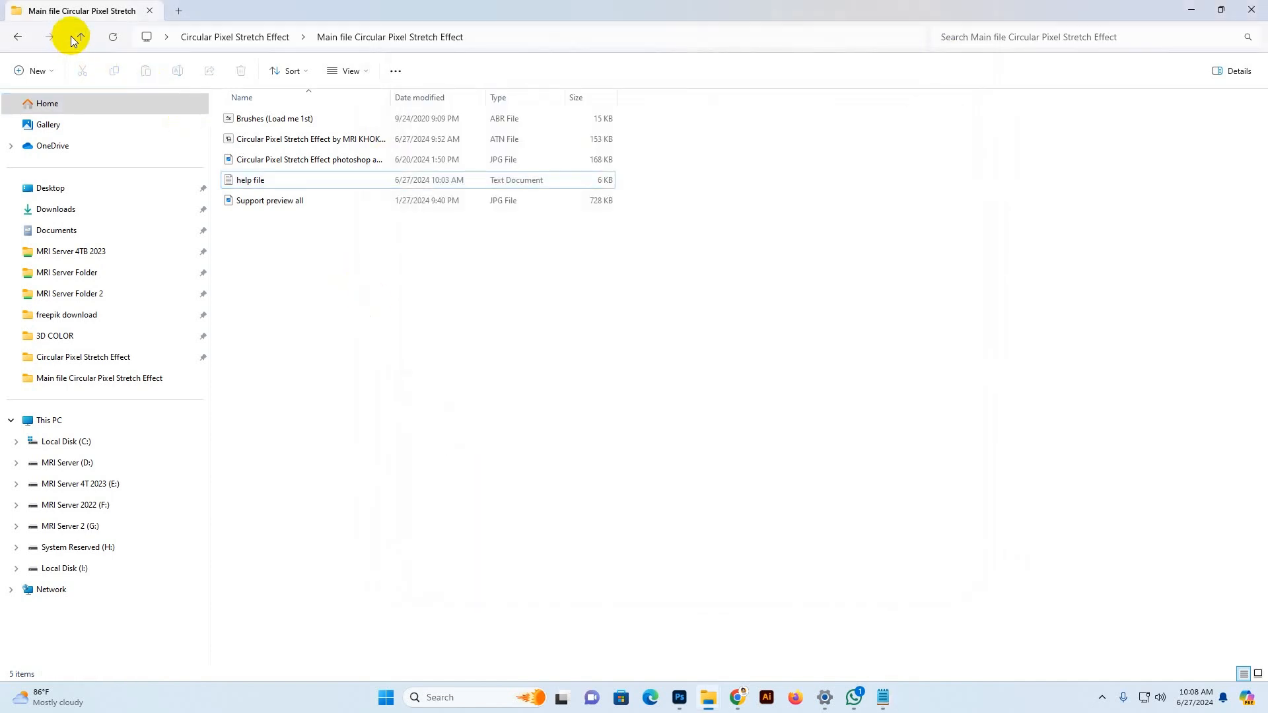
click(249, 118)
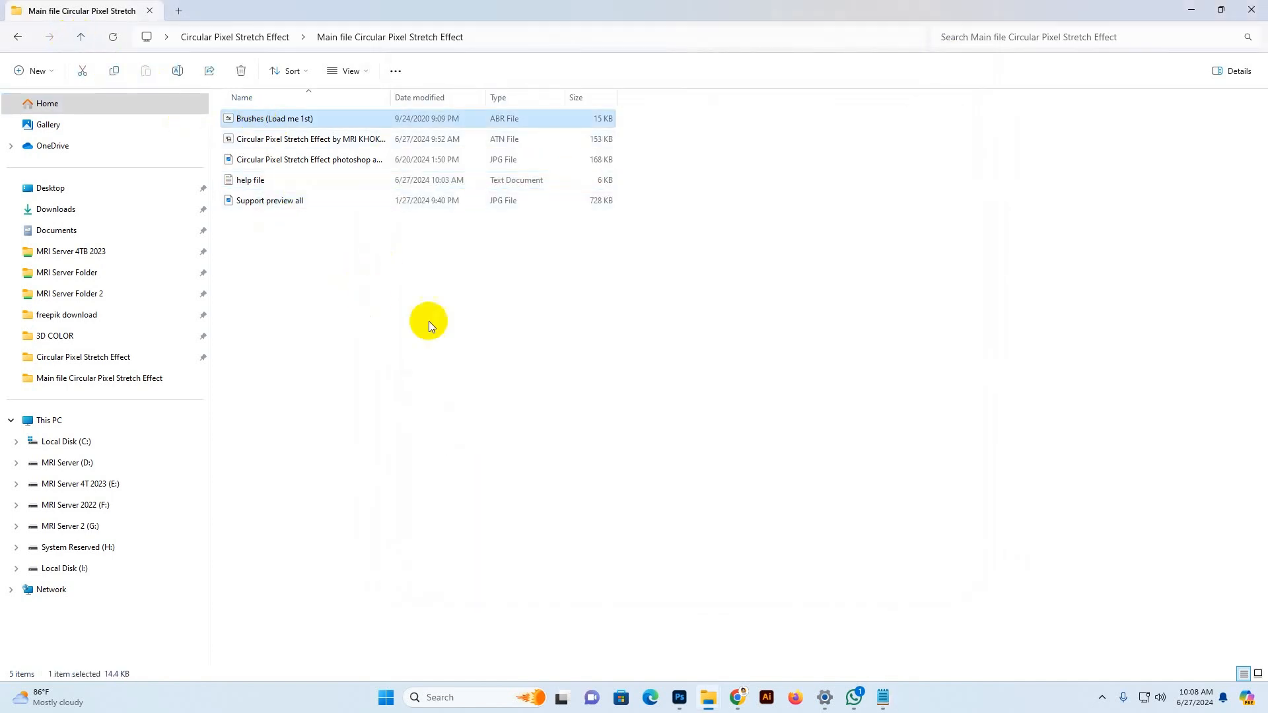
Step: Display the package folder's files as medium icons and select the Brushes (Load me 1st) file
click(564, 417)
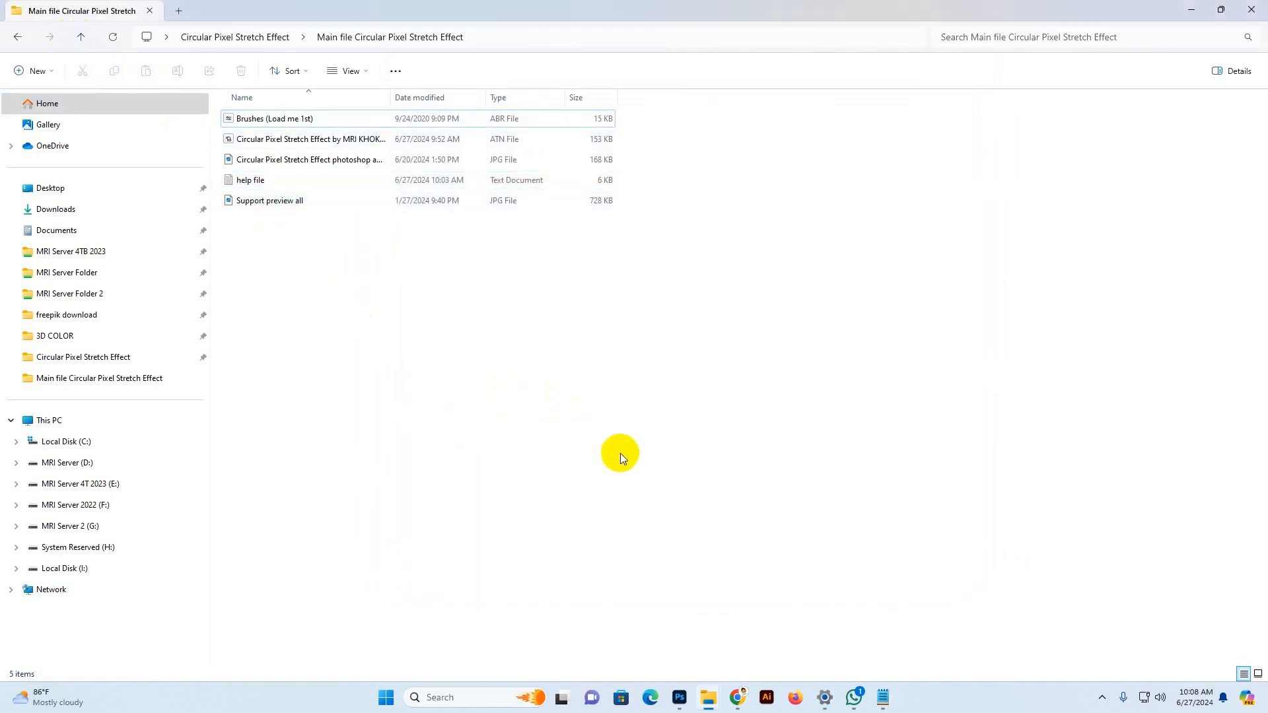
click(265, 143)
right_click(422, 318)
mouse_move(488, 332)
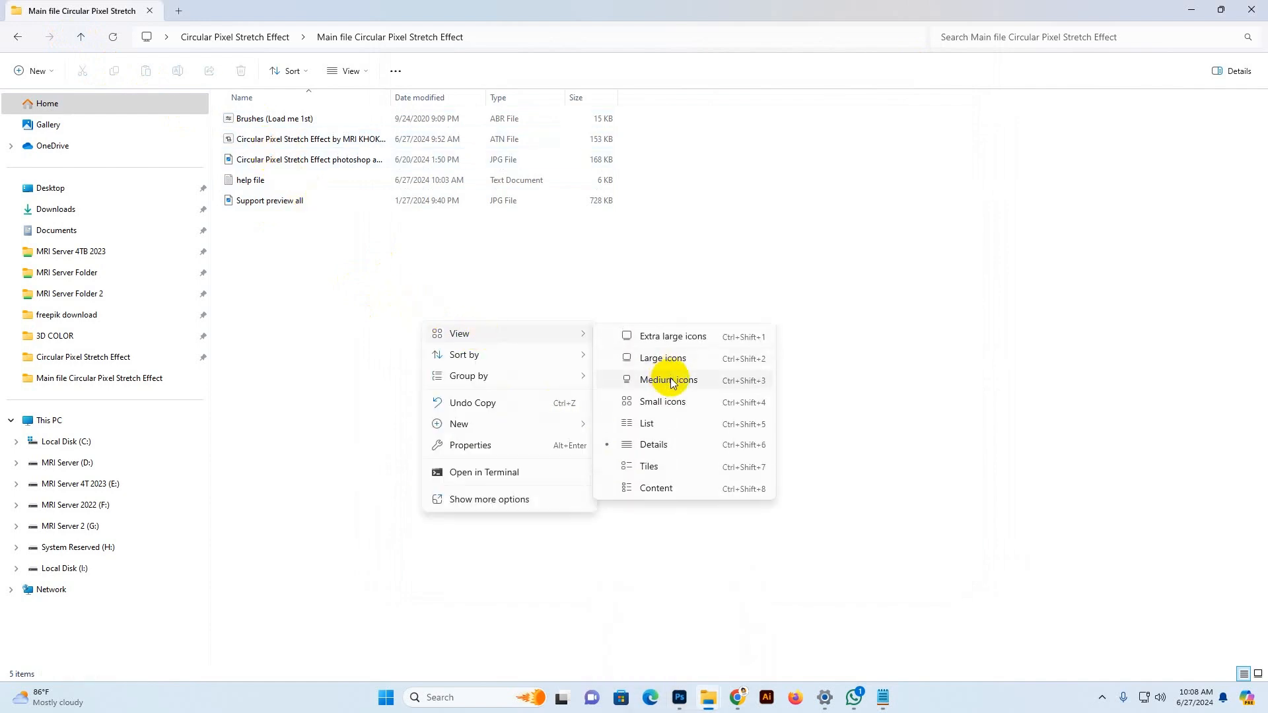
click(673, 377)
click(235, 125)
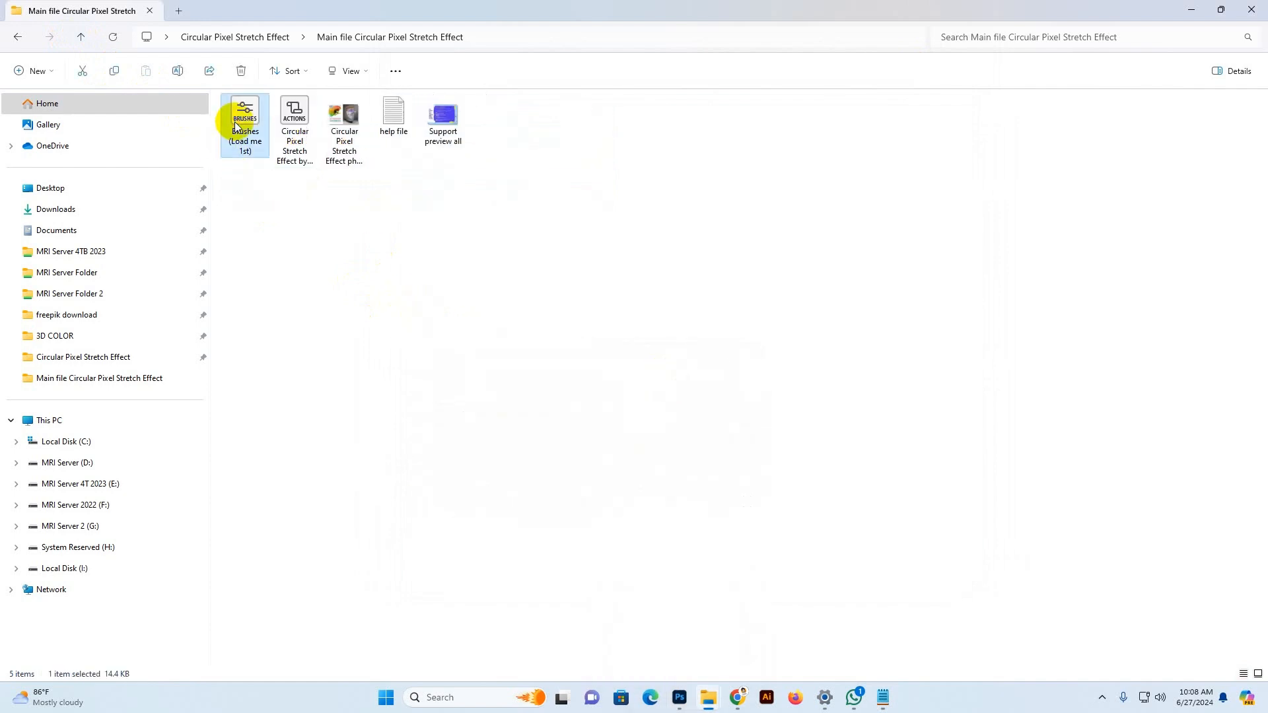
Step: Switch to Photoshop, show the Brushes panel and place it just beside the Layers panel
click(679, 695)
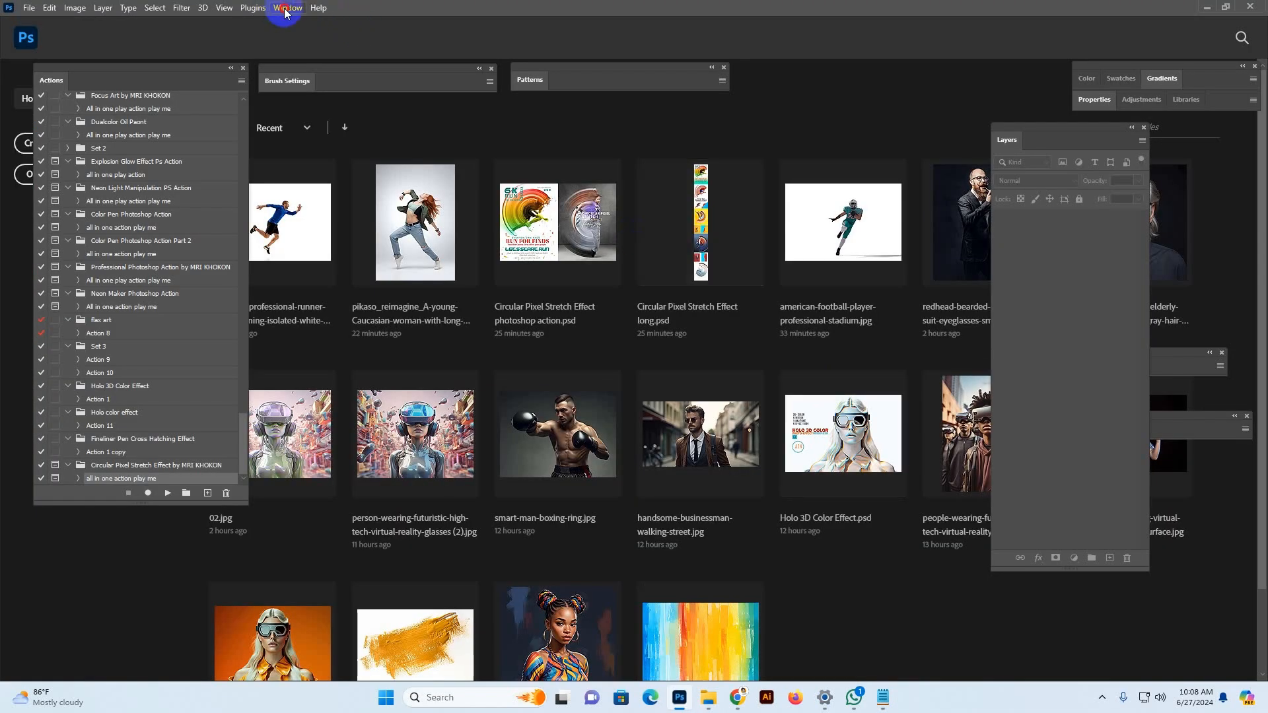
click(285, 8)
click(317, 136)
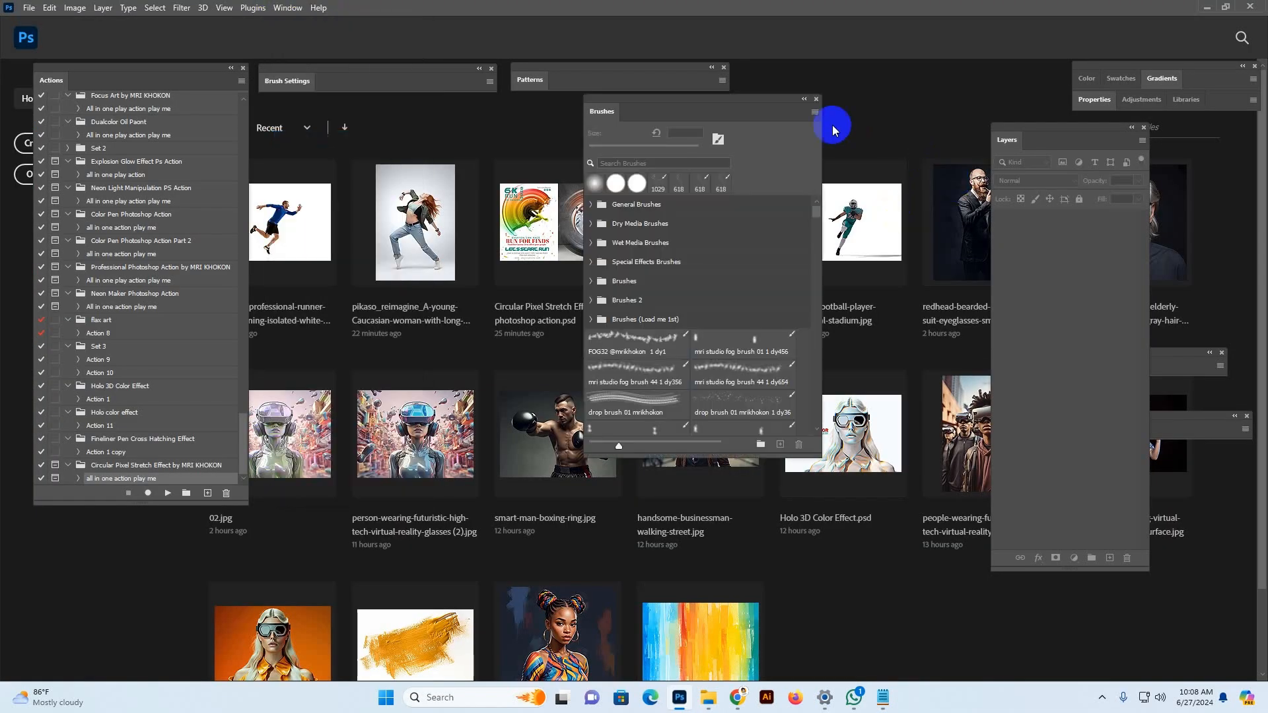
drag(692, 106, 782, 126)
Step: Import the Brushes (Load me 1st) file from the Main file Circular Pixel Stretch Effect folder and close the Brushes panel
click(903, 132)
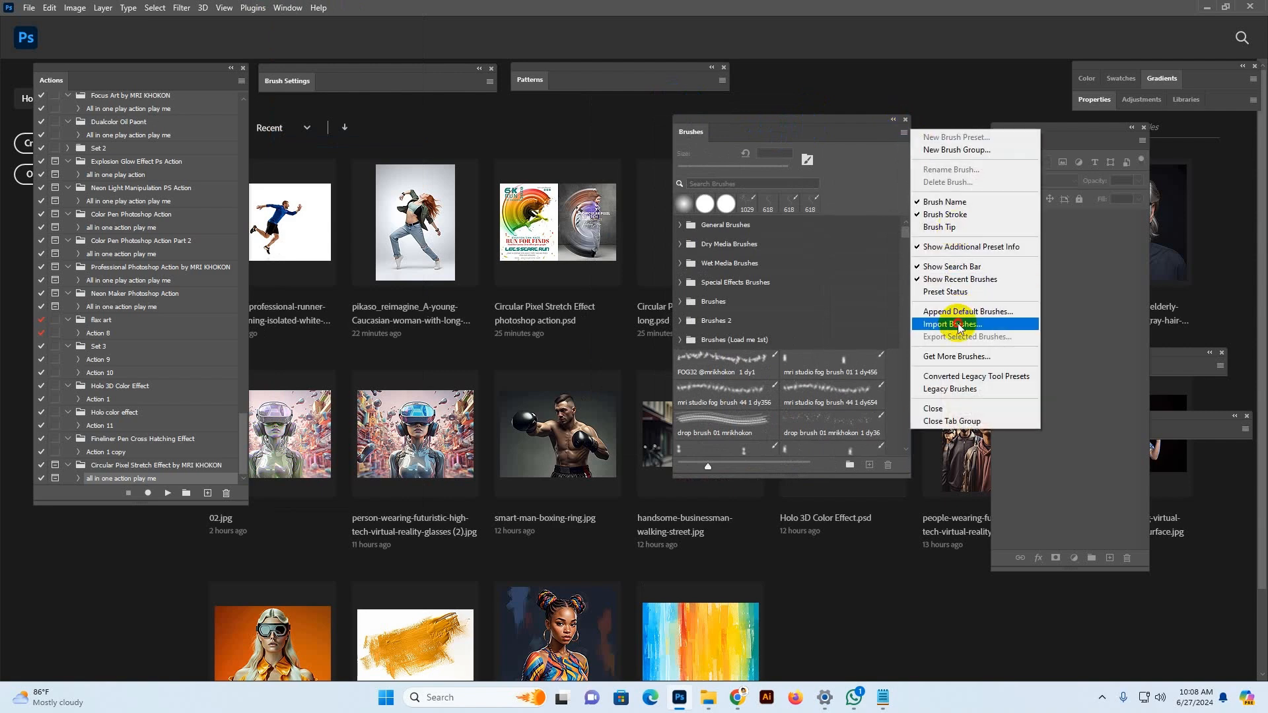
click(959, 325)
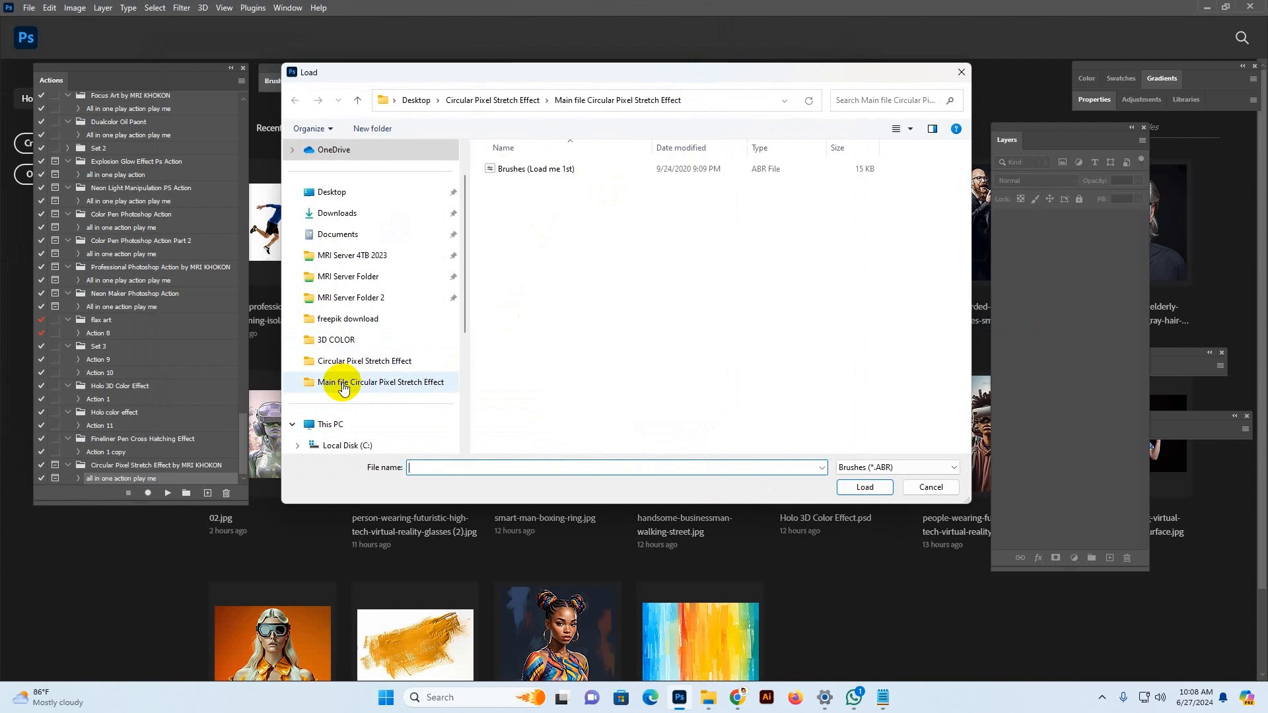
click(377, 388)
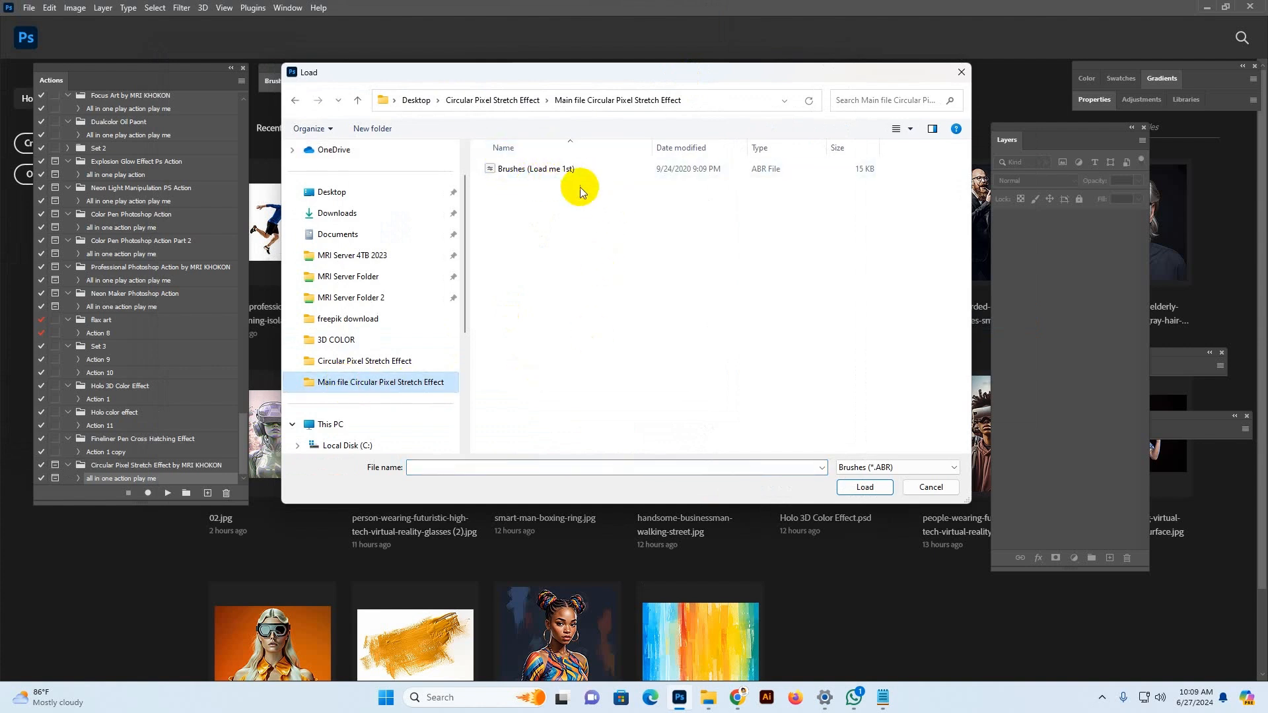
click(520, 173)
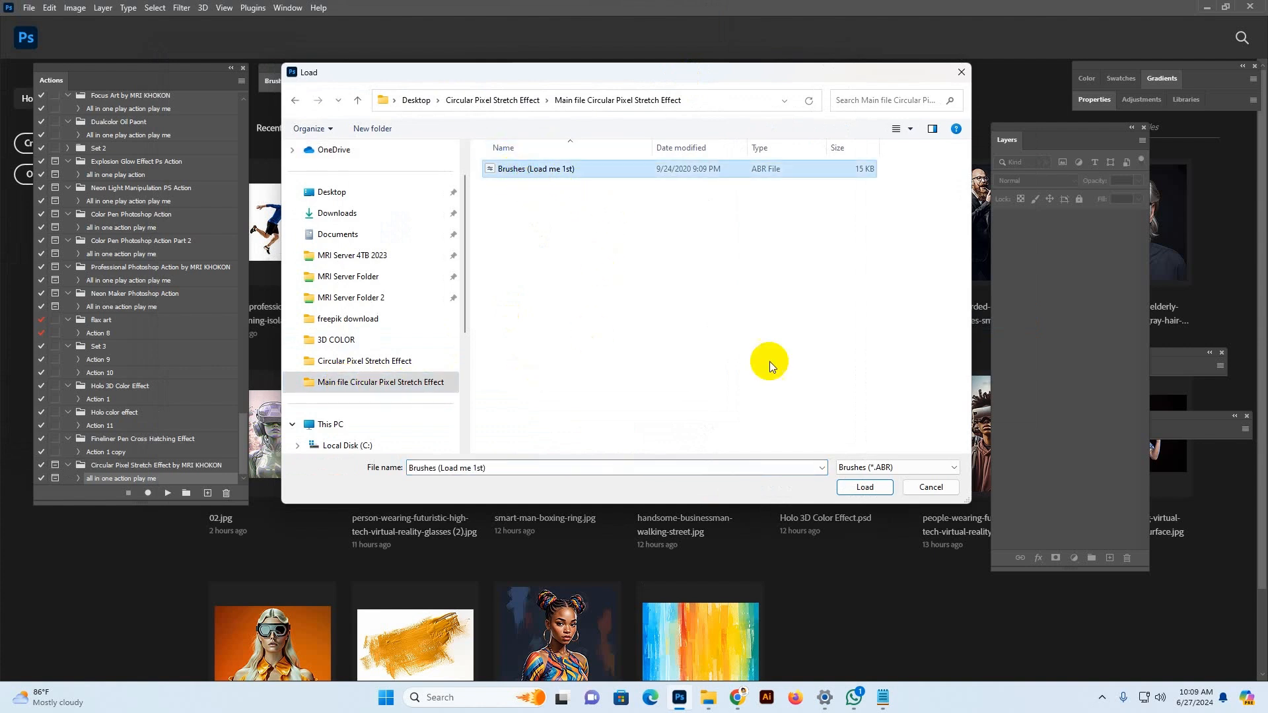
click(865, 487)
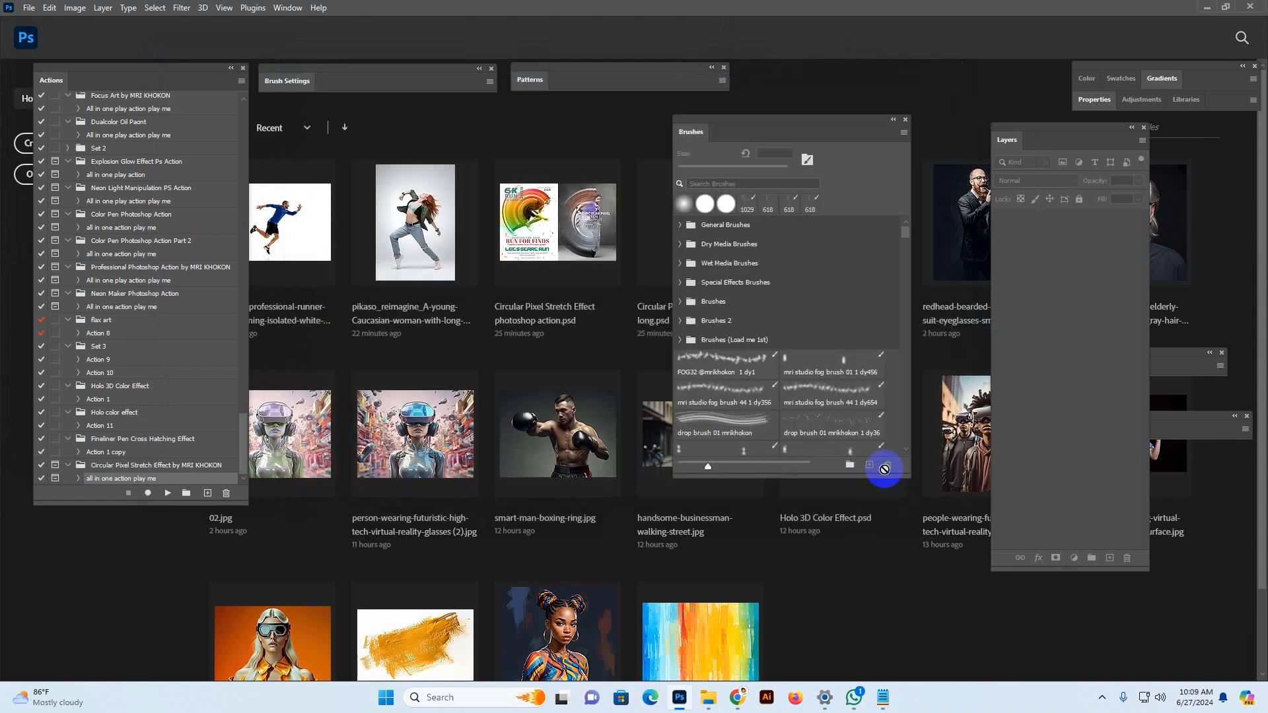
click(905, 121)
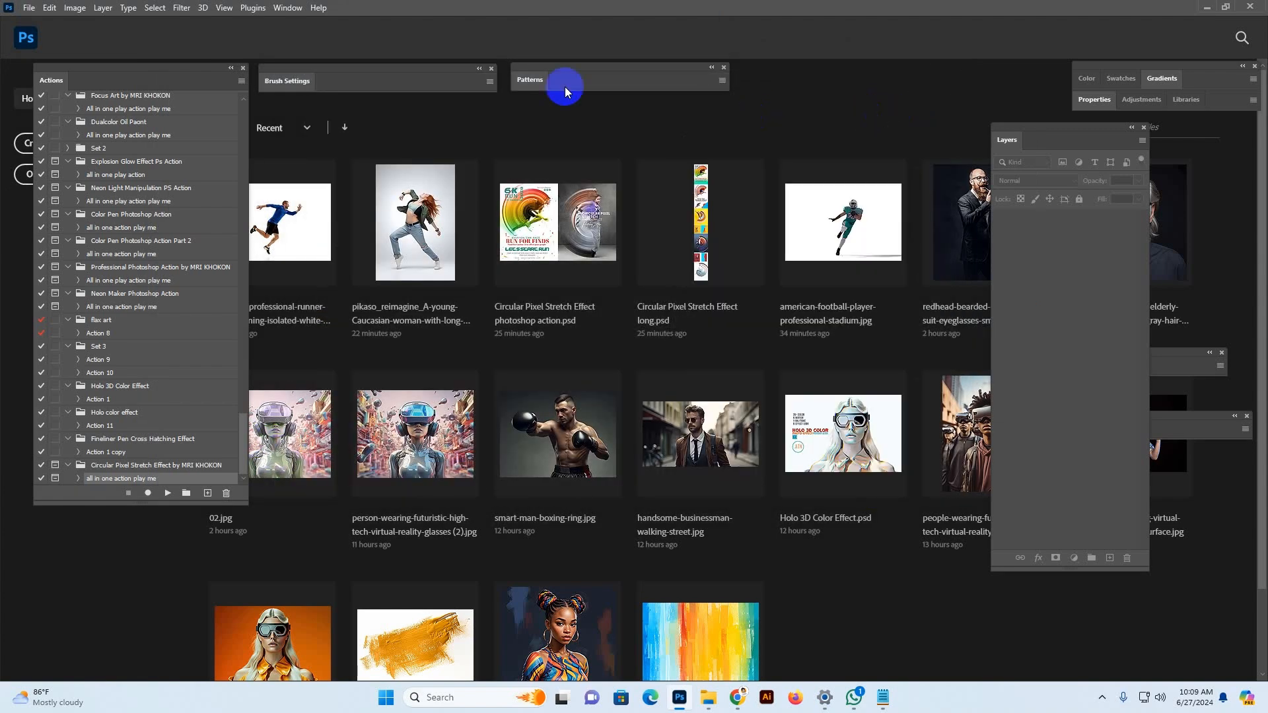
Step: Hide the Actions panel and show it again
click(288, 7)
click(297, 99)
click(288, 8)
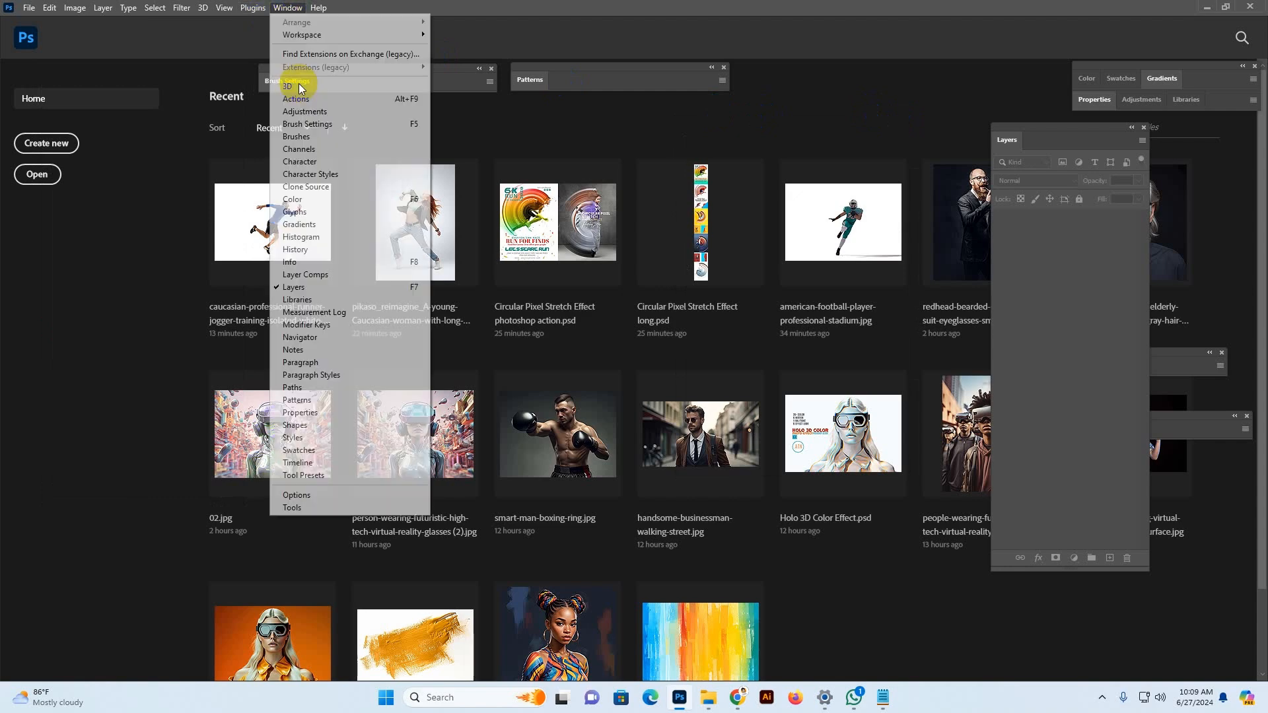
click(297, 99)
Step: Reposition and enlarge the Actions panel, and move the Patterns and Brush Settings panels clear of it
drag(76, 85, 127, 93)
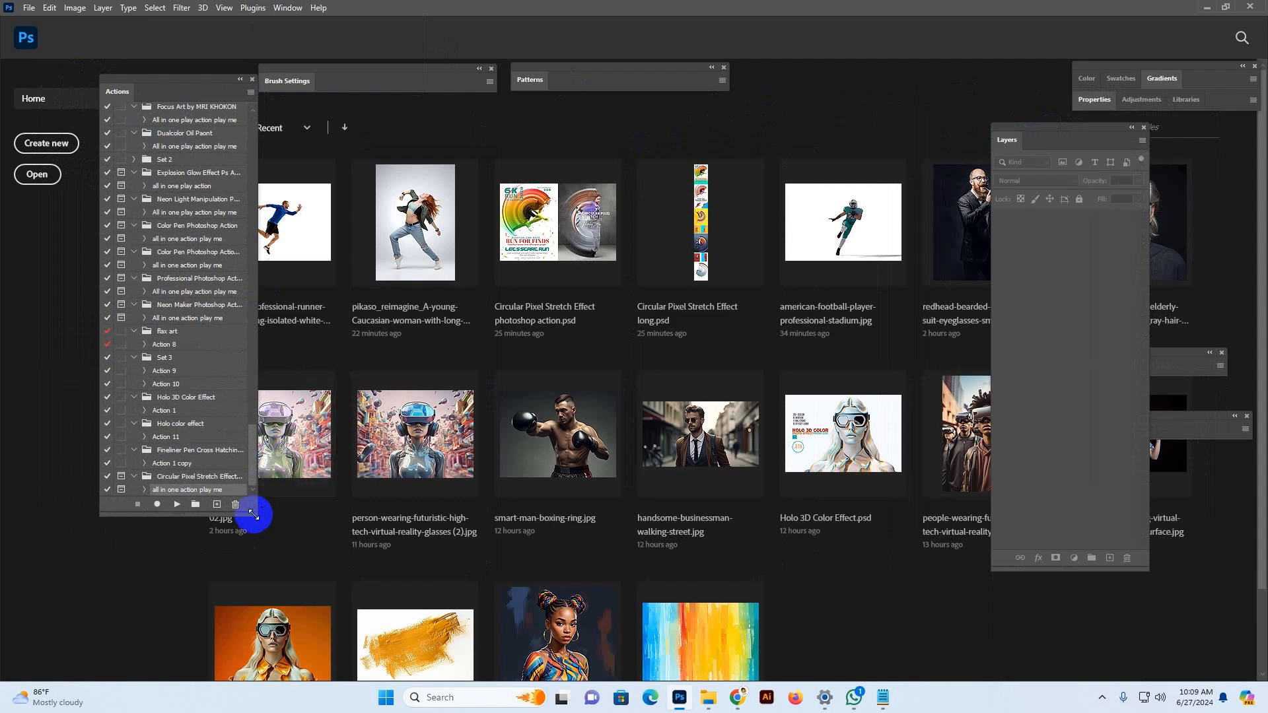
drag(257, 513, 317, 540)
mouse_move(529, 80)
mouse_down()
mouse_move(730, 73)
mouse_move(673, 80)
mouse_up()
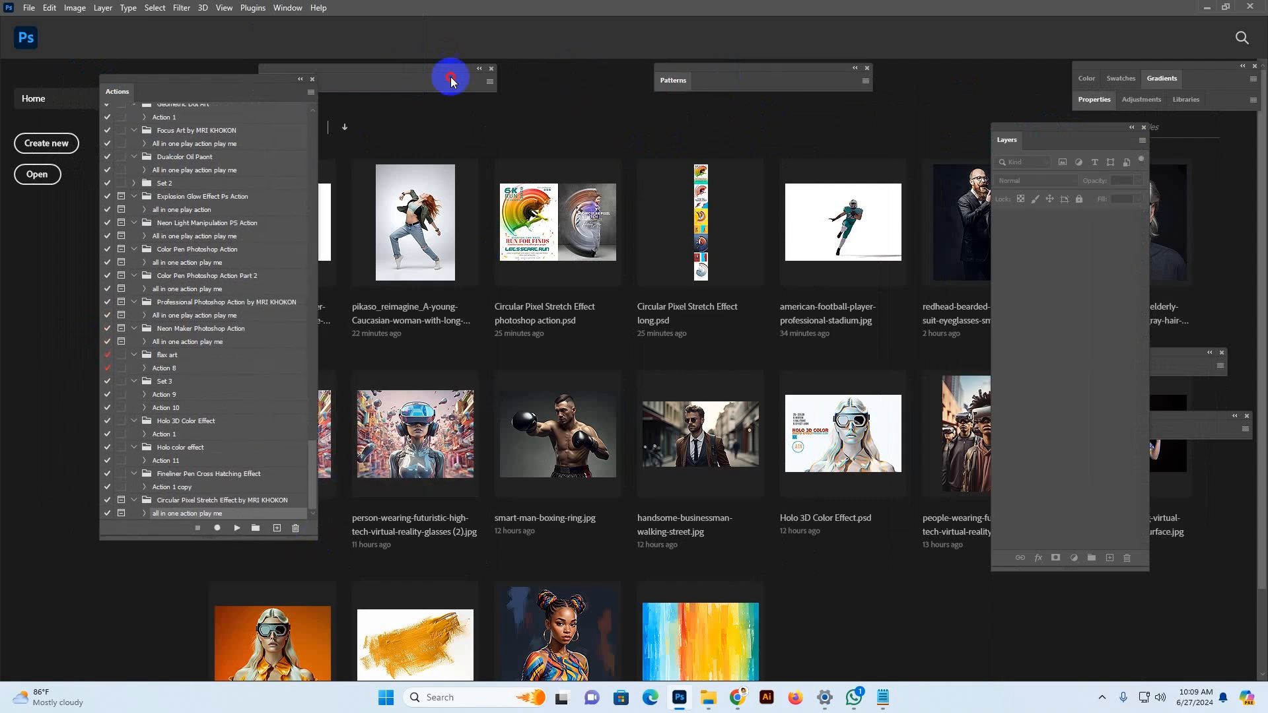
drag(448, 76, 551, 77)
Step: Hide the Layers panel, show it again and move it farther from the workspace centre
click(288, 8)
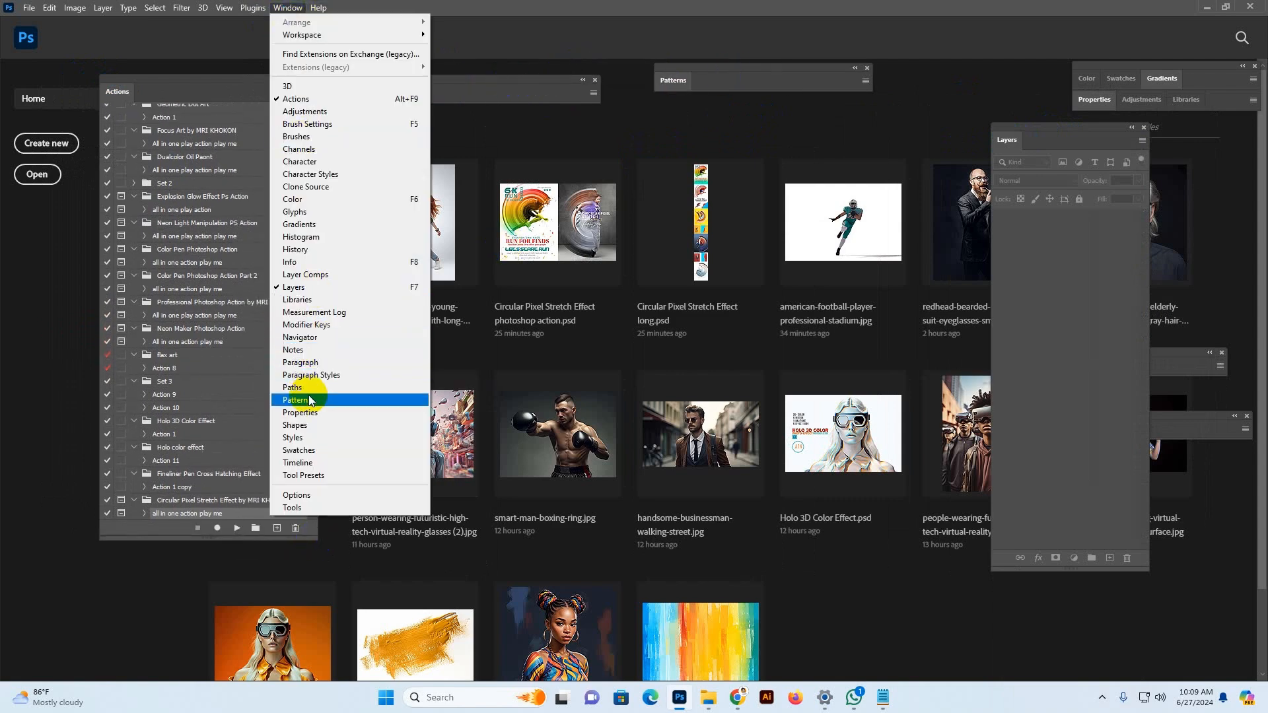
click(293, 287)
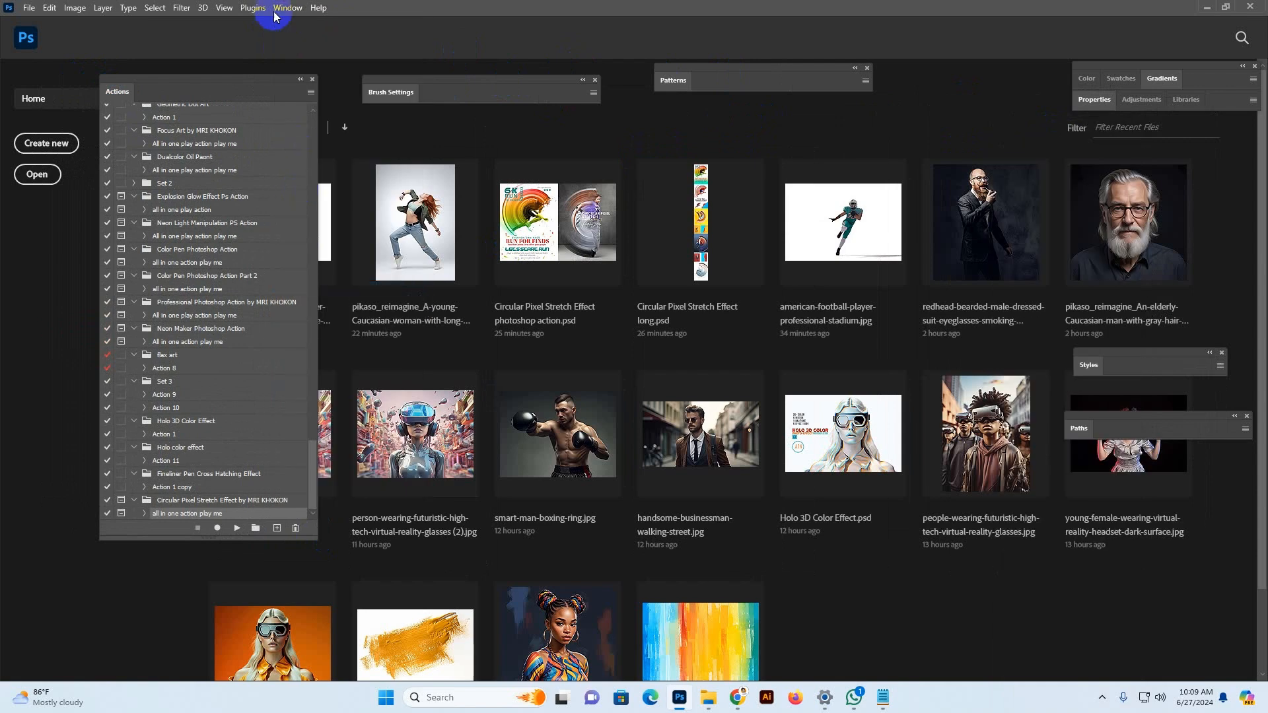
click(288, 8)
click(294, 287)
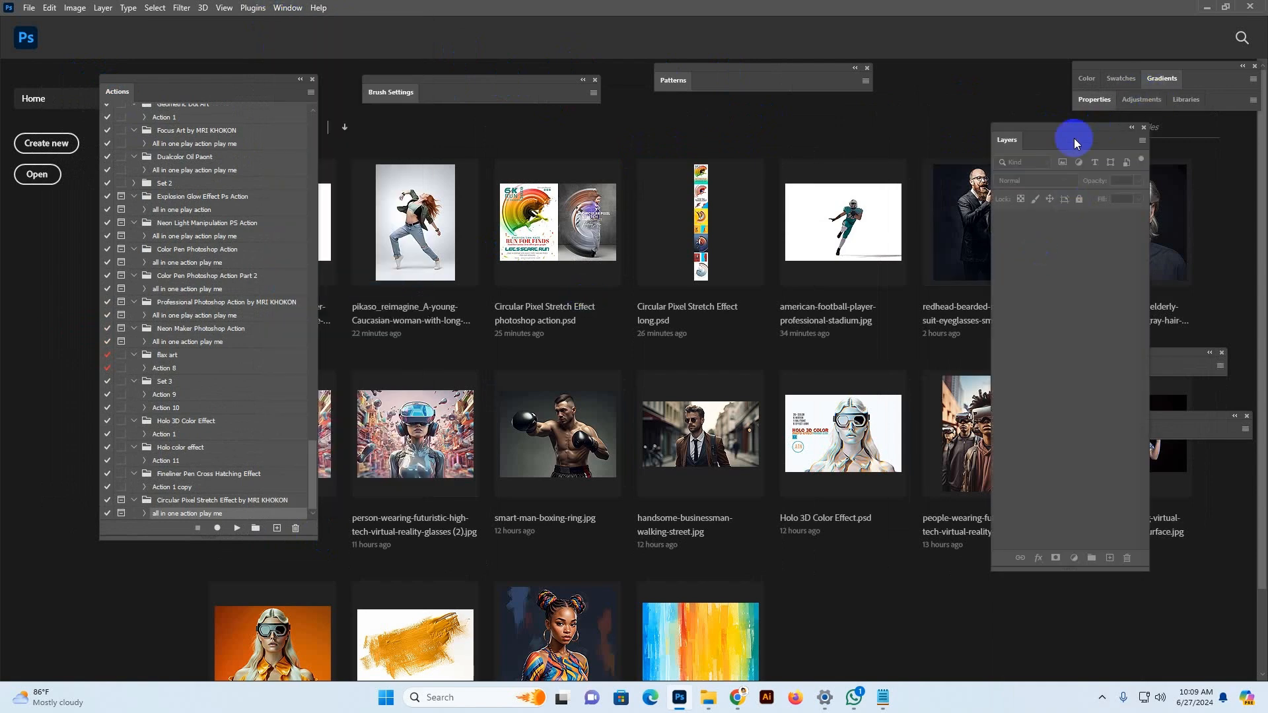
drag(1071, 139, 1172, 148)
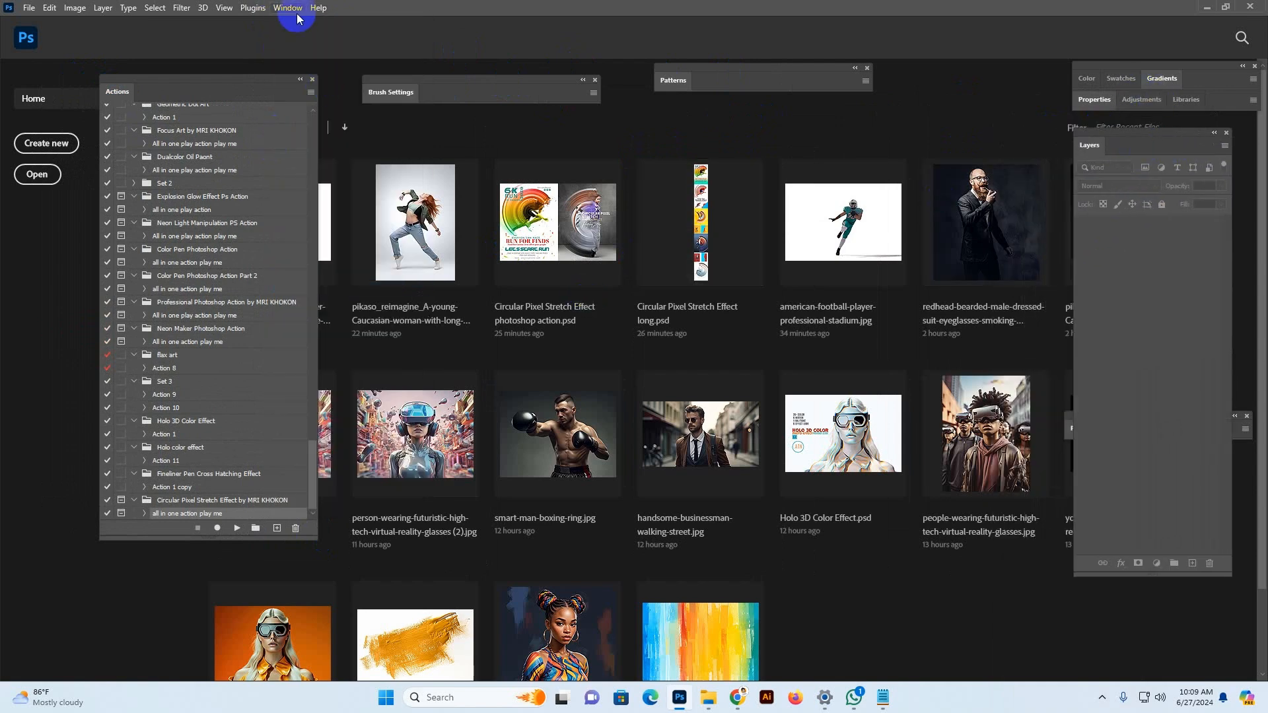
Step: Load the Circular Pixel Stretch Effect action file from the main file folder and select its "all in one action play me" action
click(310, 92)
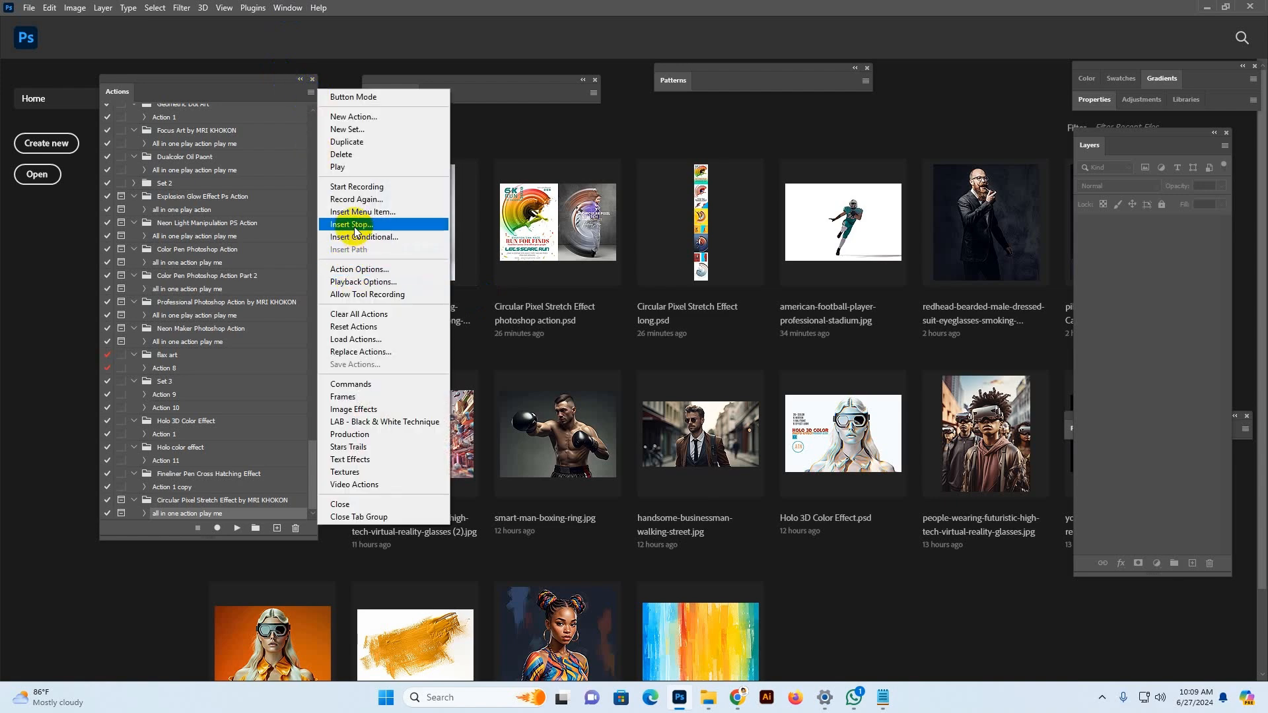
click(356, 338)
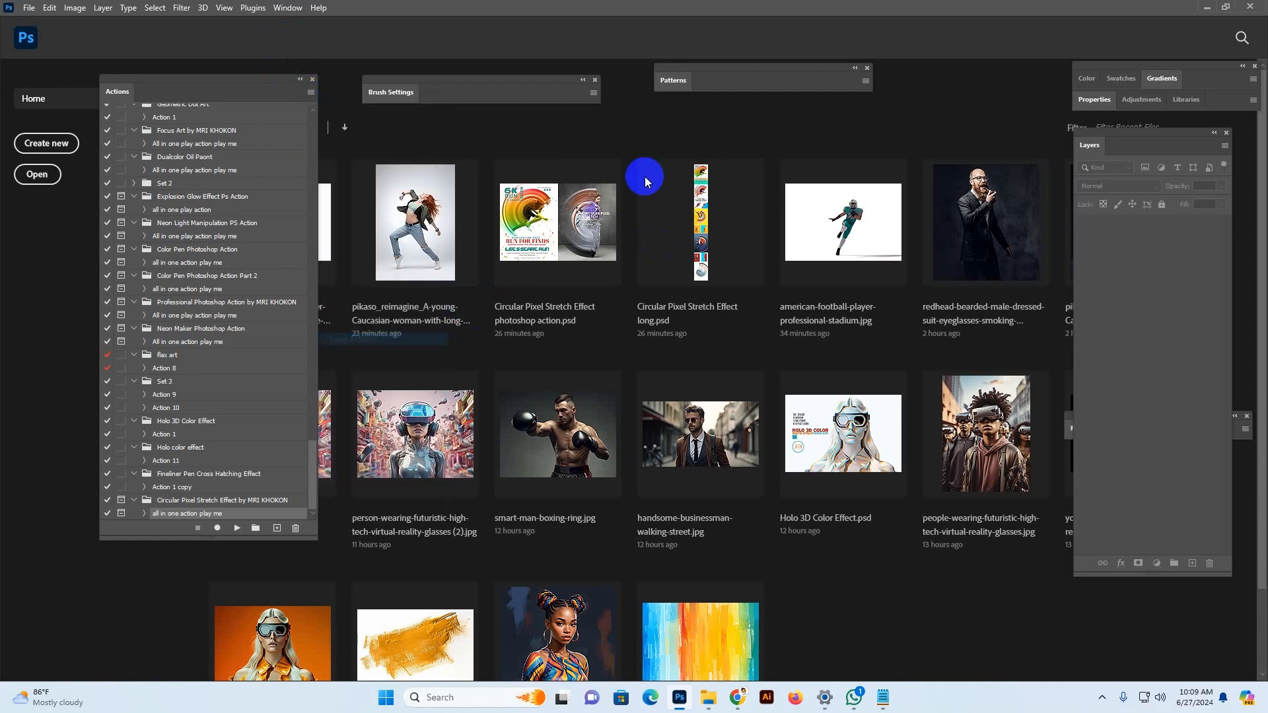
click(390, 382)
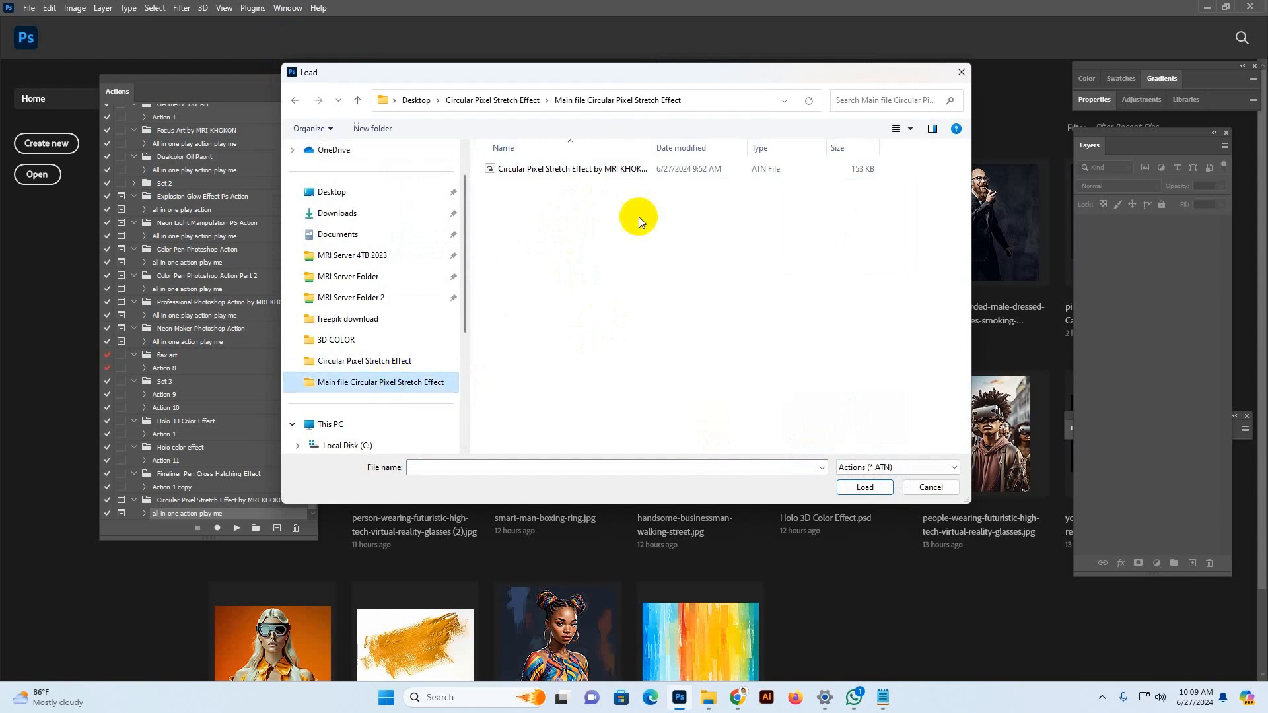
click(531, 172)
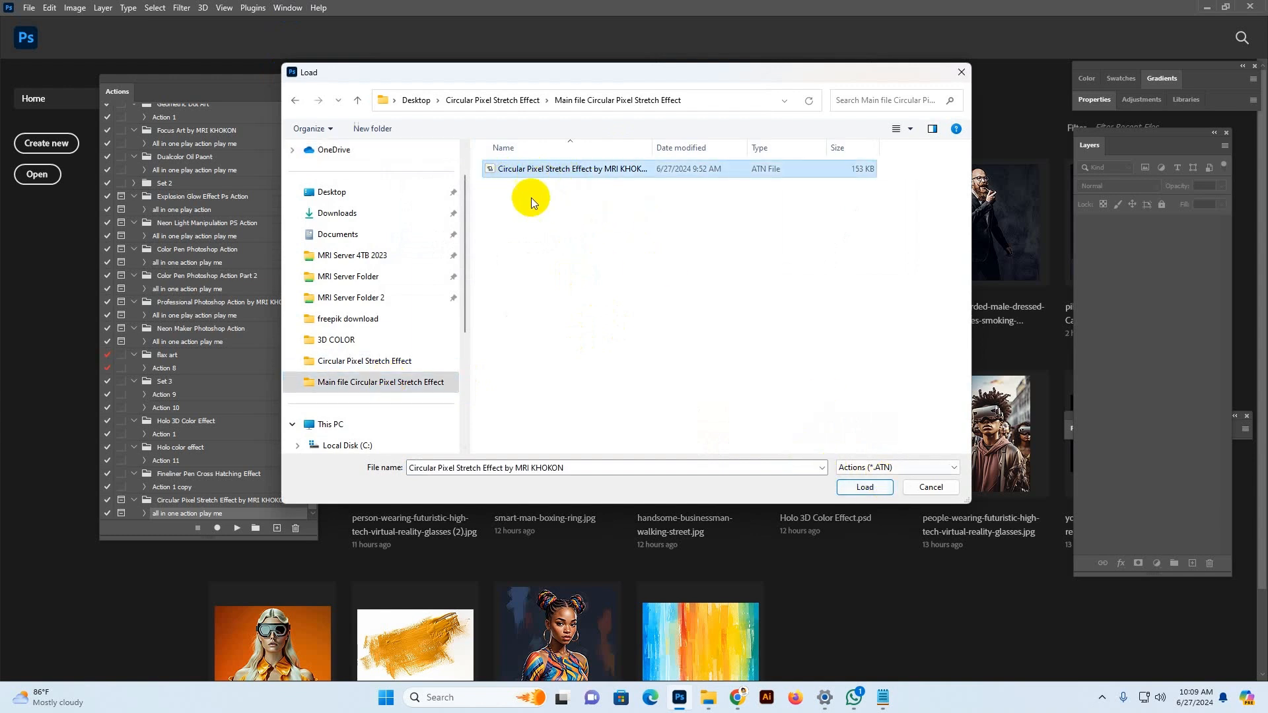
click(862, 487)
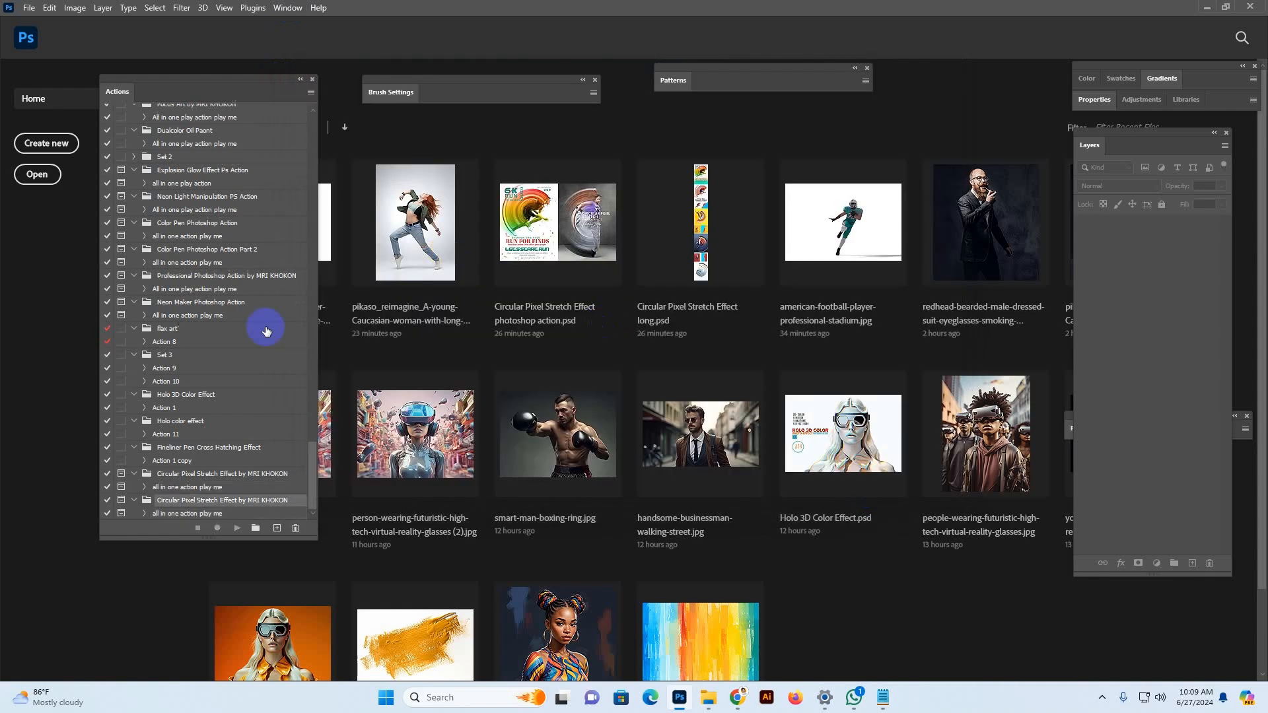
drag(311, 457, 315, 487)
click(198, 515)
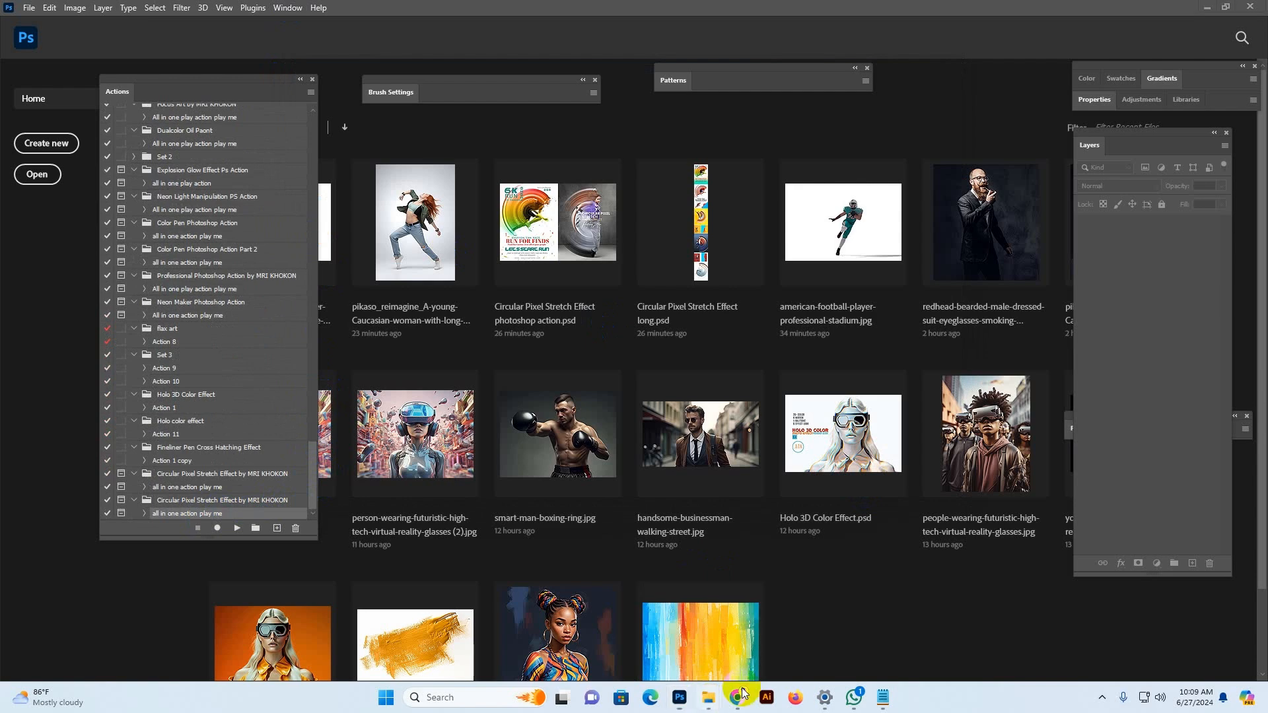
Step: Open the caucasian-professional-runner JPG from the Circular Pixel Stretch Effect folder in Photoshop and fit the whole image in view at 16.67%
mouse_move(708, 697)
click(842, 636)
key(alt+Left)
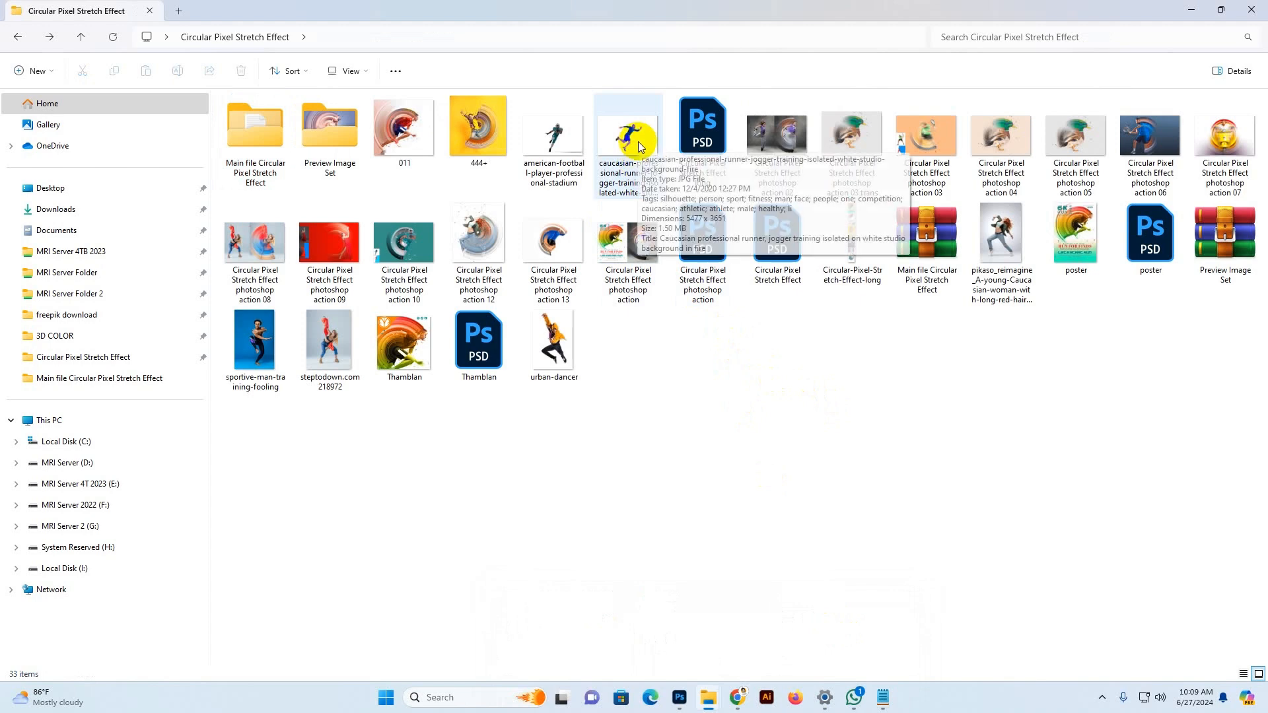
drag(638, 164, 674, 101)
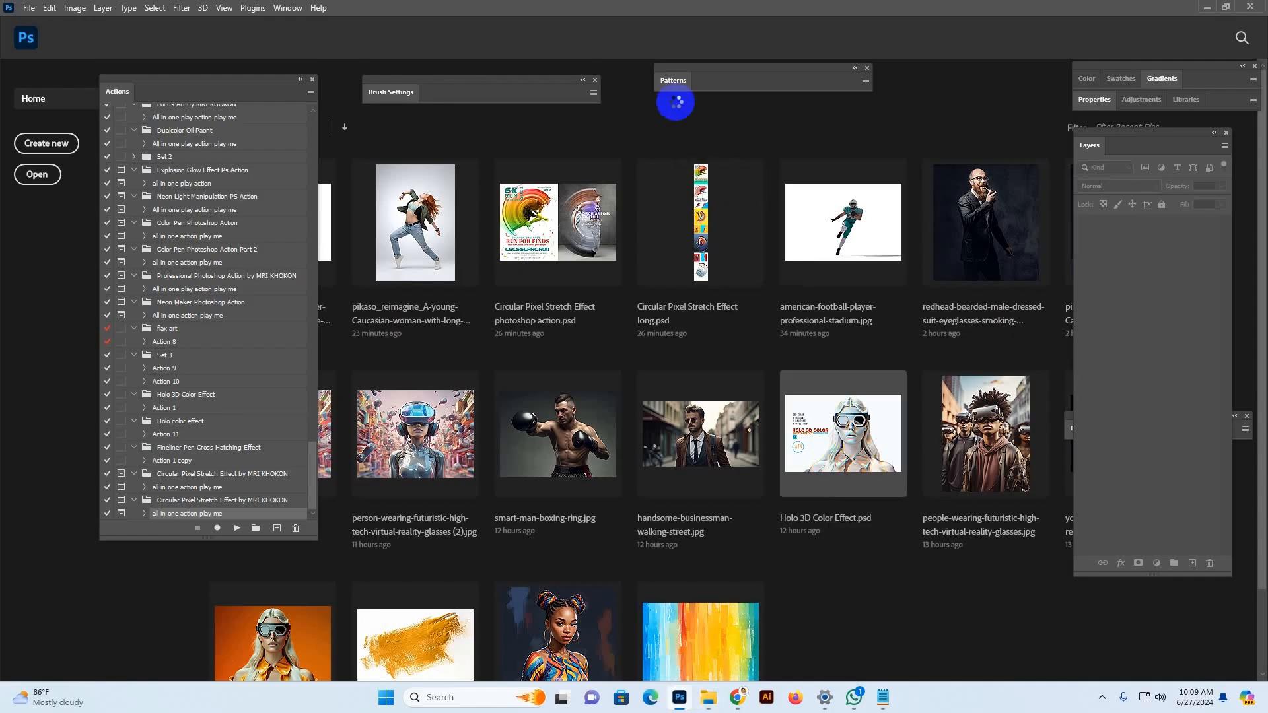
key(z)
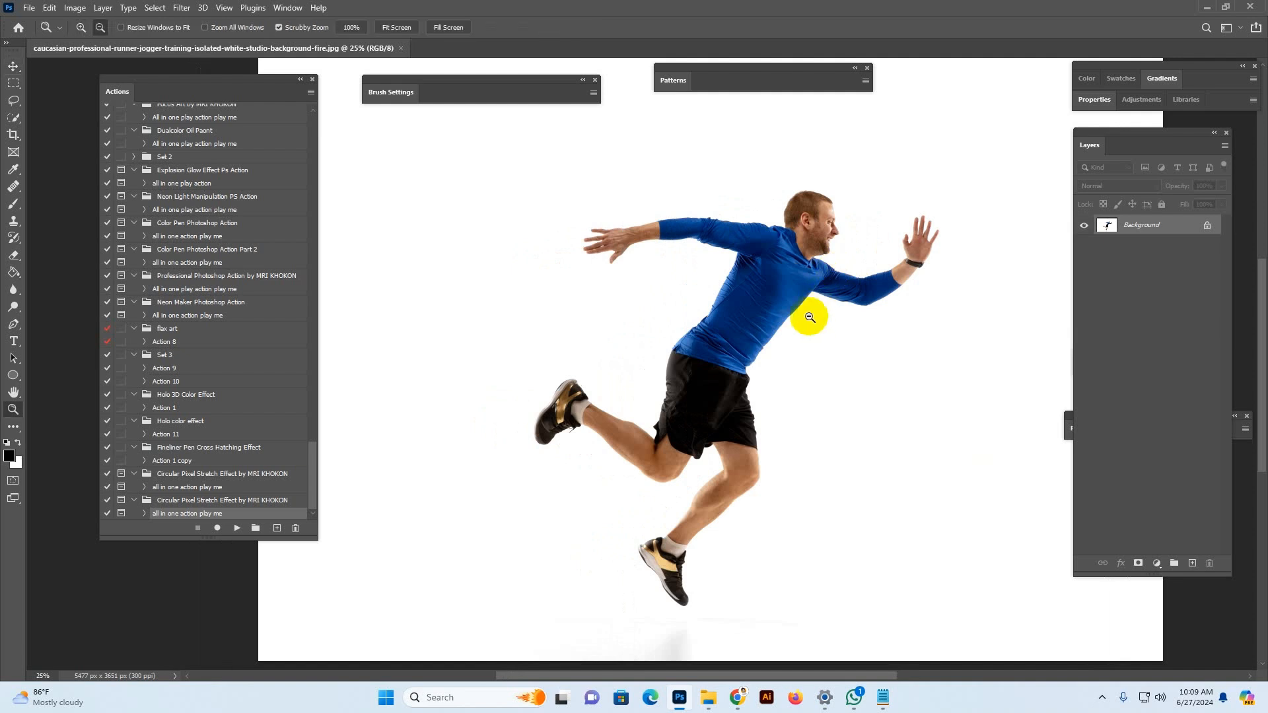
alt+click(807, 311)
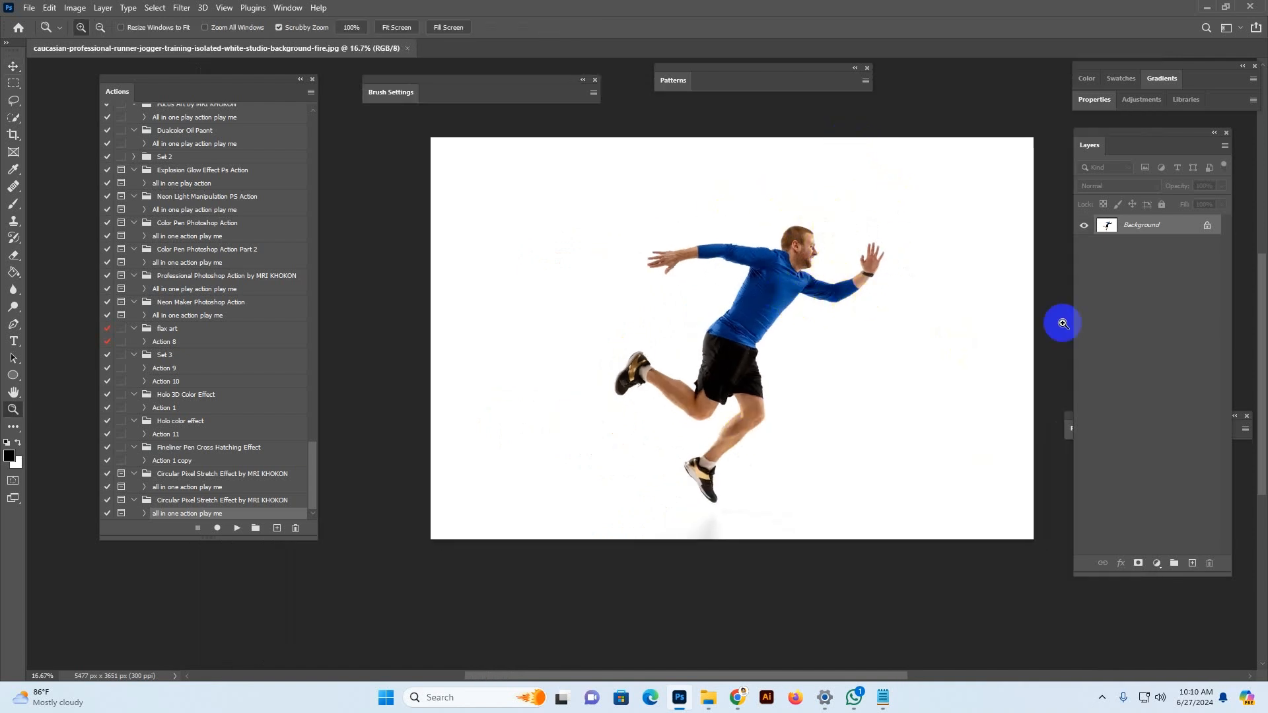
Step: Use the Crop tool to extend the canvas below the runner and trim both sides, to about 5225 x 3843 px
click(13, 66)
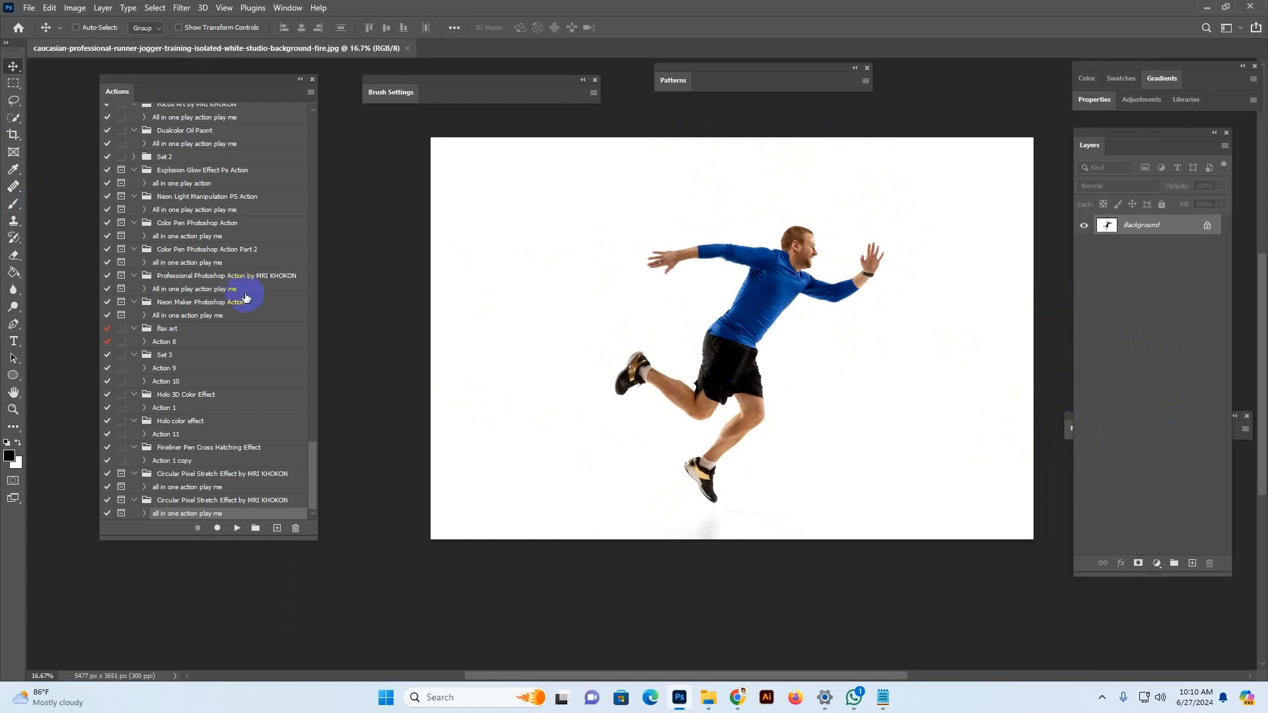
click(11, 136)
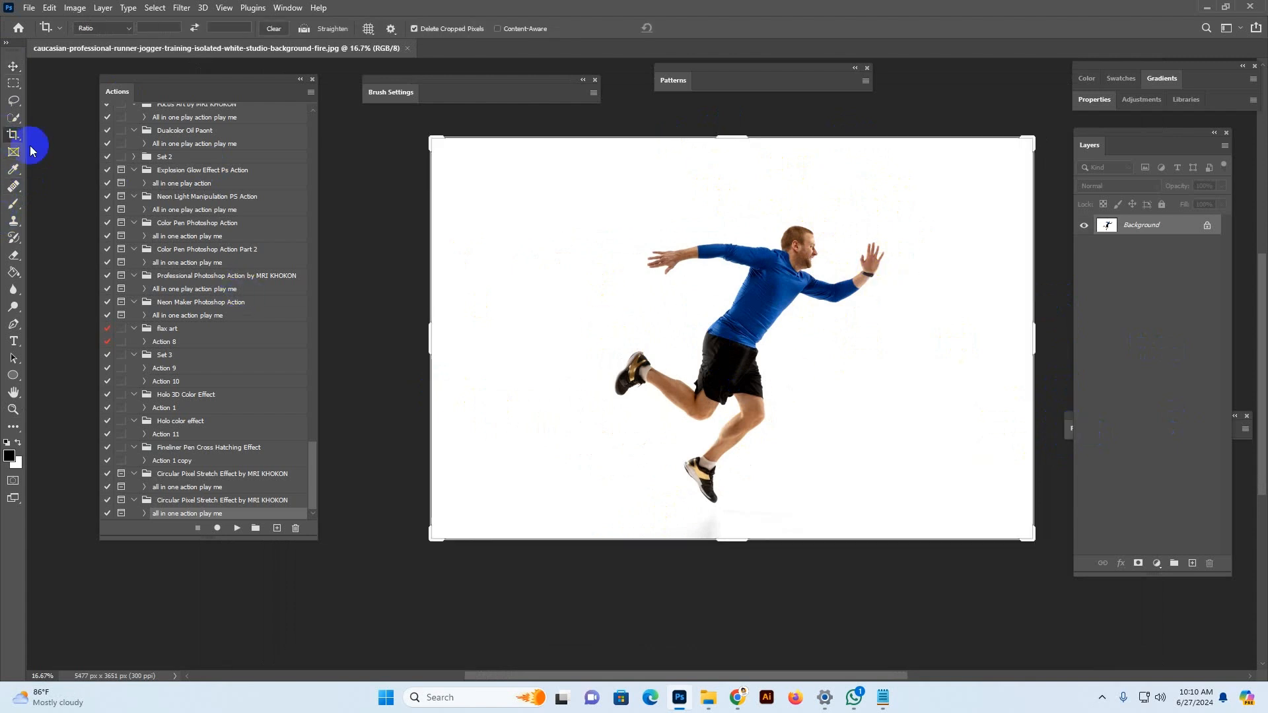
drag(738, 550, 735, 552)
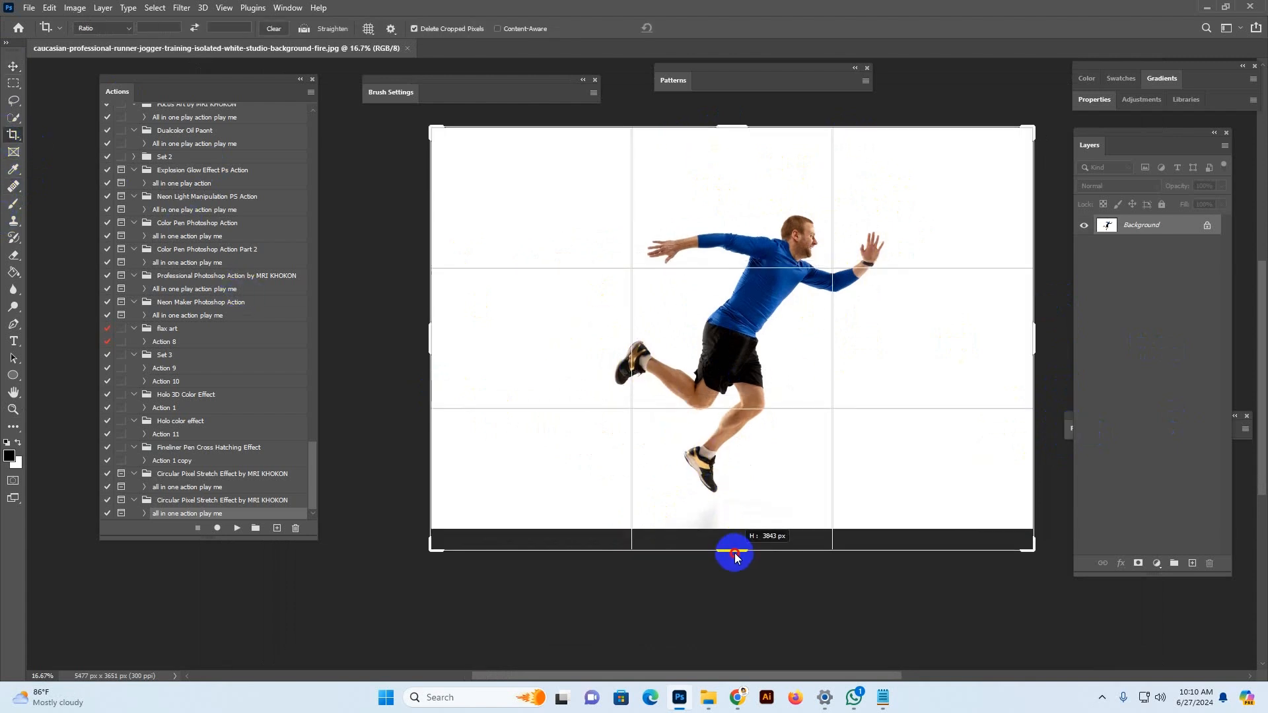
drag(1036, 328, 1027, 334)
drag(441, 331, 444, 332)
click(14, 66)
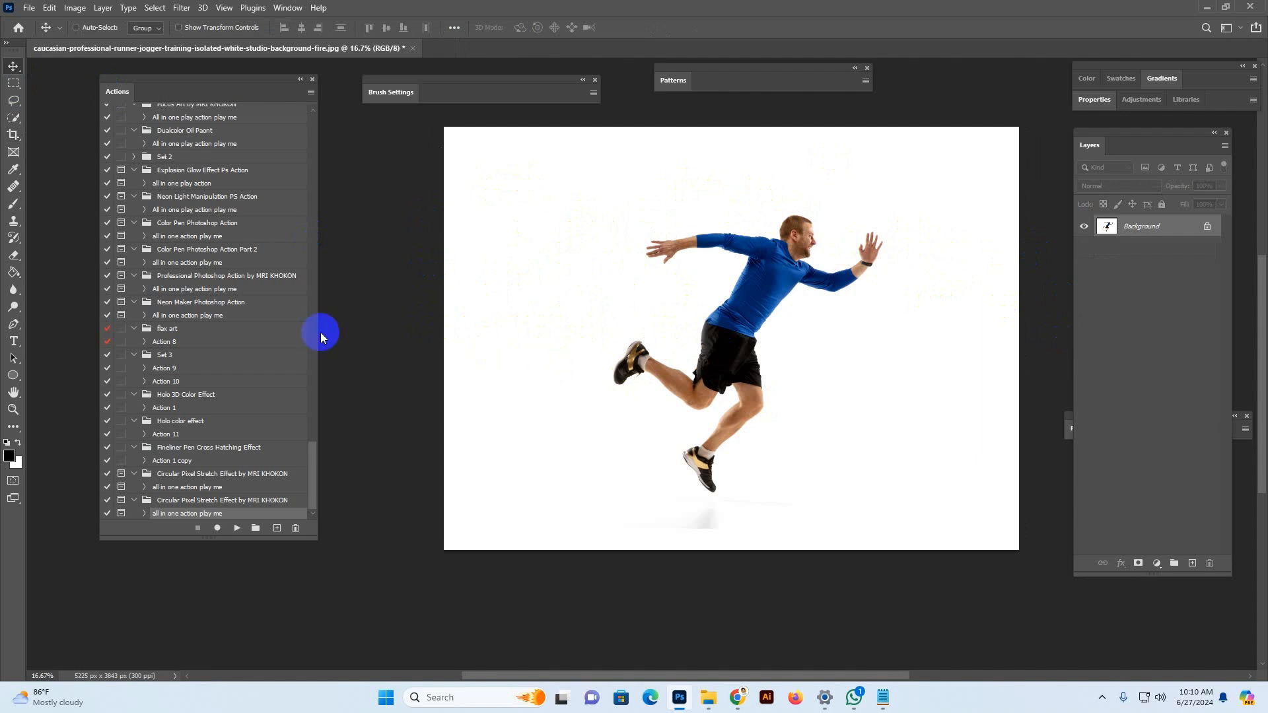
Step: Widen the canvas slightly to about 5321 px with the Crop tool and move the Layers panel next to the image
click(15, 136)
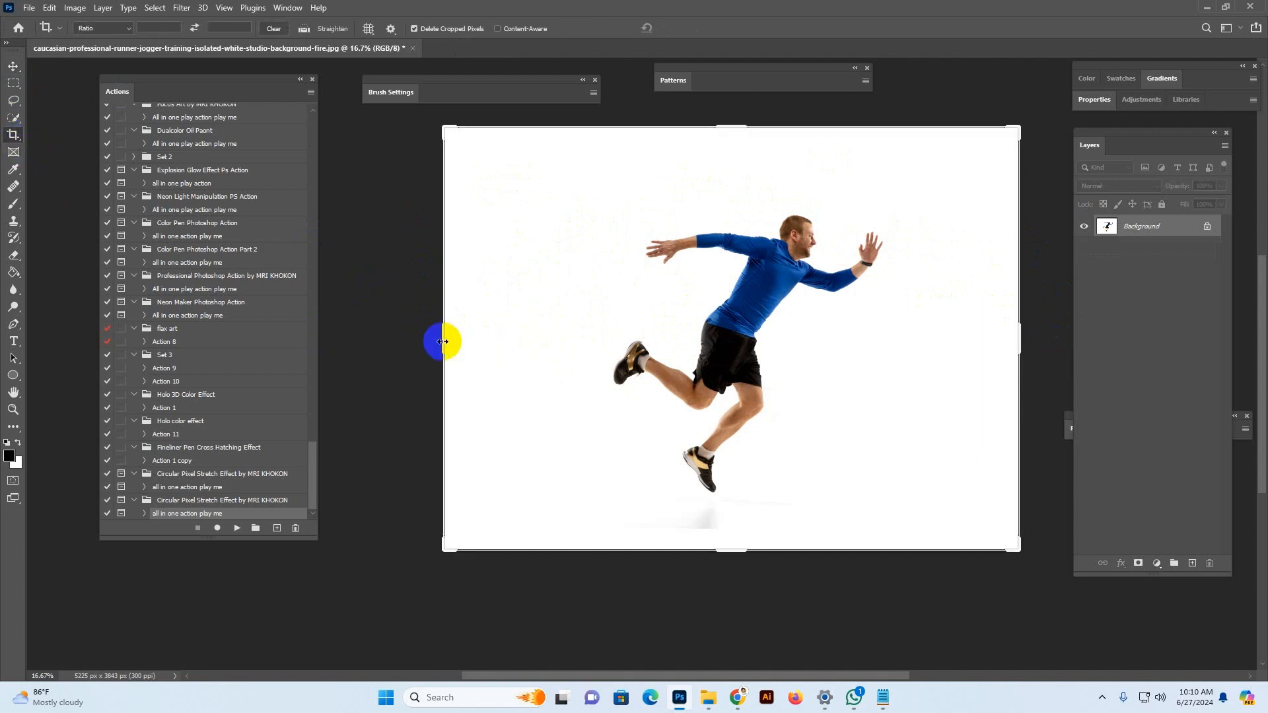
drag(441, 341, 437, 340)
click(13, 66)
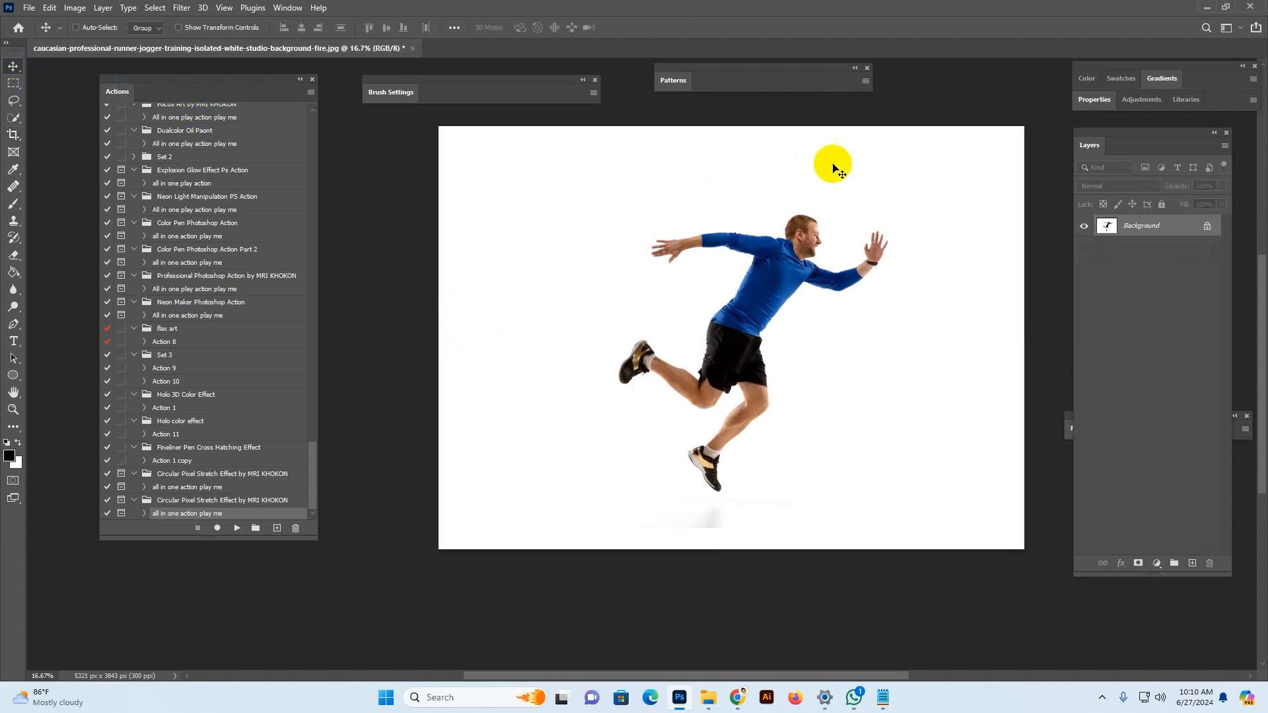
drag(1132, 147, 1078, 138)
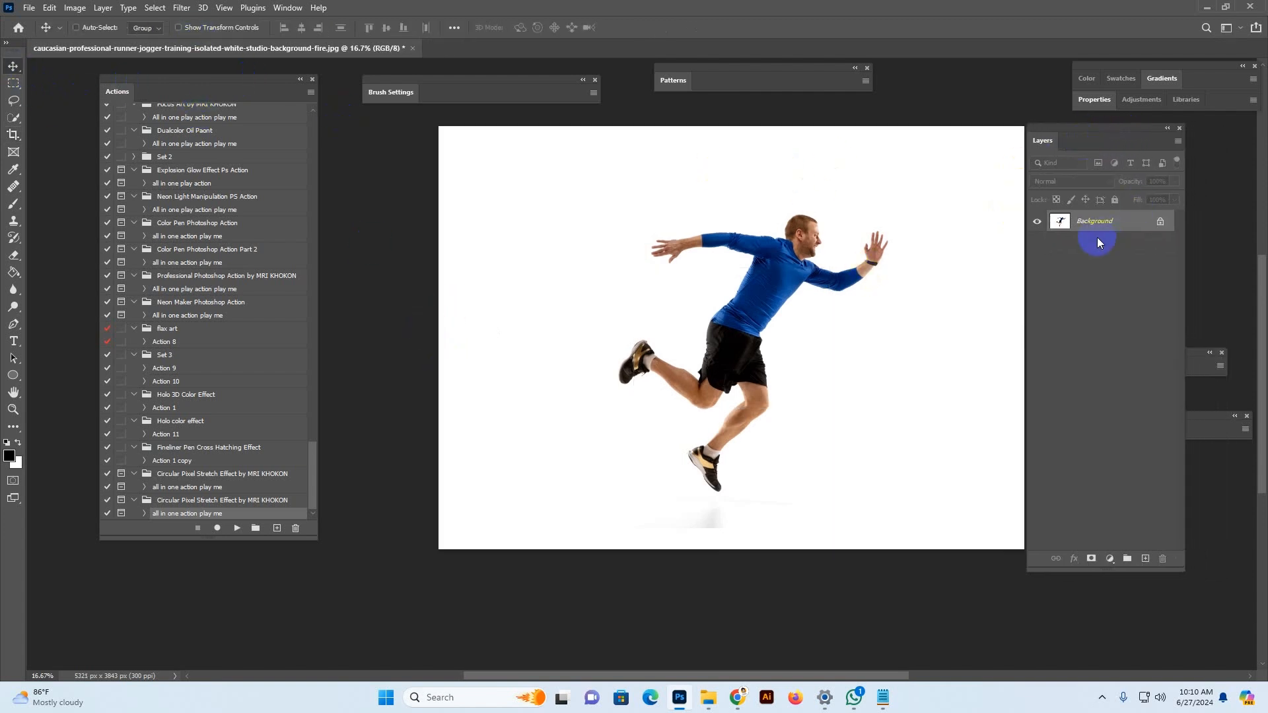
Step: Convert the locked Background into a regular layer and flatten the image back into a Background layer
double_click(1130, 225)
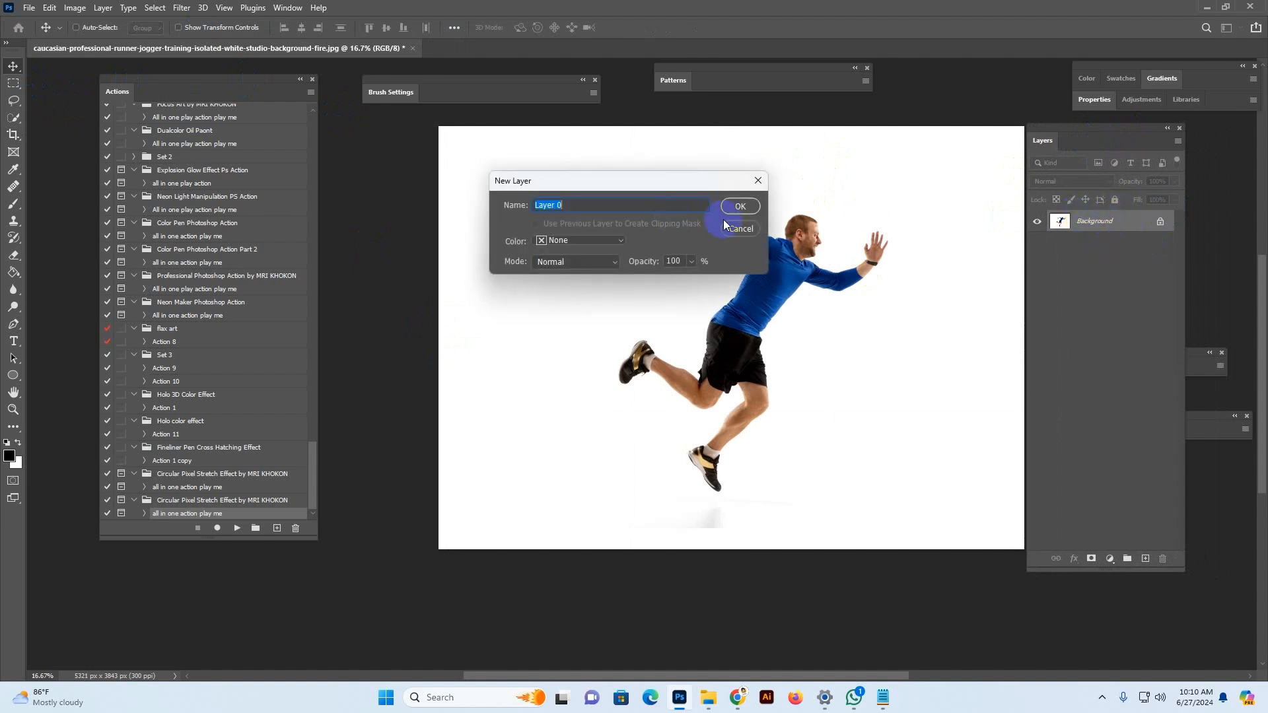
click(739, 210)
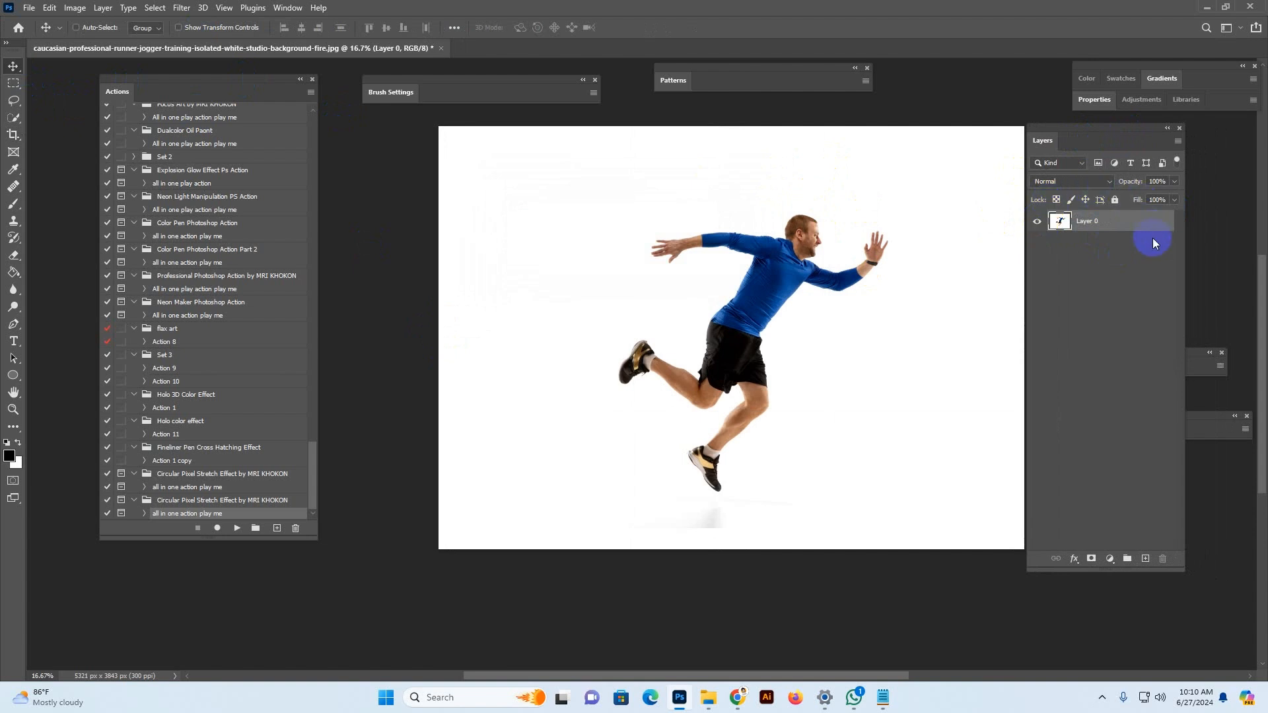
right_click(1117, 221)
click(980, 536)
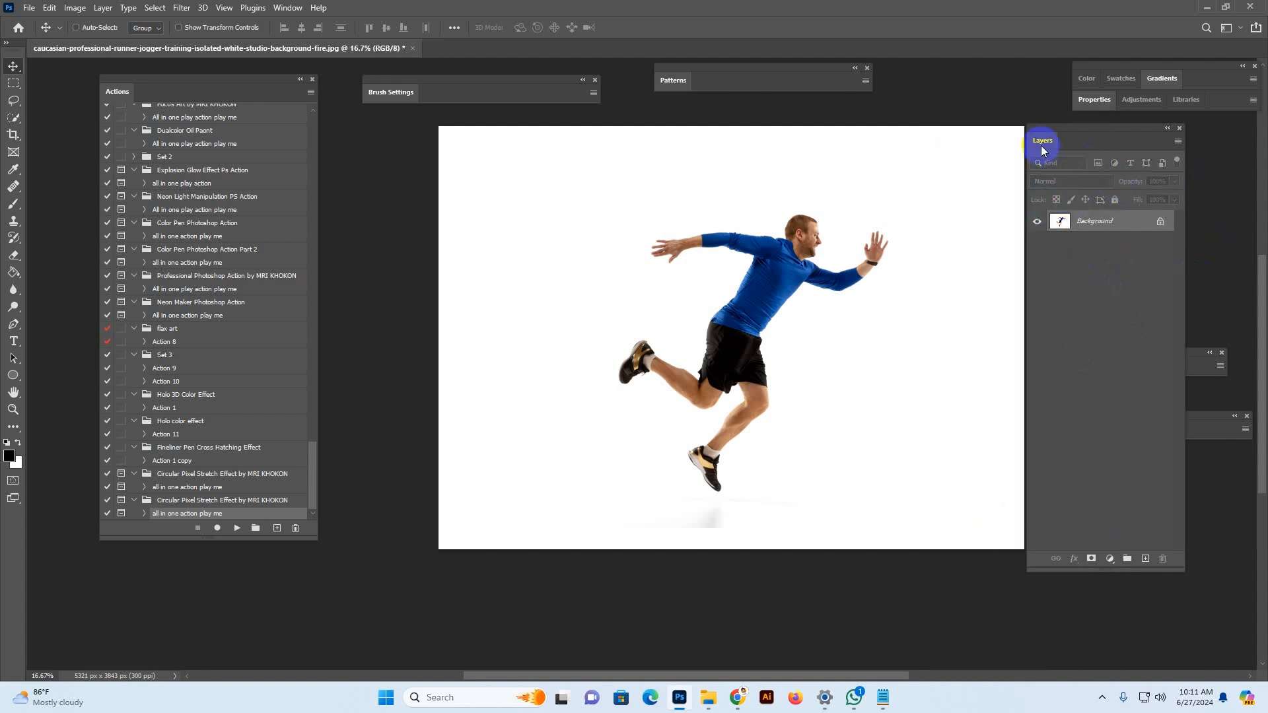
Step: Move the Layers and Actions panels clear of the image and choose RGB Color as the image mode
drag(1041, 144, 1056, 149)
drag(112, 85, 62, 83)
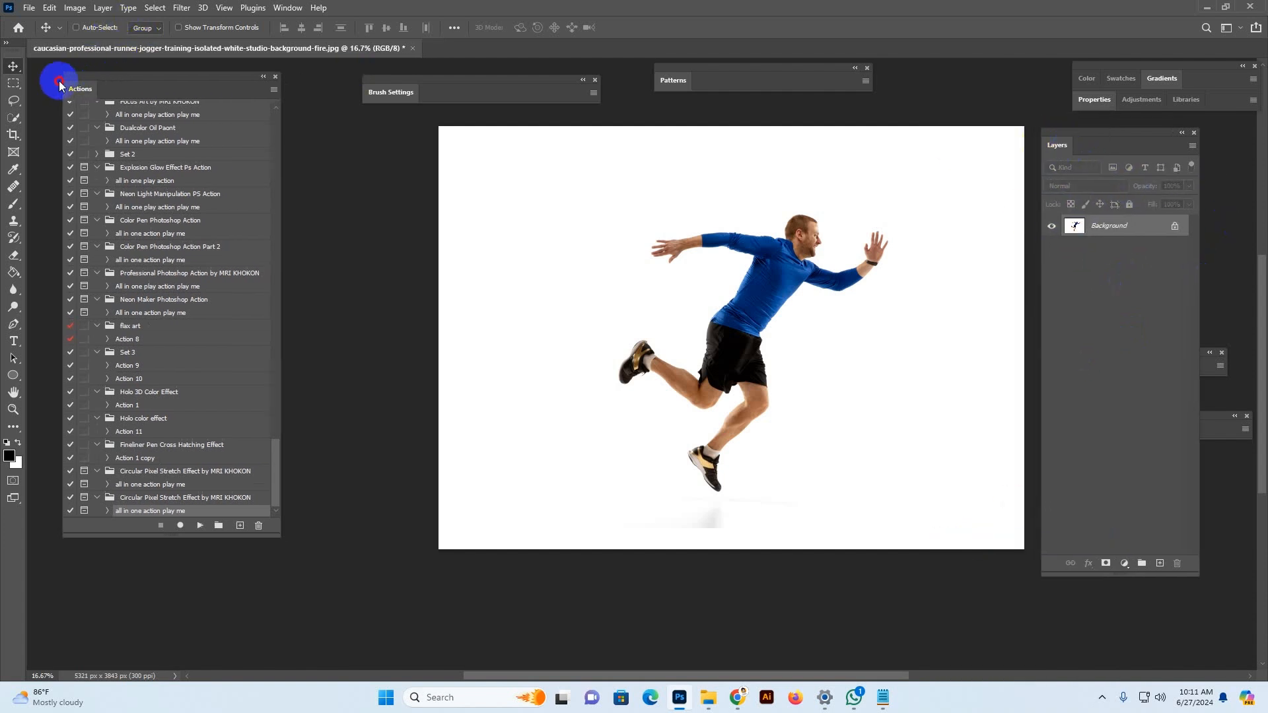
click(75, 7)
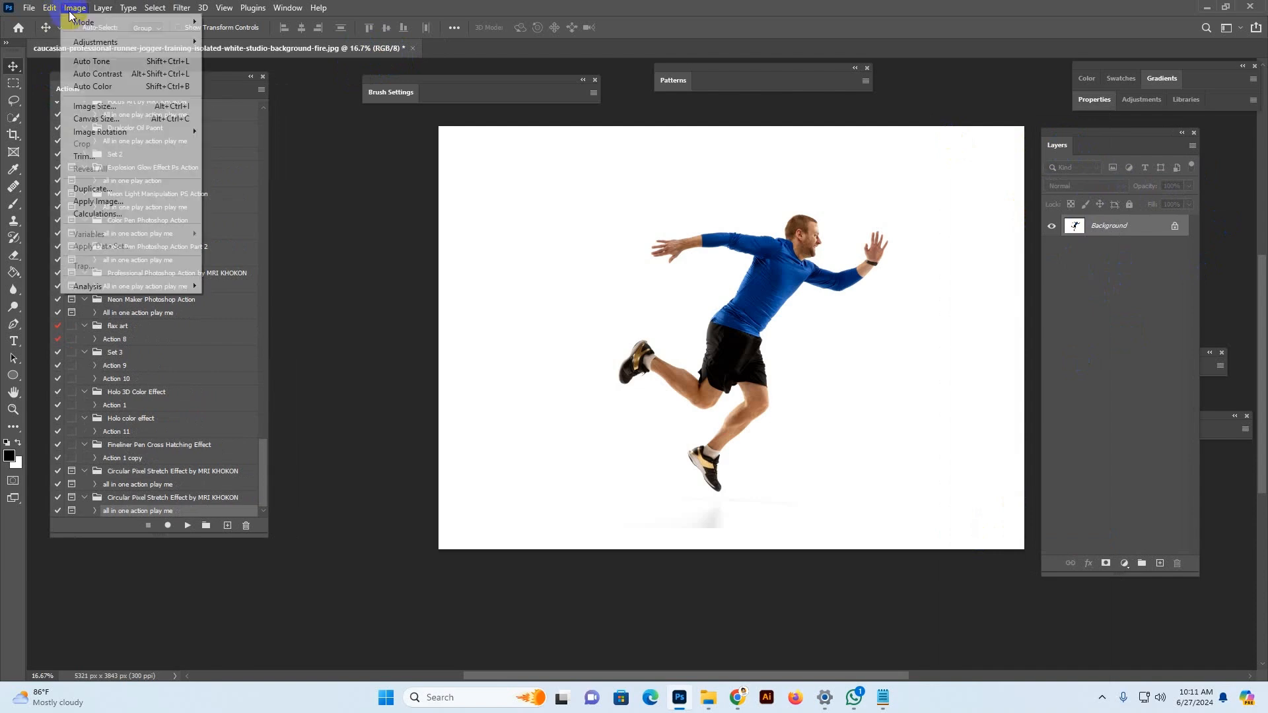
mouse_move(133, 22)
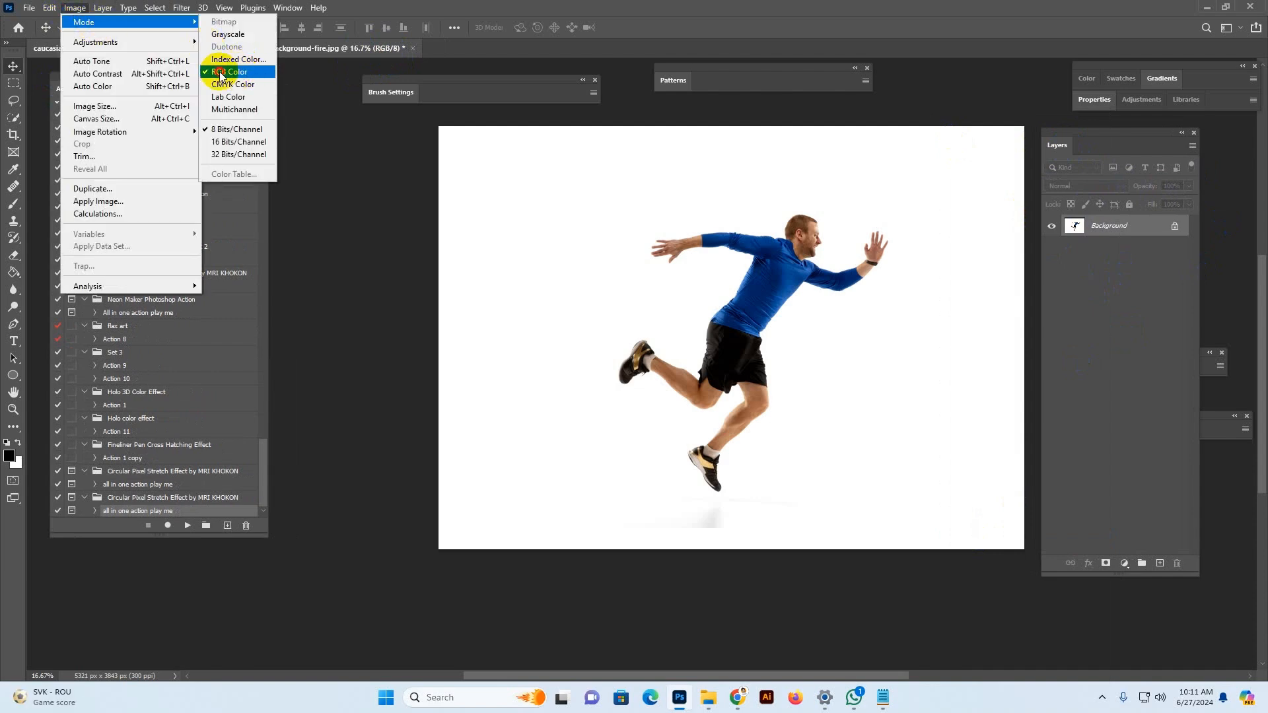
click(220, 73)
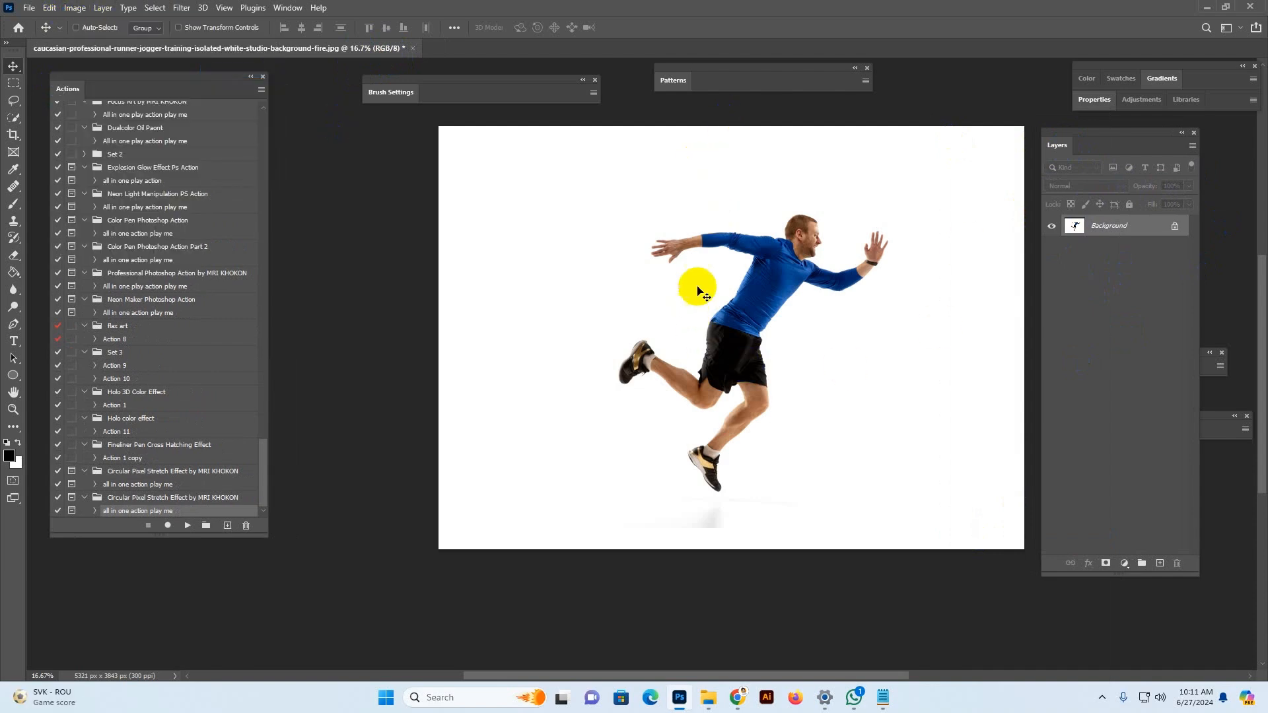
Step: Resize the runner image to 3000 px wide with proportions linked and the resolution kept at 300 pixels/inch
click(75, 7)
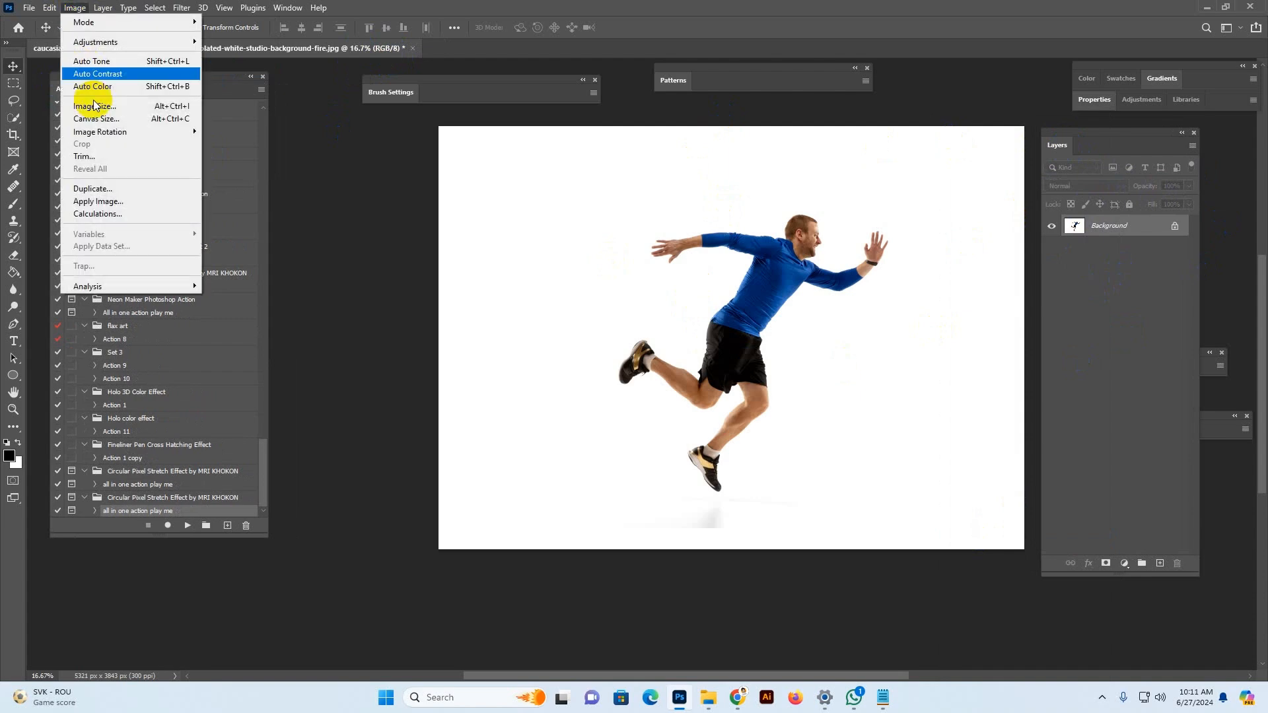
click(95, 106)
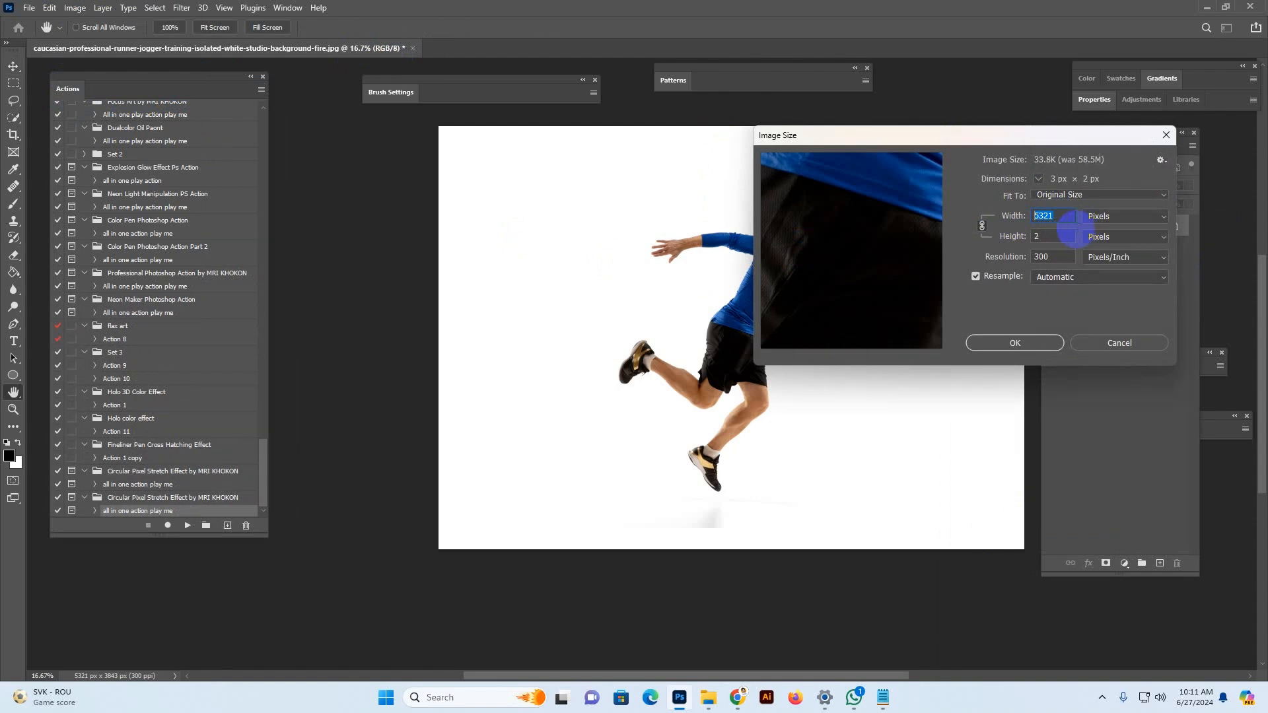
text(3000)
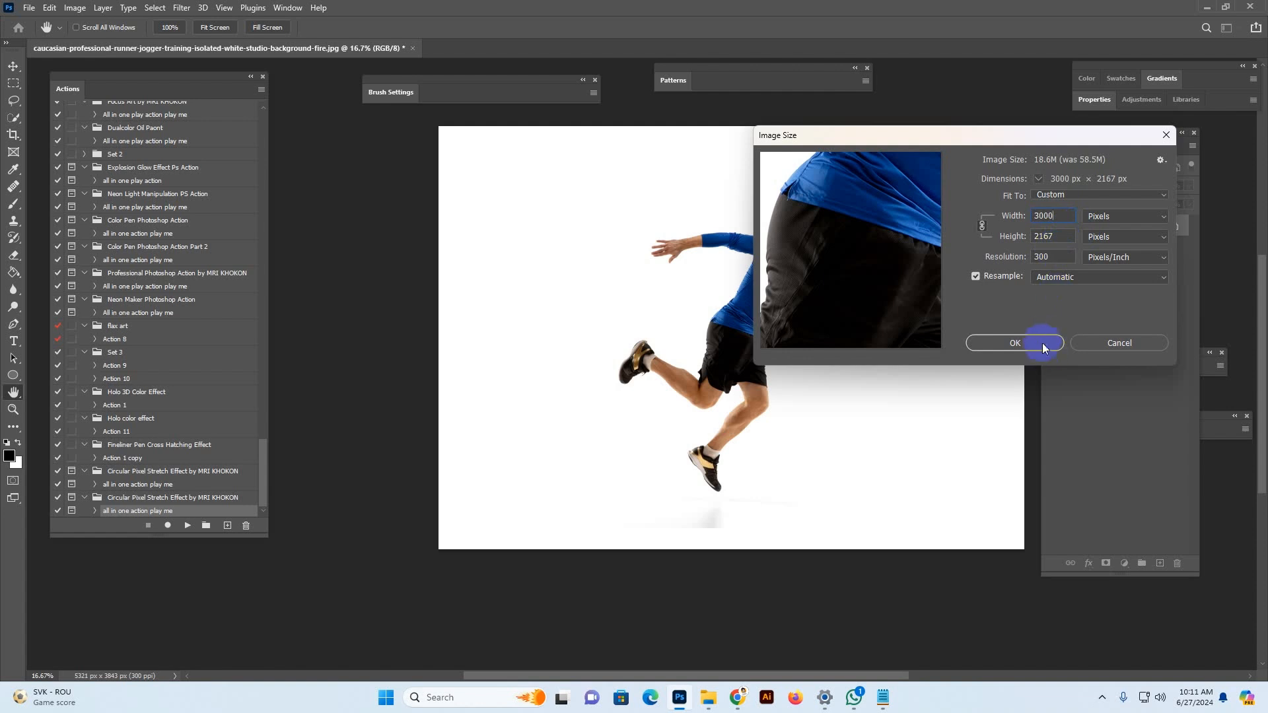
click(1043, 344)
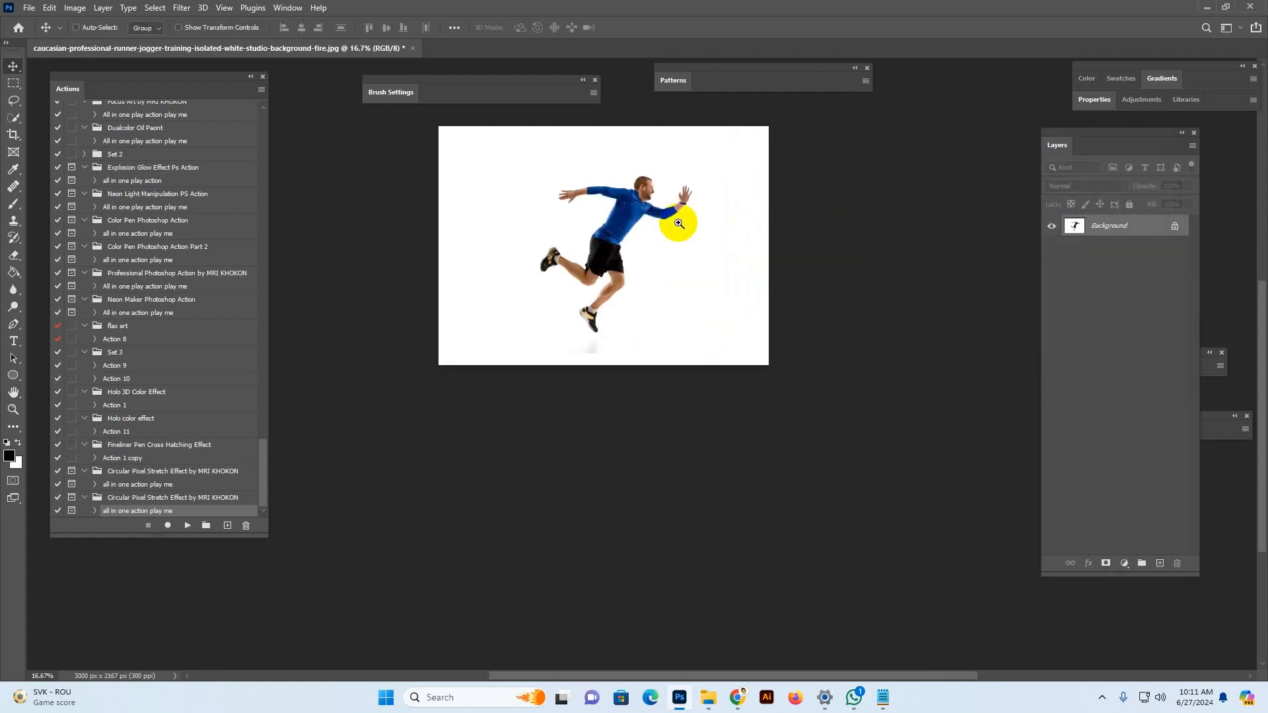
Step: Show the resized image at 33.3% in the middle of the workspace and place a slightly enlarged Layers panel beside it
key(z)
click(638, 216)
click(638, 216)
drag(664, 219, 761, 283)
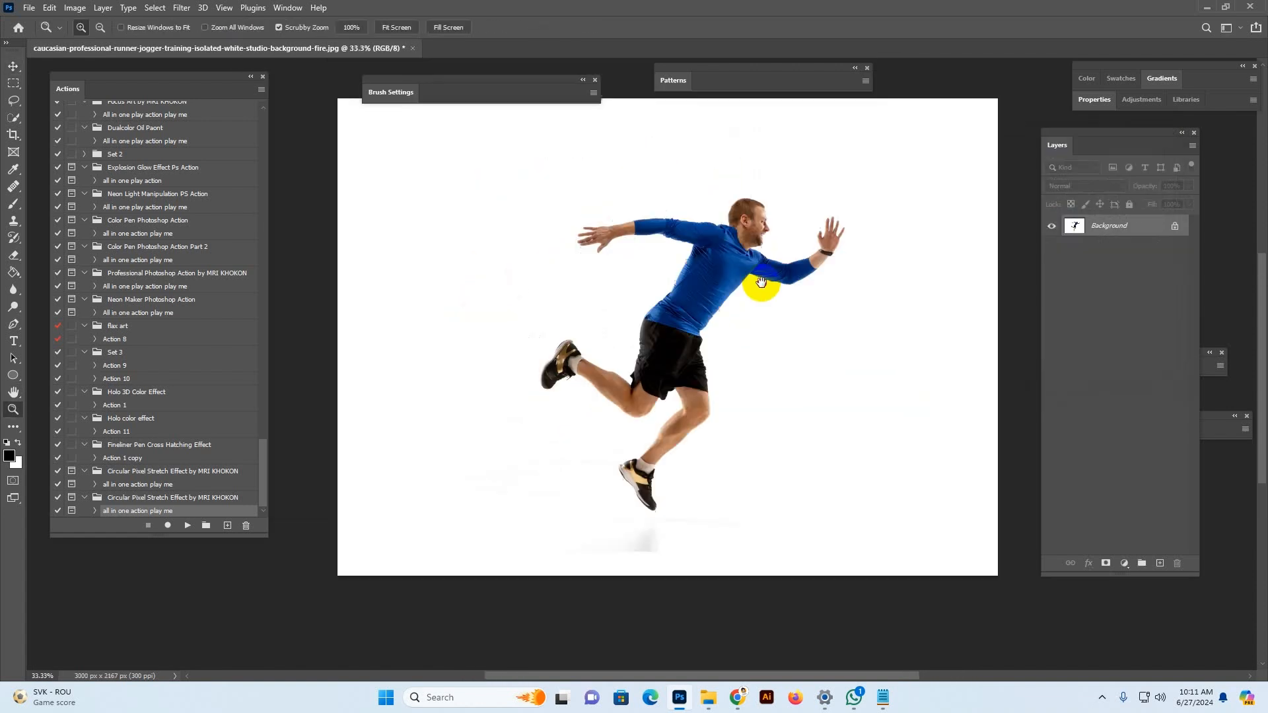
click(759, 277)
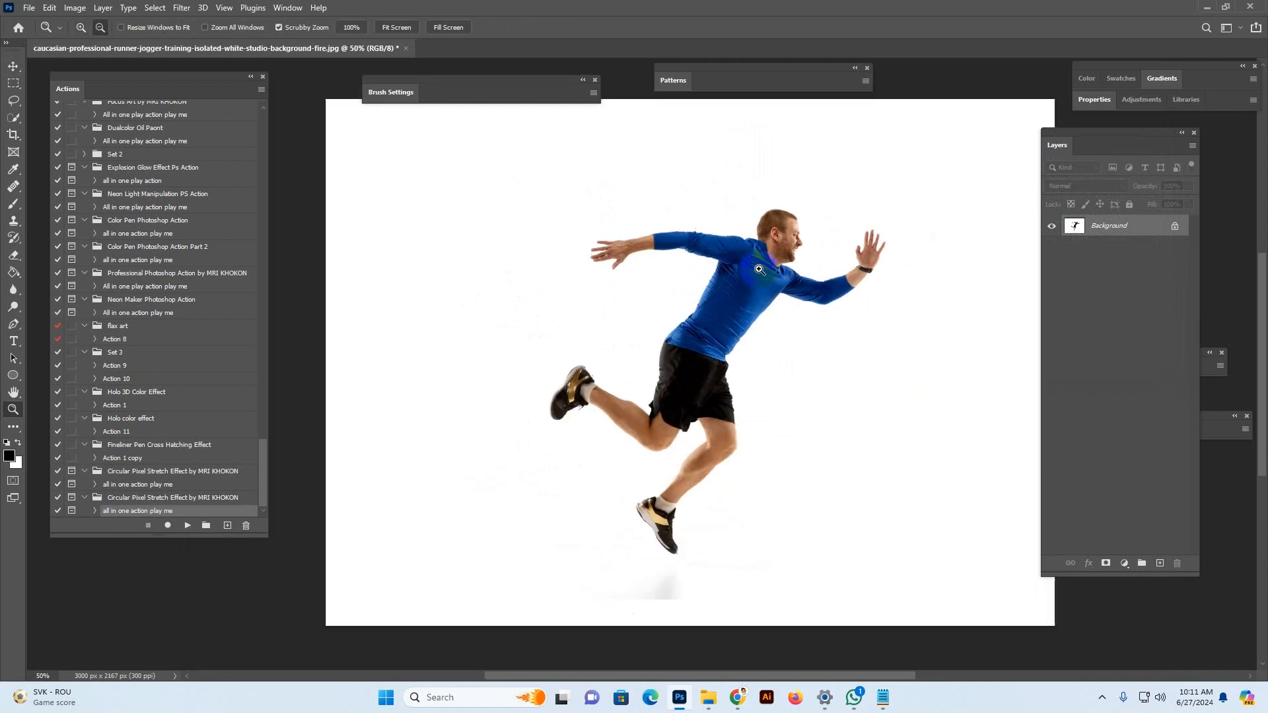
alt+click(760, 270)
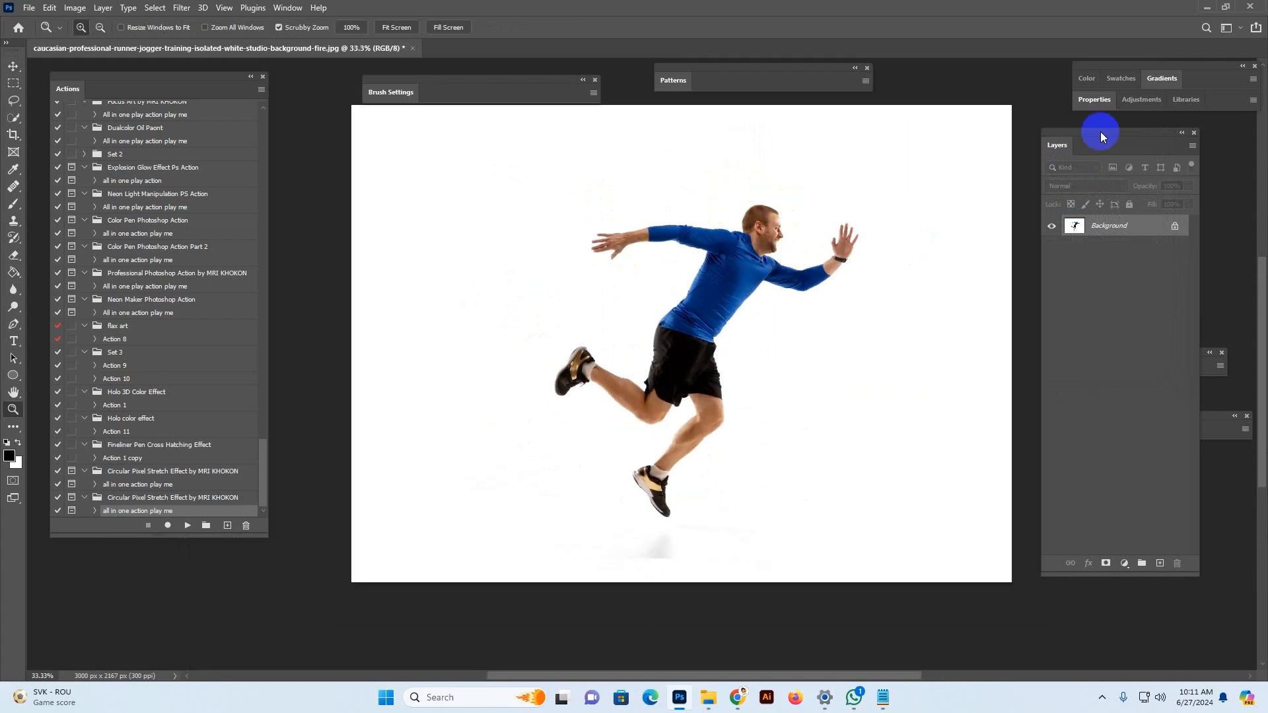
drag(1052, 133, 1027, 129)
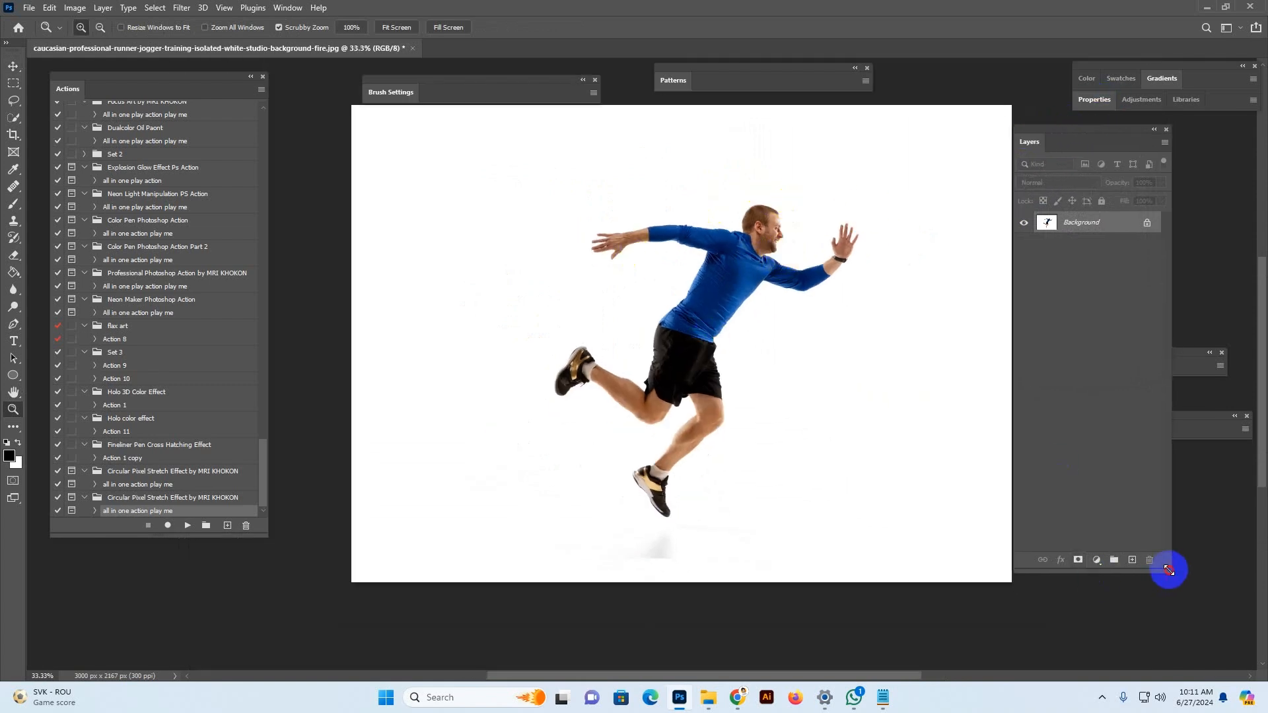
drag(1169, 569, 1181, 596)
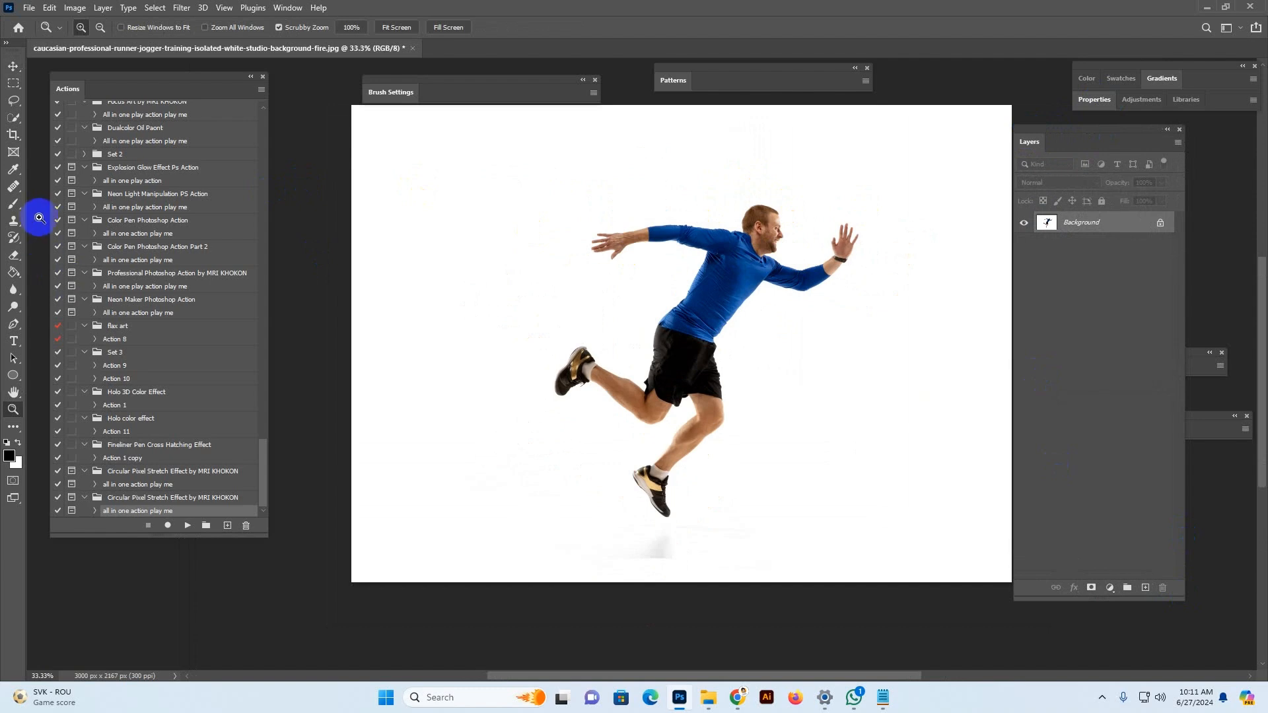
Step: Select the runner automatically with the Quick Selection Tool's Select Subject option
drag(14, 121, 59, 132)
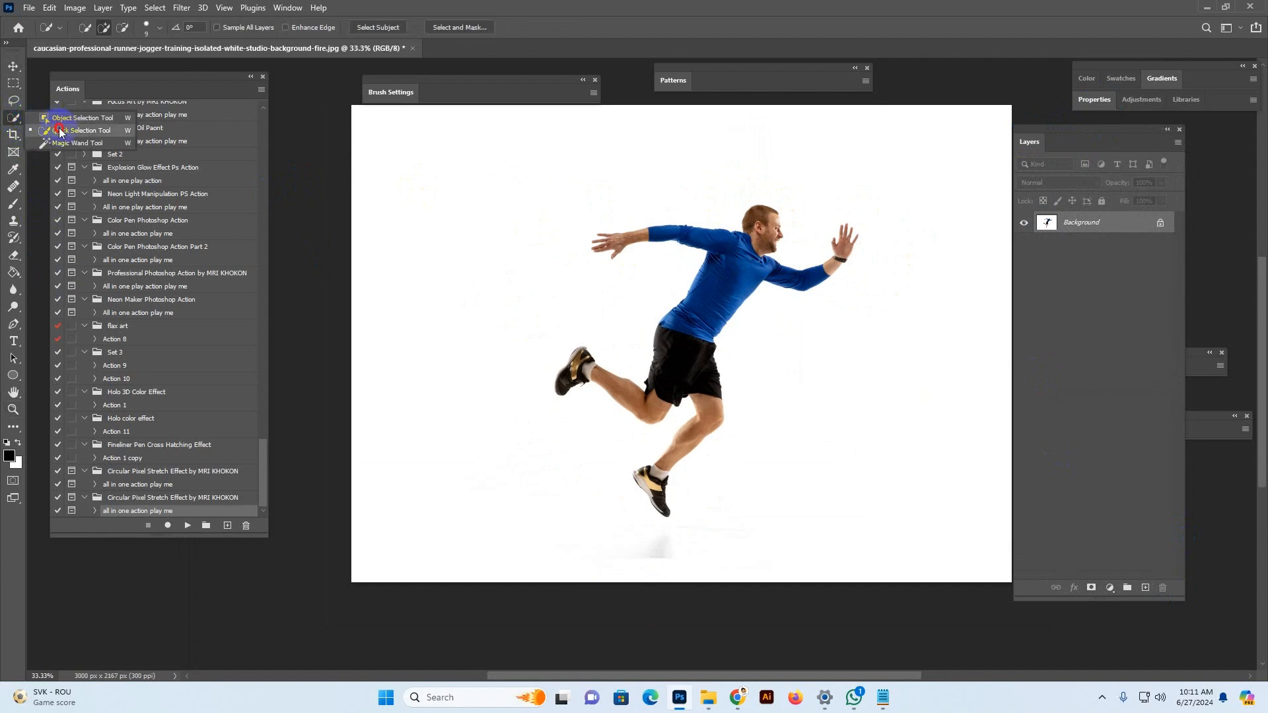
click(62, 131)
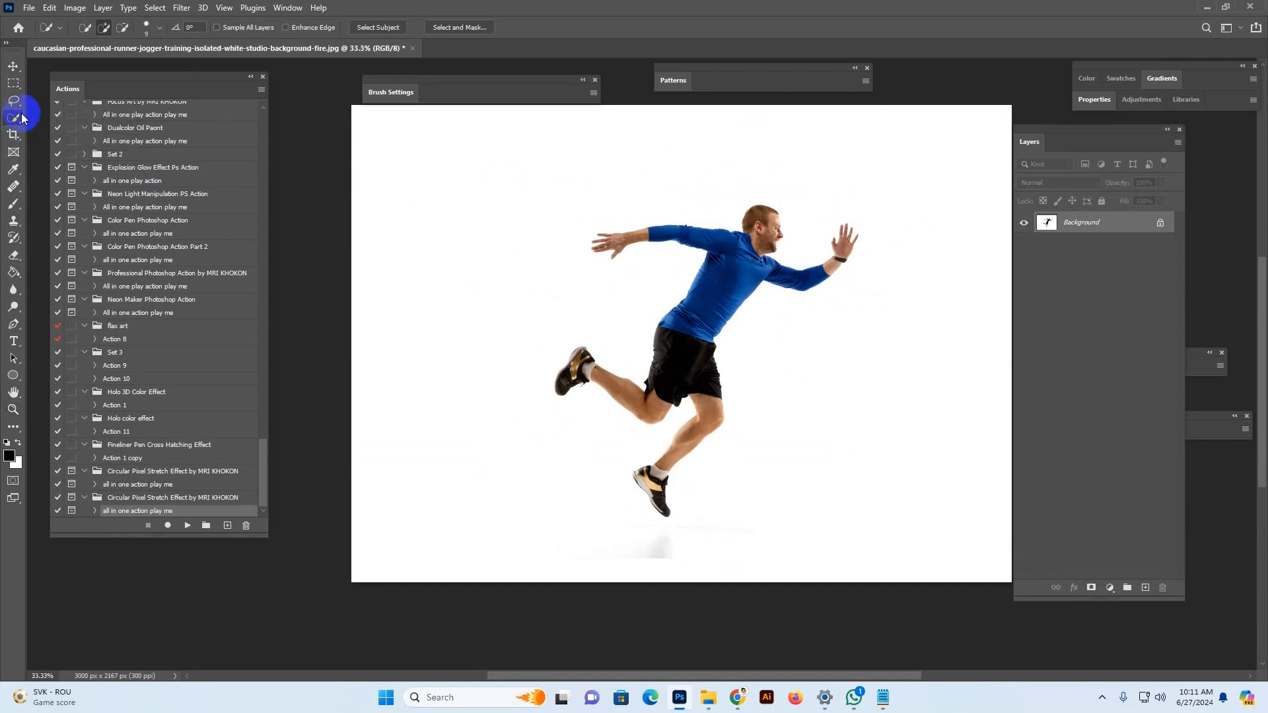
drag(14, 122, 63, 134)
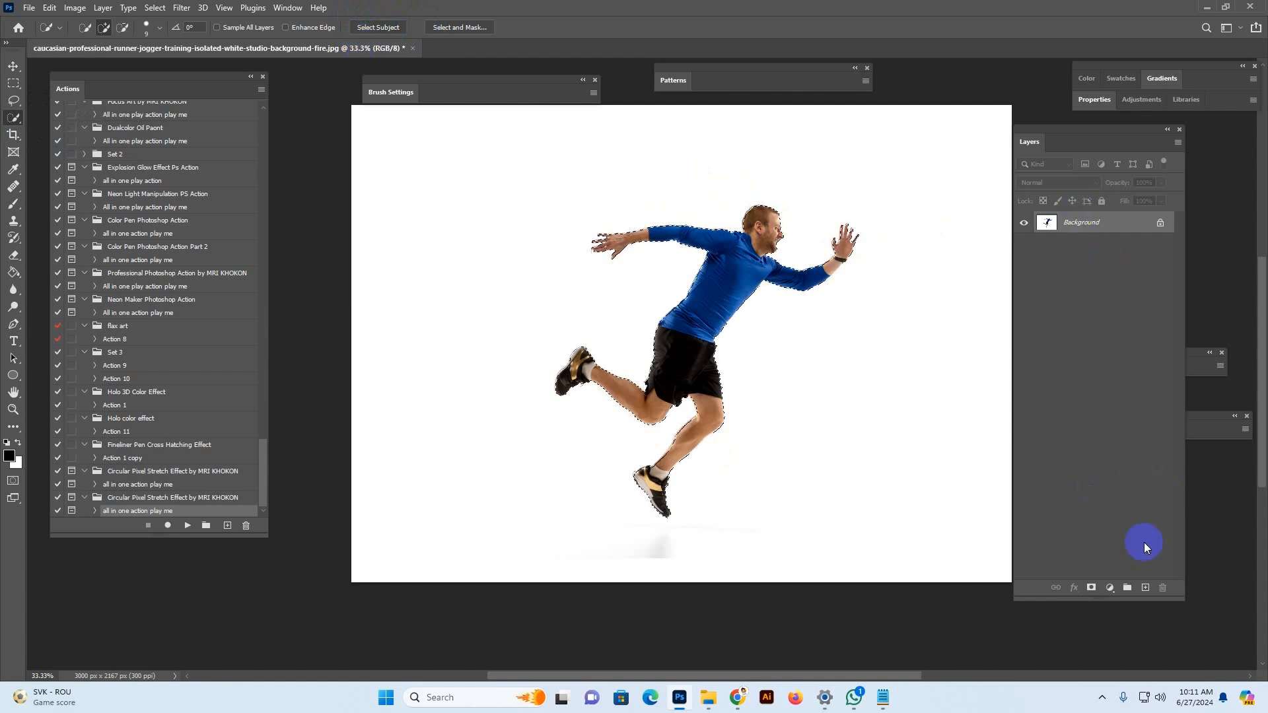
Step: Add a new layer above the Background and name it "cut"
click(1146, 588)
click(1075, 229)
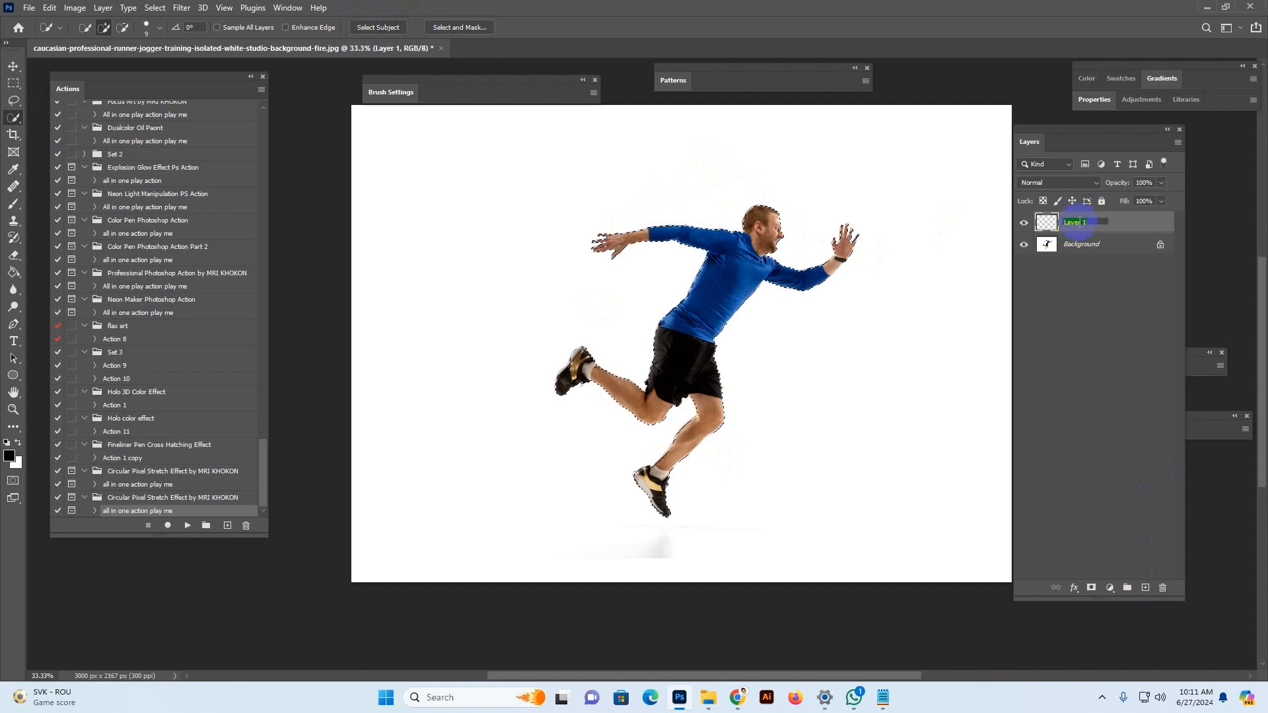
text(cut)
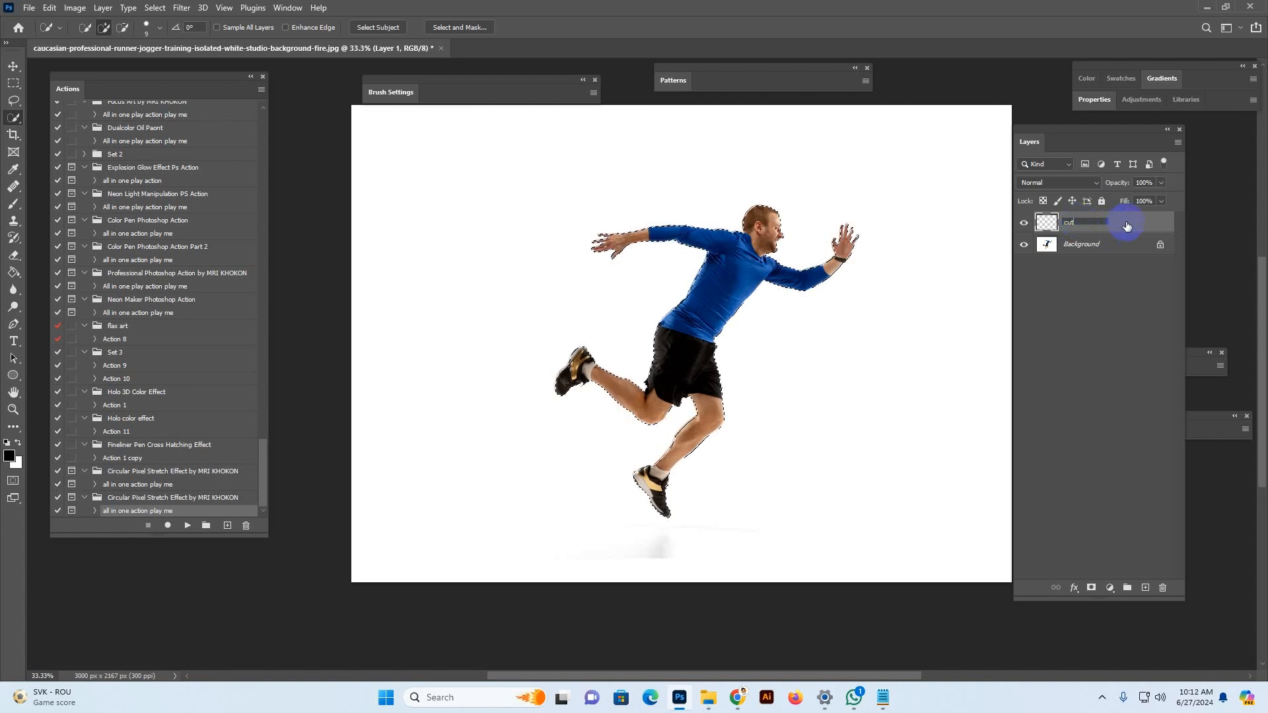
key(Return)
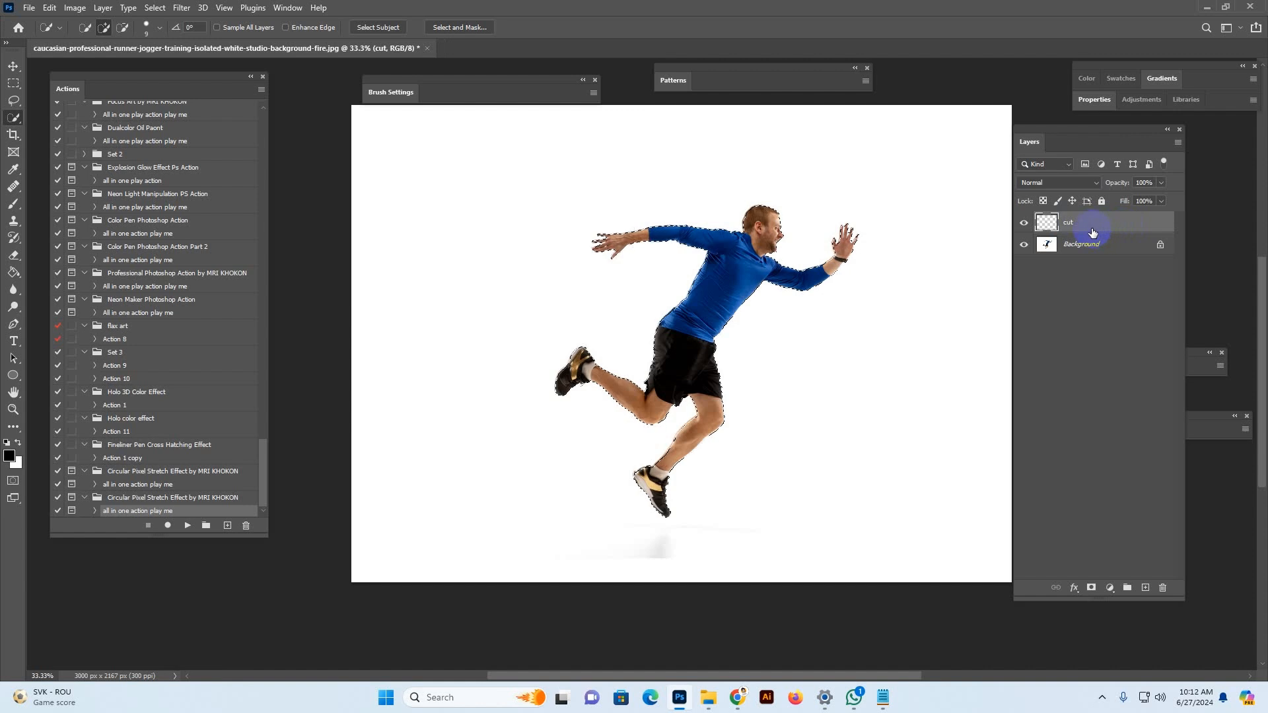
Step: Set the foreground color to red ff0000 and fill the runner selection on the "cut" layer with the Paint Bucket Tool
click(15, 272)
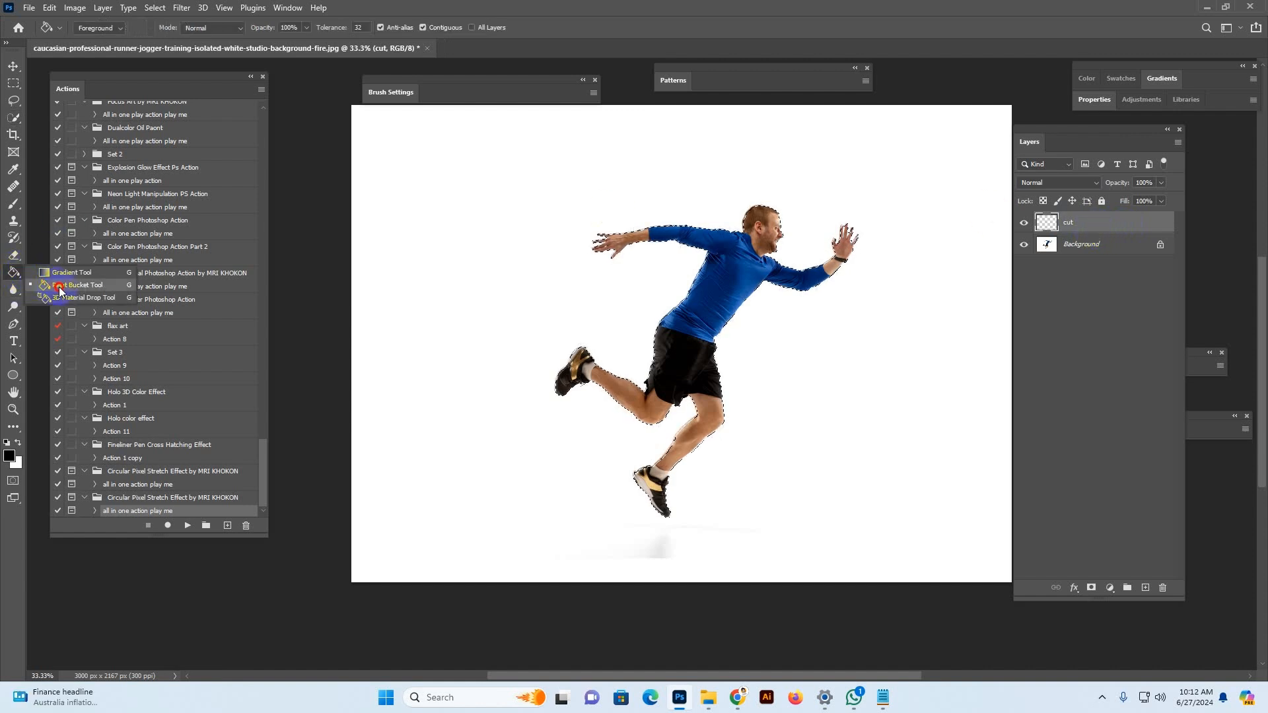
click(59, 290)
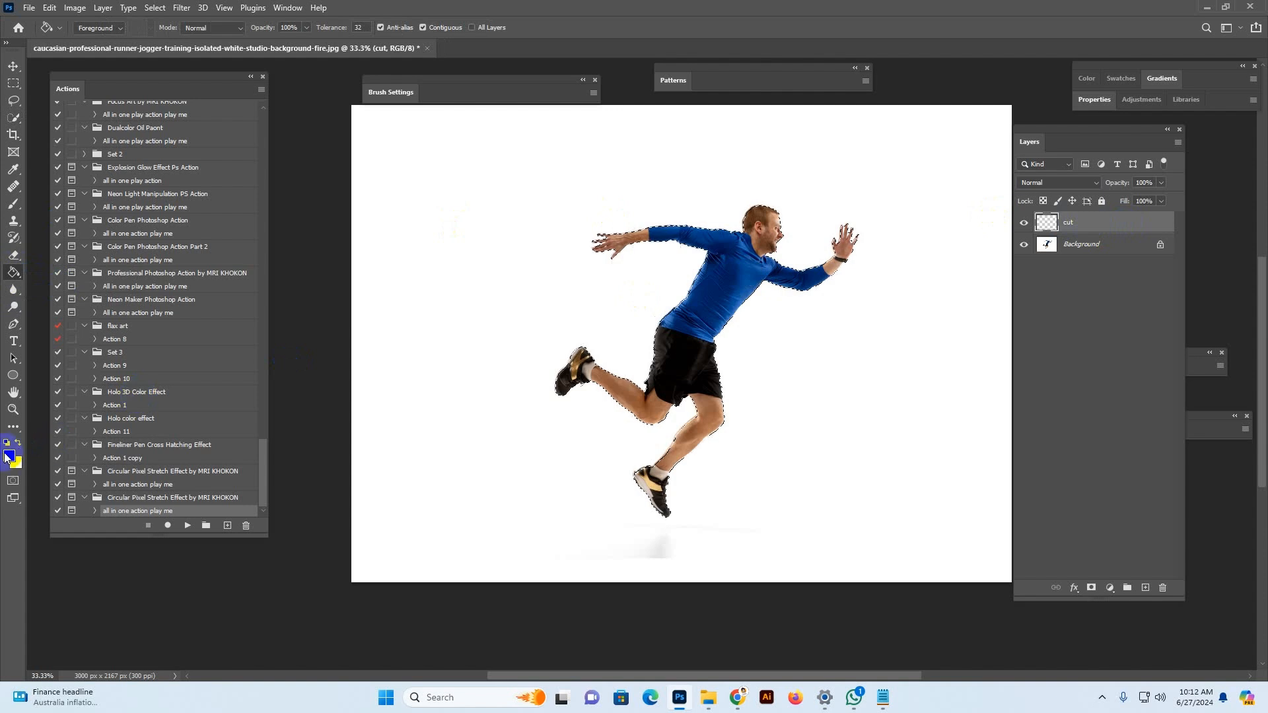
click(12, 455)
click(1024, 370)
click(1138, 351)
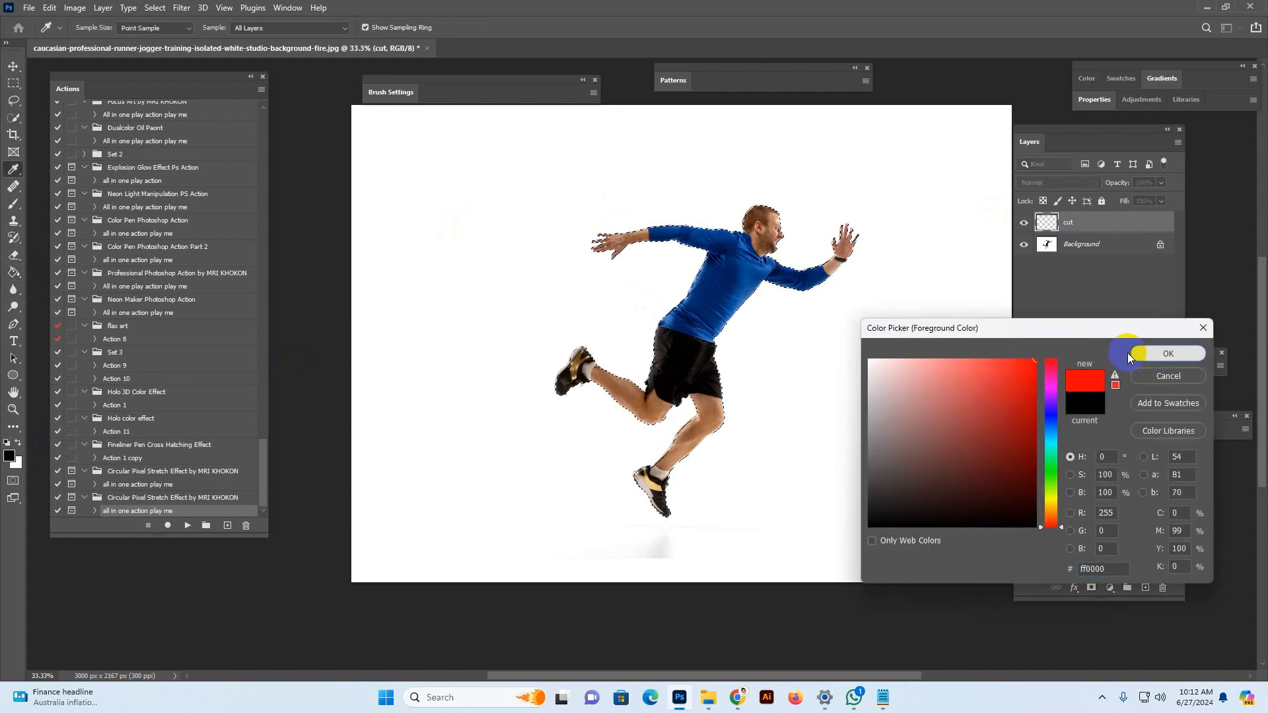
click(766, 288)
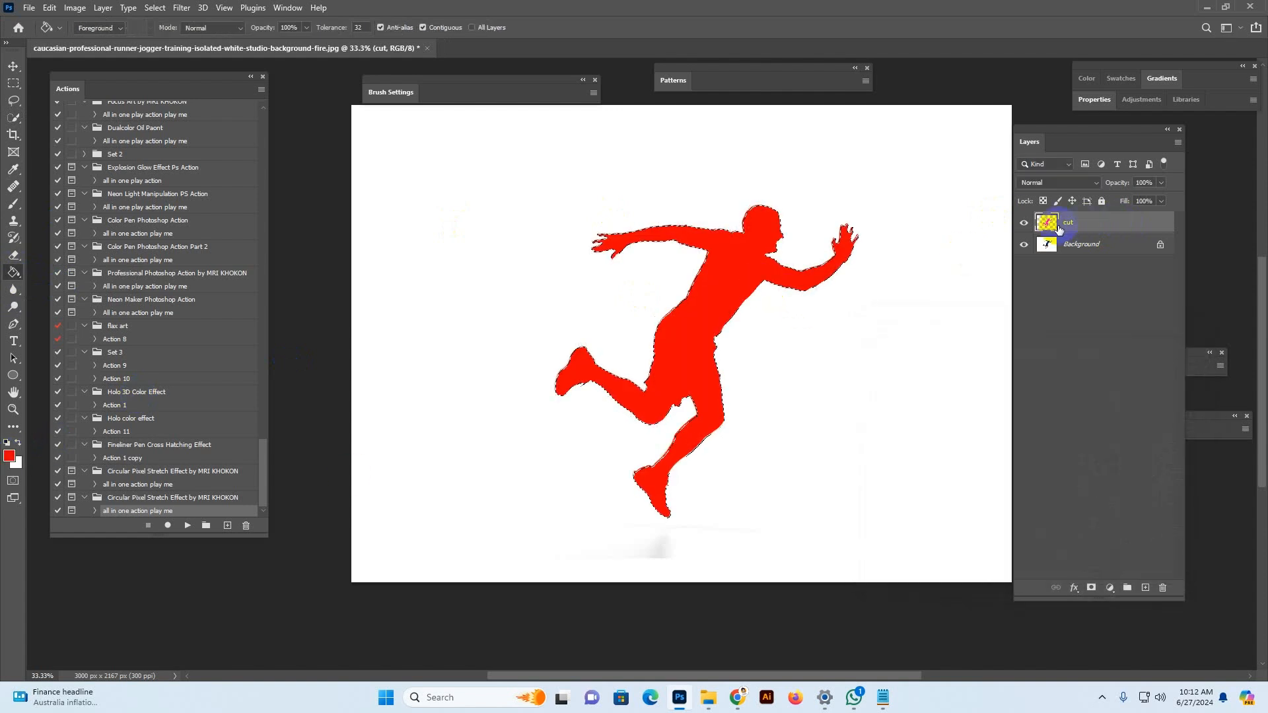
click(844, 245)
Step: Deselect the runner selection around the red silhouette
key(ctrl+plus)
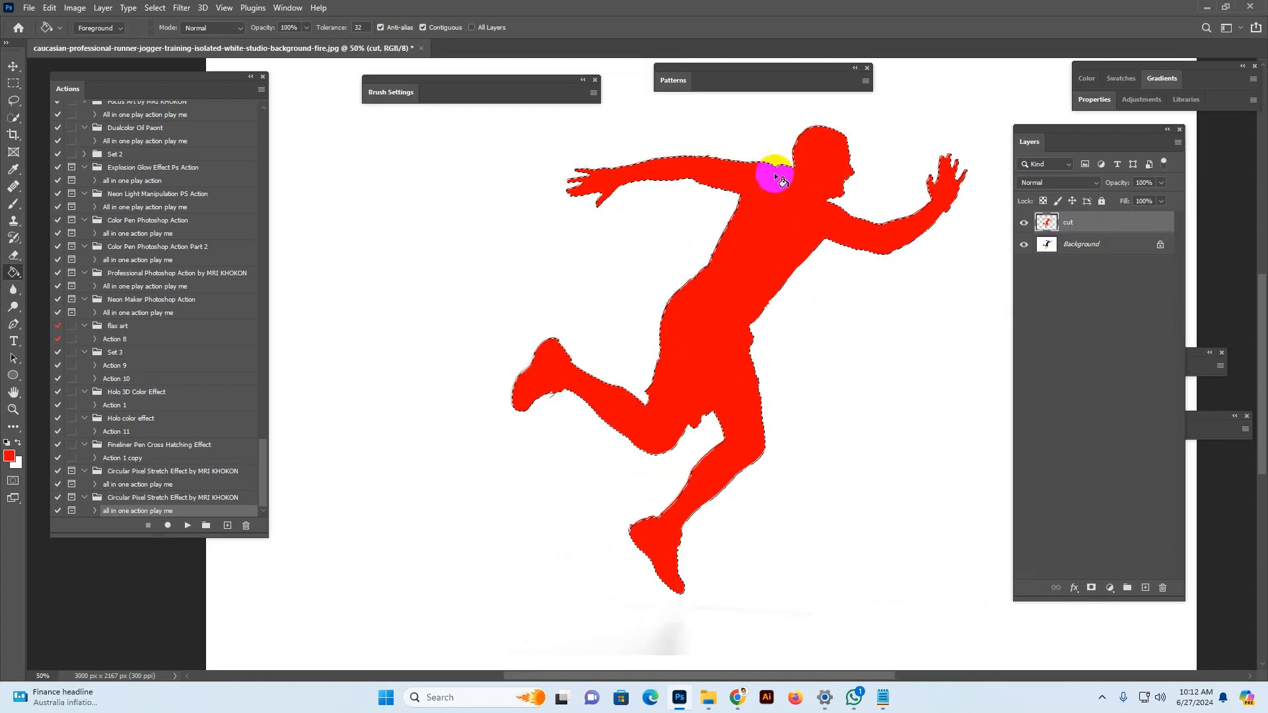
click(13, 66)
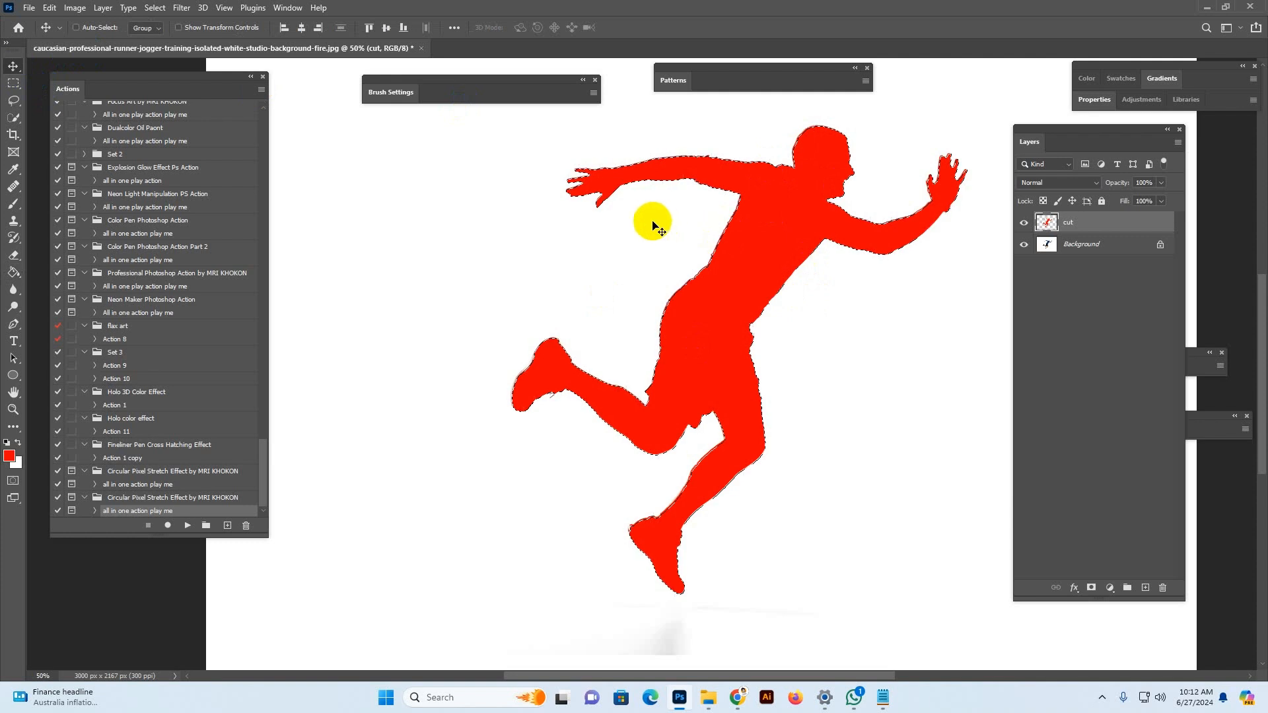
click(154, 7)
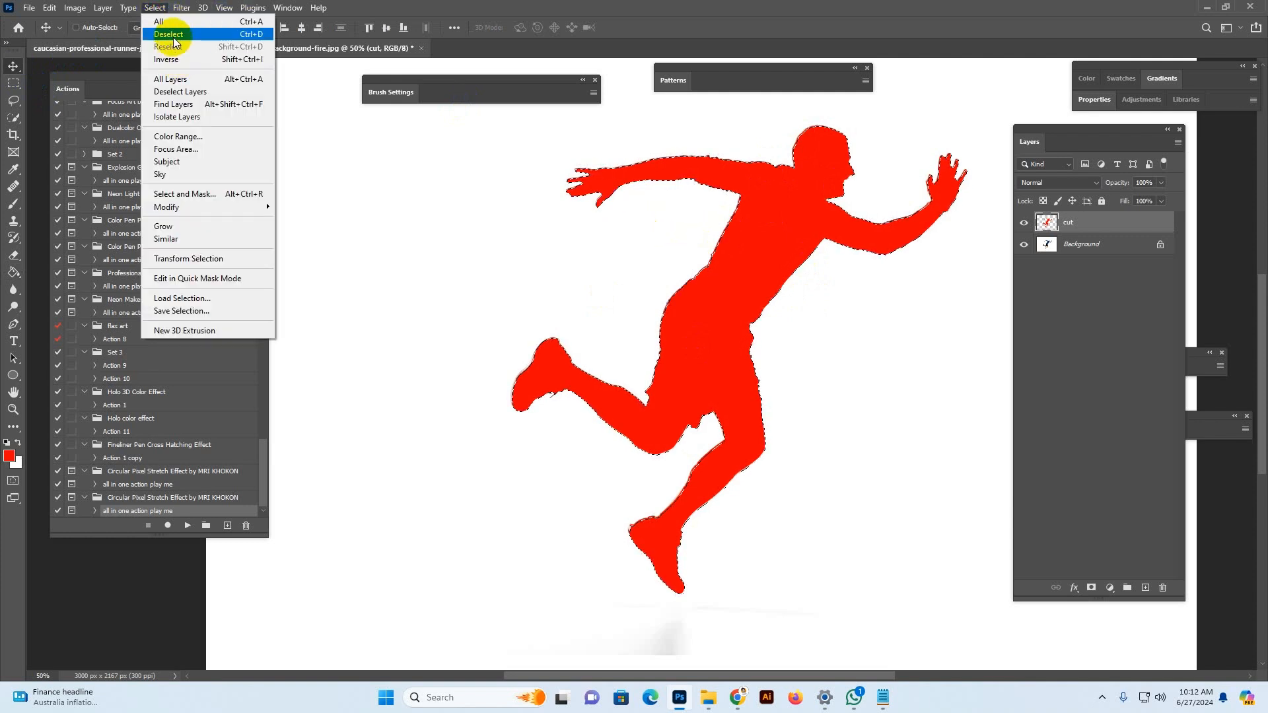
click(168, 33)
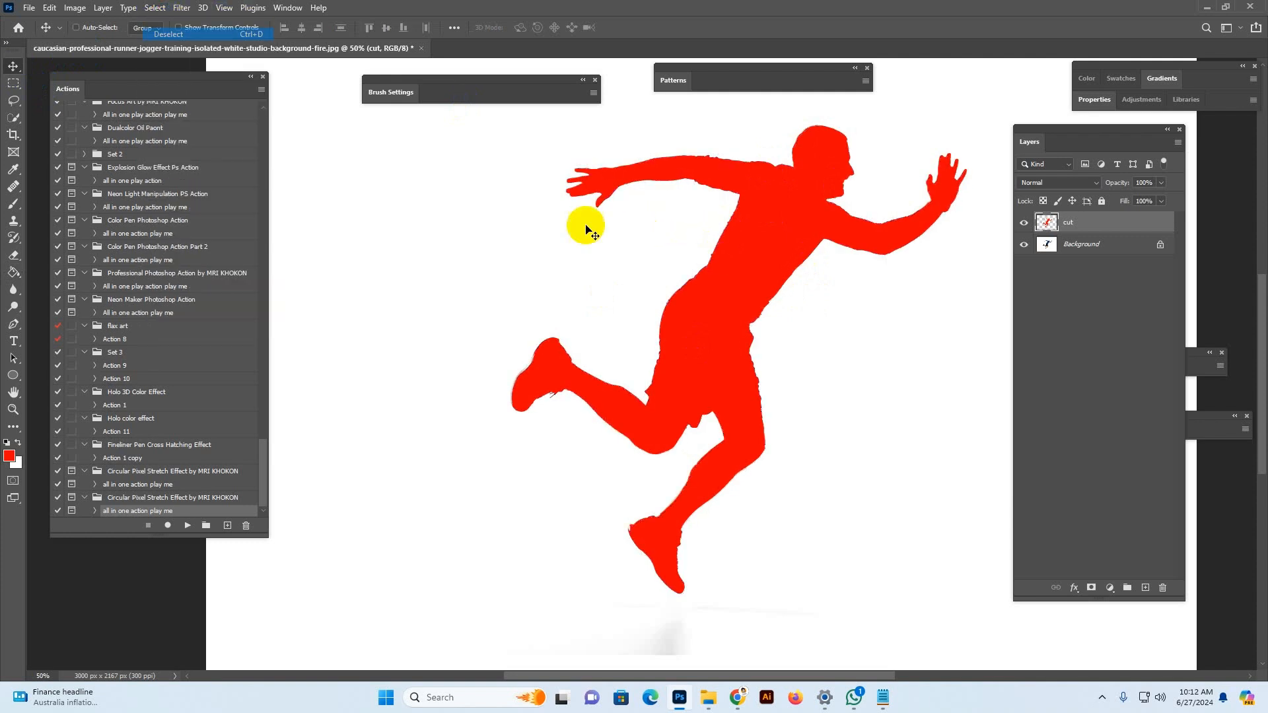
Step: Choose the Brush Tool with a hard round tip and reduce its size to 30 px
click(14, 206)
click(91, 27)
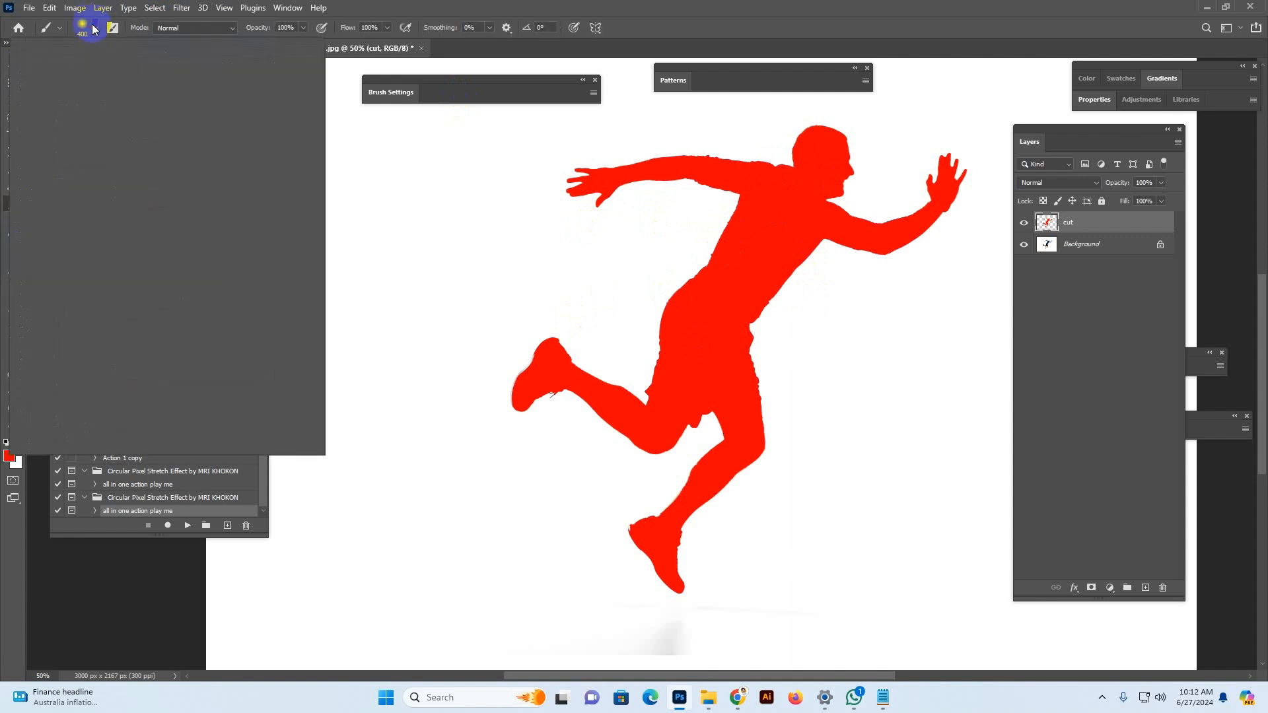
click(729, 5)
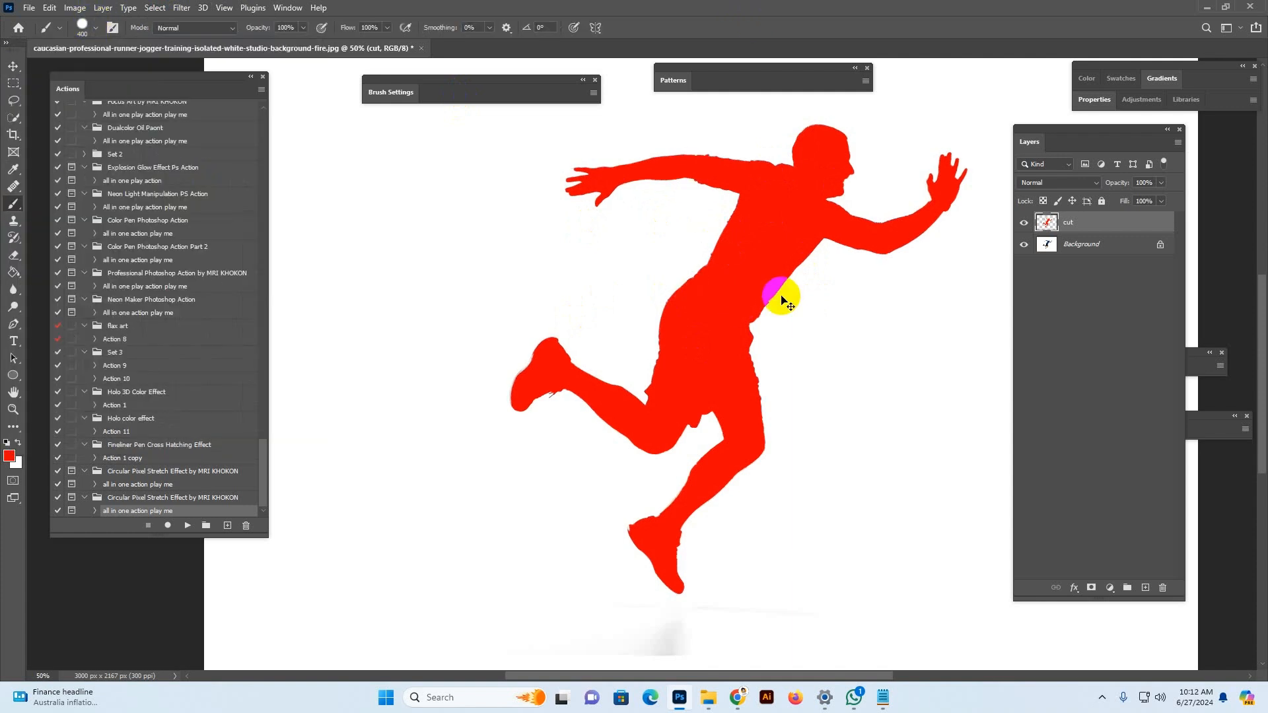
key(ctrl+plus)
key(bracketleft)
key(bracketleft)
key(bracketleft)
key(bracketleft)
key(bracketleft)
key(bracketleft)
key(bracketleft)
key(bracketleft)
key(bracketleft)
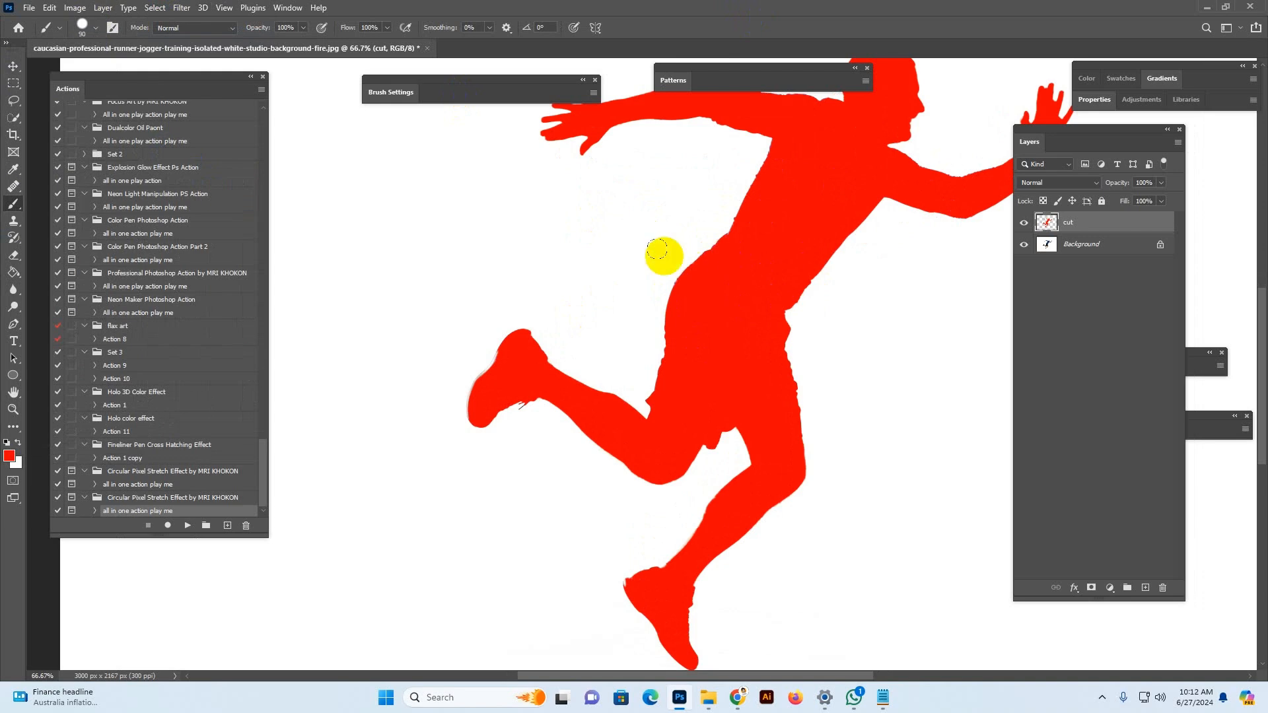
click(91, 27)
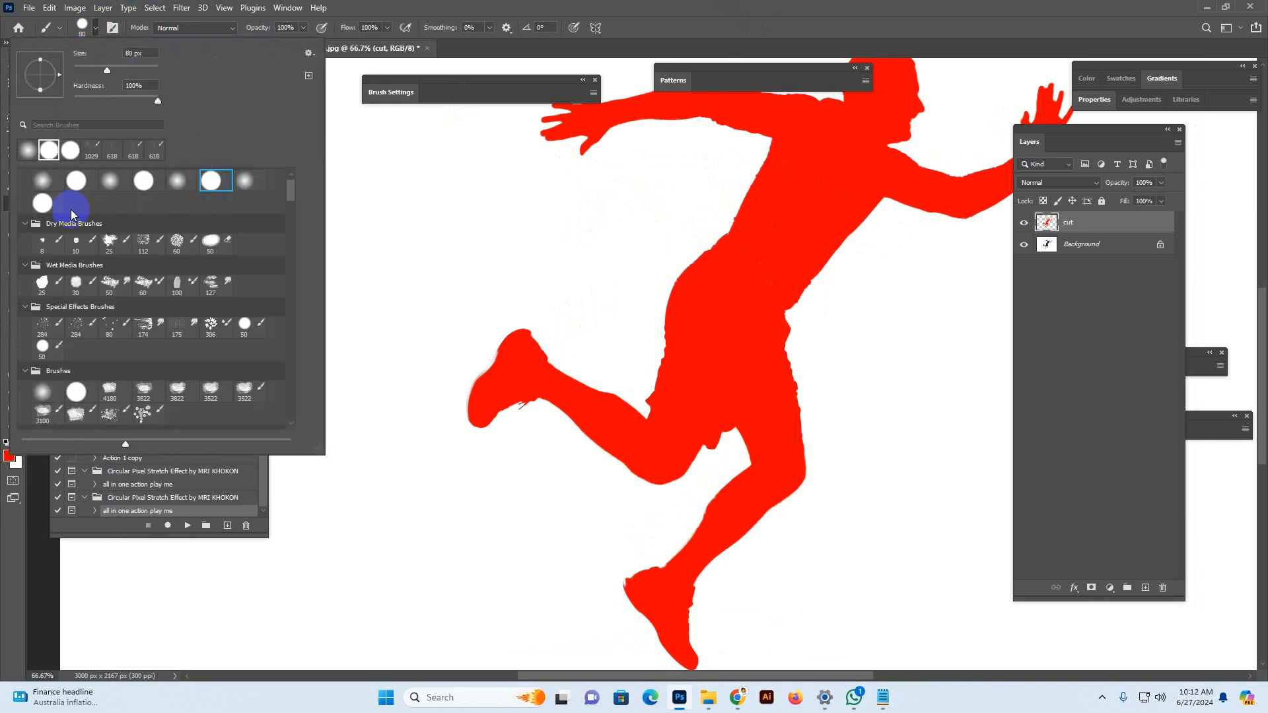
scroll(70, 208, up, 1)
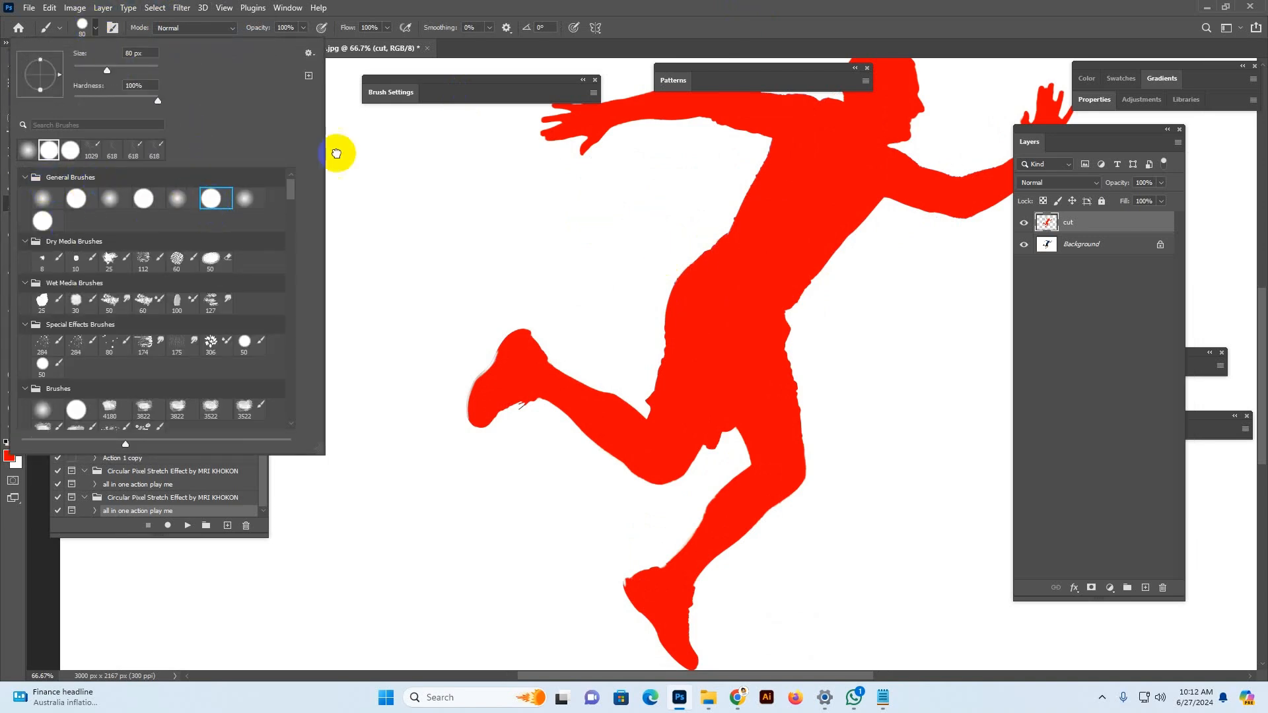
click(730, 31)
key(bracketleft)
key(bracketleft)
key(bracketleft)
key(bracketleft)
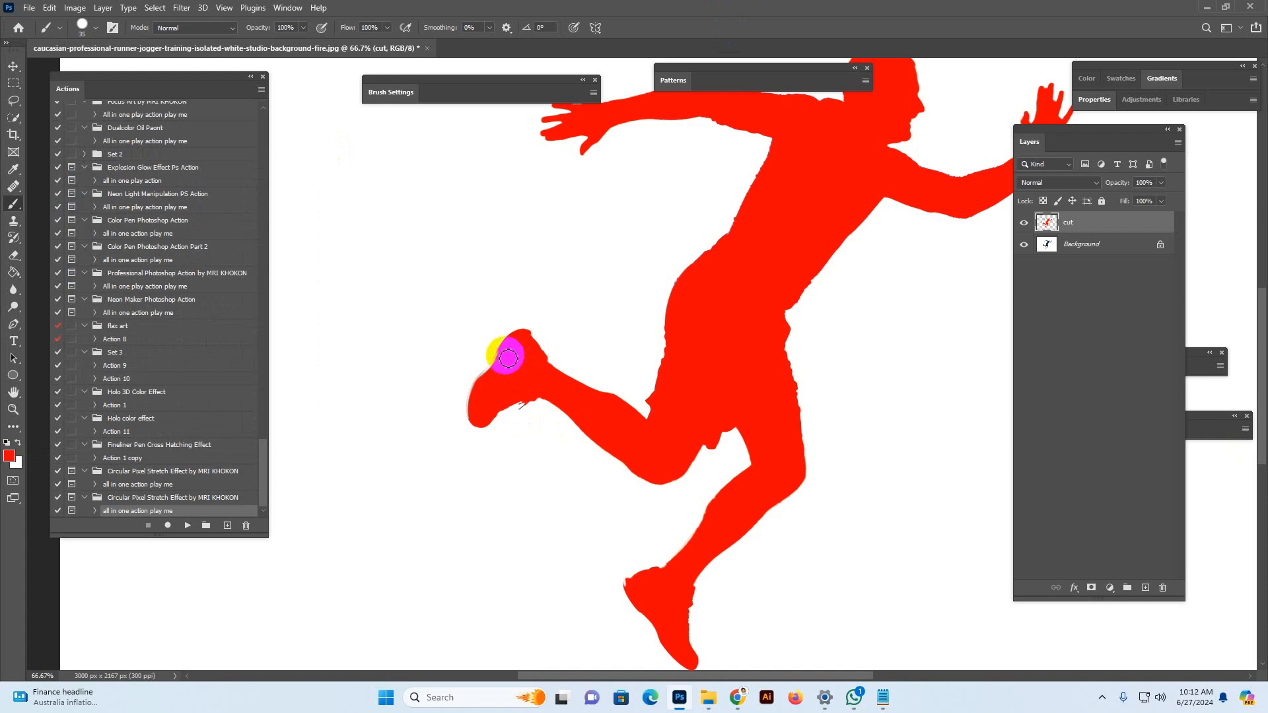
Step: Paint red over the uncovered edges of the runner's raised rear shoe and front shoe on the "cut" layer
mouse_move(507, 357)
mouse_down()
mouse_move(498, 350)
mouse_move(476, 405)
mouse_move(485, 419)
mouse_up()
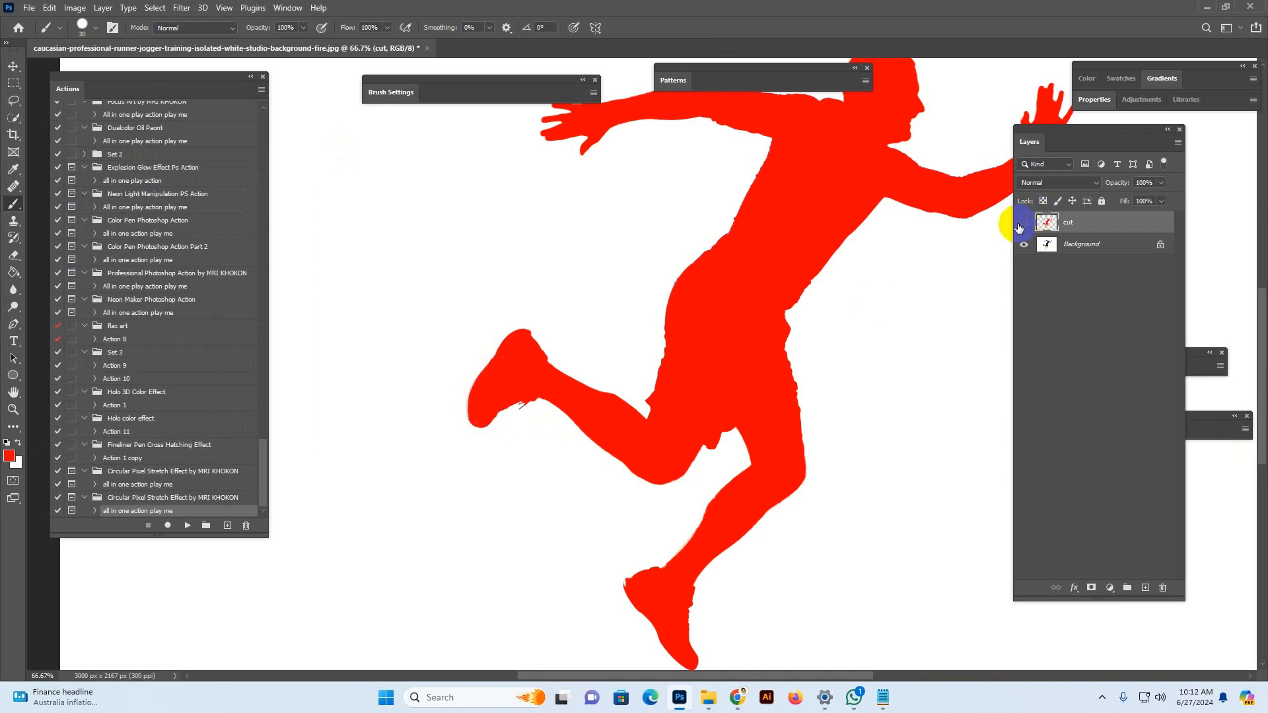
click(1023, 224)
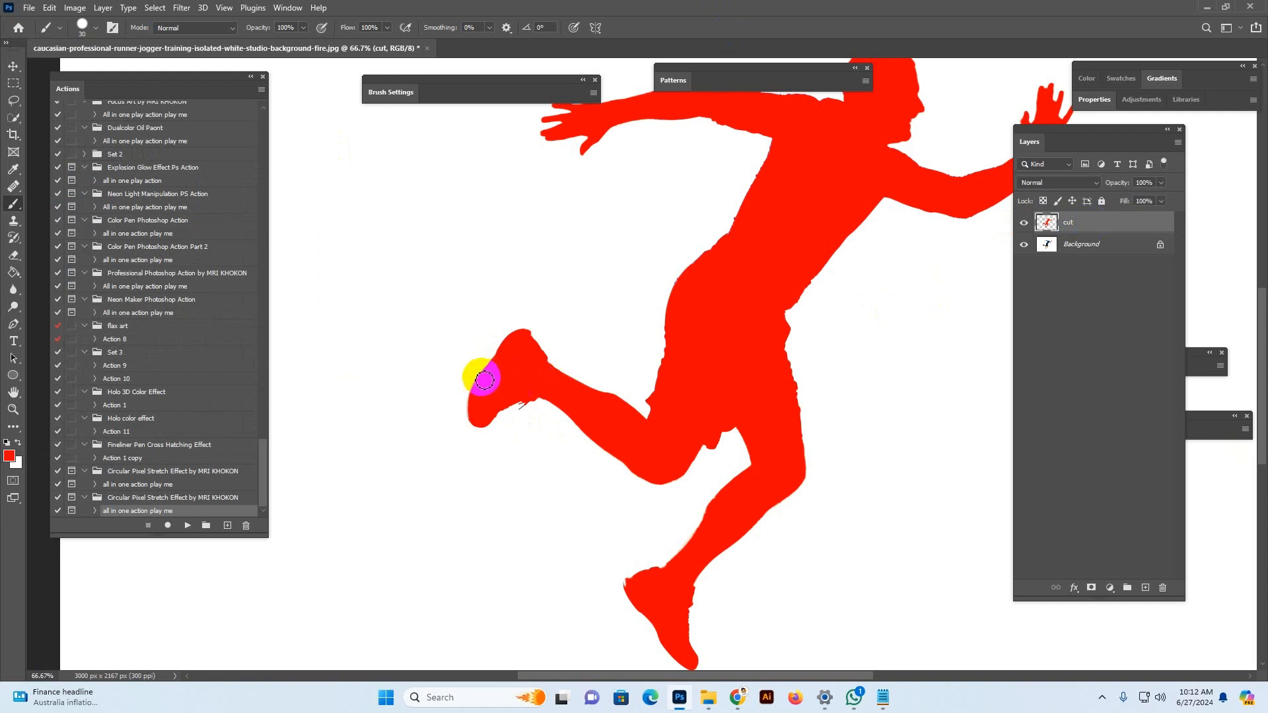
mouse_move(484, 379)
mouse_down()
mouse_move(495, 384)
mouse_move(483, 377)
mouse_move(475, 422)
mouse_up()
click(629, 589)
mouse_move(629, 585)
mouse_down()
mouse_move(754, 449)
mouse_move(805, 234)
mouse_up()
scroll(671, 300, up, 5)
drag(934, 264, 798, 247)
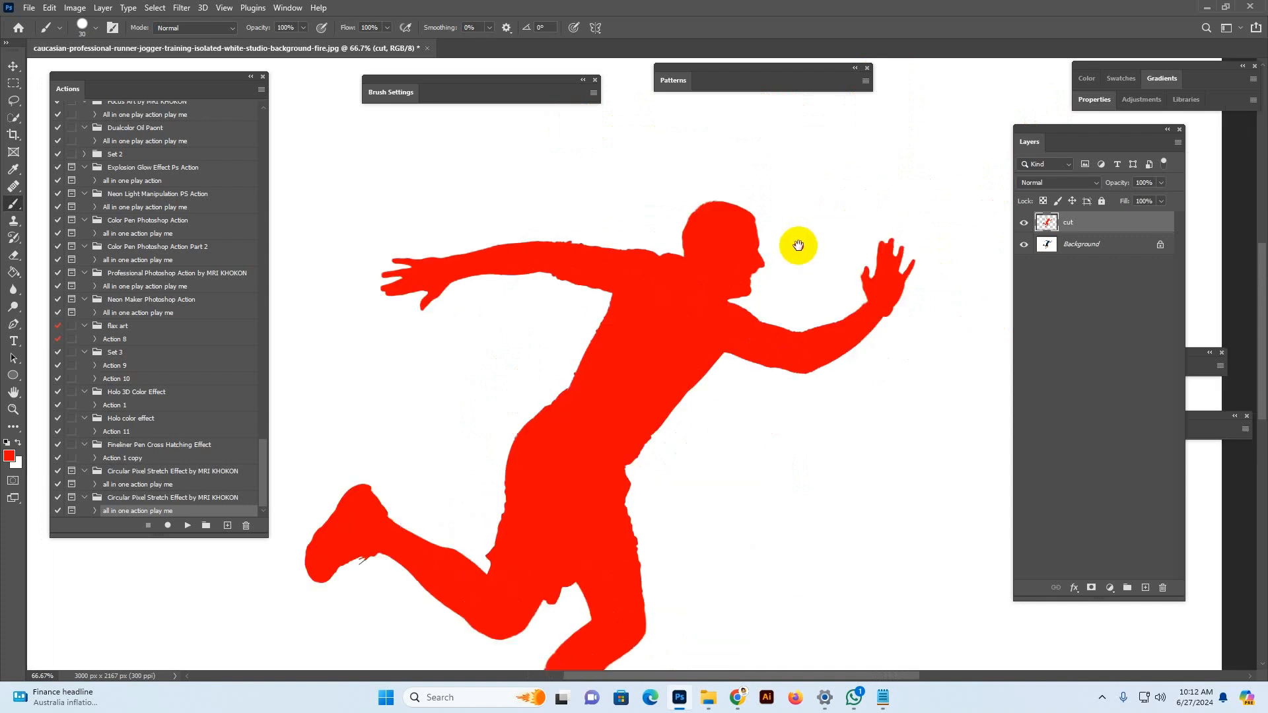
drag(687, 347, 794, 221)
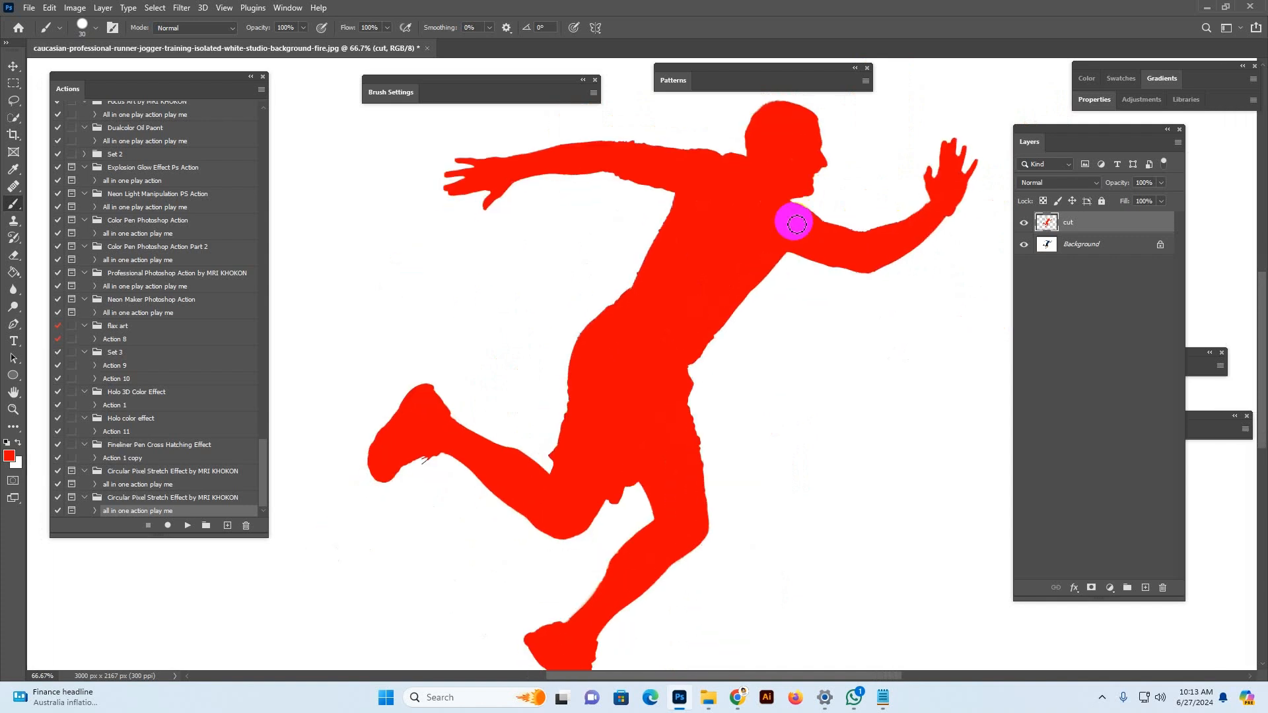
Step: Add a new layer above the "cut" layer and name it "brush"
key(ctrl+minus)
key(ctrl+minus)
key(ctrl+minus)
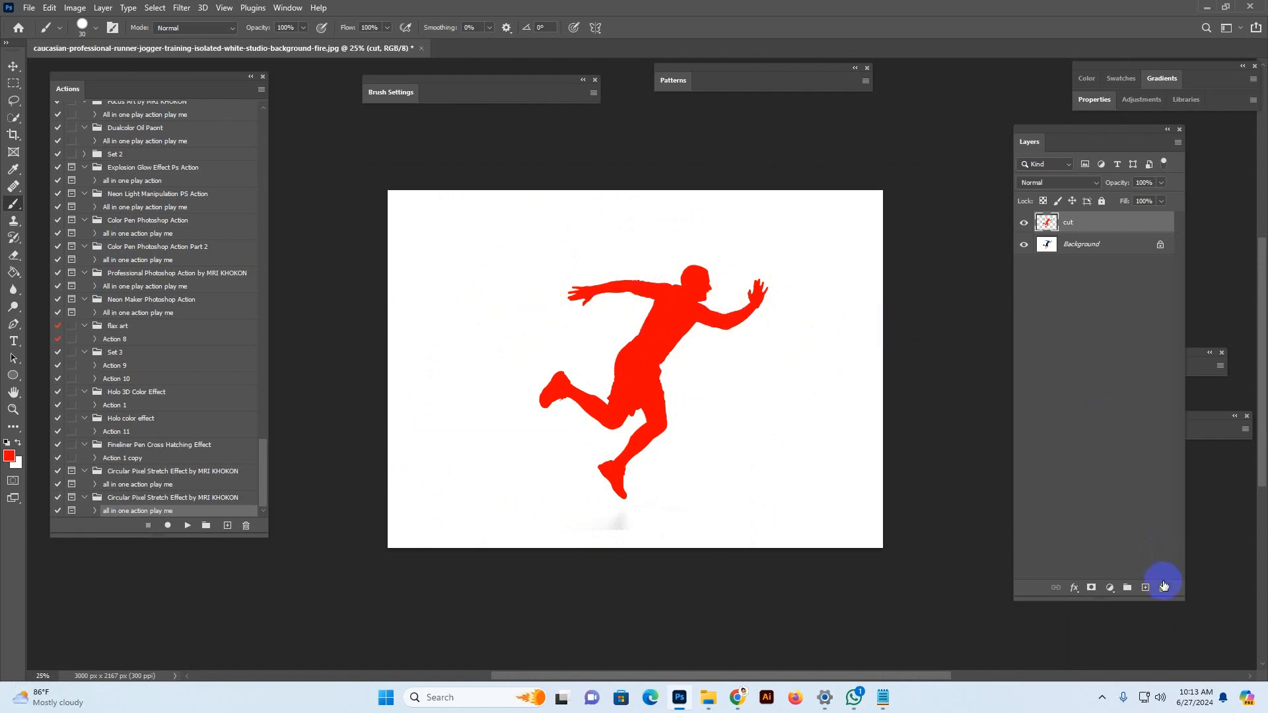
click(1145, 587)
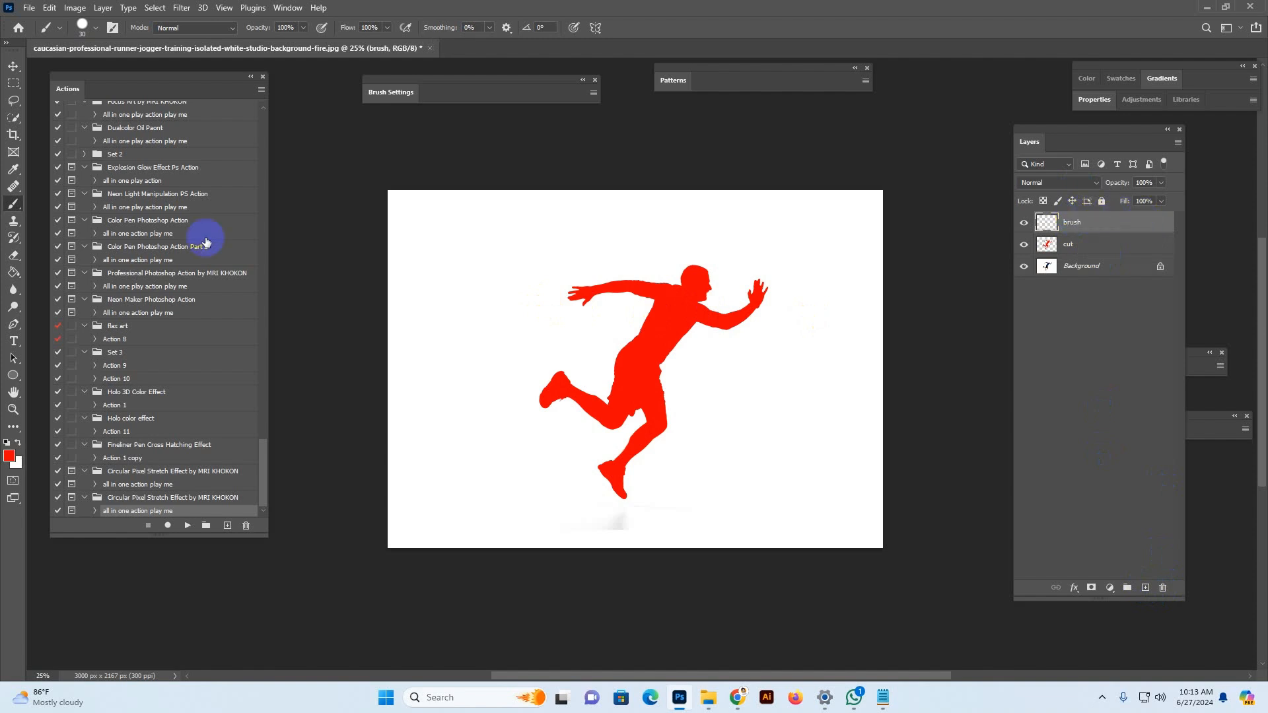
Step: Set the foreground color to a bright blue, about 00b4ff
click(9, 456)
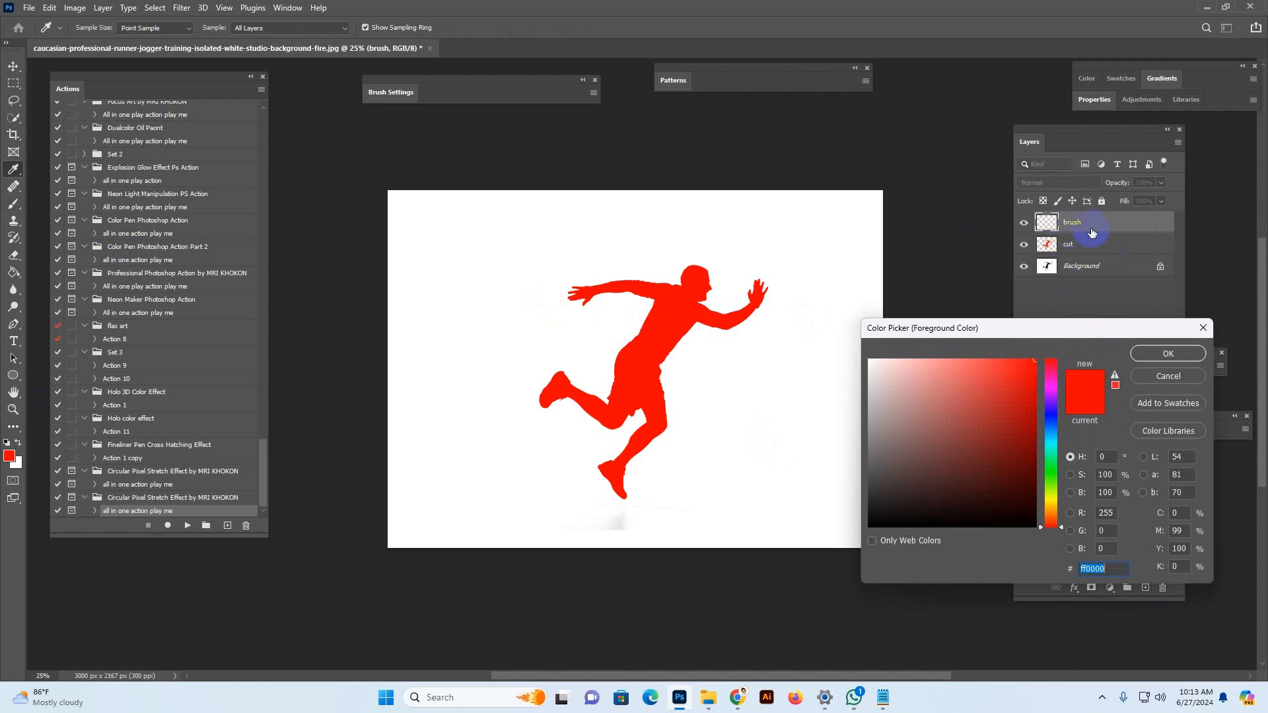
drag(1062, 442, 1045, 435)
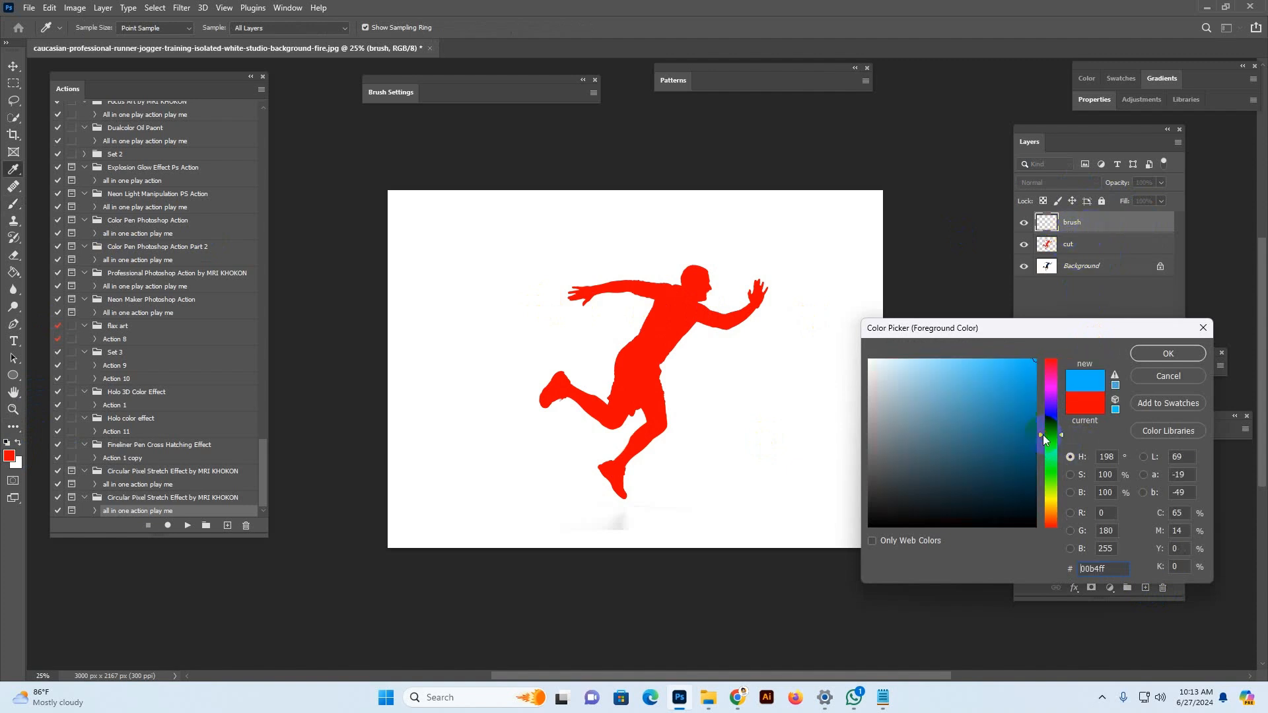
click(1135, 355)
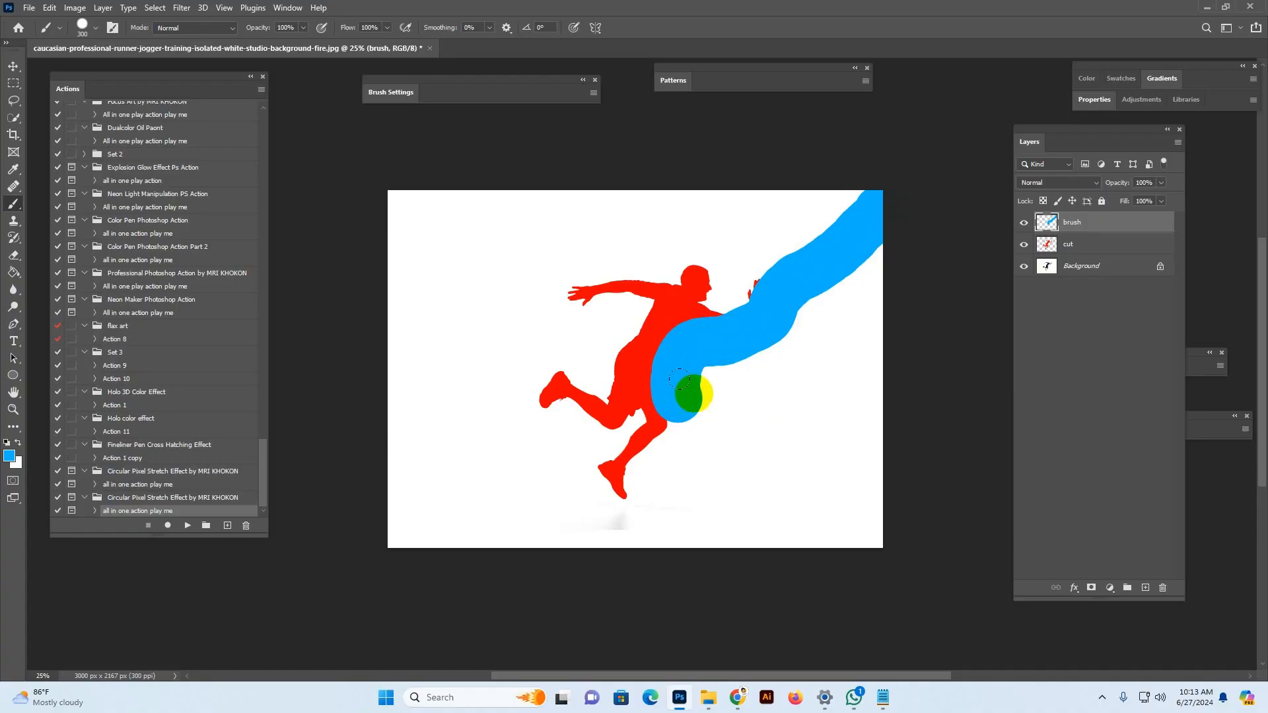
key(ctrl+z)
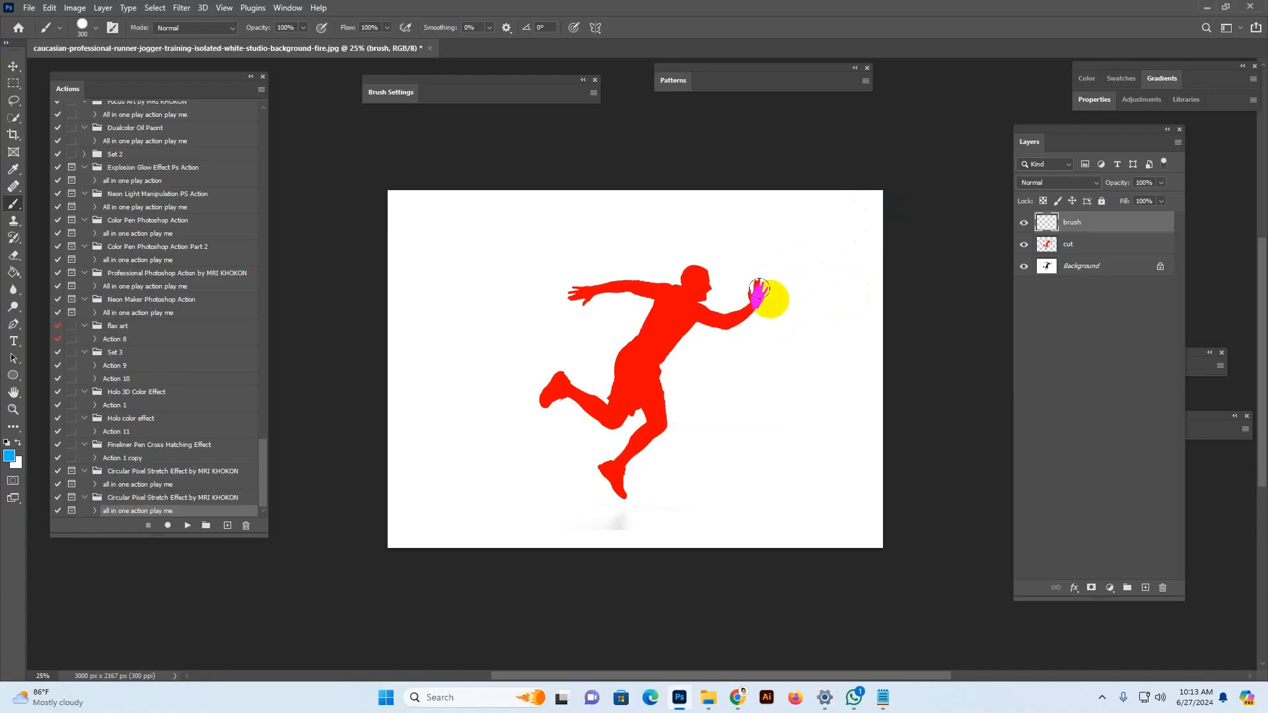
key(bracketleft)
key(bracketleft)
key(bracketleft)
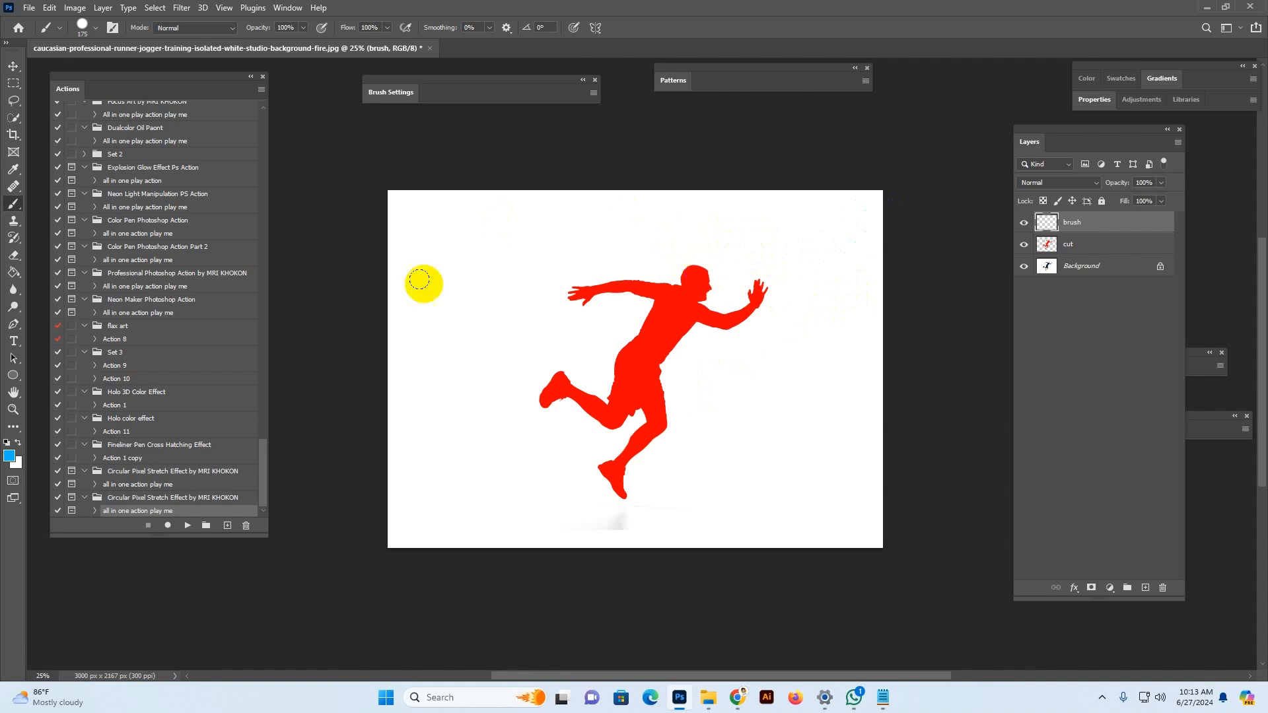
mouse_move(752, 187)
mouse_down()
mouse_move(706, 263)
mouse_move(708, 297)
mouse_move(719, 301)
mouse_move(750, 289)
mouse_move(737, 301)
mouse_move(743, 245)
mouse_move(833, 178)
mouse_move(874, 185)
mouse_move(795, 207)
mouse_move(730, 283)
mouse_move(847, 192)
mouse_move(800, 260)
mouse_move(797, 245)
mouse_move(842, 224)
mouse_move(903, 522)
mouse_move(786, 555)
mouse_move(684, 556)
mouse_move(638, 534)
mouse_move(630, 472)
mouse_move(679, 419)
mouse_move(672, 353)
mouse_move(722, 309)
mouse_move(701, 342)
mouse_move(820, 286)
mouse_move(832, 197)
mouse_move(814, 214)
mouse_move(871, 219)
mouse_move(852, 425)
mouse_move(836, 431)
mouse_move(851, 431)
mouse_move(850, 282)
mouse_move(862, 526)
mouse_move(840, 495)
mouse_move(811, 251)
mouse_move(692, 369)
mouse_move(676, 351)
mouse_move(676, 436)
mouse_move(644, 462)
mouse_move(671, 549)
mouse_move(730, 350)
mouse_move(767, 448)
mouse_move(764, 542)
mouse_move(805, 502)
mouse_move(838, 561)
mouse_move(770, 243)
mouse_move(838, 300)
mouse_up()
key(bracketright)
key(bracketright)
key(bracketright)
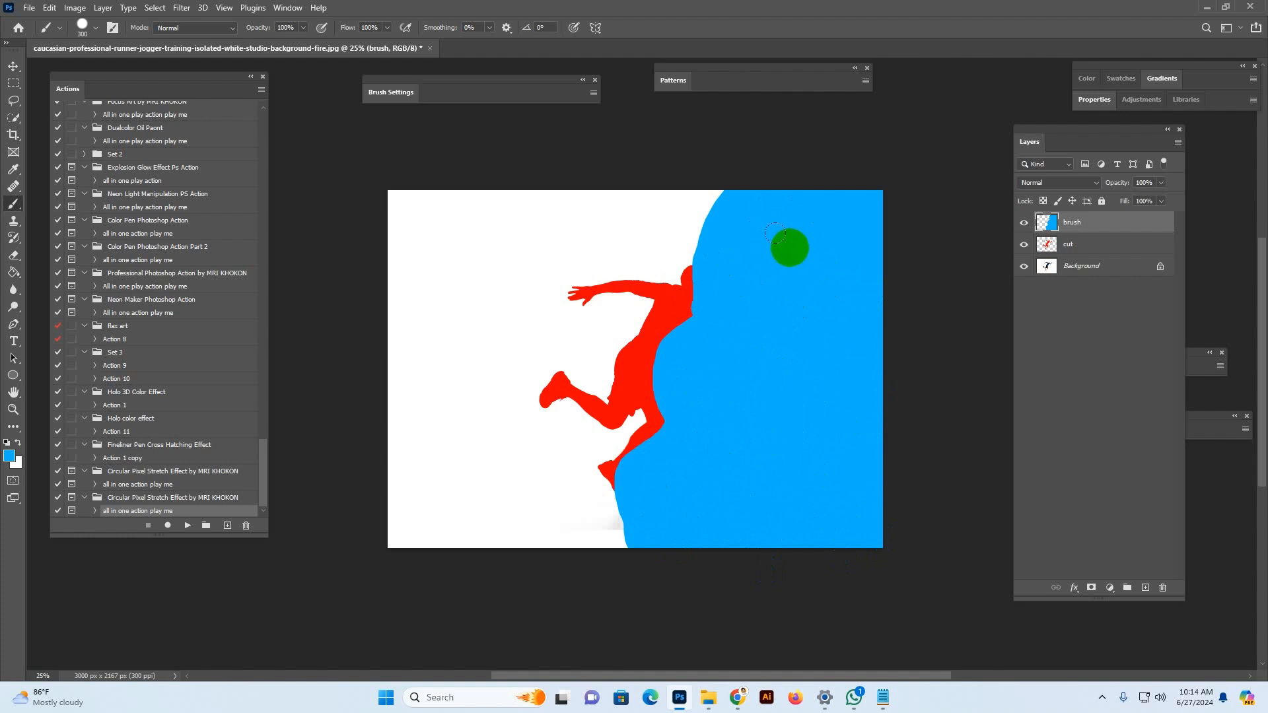
key(ctrl+z)
key(ctrl+z)
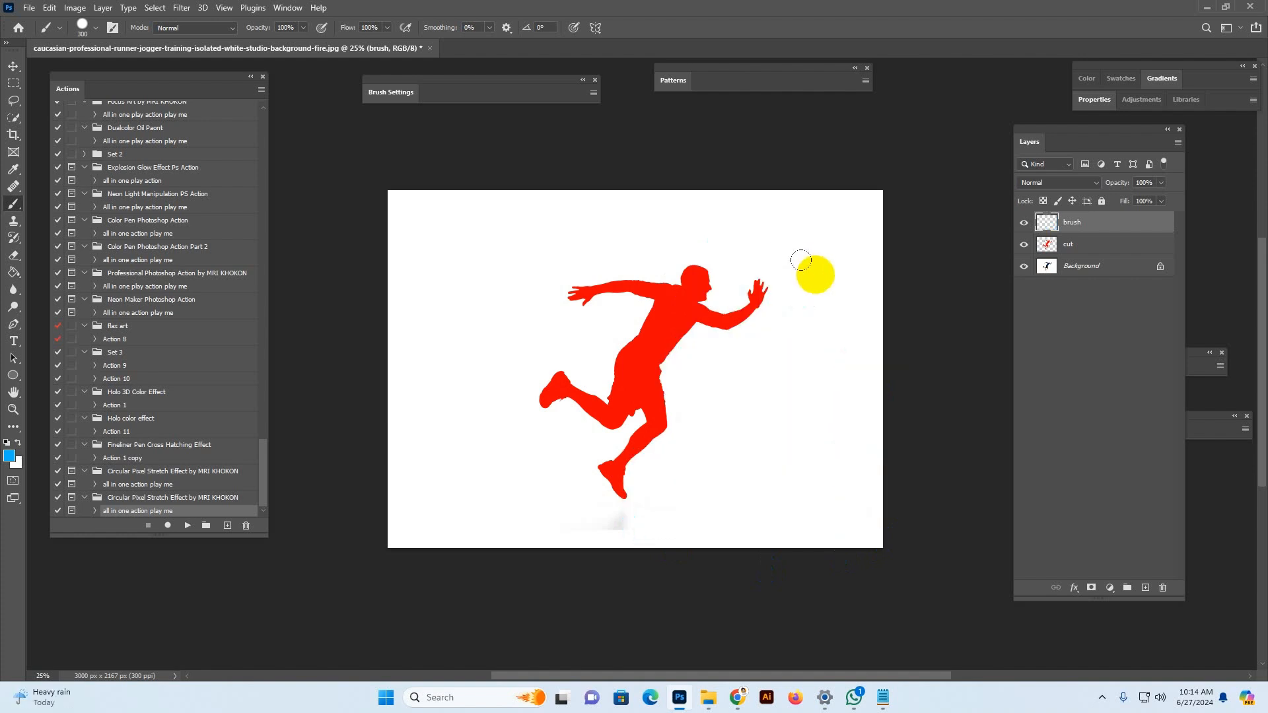
Step: Paint blue on the "brush" layer over the runner's front edge at 150 px, then cover everything in front of him at 400 px
key(bracketleft)
key(bracketleft)
key(bracketleft)
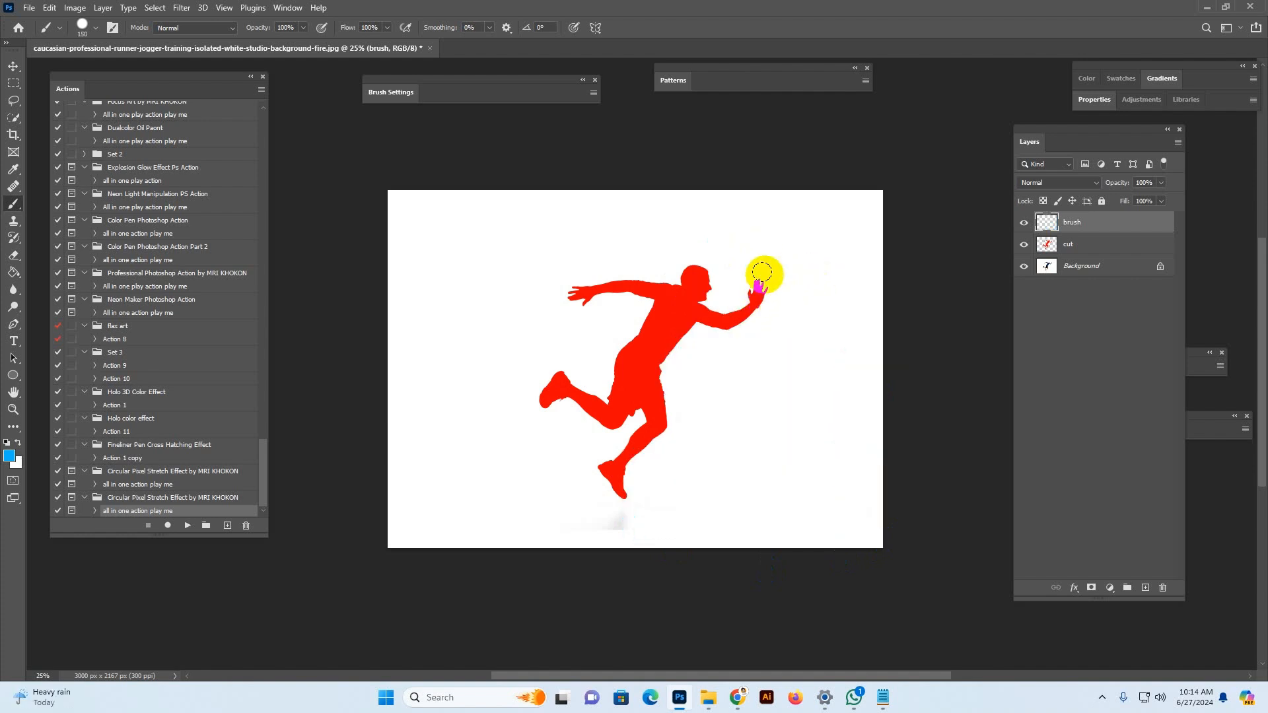
mouse_move(767, 294)
mouse_down()
mouse_move(781, 249)
mouse_move(838, 192)
mouse_move(790, 196)
mouse_move(774, 259)
mouse_move(781, 192)
mouse_move(772, 228)
mouse_move(831, 192)
mouse_move(819, 241)
mouse_move(754, 316)
mouse_move(687, 333)
mouse_move(657, 369)
mouse_move(649, 451)
mouse_move(654, 430)
mouse_up()
key(ctrl+z)
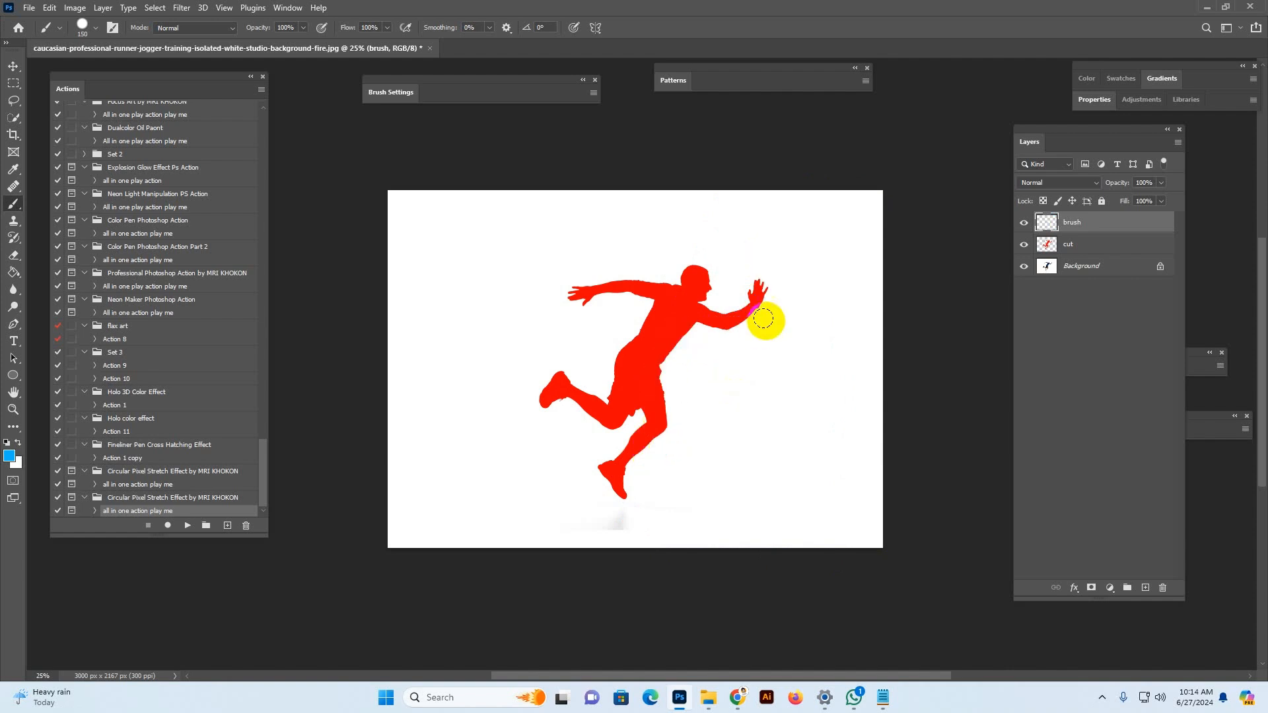
drag(768, 298, 770, 279)
mouse_move(777, 233)
mouse_down()
mouse_move(854, 215)
mouse_move(744, 324)
mouse_move(697, 330)
mouse_move(668, 367)
mouse_move(659, 445)
mouse_move(661, 434)
mouse_move(625, 470)
mouse_move(642, 519)
mouse_move(697, 559)
mouse_move(818, 574)
mouse_move(905, 529)
mouse_up()
key(bracketright)
key(bracketright)
key(bracketright)
key(bracketright)
key(bracketright)
mouse_move(836, 229)
mouse_down()
mouse_move(801, 260)
mouse_move(863, 339)
mouse_move(820, 276)
mouse_move(835, 197)
mouse_move(776, 271)
mouse_move(801, 285)
mouse_move(690, 337)
mouse_move(651, 467)
mouse_move(673, 504)
mouse_move(707, 394)
mouse_move(811, 346)
mouse_move(760, 362)
mouse_move(772, 530)
mouse_move(823, 489)
mouse_move(850, 214)
mouse_up()
Step: With the "brush" layer selected, play "all in one action play me" from the Circular Pixel Stretch Effect set and dismiss its closing message
click(1083, 227)
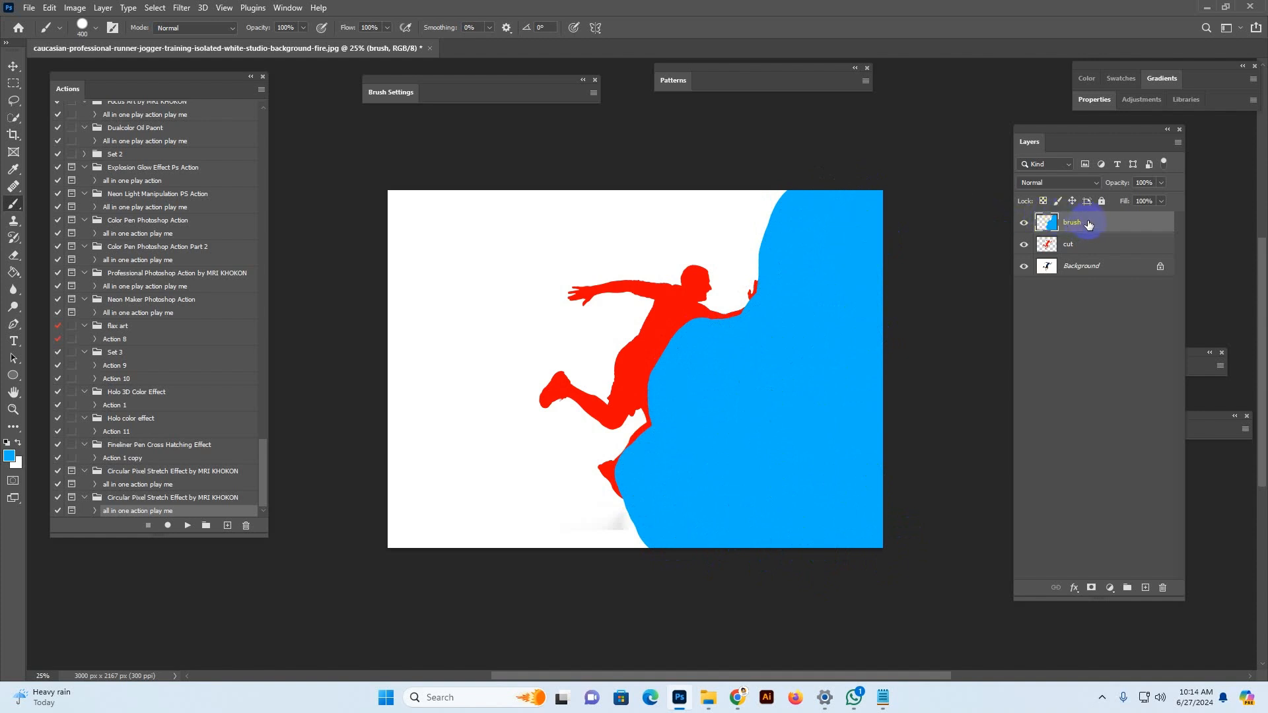
click(1072, 246)
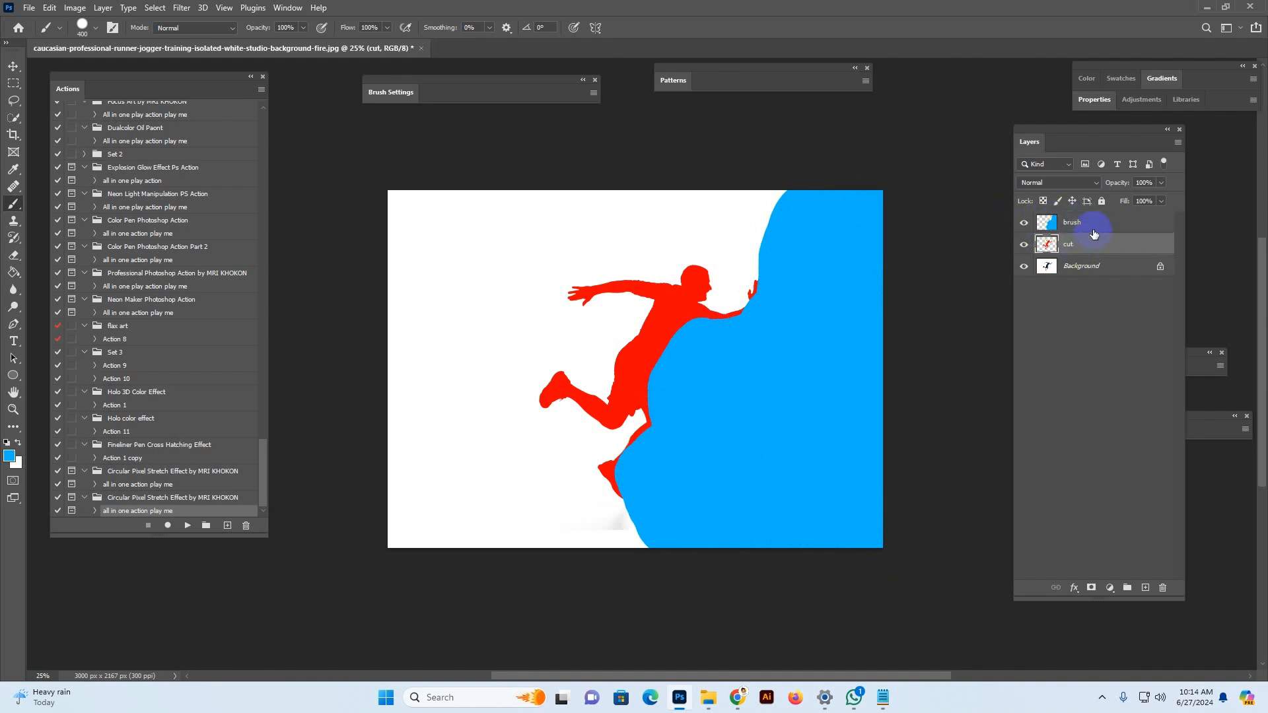
click(1095, 225)
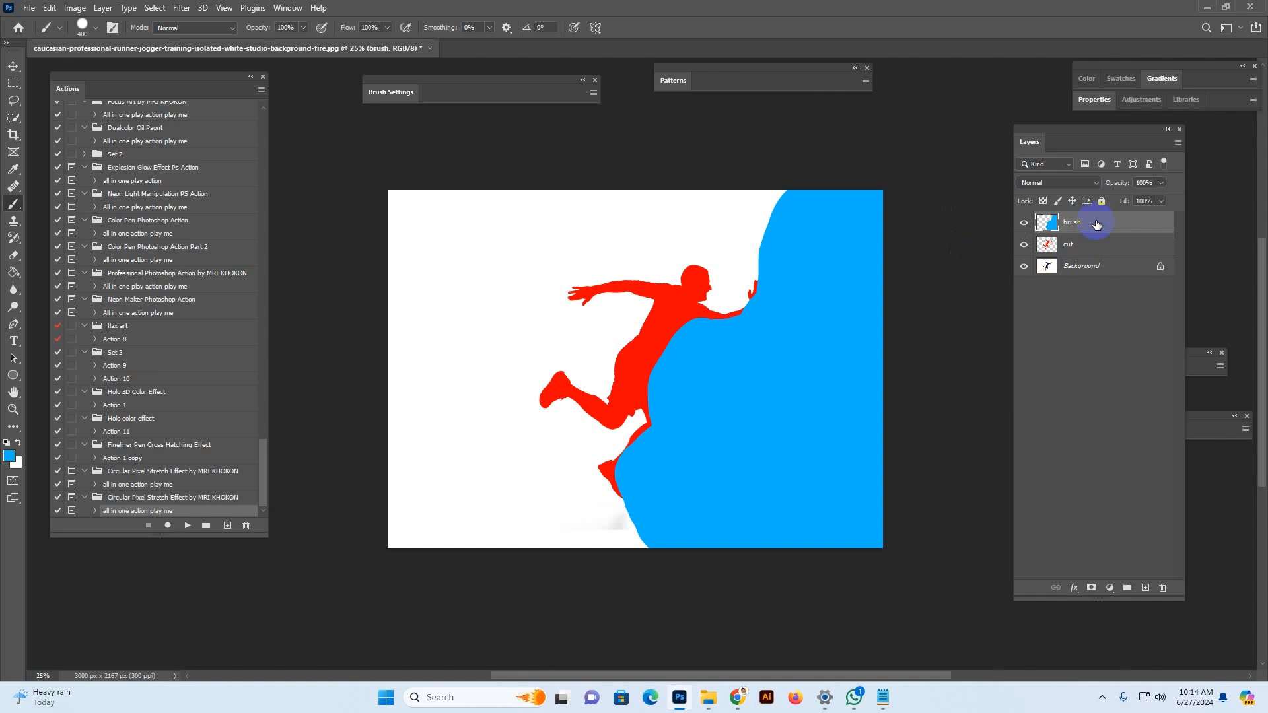
click(13, 66)
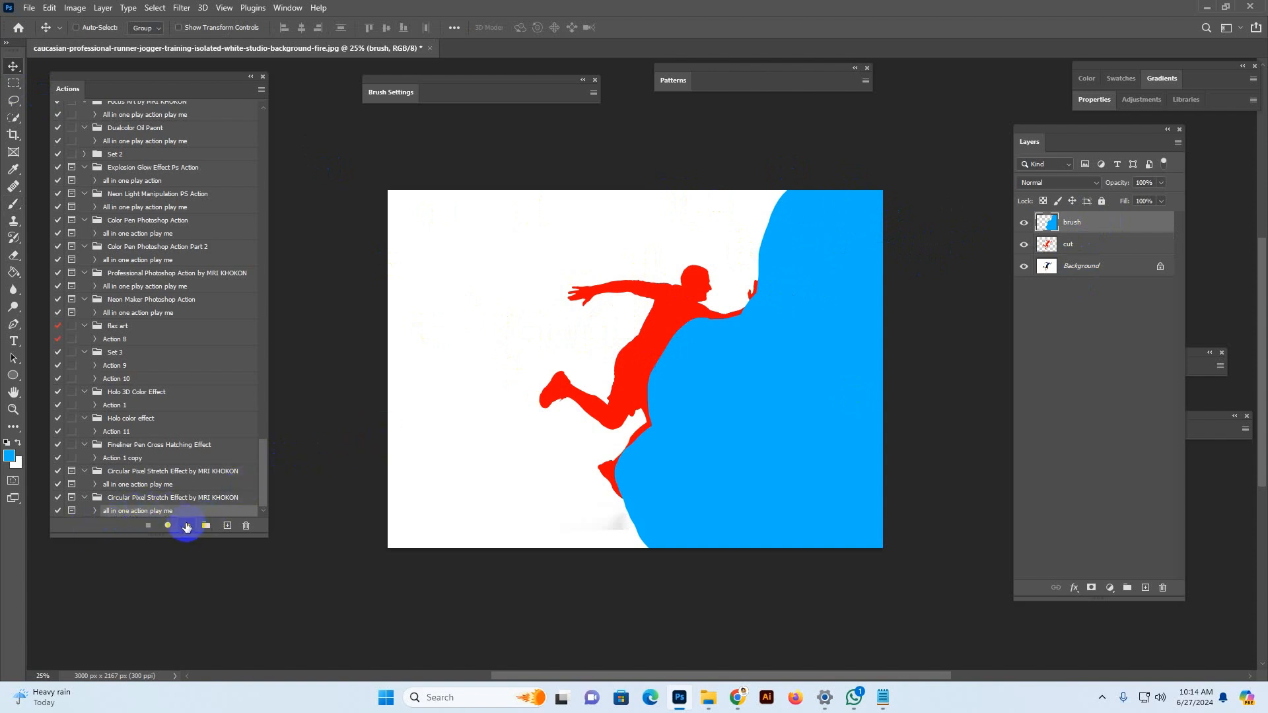
click(187, 527)
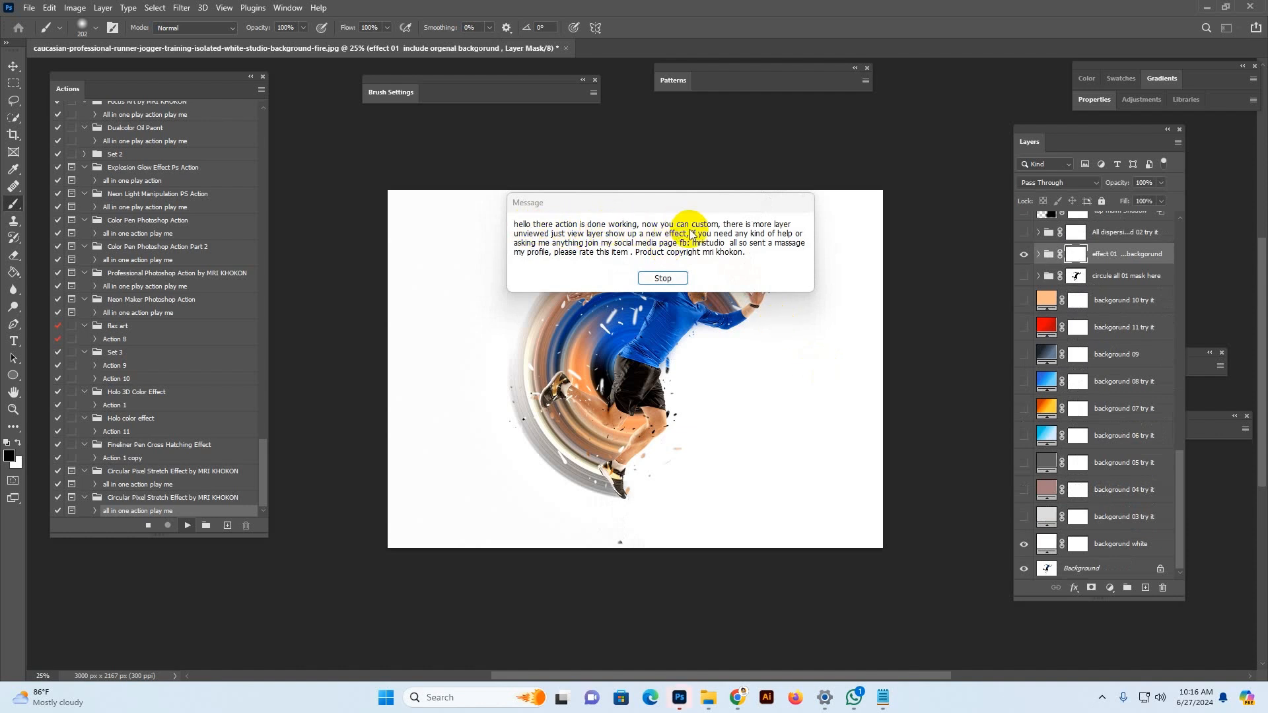
click(663, 277)
Step: Move the layer list nearer the artwork, enlarge it, and expand the "effect 01" group
key(z)
click(675, 283)
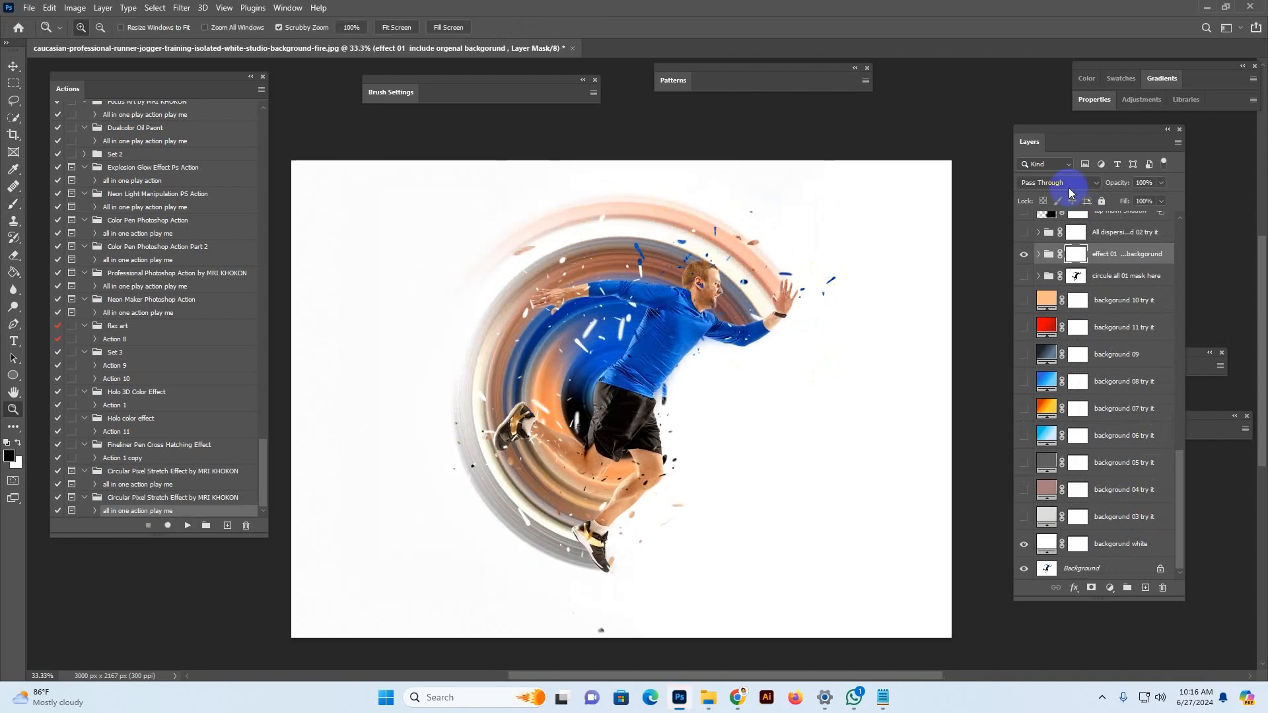
drag(1034, 142, 900, 76)
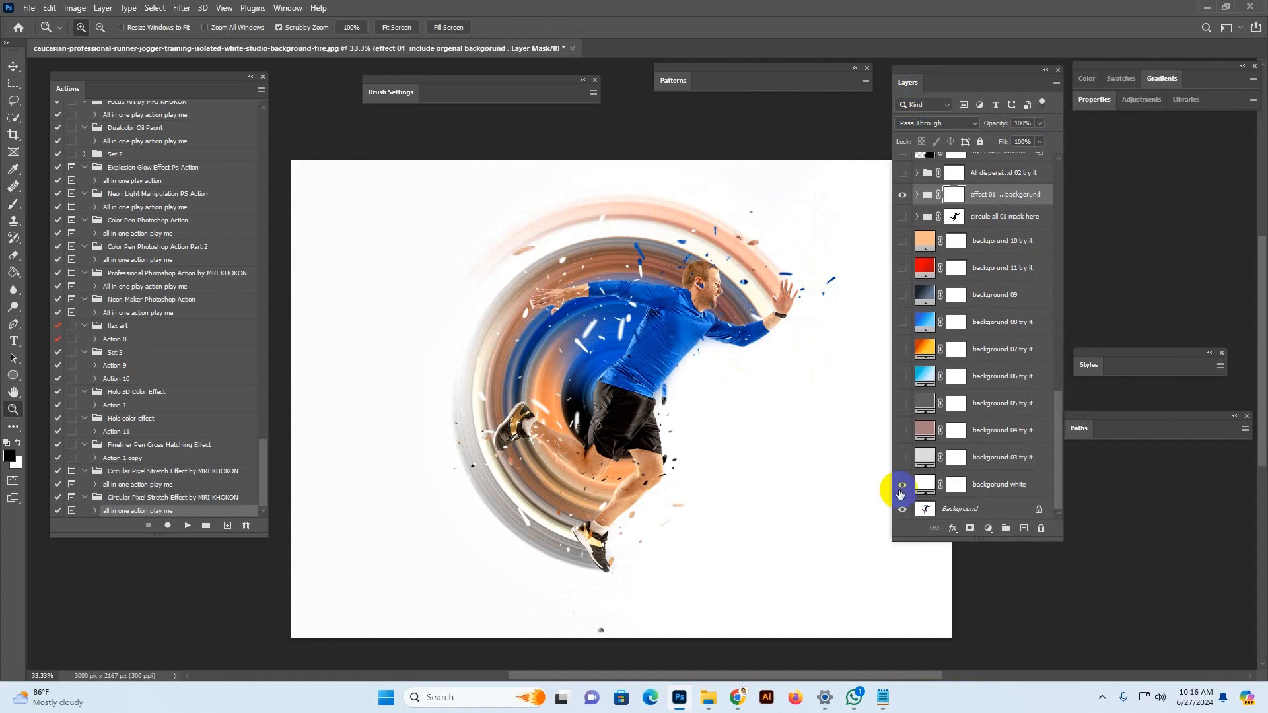
drag(900, 538, 867, 562)
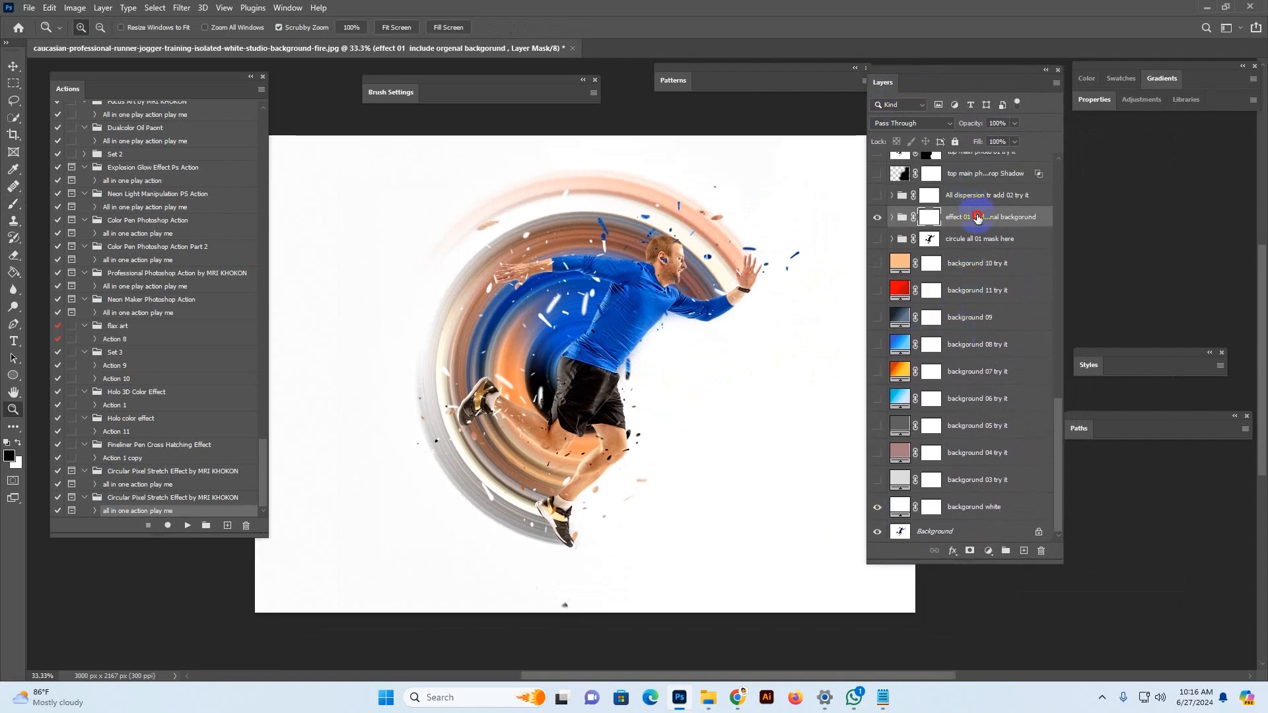
click(885, 220)
click(892, 217)
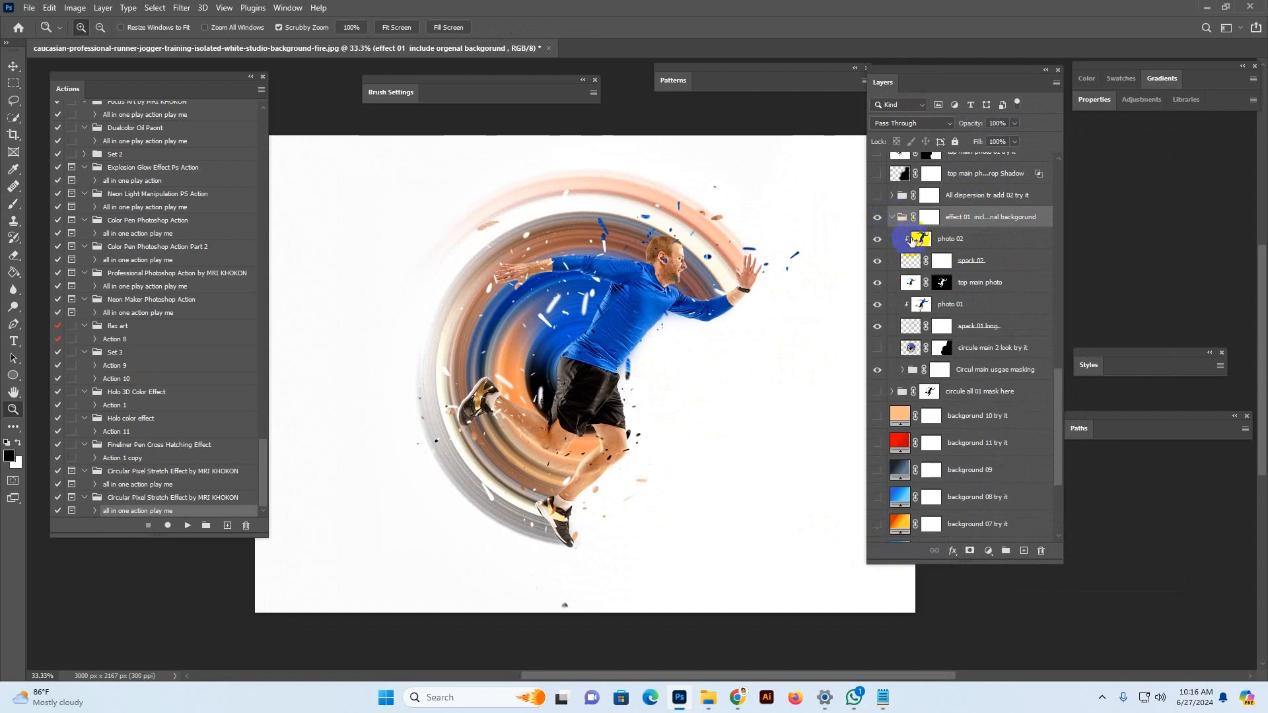
Step: In the "effect 01" group, hide the "spark 02" and "spark 01 long" layers and show the "circule main 2 look try it" layer
click(997, 268)
click(877, 260)
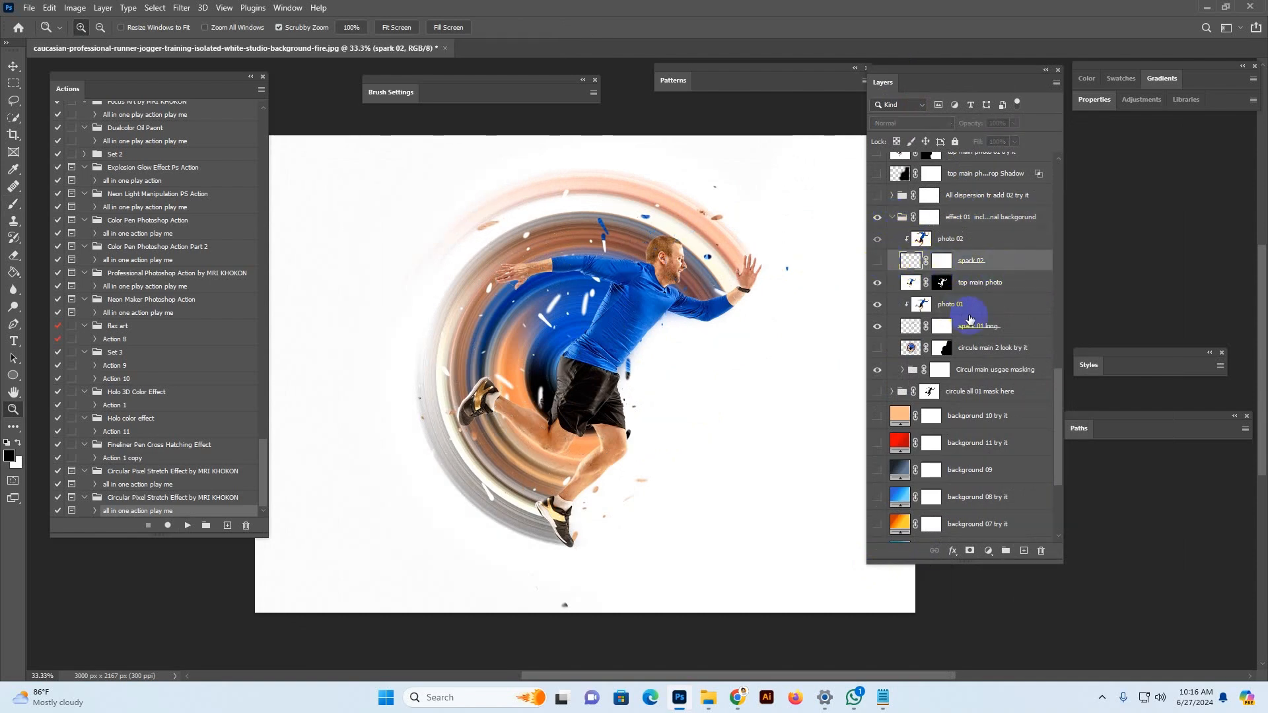
click(969, 326)
click(877, 326)
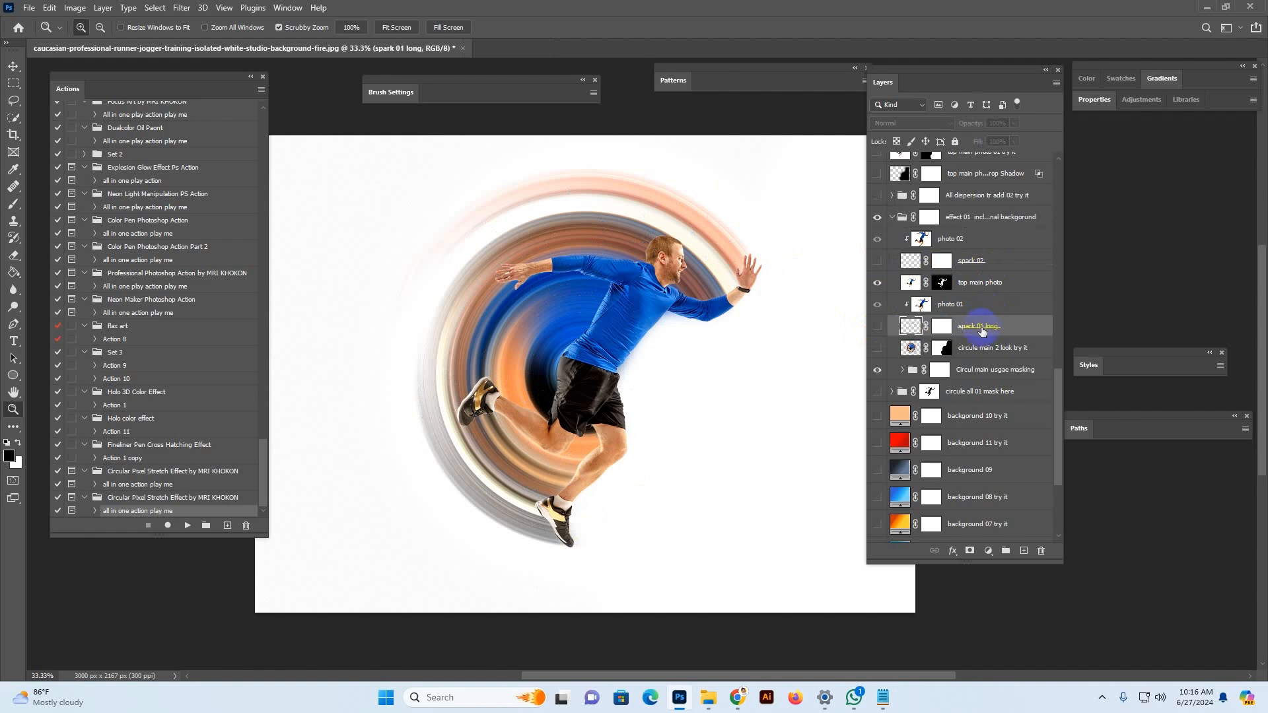
click(971, 262)
click(993, 329)
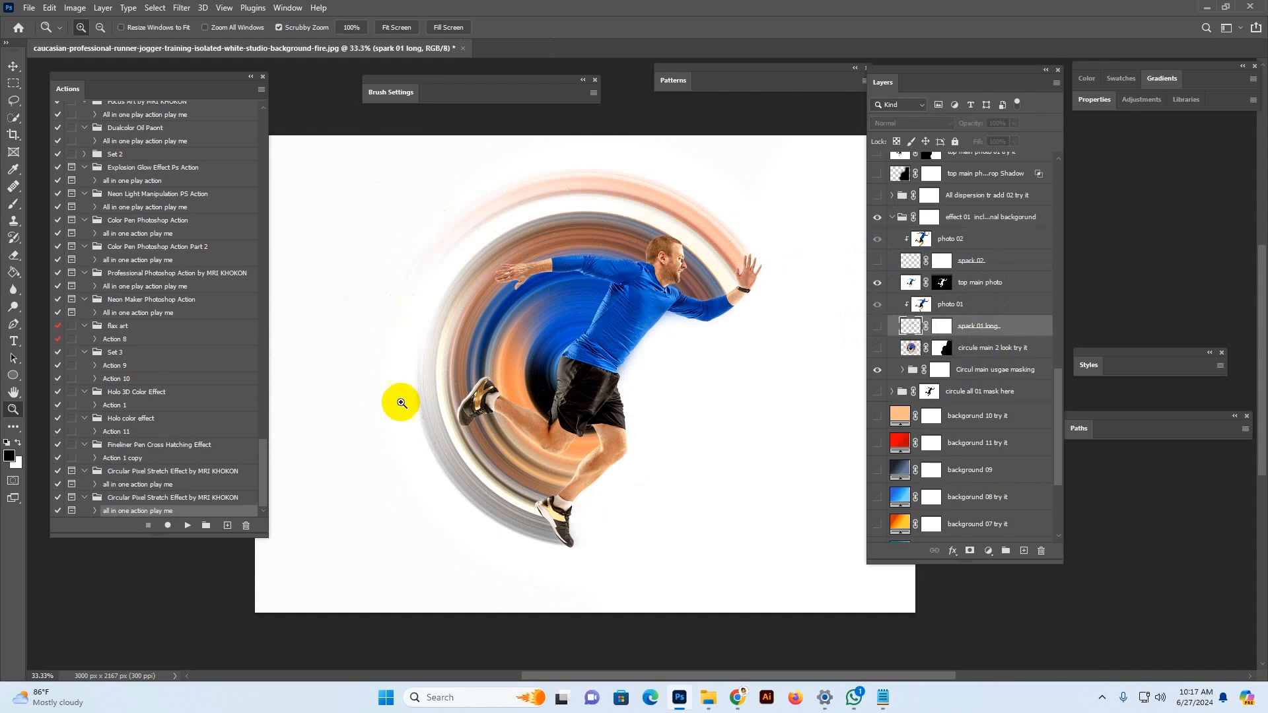
click(991, 347)
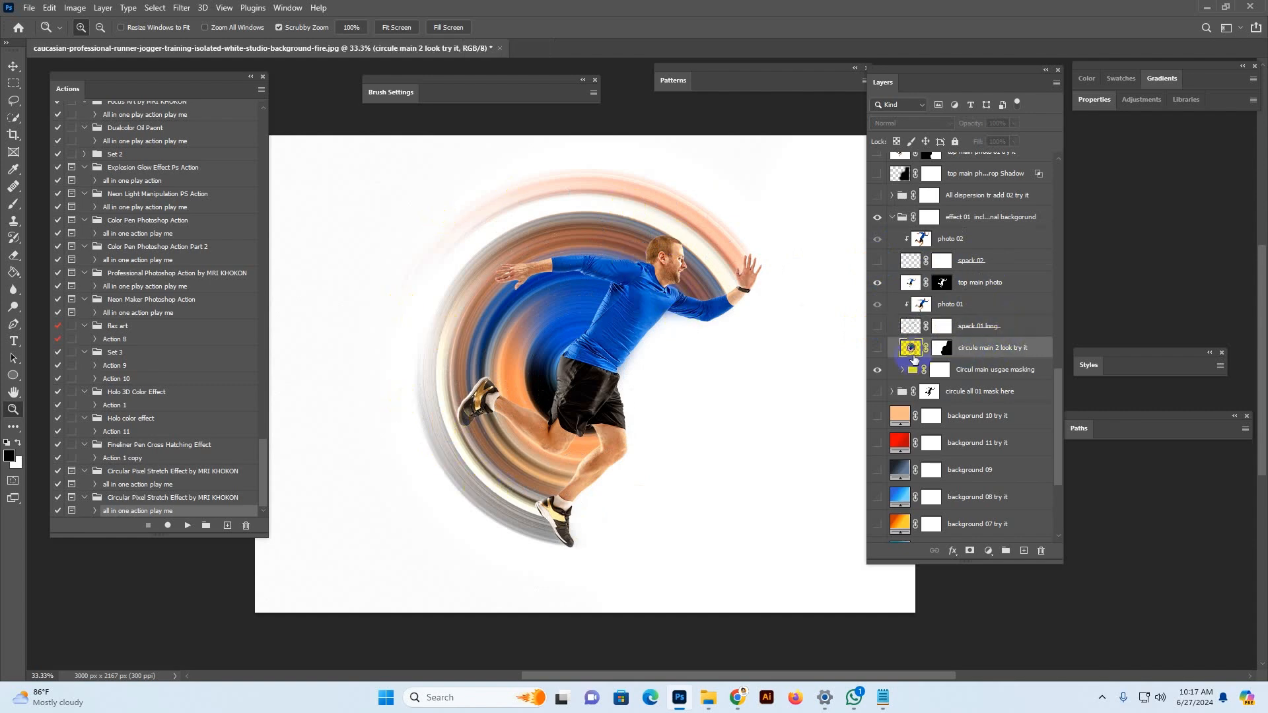
click(877, 348)
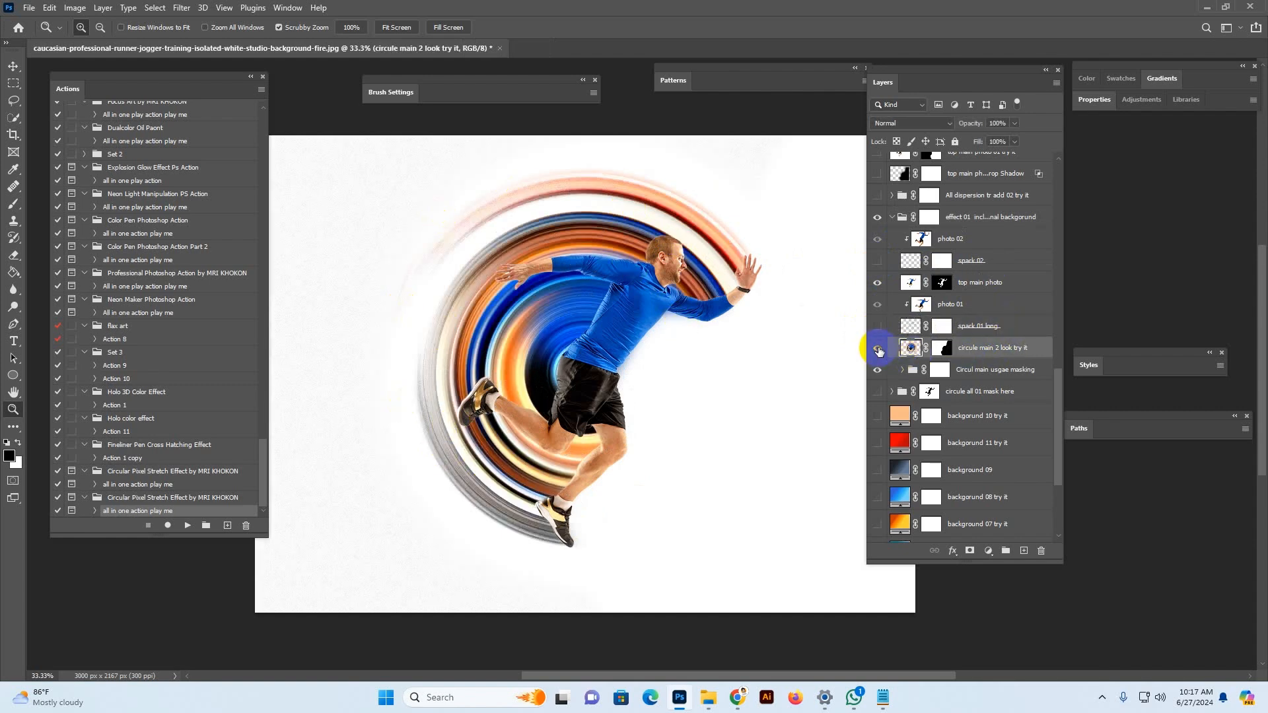
Step: In the "effect 01" group, hide the "circule main 2 look try it" layer and show the "spark 01 long" and "spark 02" layers
click(877, 349)
click(878, 349)
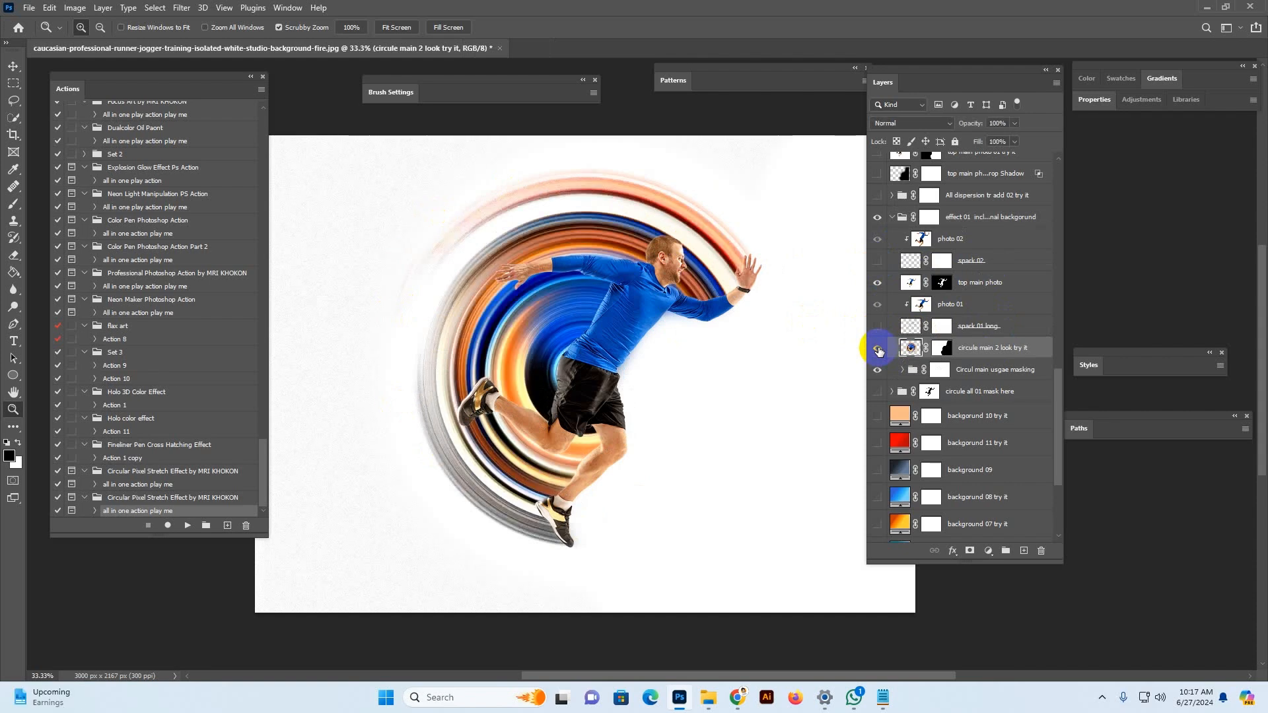
click(878, 348)
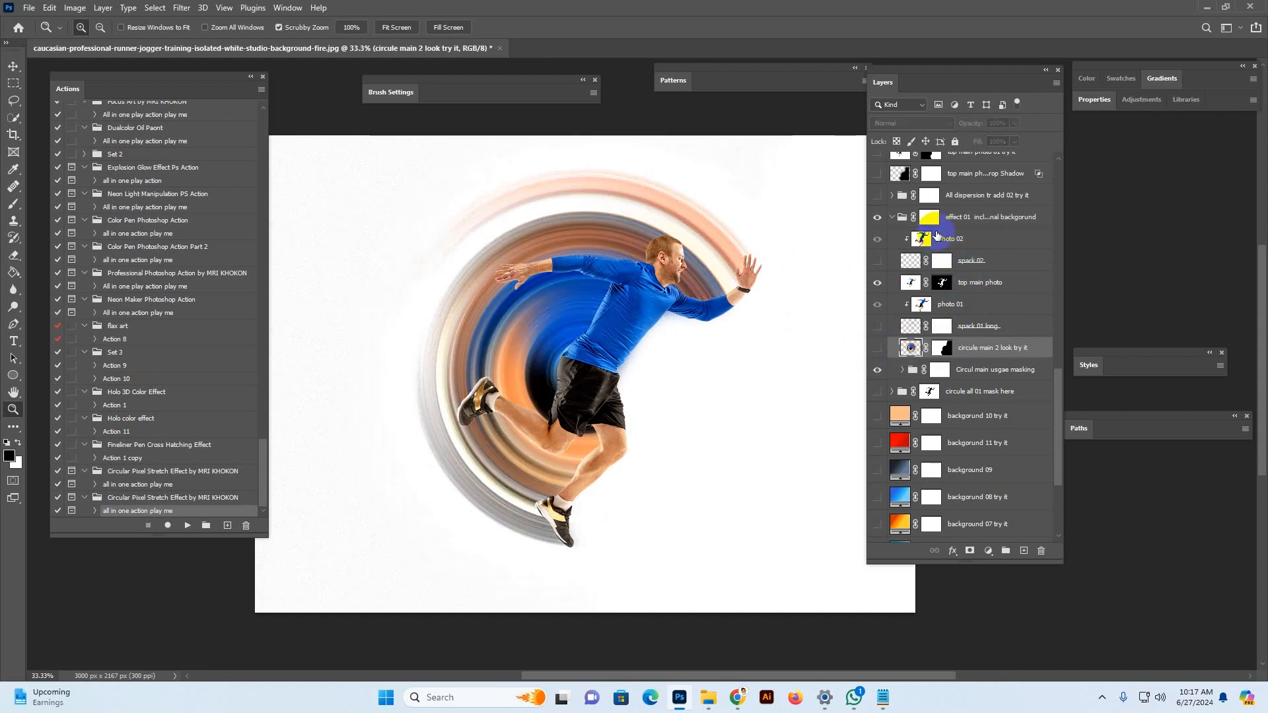
click(977, 326)
click(878, 326)
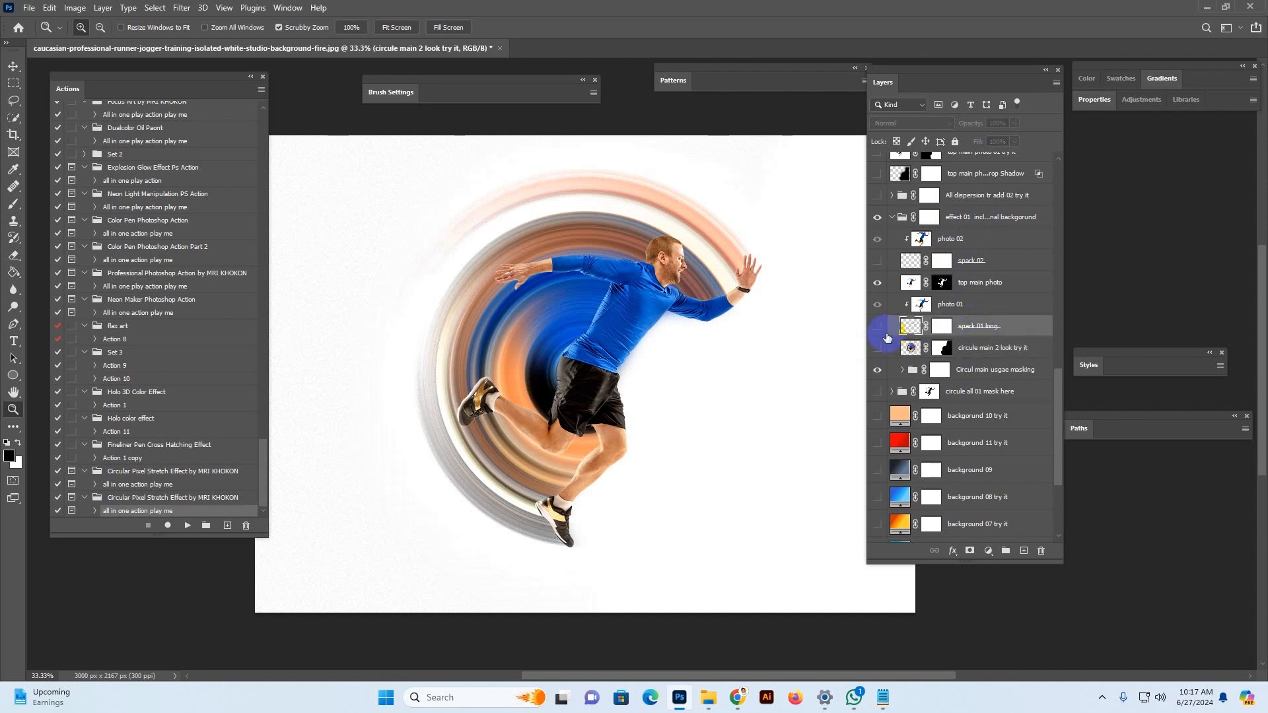
click(974, 260)
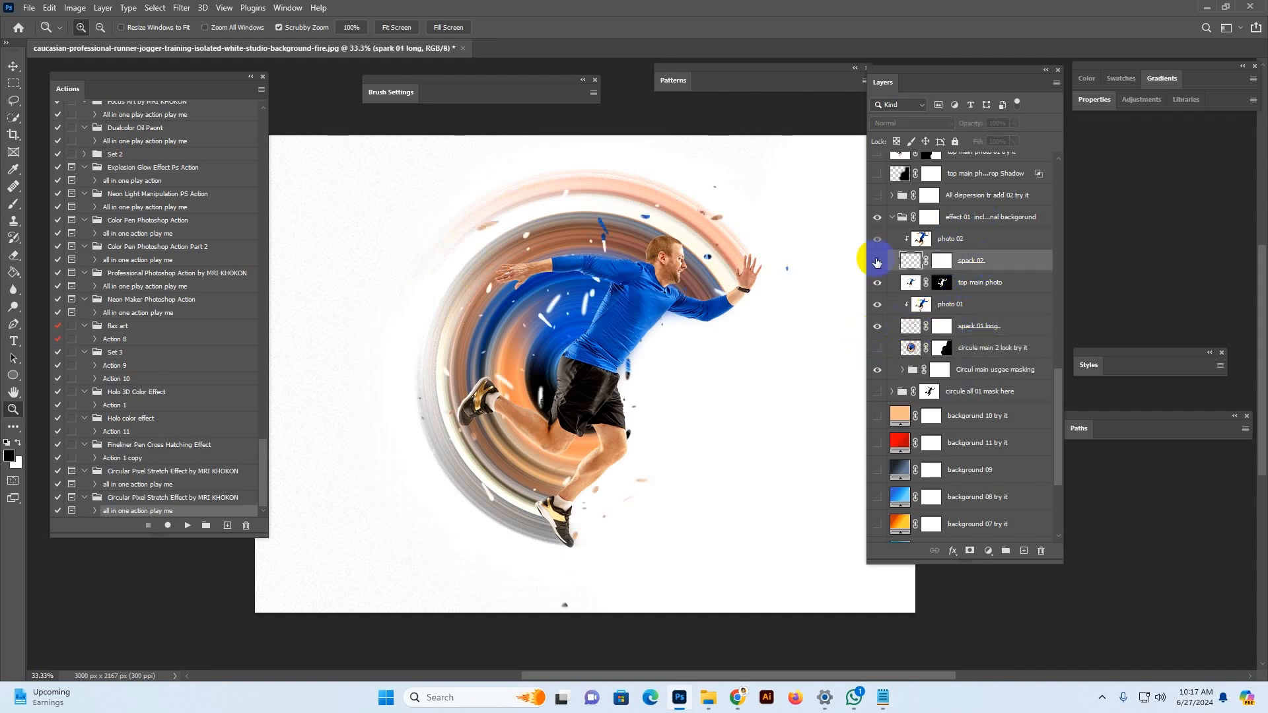
click(877, 261)
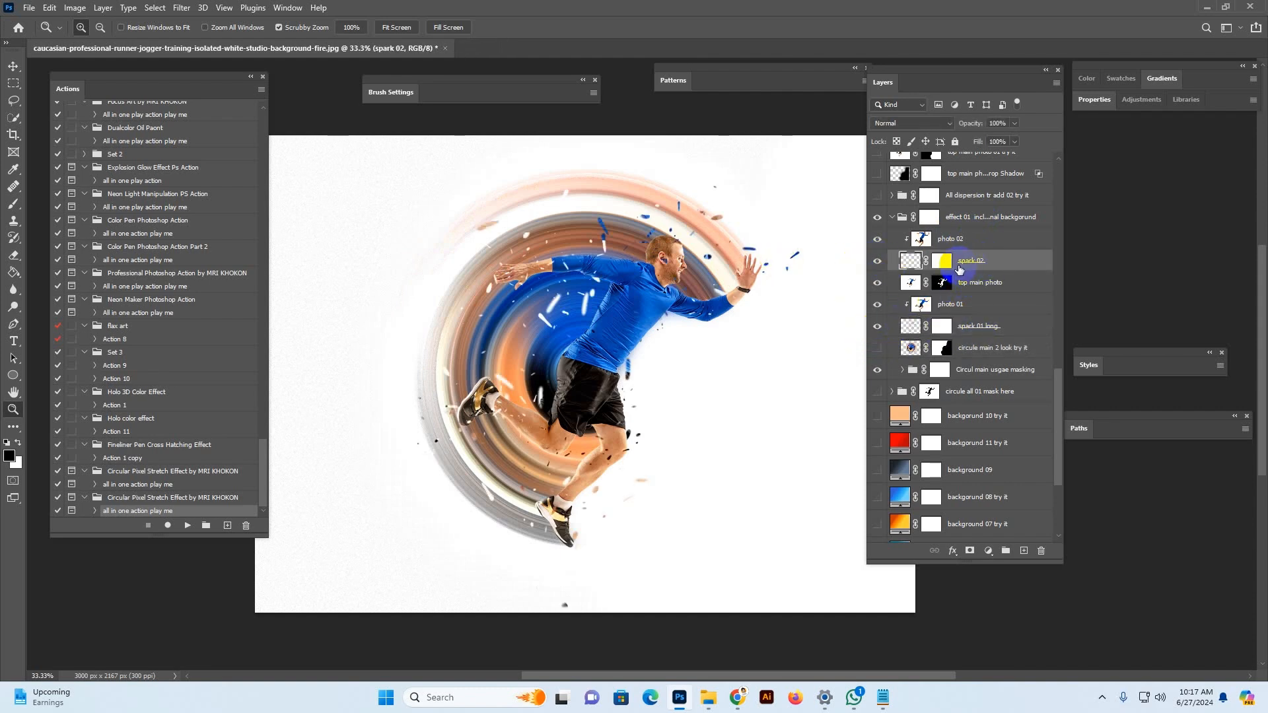
Step: Compare the artwork with and without "spark 02", and brush black on its layer mask to remove particles over the runner's face
click(877, 262)
click(877, 262)
click(941, 261)
click(13, 203)
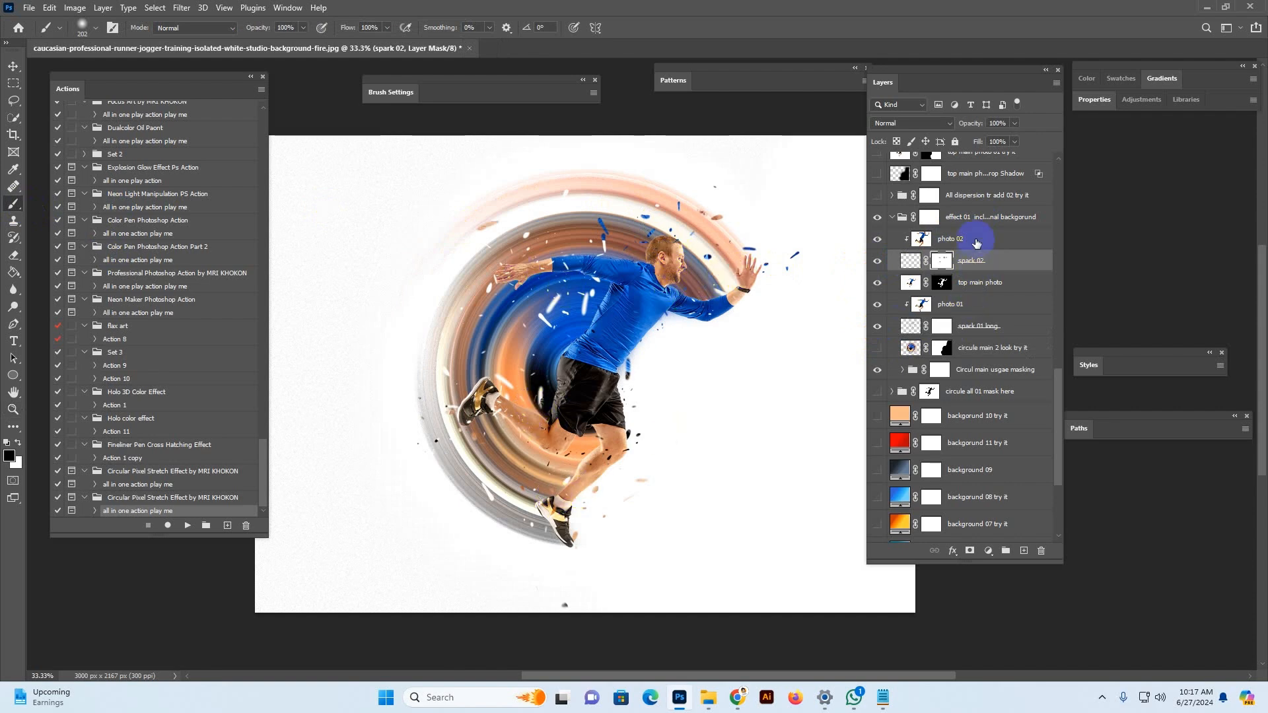
Step: Preview the "All dispersion tr add 02 try it" group, painting black on its mask over the runner's upper body and arms, and hide it again
click(974, 197)
click(876, 196)
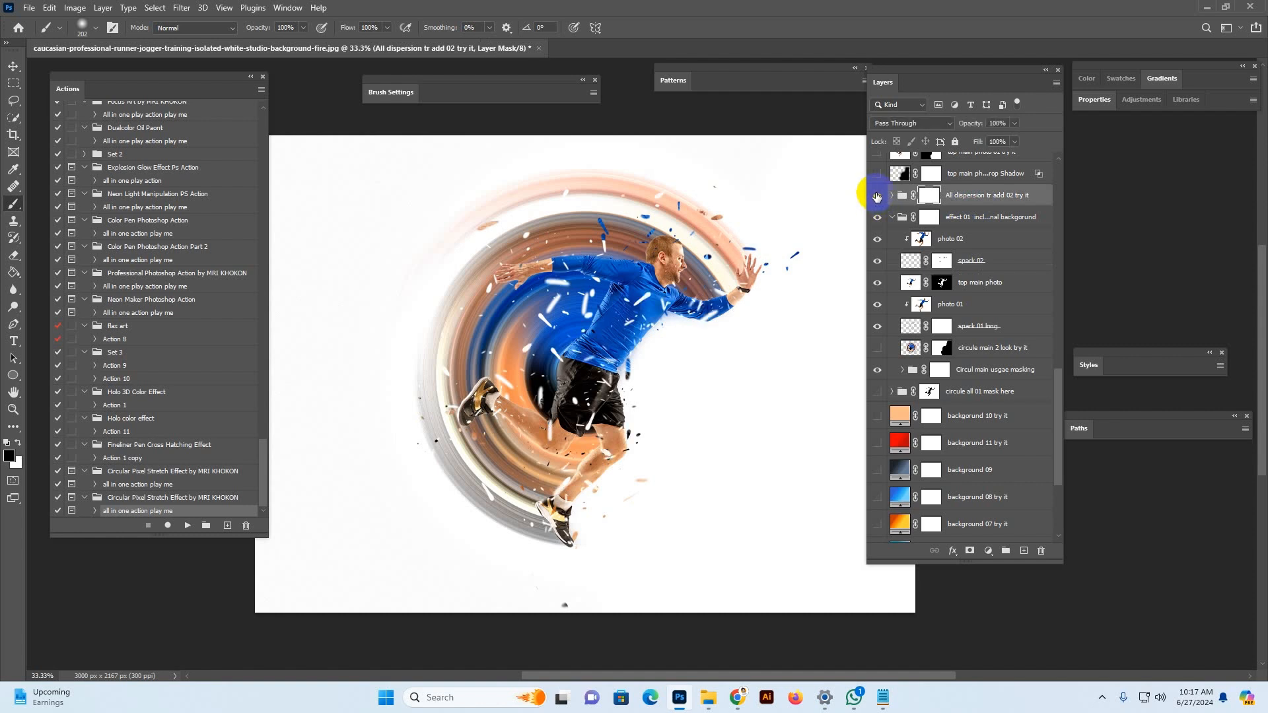
click(876, 194)
click(876, 196)
click(927, 198)
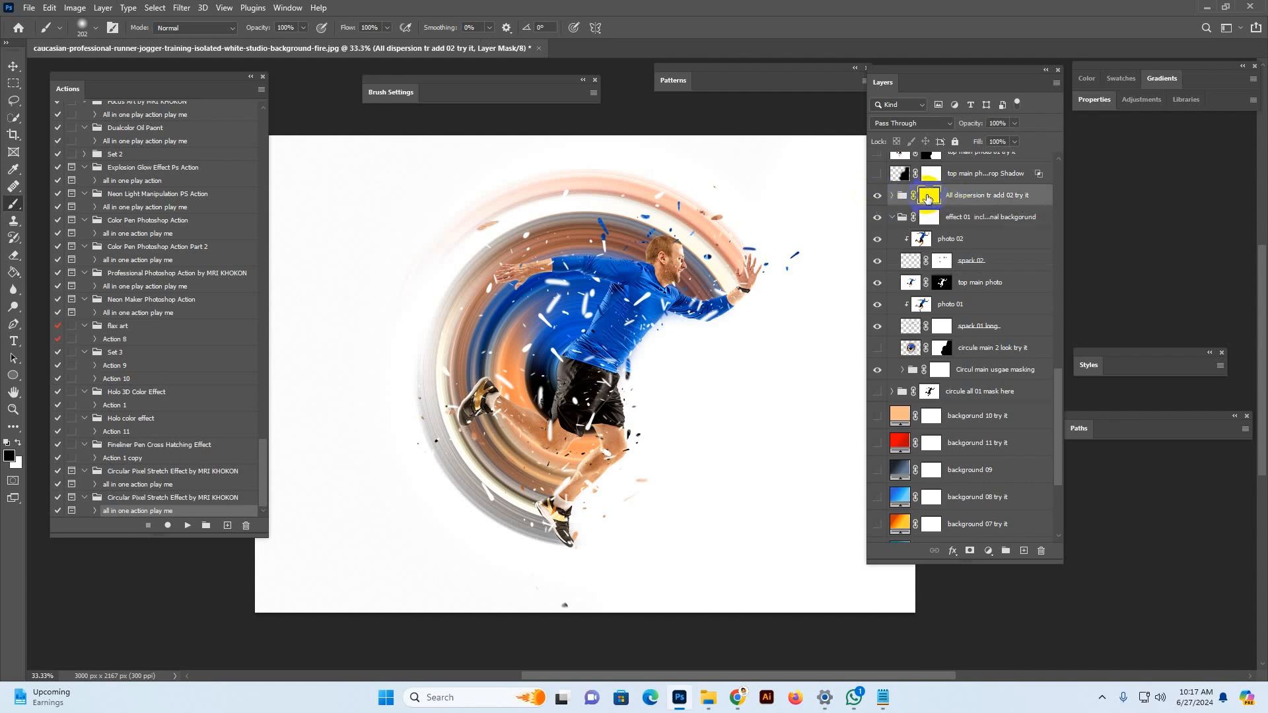
click(651, 297)
click(714, 308)
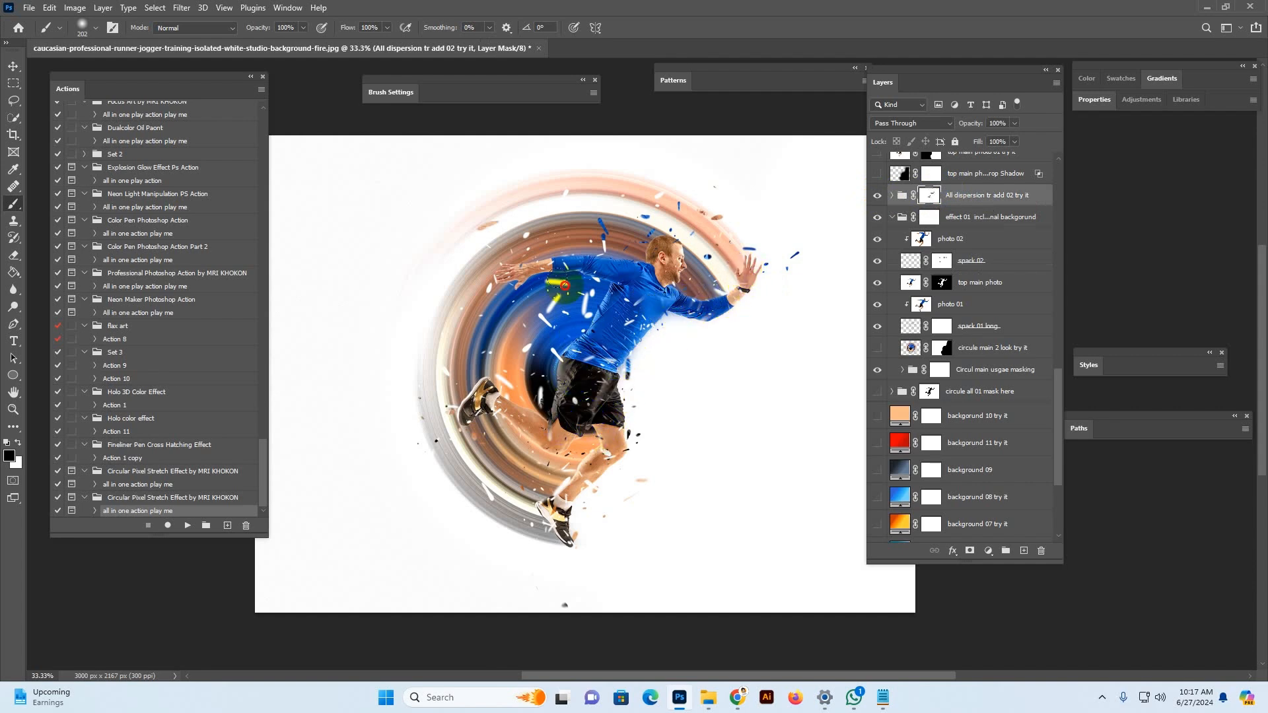
click(876, 196)
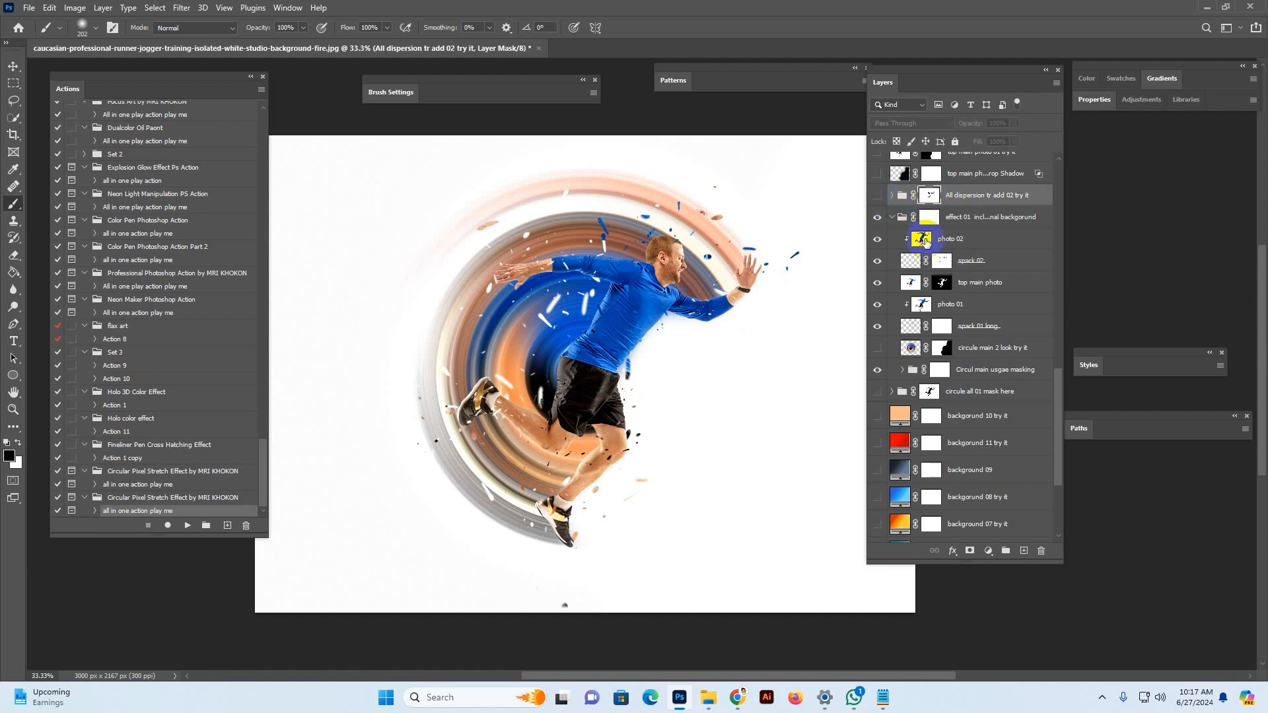
Step: Preview the "top main photo 01 try it" and "extra photo 02" layers one after the other, hiding each again
scroll(980, 292, up, 1)
scroll(981, 291, up, 3)
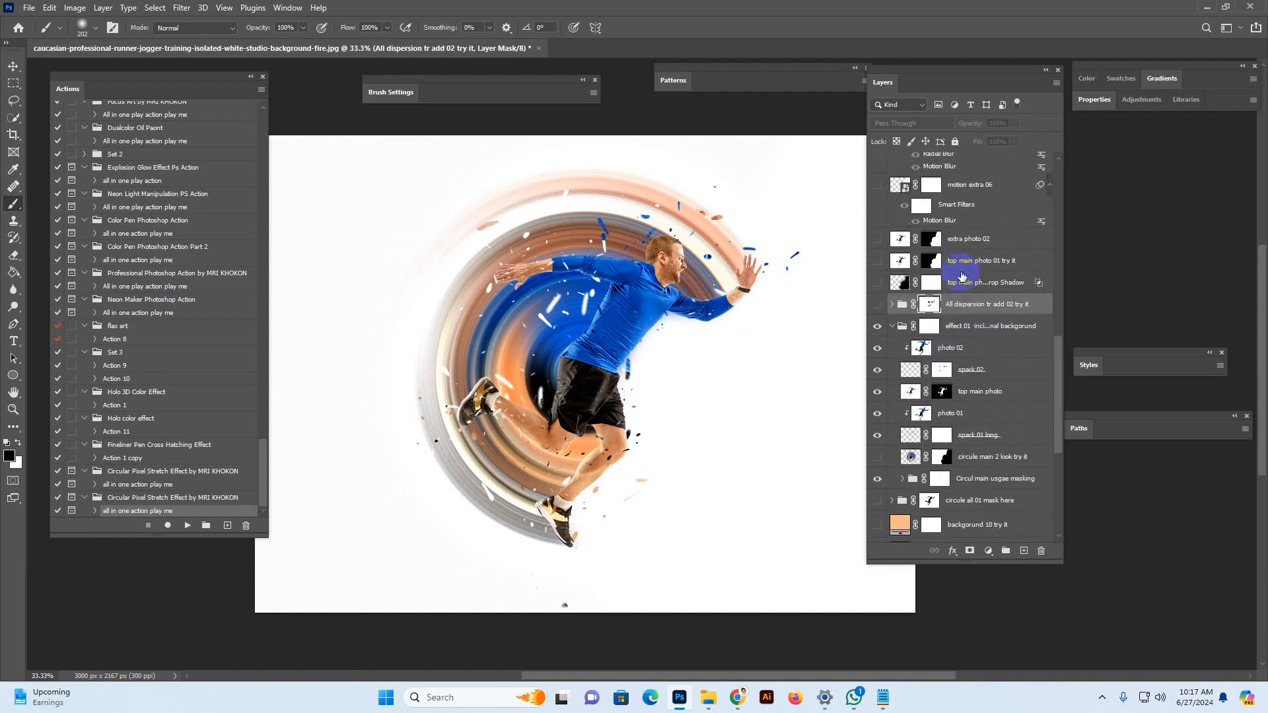
click(877, 263)
click(877, 263)
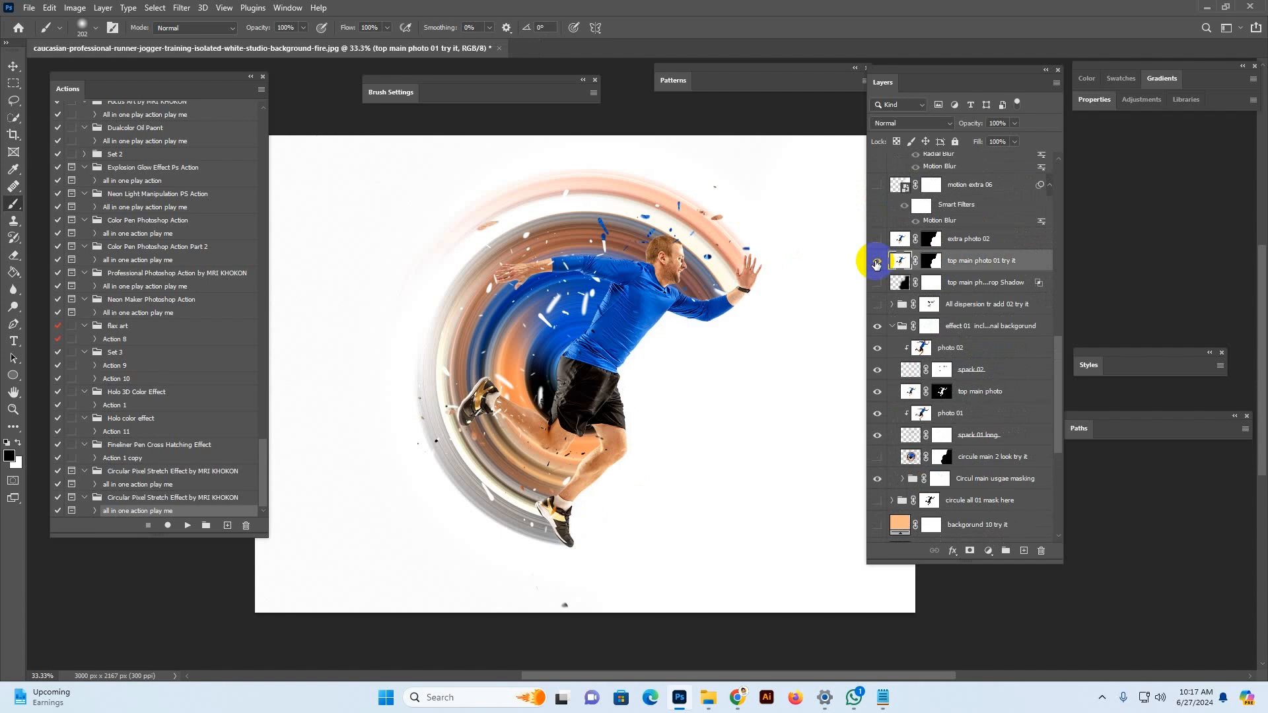
click(875, 263)
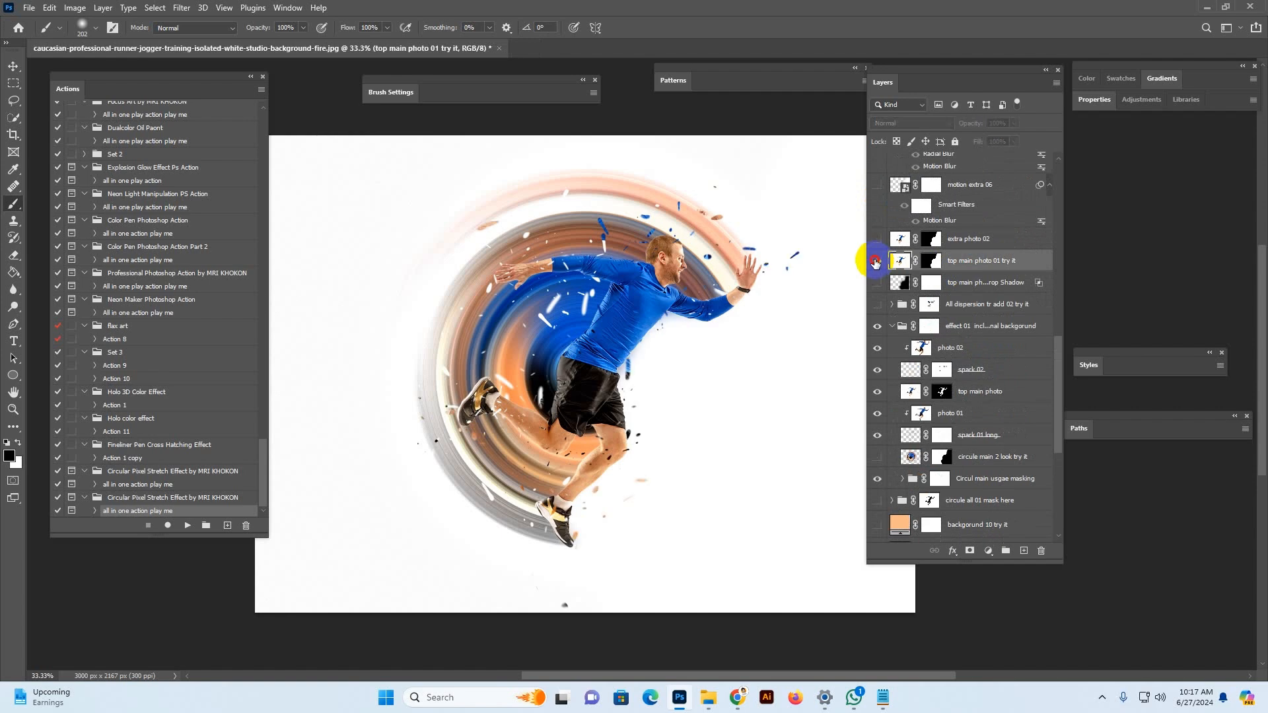
click(876, 263)
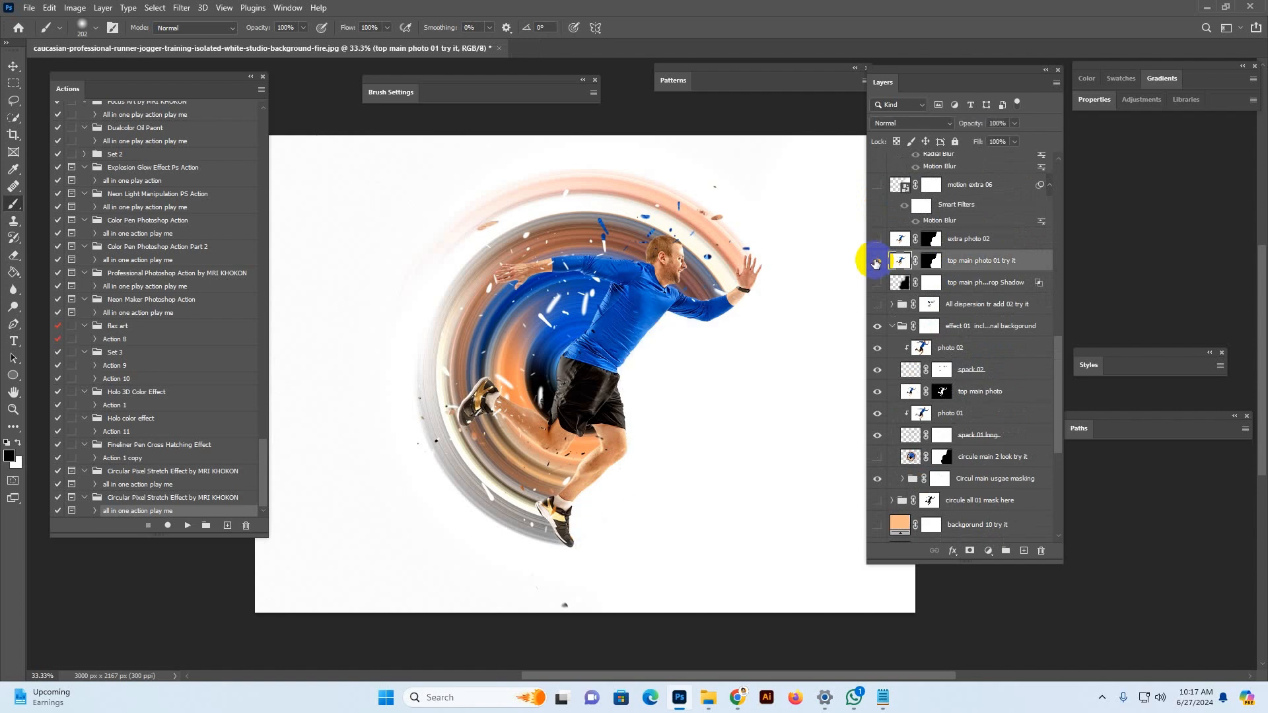
click(876, 263)
click(899, 242)
click(875, 241)
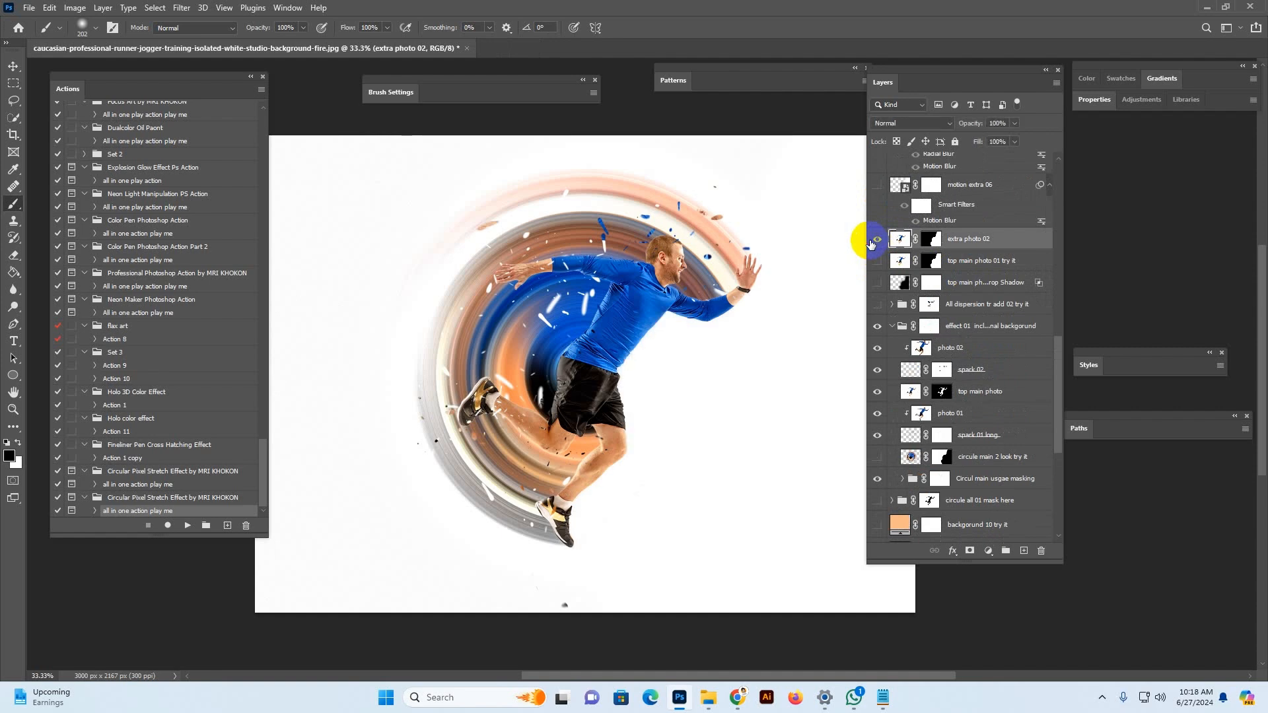
click(876, 238)
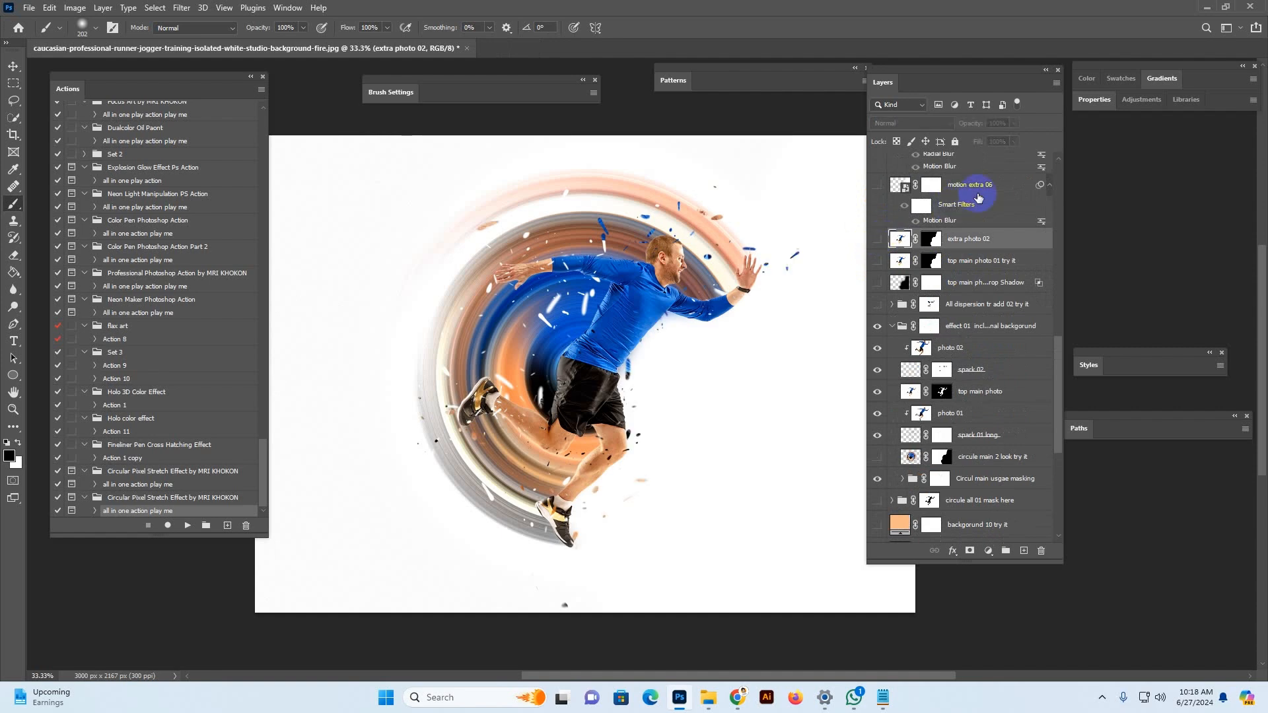
Step: Preview the "motion extra 06" and "extra circule 03" layers one after the other, hiding each again
click(898, 184)
click(876, 185)
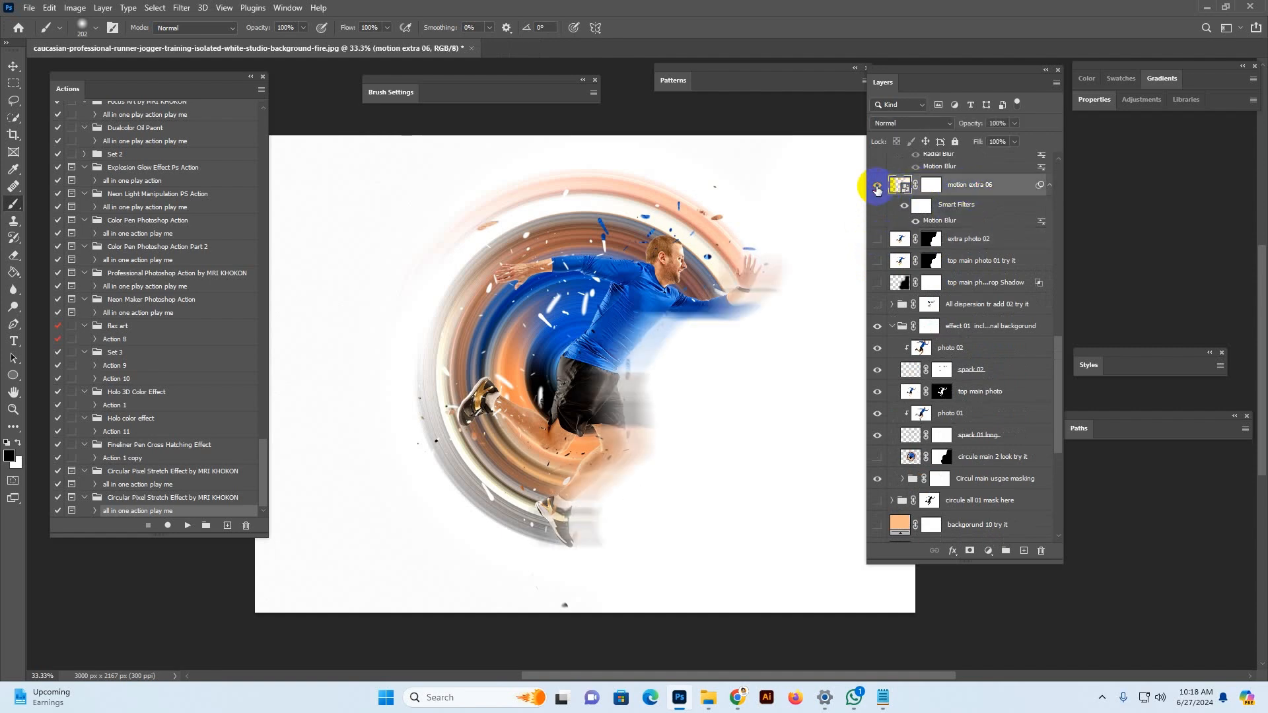
scroll(958, 278, up, 2)
click(877, 272)
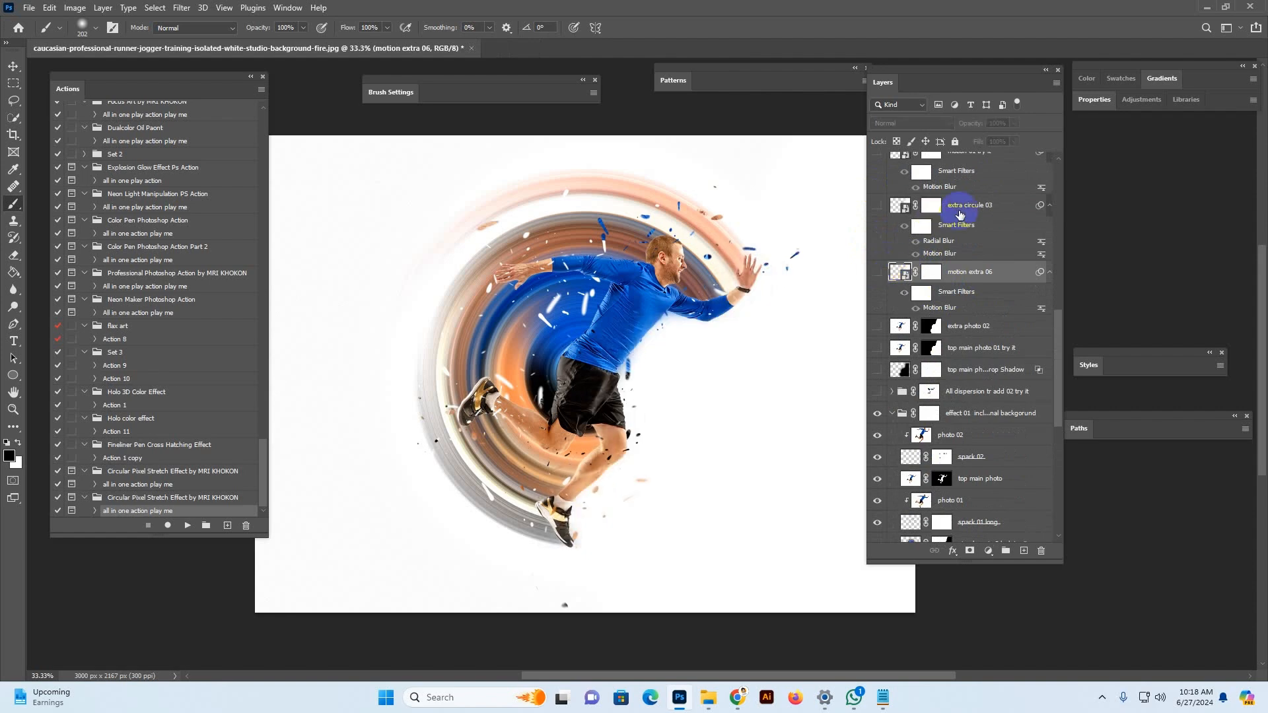
click(959, 208)
click(877, 205)
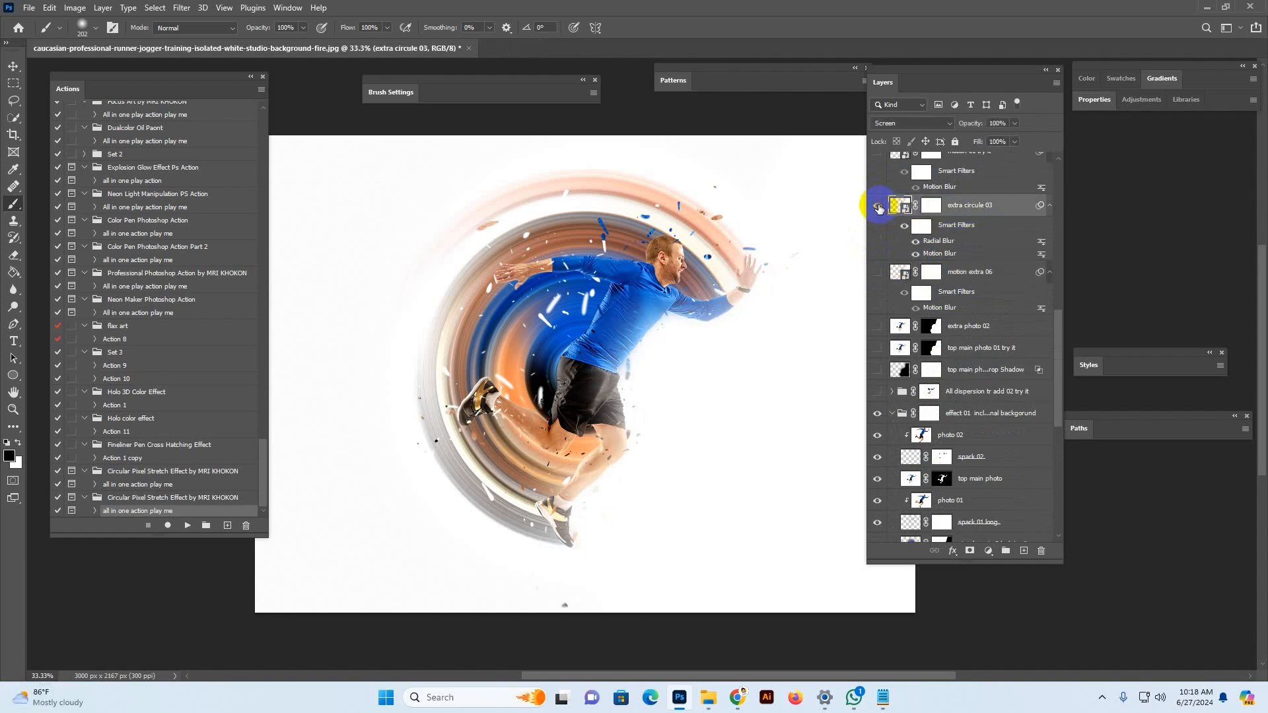
click(878, 205)
Step: Show "motion 01 try it", paint black on its layer mask from the runner's front hand down toward his legs, and hide the layer again
scroll(951, 211, up, 2)
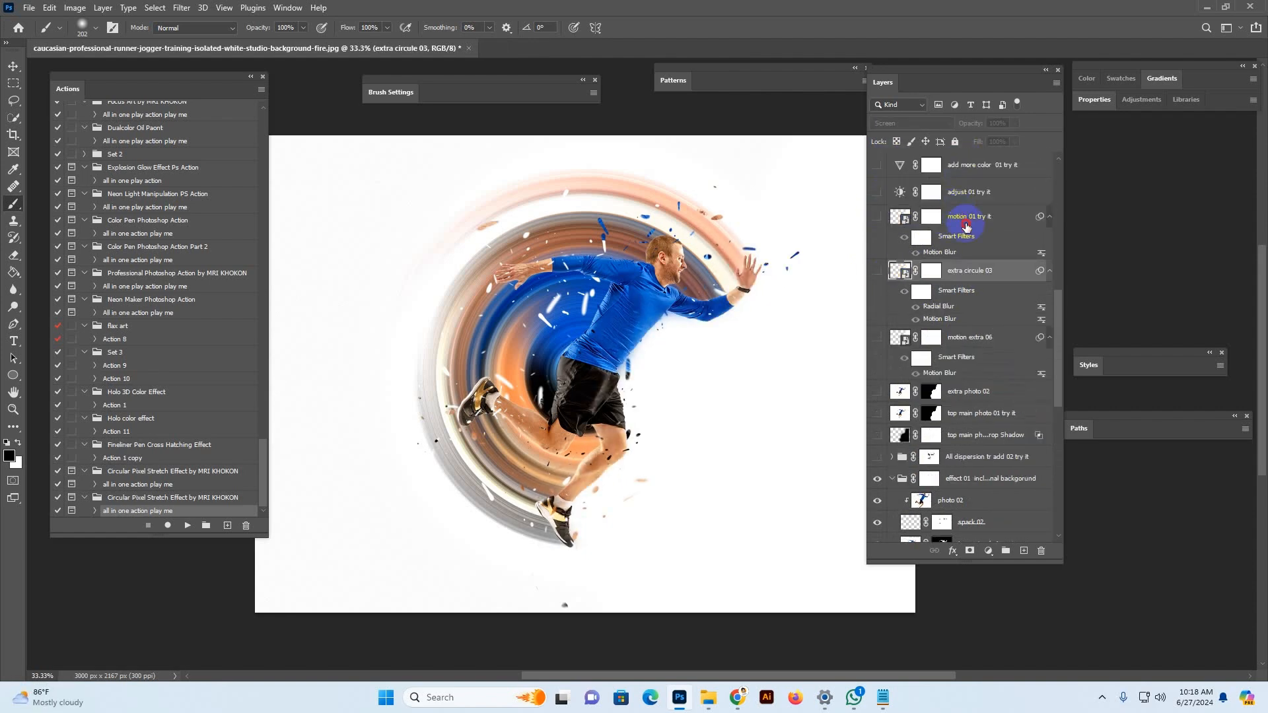
click(966, 226)
click(877, 216)
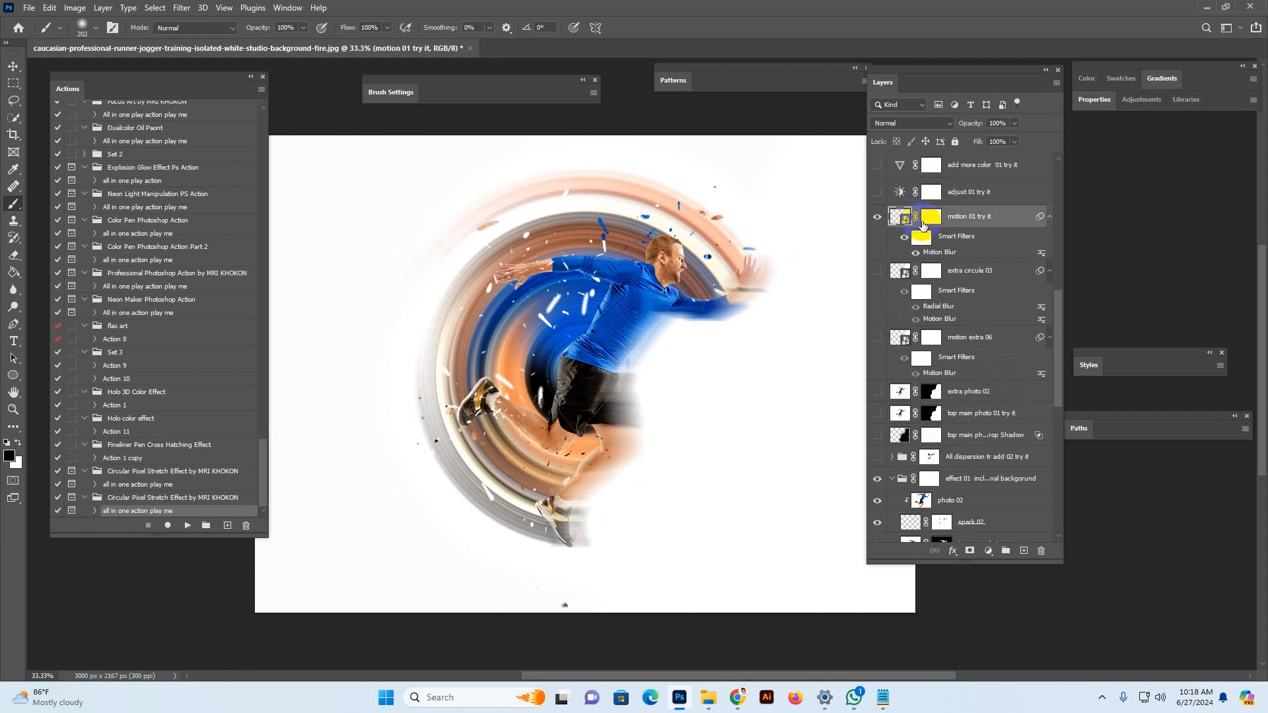
click(930, 219)
click(728, 236)
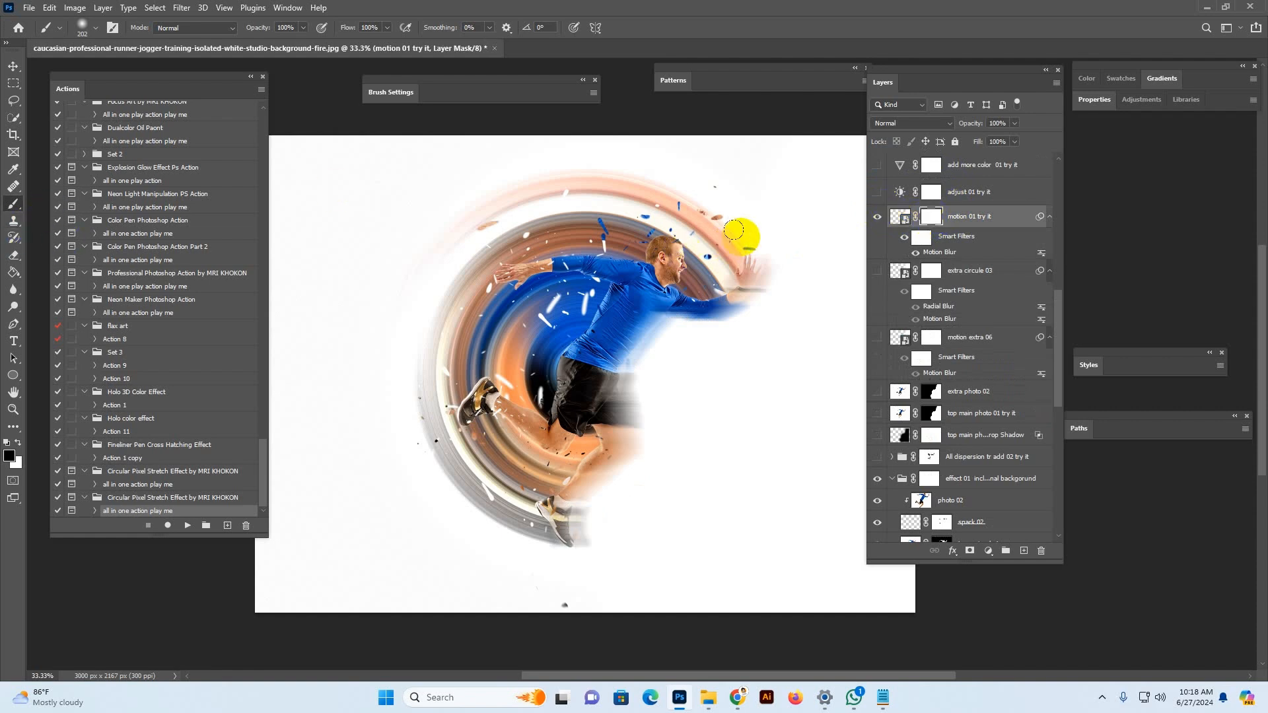
mouse_move(728, 236)
mouse_down()
mouse_move(769, 284)
mouse_move(772, 266)
mouse_move(768, 286)
mouse_move(714, 328)
mouse_move(735, 326)
mouse_move(658, 365)
mouse_move(651, 455)
mouse_move(589, 524)
mouse_move(588, 546)
mouse_move(592, 523)
mouse_move(607, 526)
mouse_move(663, 470)
mouse_up()
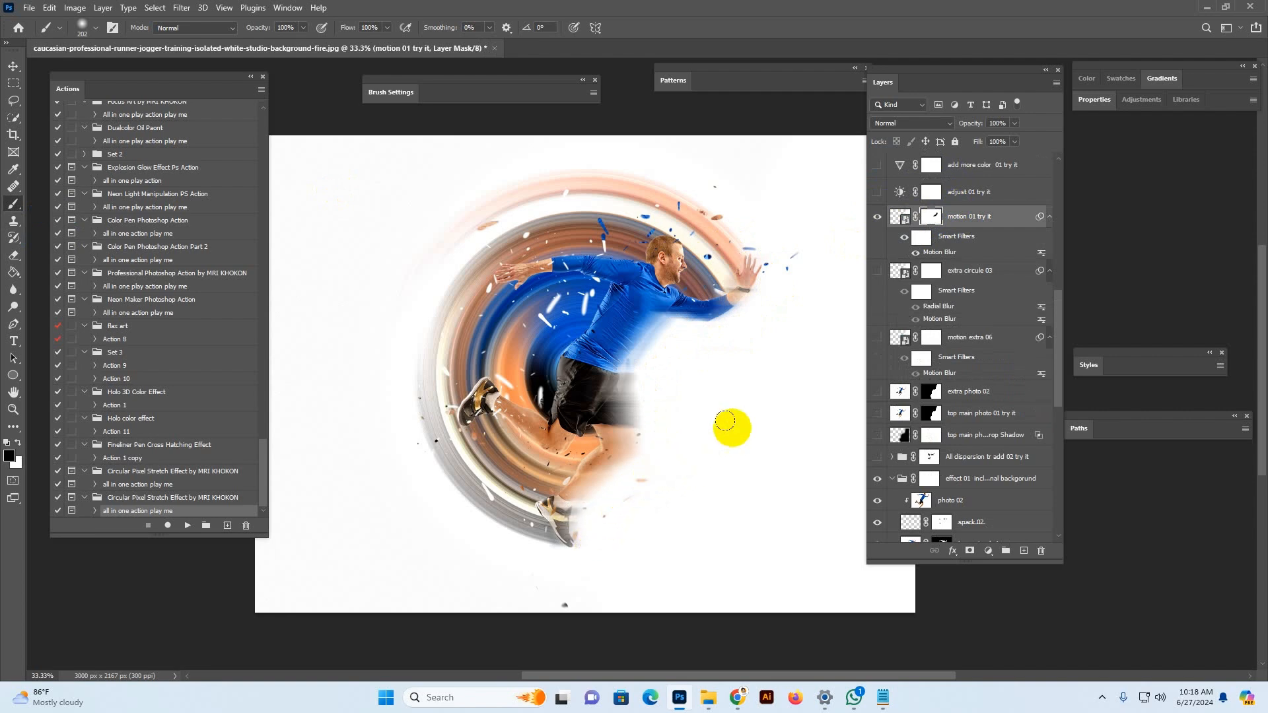
drag(741, 414, 651, 453)
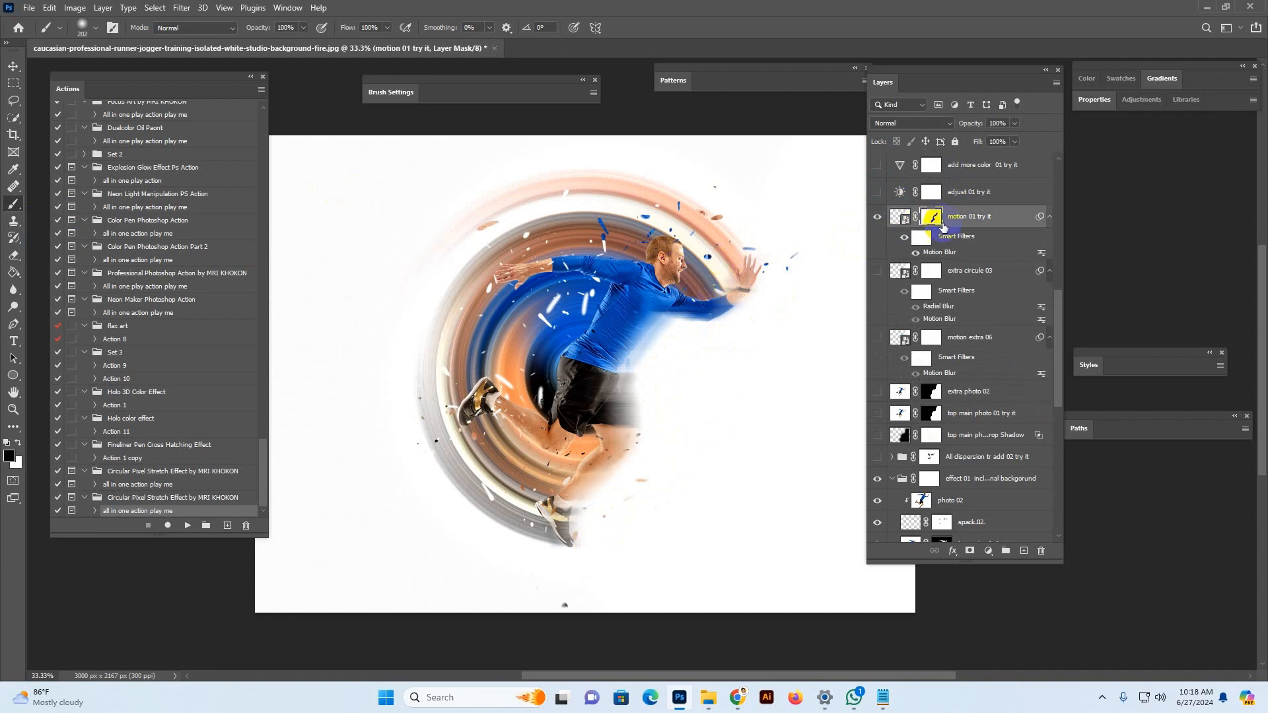
click(877, 217)
Step: Preview the "adjust 01 try it" and "add more color 01 try it" adjustment layers, toggling them one at a time
click(888, 191)
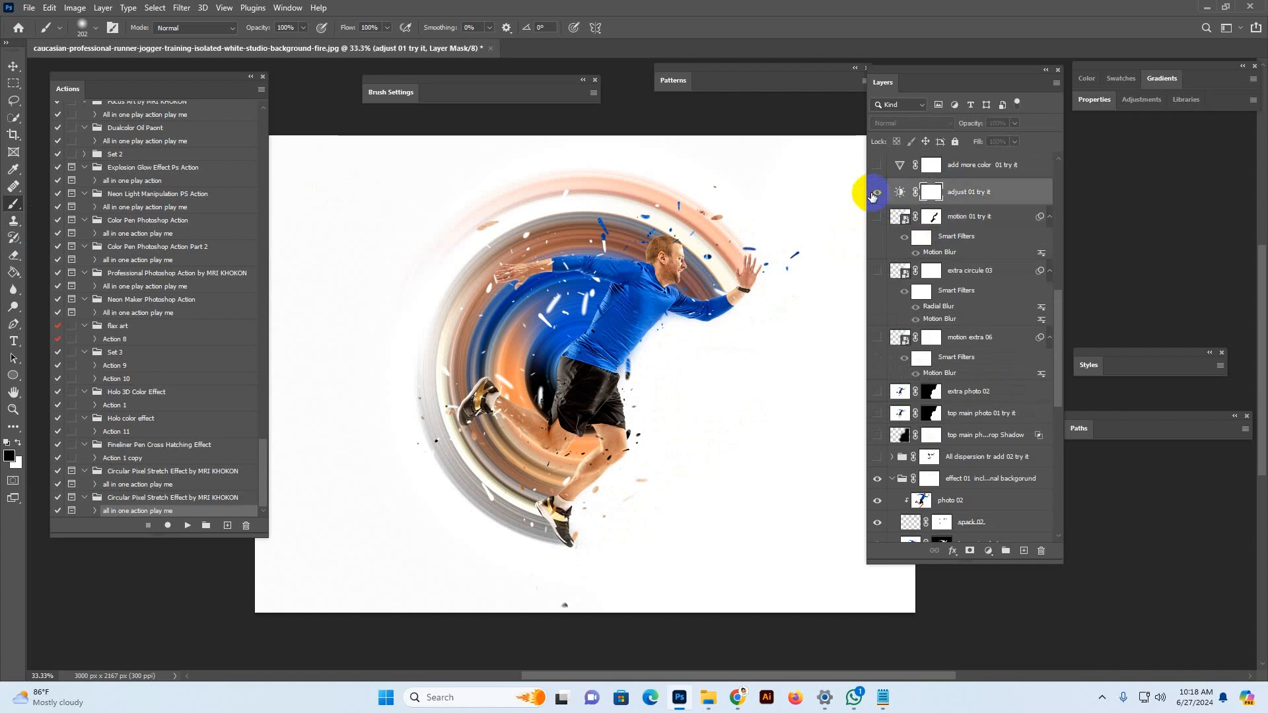
click(876, 192)
click(876, 192)
click(877, 165)
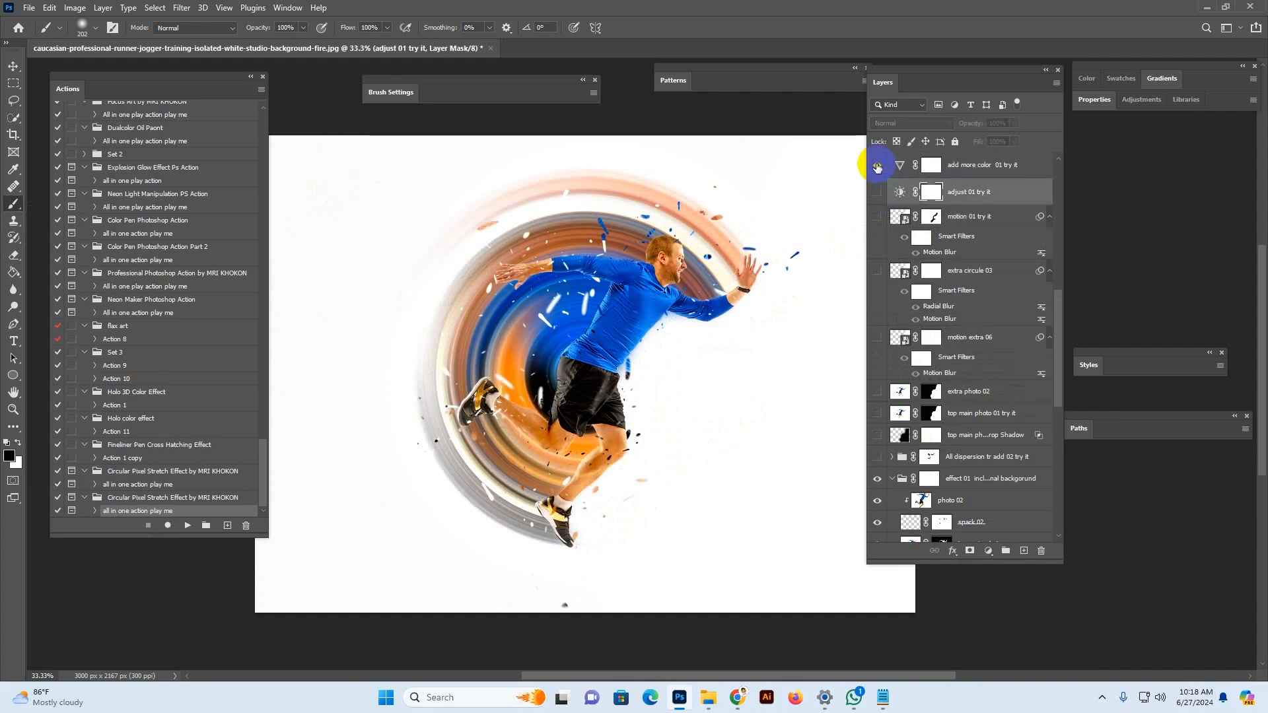
Step: Select the mask of the "effect 01" group and collapse the group
scroll(951, 369, down, 5)
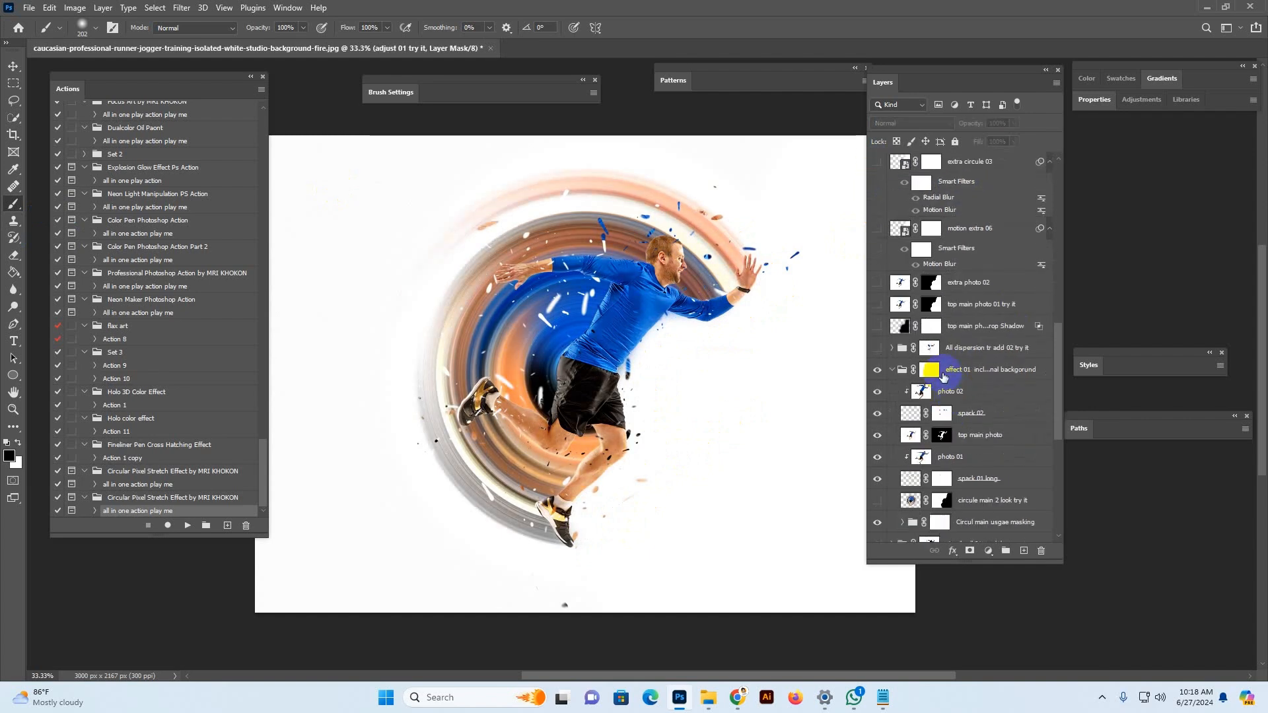
click(931, 374)
click(892, 369)
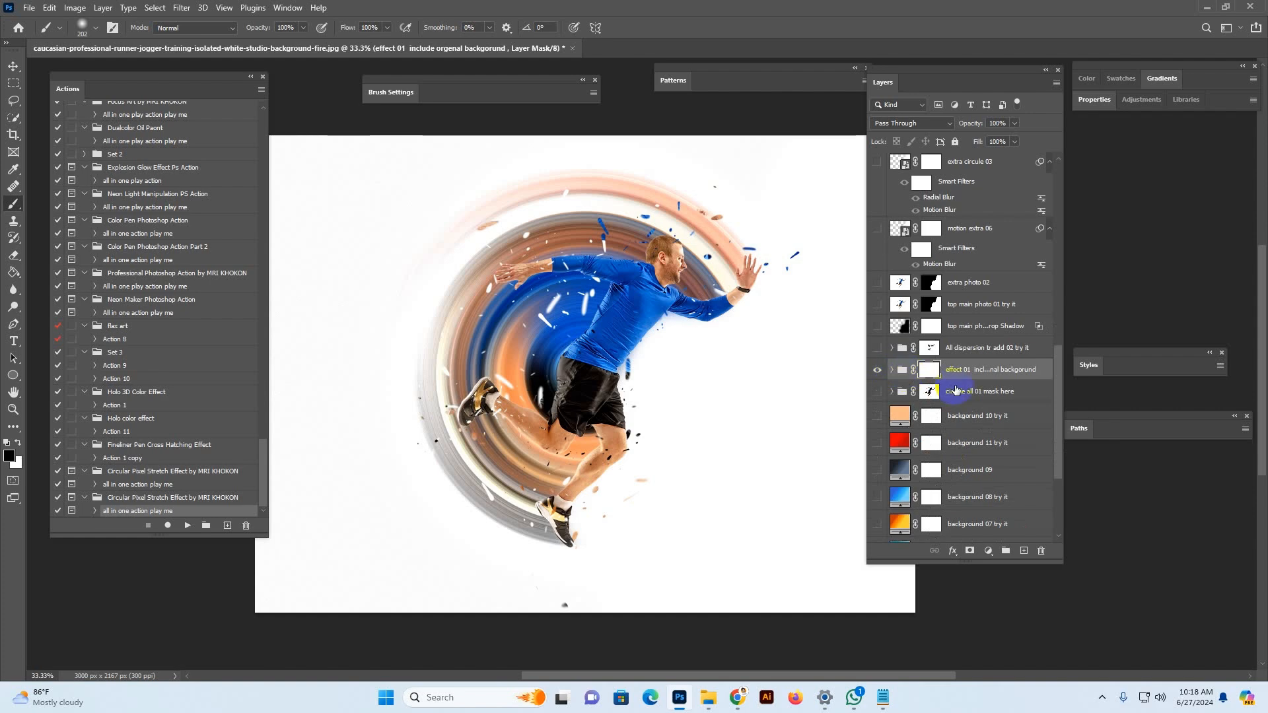
Step: Hide the "backgorund white" and "Background" layers so the circular effect stands on transparency
scroll(991, 390, down, 6)
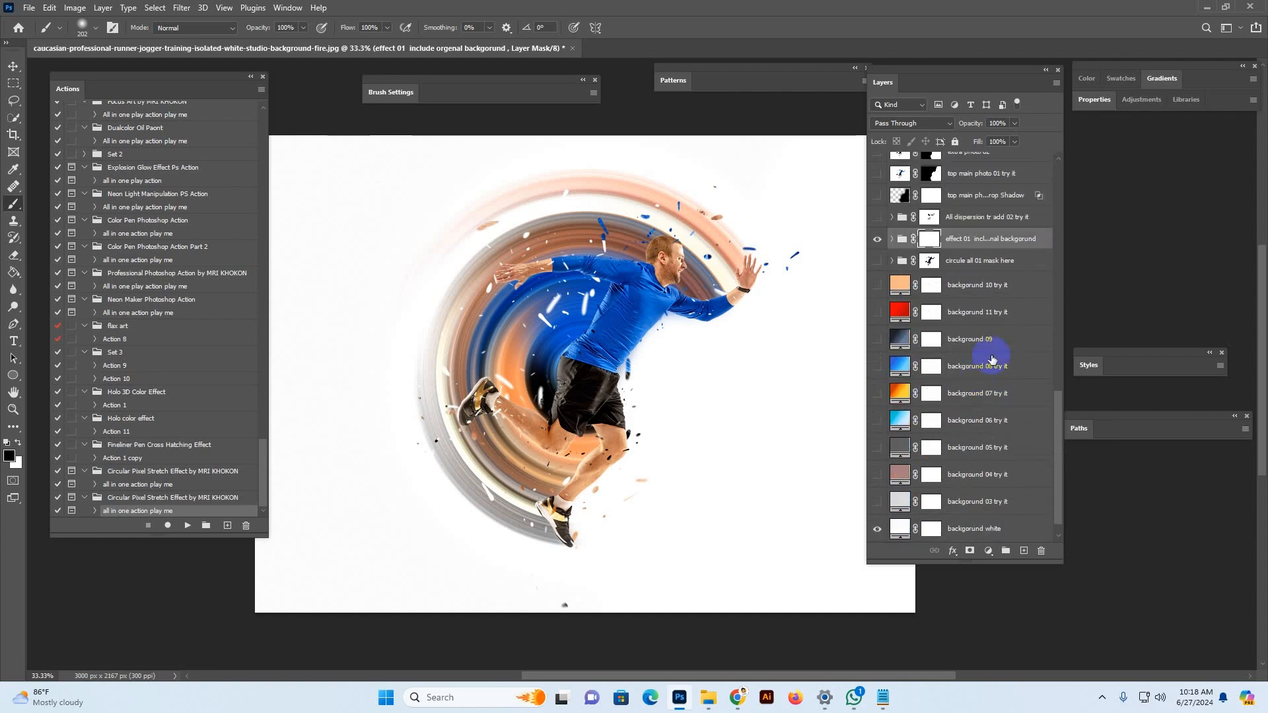
scroll(977, 311, up, 14)
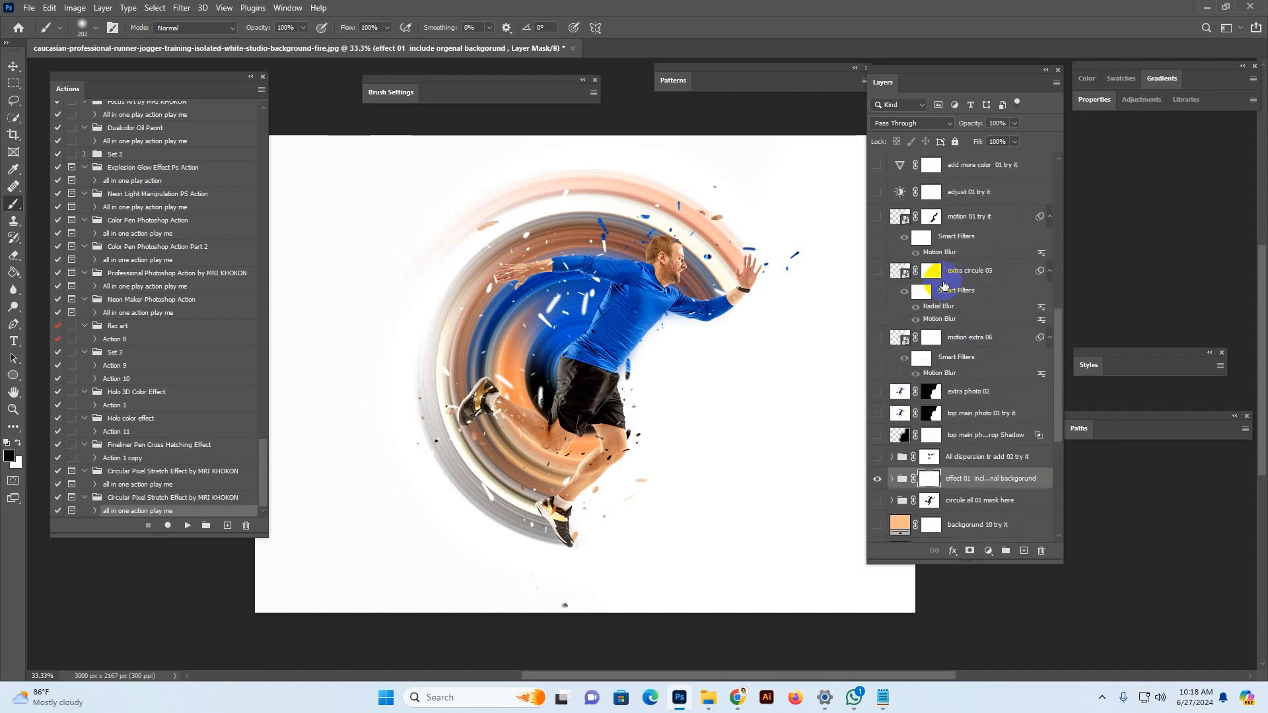
scroll(878, 409, down, 5)
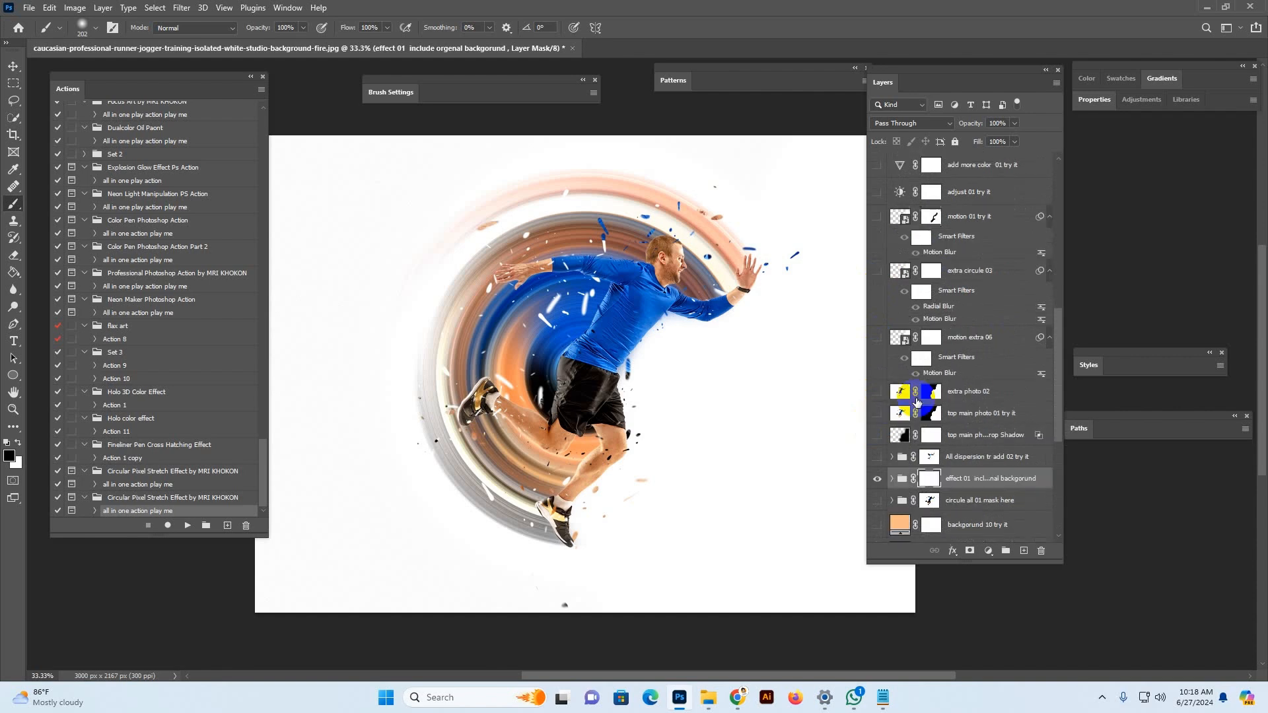
scroll(962, 419, down, 7)
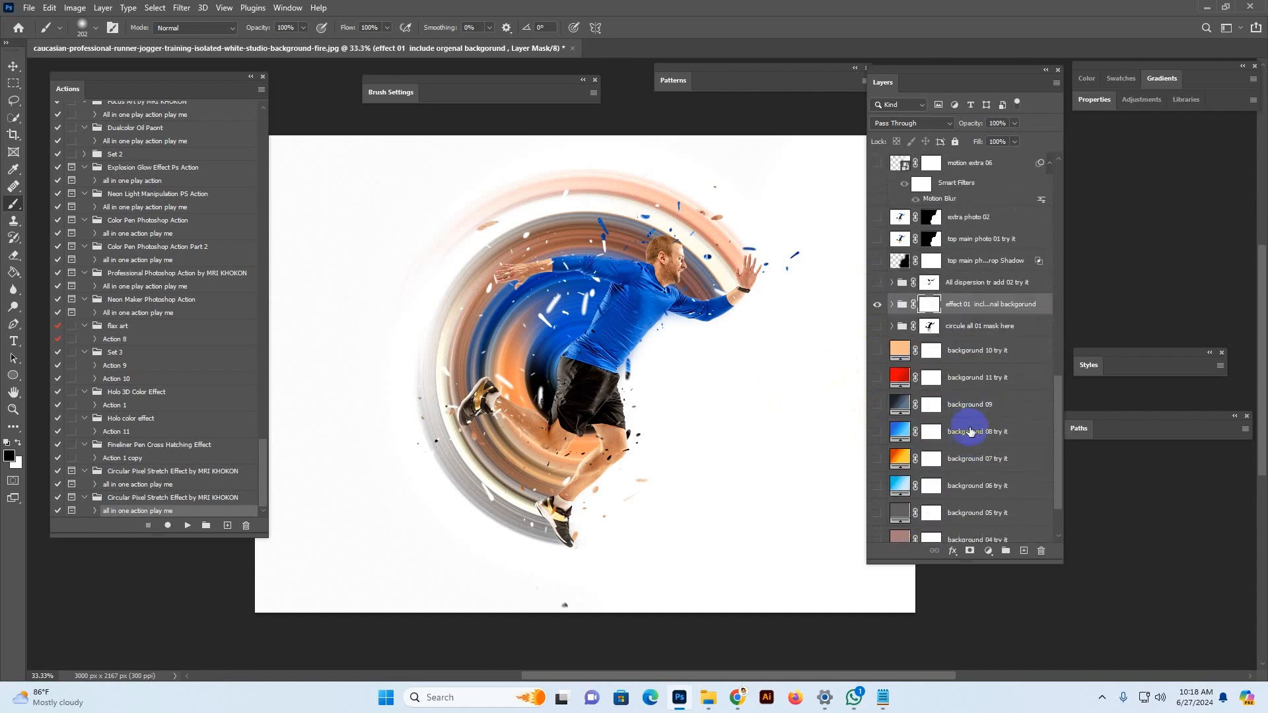
click(963, 508)
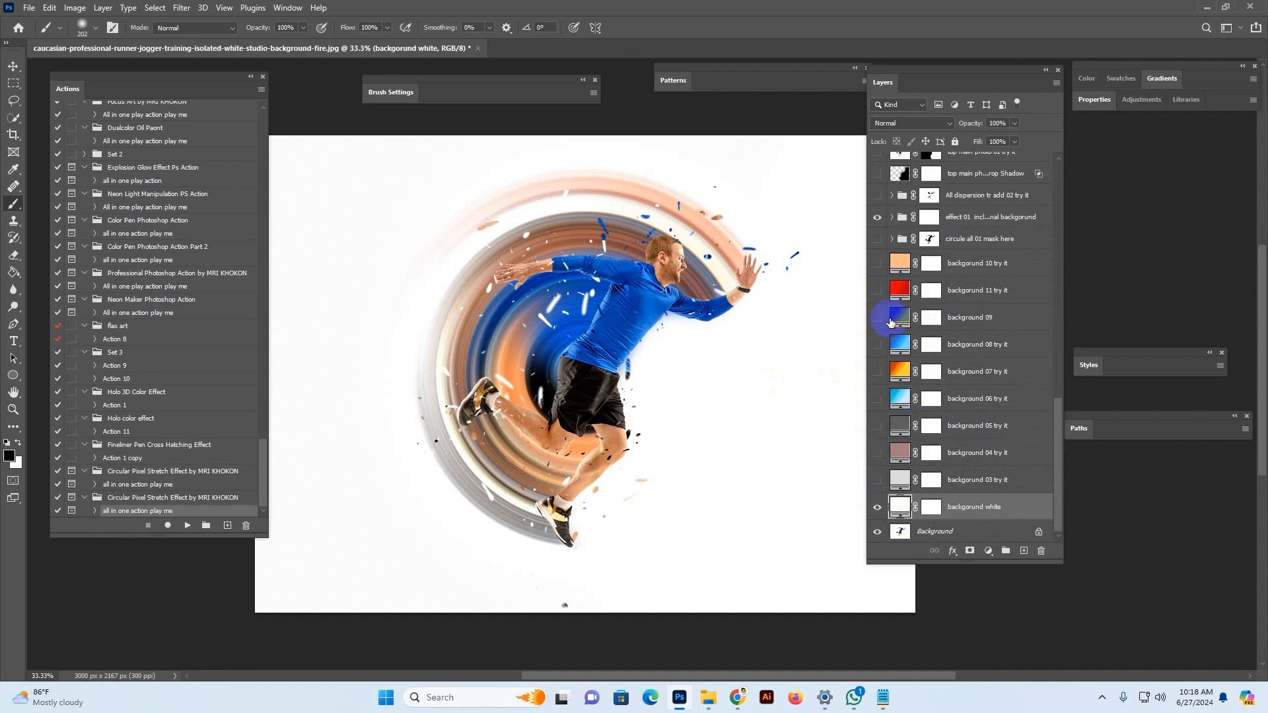
click(878, 510)
click(870, 534)
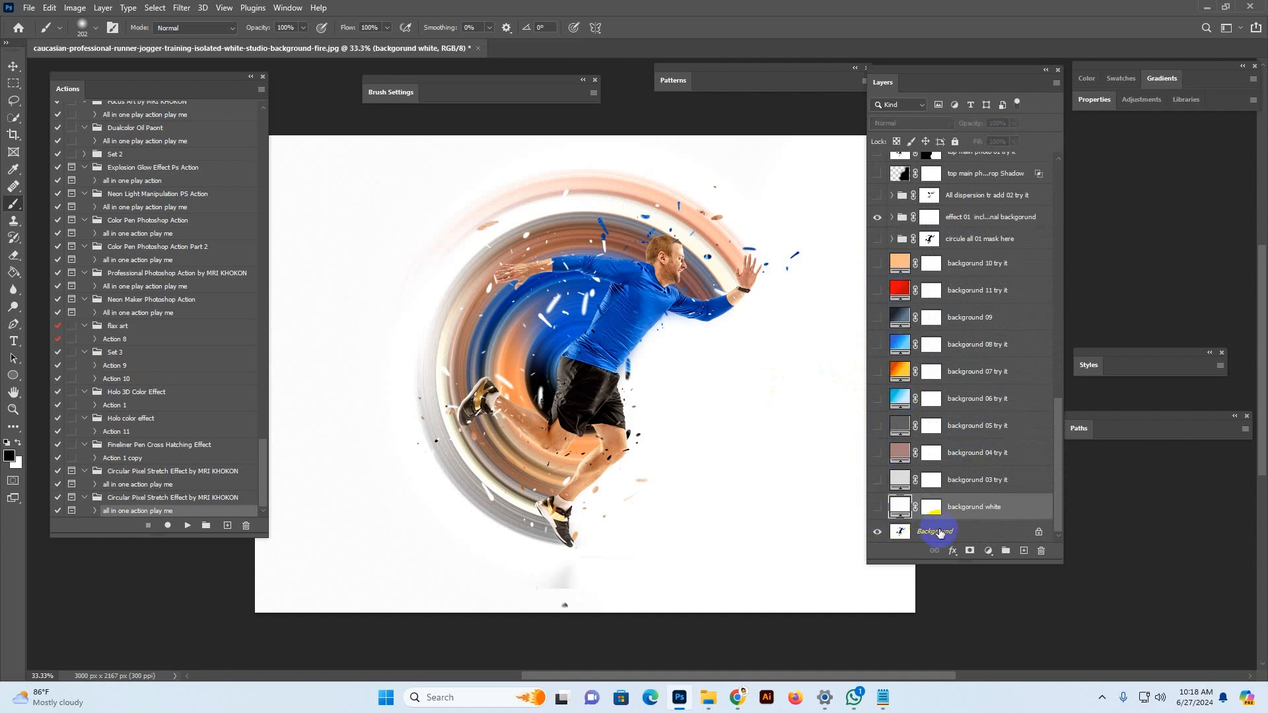
click(877, 533)
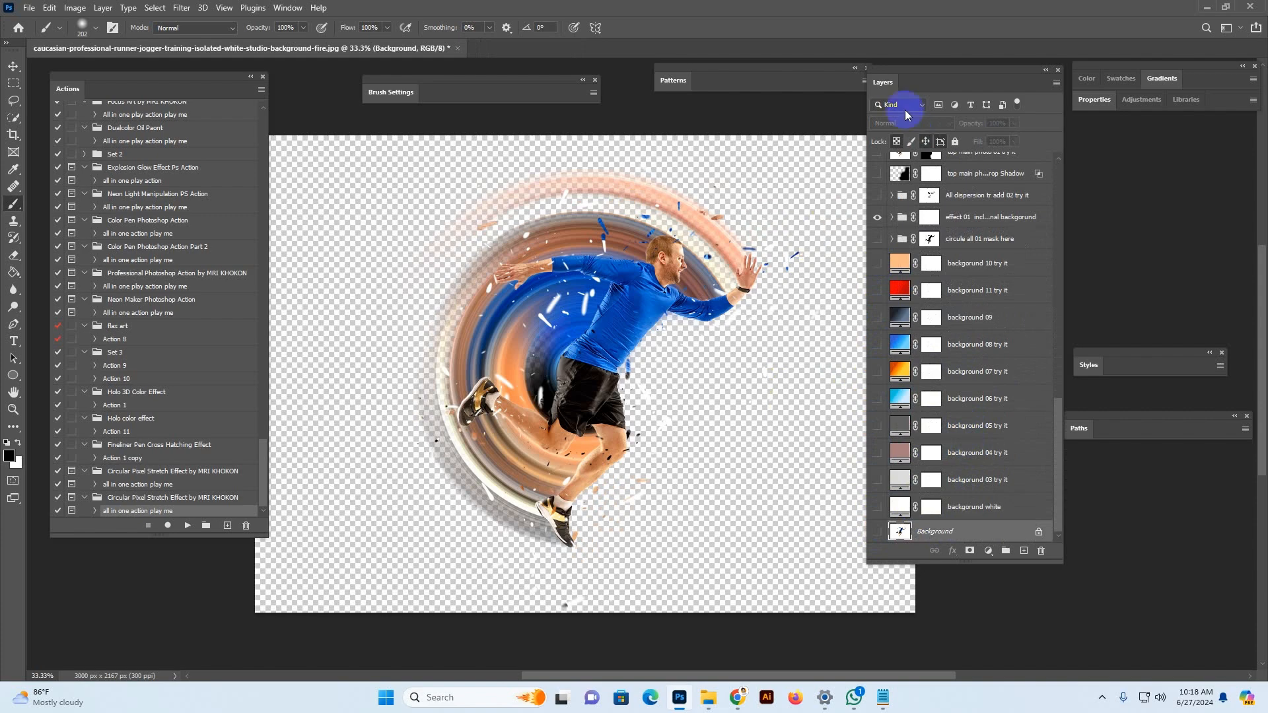
Step: Move the Layers panel clear of the runner, zoom to 50%, and look up the quick PNG export option
drag(933, 118, 1017, 178)
key(z)
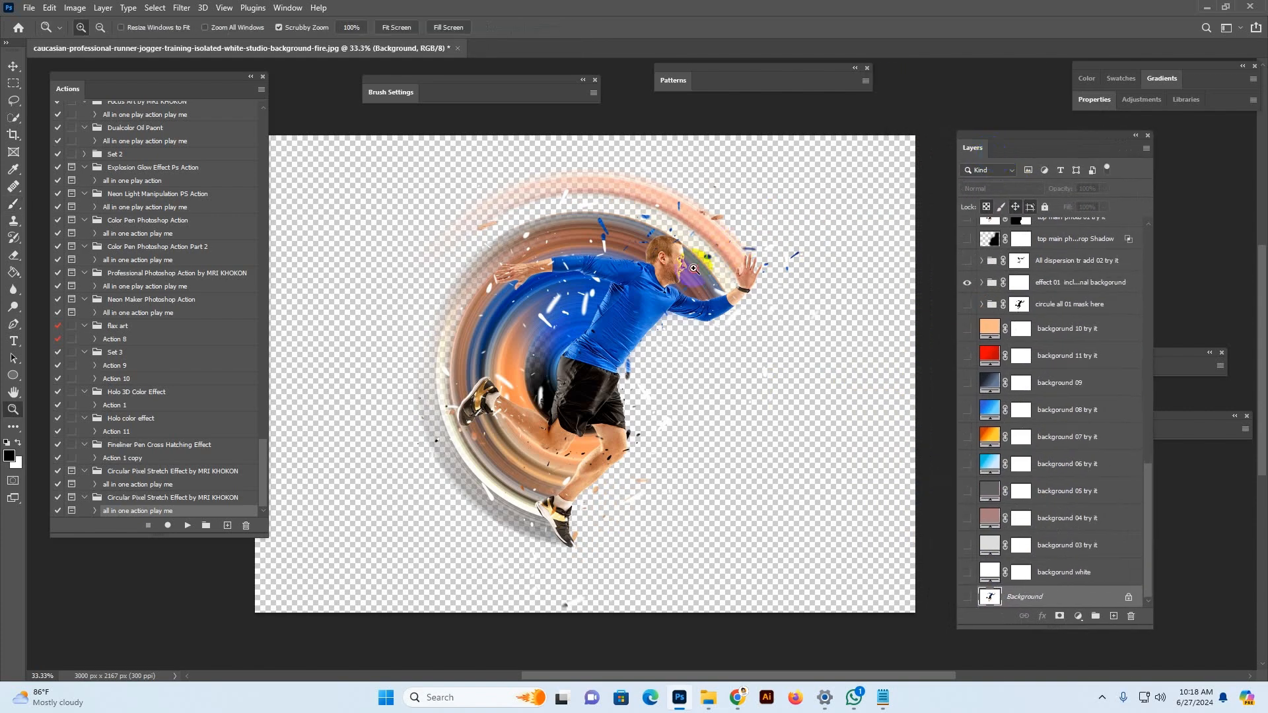
click(682, 266)
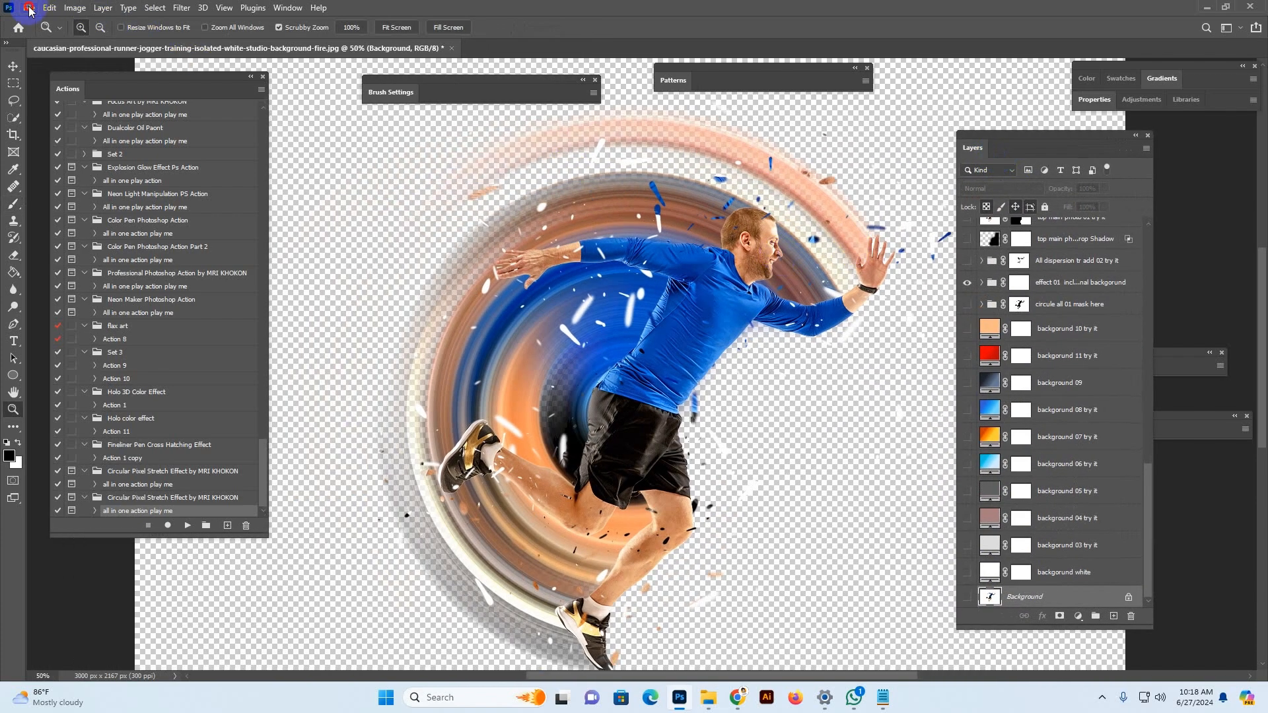
click(30, 8)
mouse_move(51, 212)
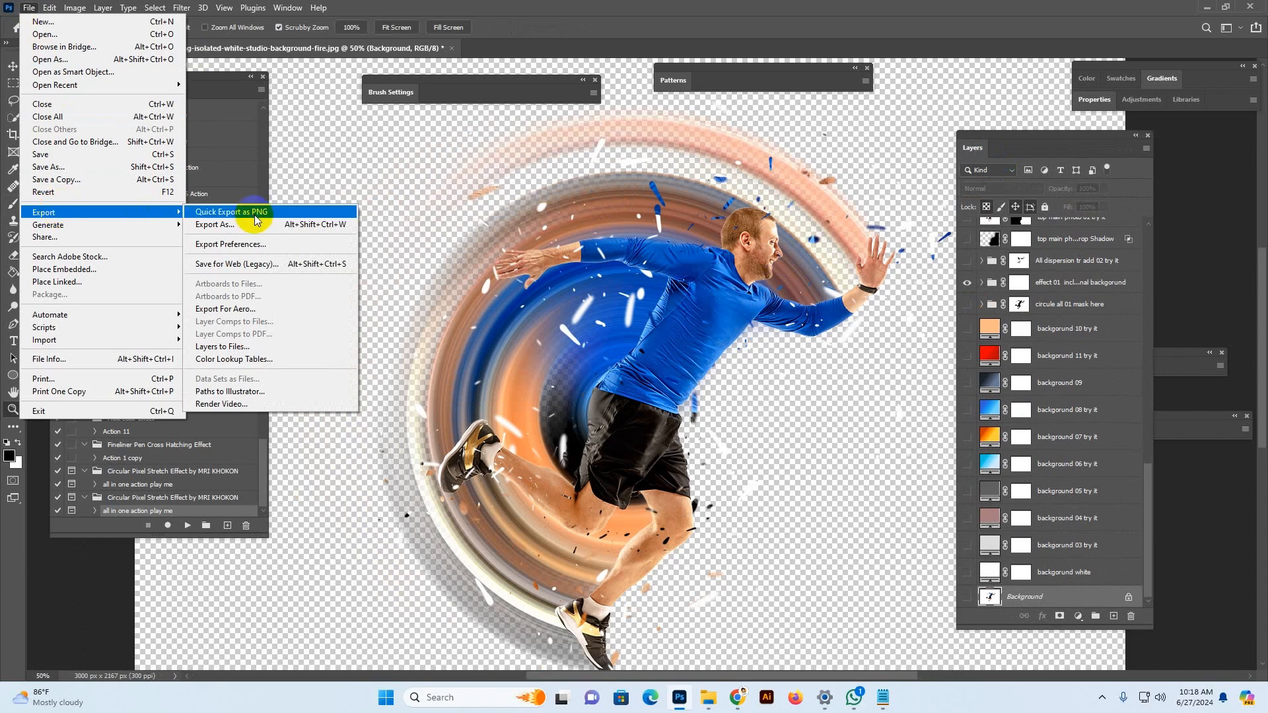
click(1099, 443)
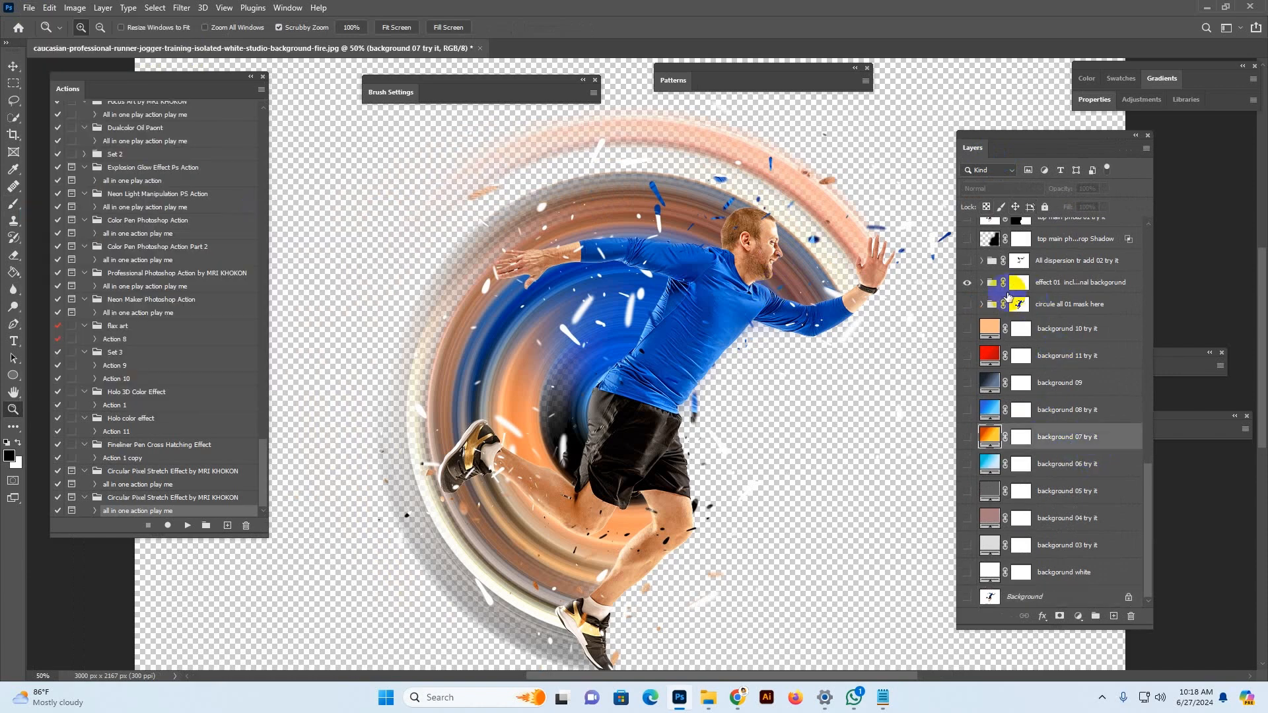
Step: Expand the "effect 01" group and hide its "spark 02" and "spark 01 long" layers
click(983, 284)
click(966, 368)
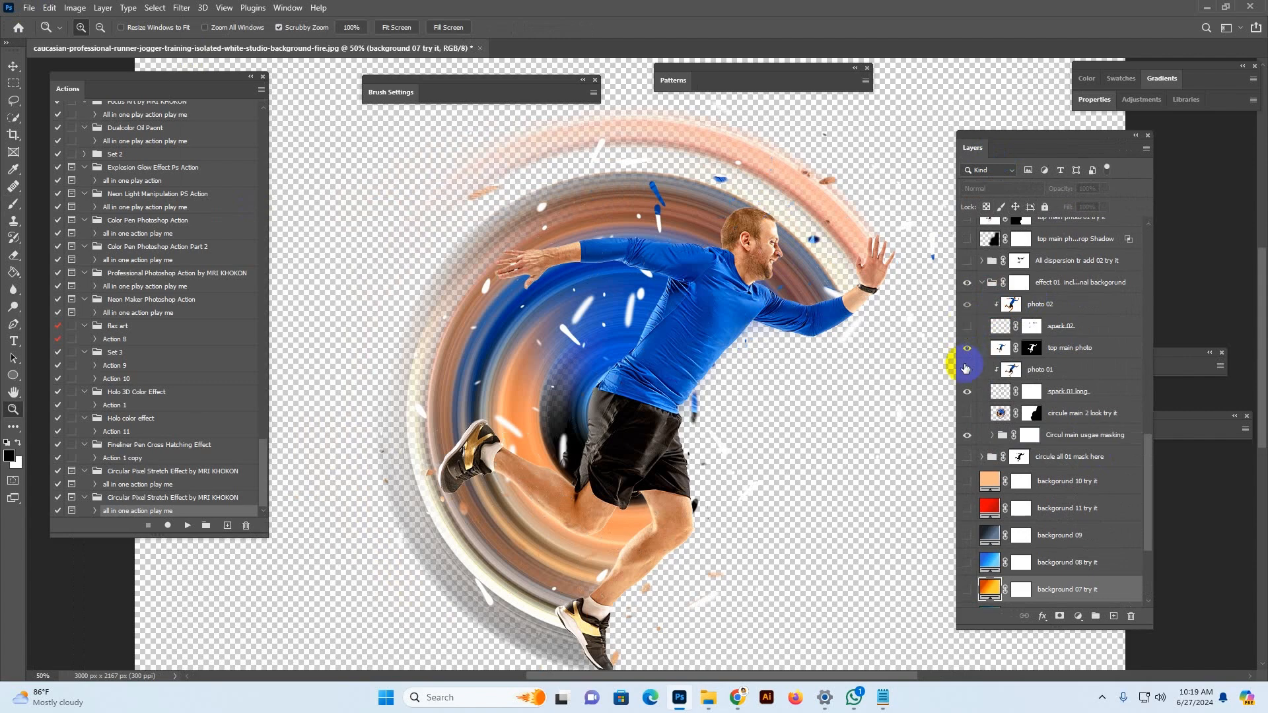
click(968, 373)
click(968, 374)
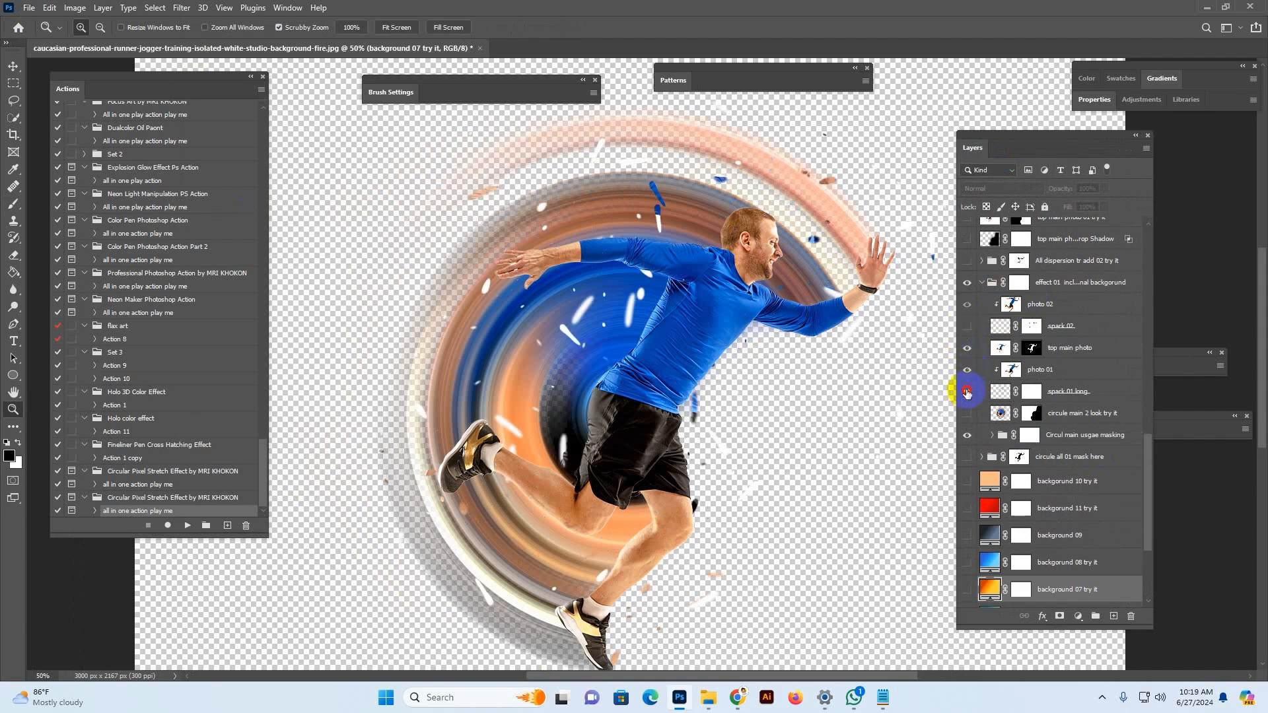
click(966, 391)
Step: Check the available export formats, including quick PNG export, for the transparent version without sparks
click(30, 7)
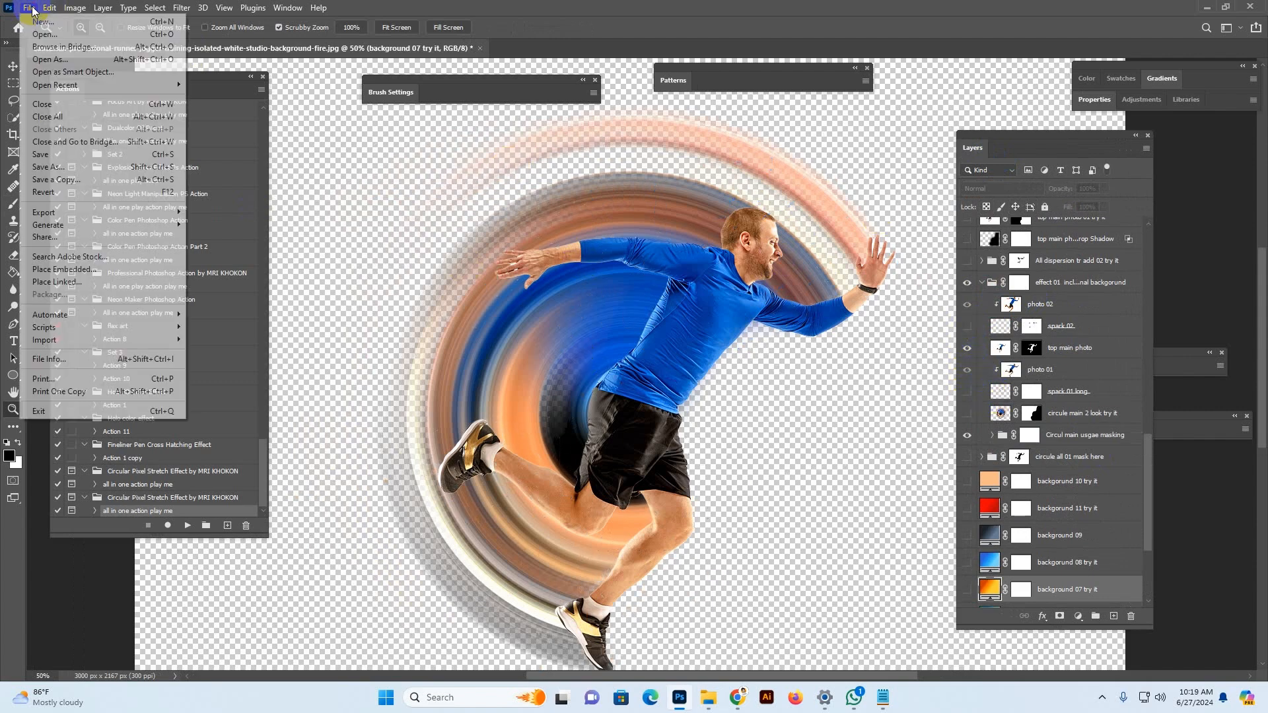
mouse_move(56, 212)
click(244, 216)
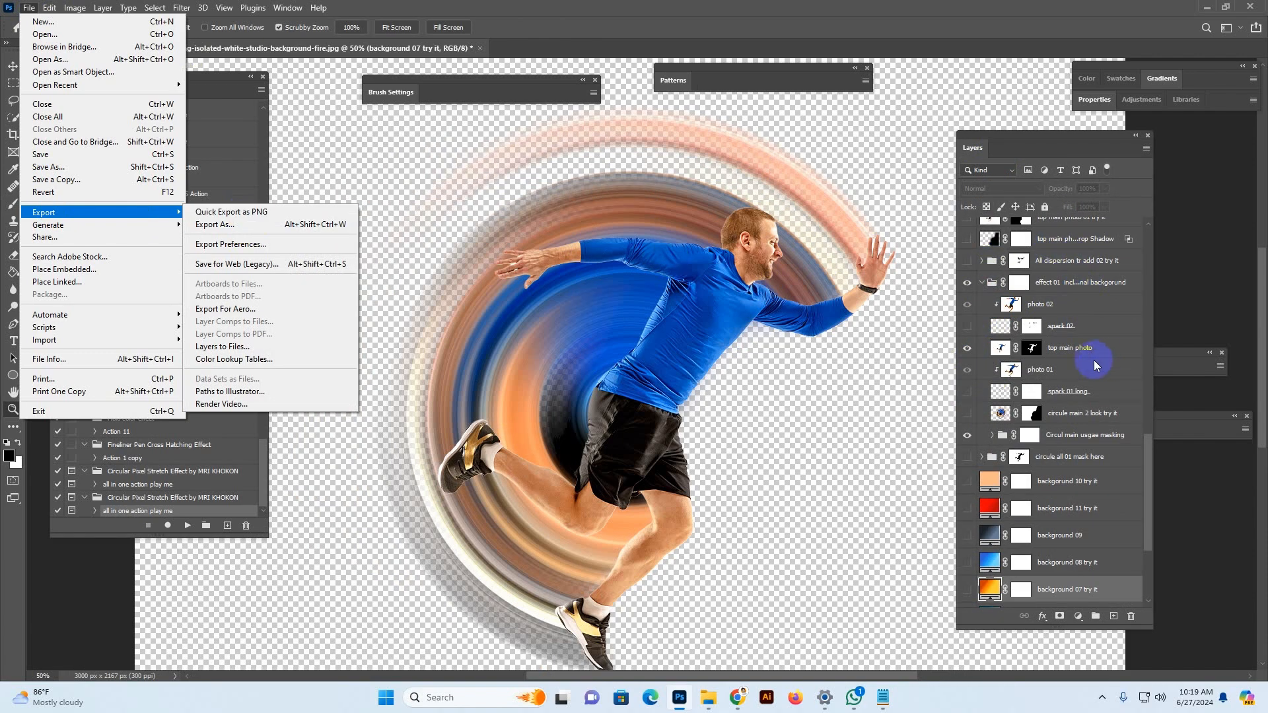
Step: Paint black with a 90 px brush on the "top main photo" mask to blend the runner's back edges into the circle
click(1076, 360)
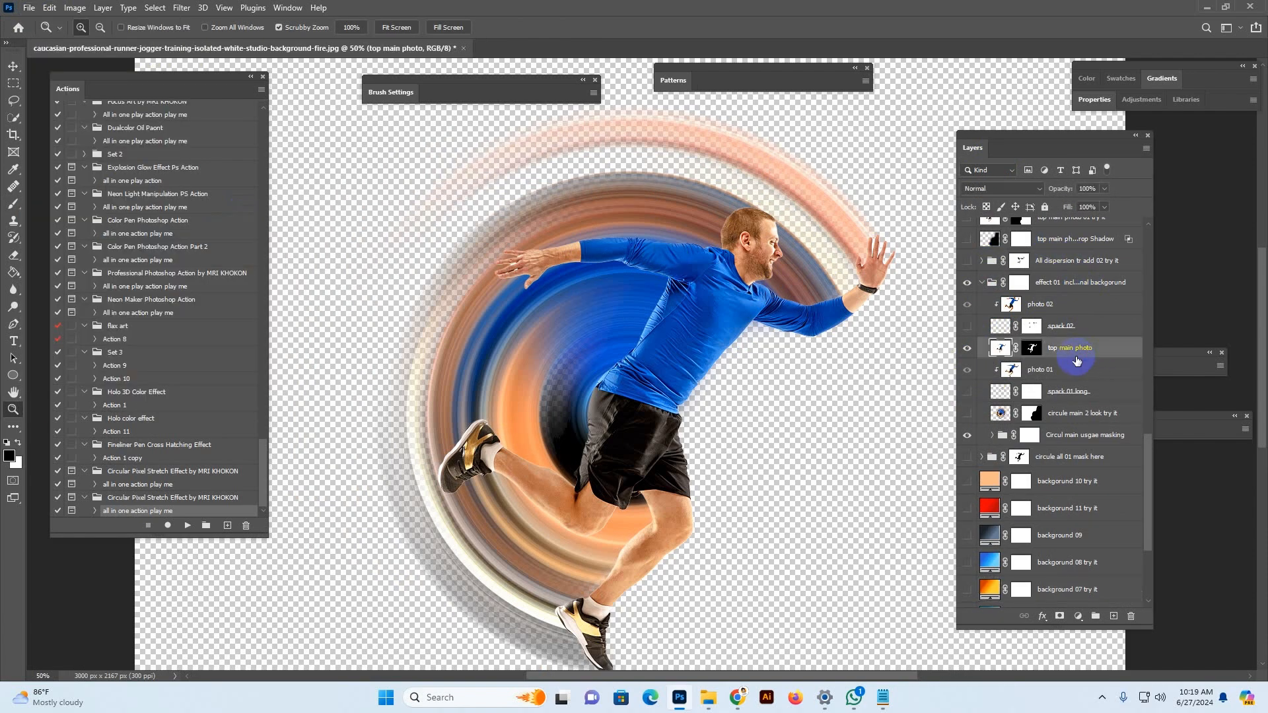
click(967, 348)
click(966, 349)
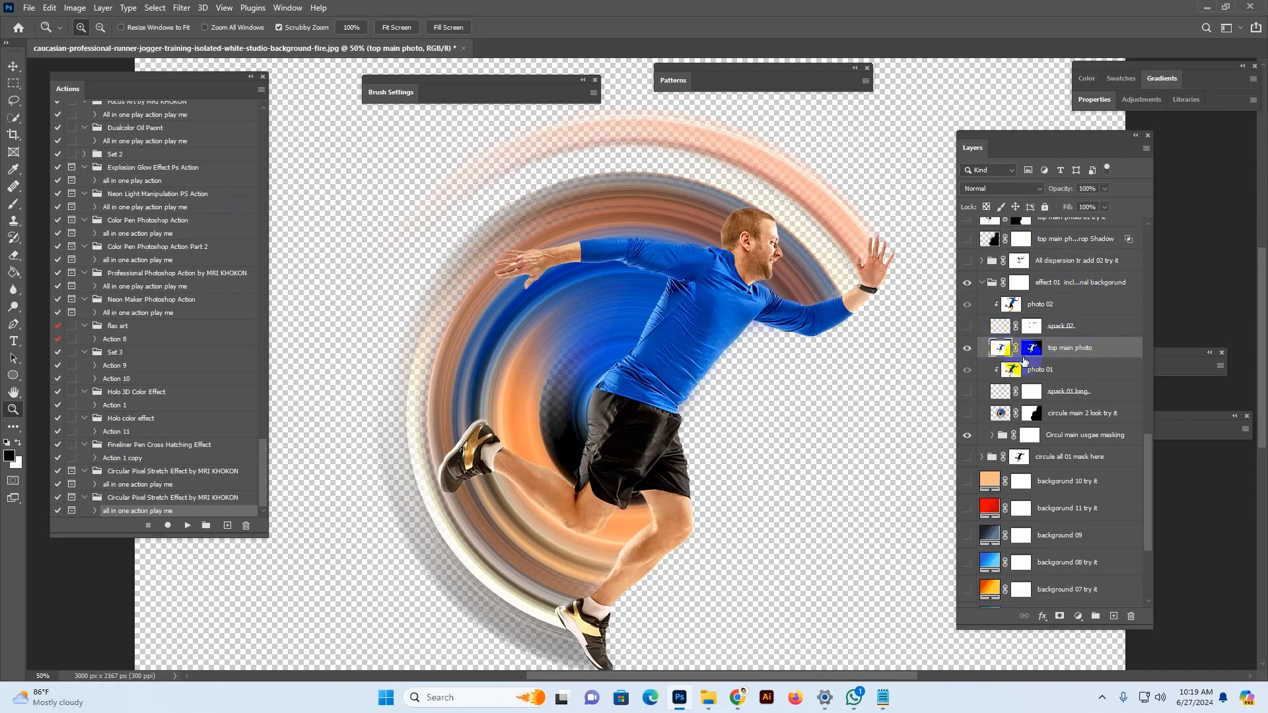
click(1030, 348)
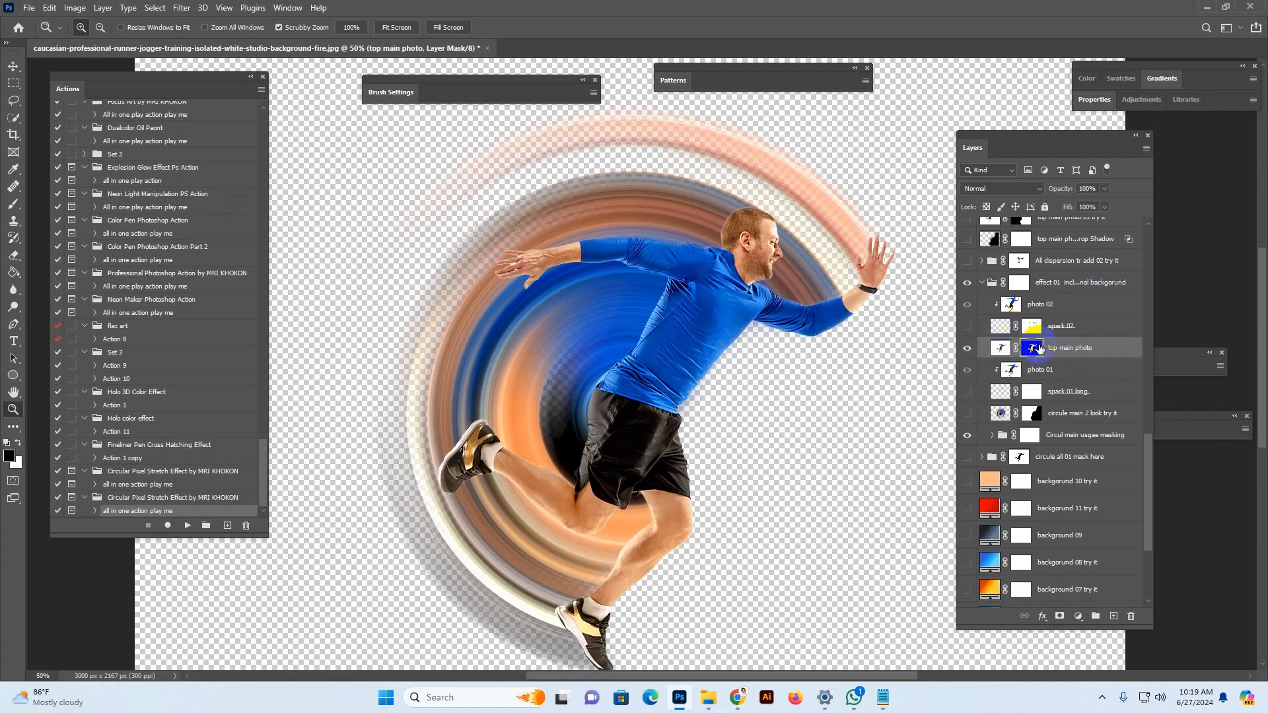
click(13, 204)
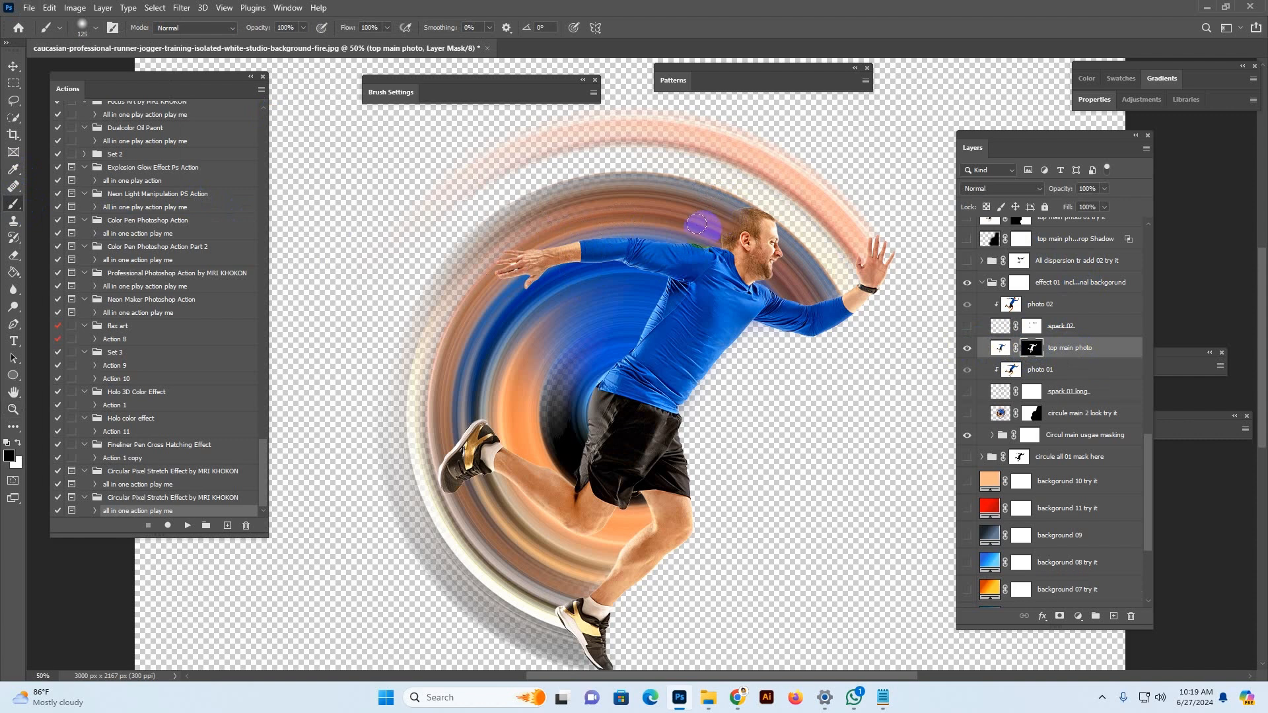
key(bracketleft)
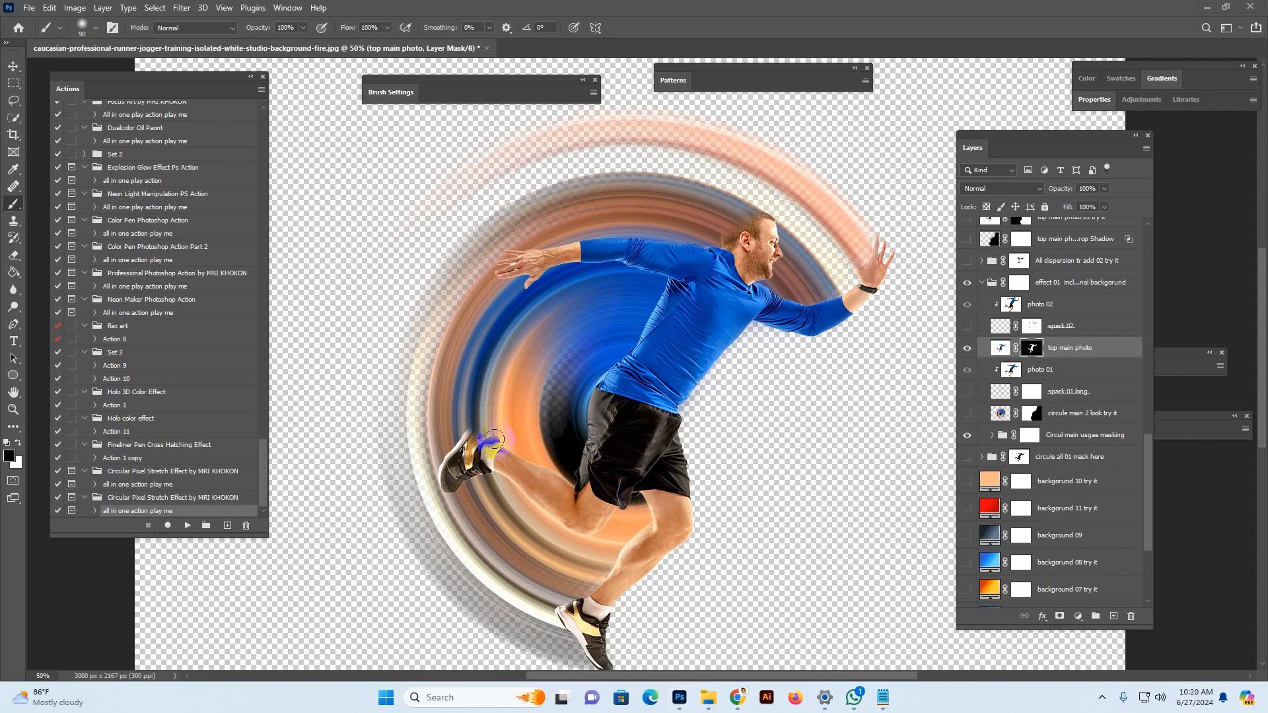
mouse_move(591, 376)
mouse_down()
mouse_move(635, 339)
mouse_move(621, 360)
mouse_move(656, 295)
mouse_move(637, 319)
mouse_up()
Step: Preview solid and gradient background layers 10, 11, 09 and 08 behind the effect, toggling them one at a time
scroll(1027, 371, down, 2)
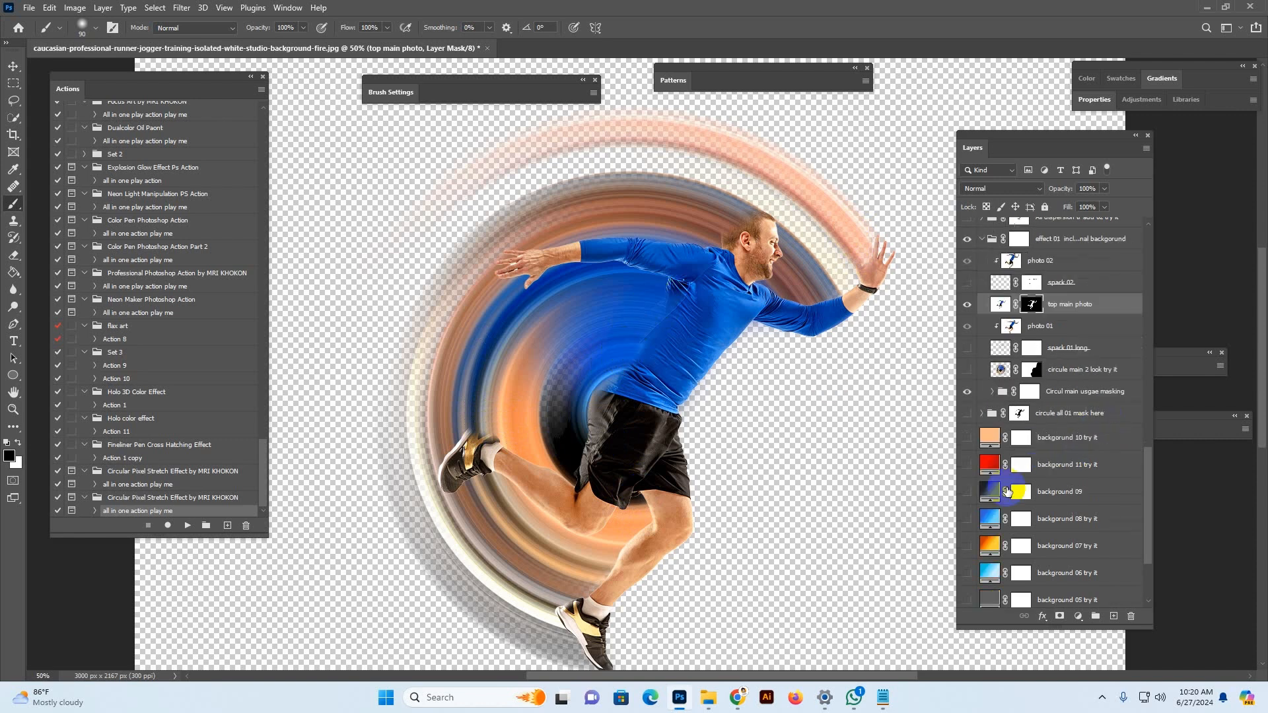
click(967, 437)
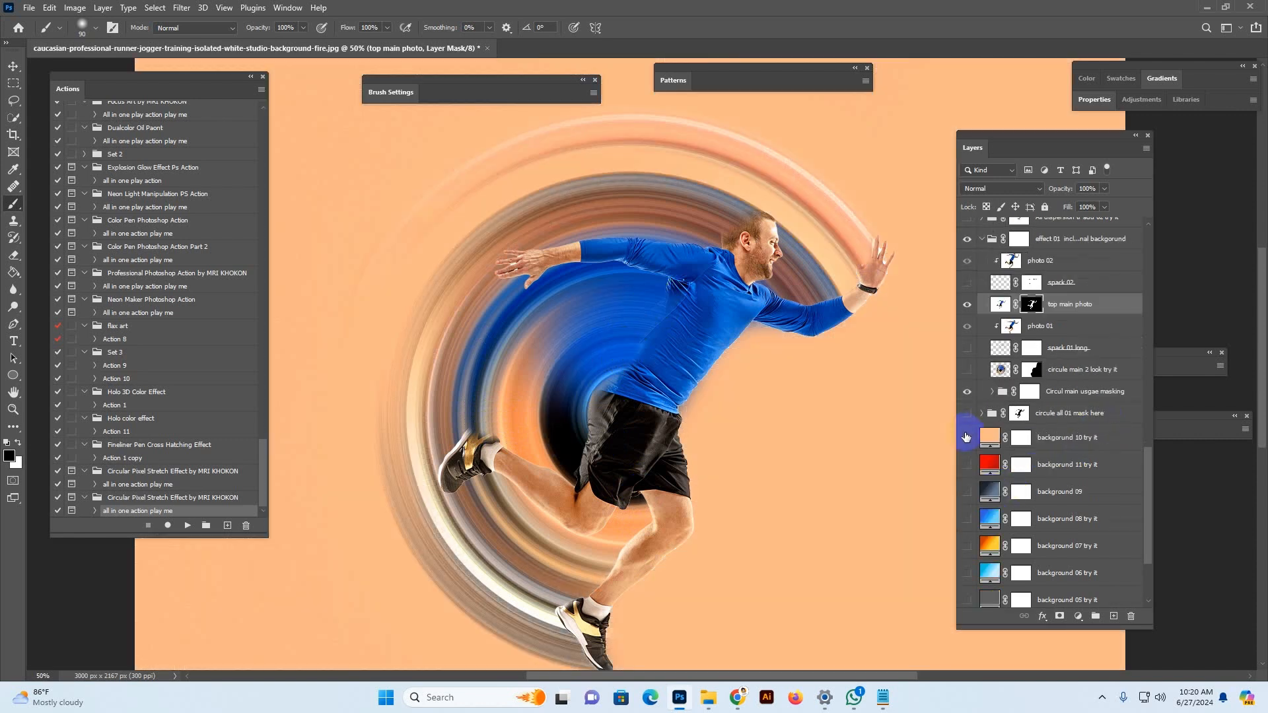
click(978, 449)
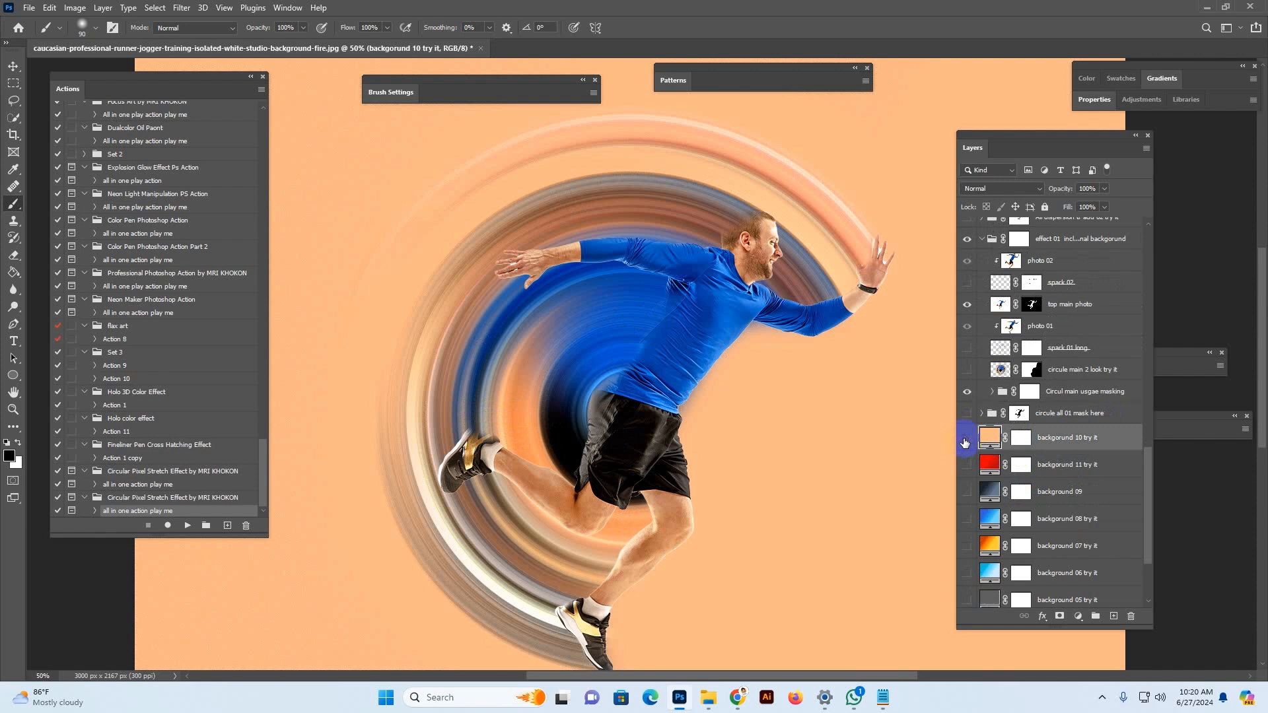
click(967, 437)
click(967, 464)
click(968, 464)
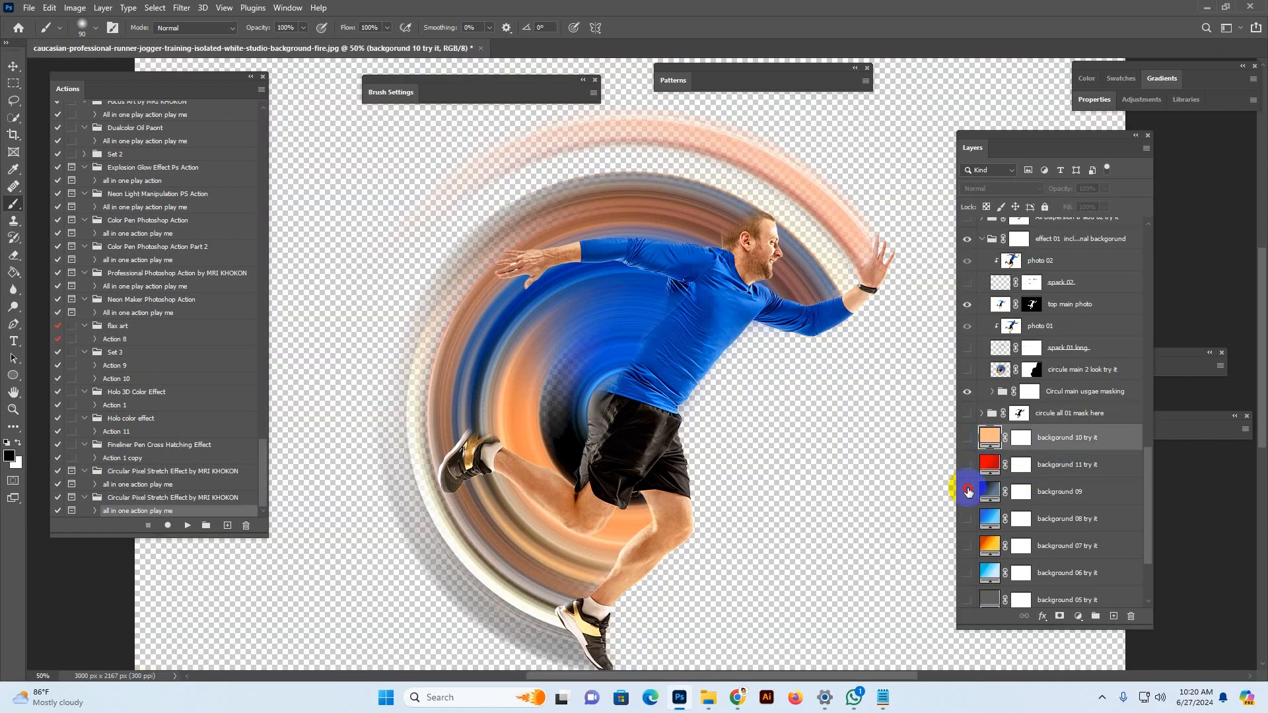
click(967, 491)
click(968, 491)
click(966, 521)
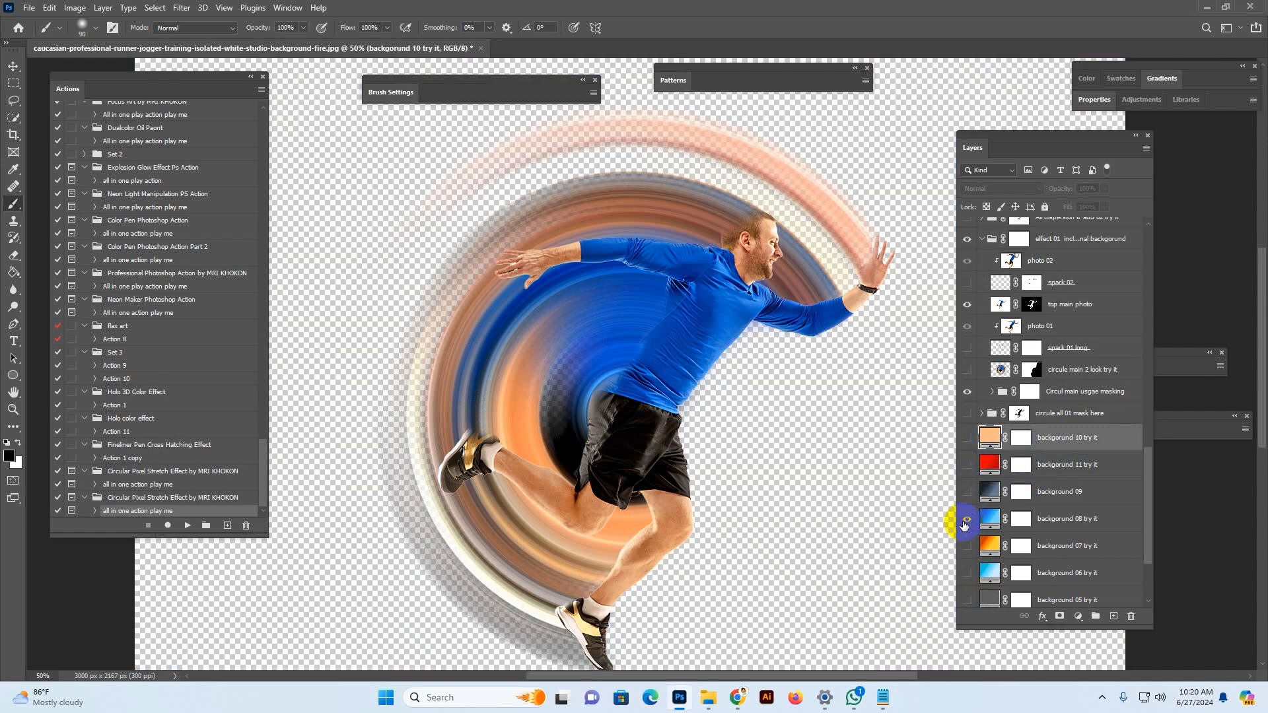
click(966, 521)
Step: Show "backgorund 10 try it" and set its fill color to blue 2d7fdf, sampled from the runner's shirt
click(967, 437)
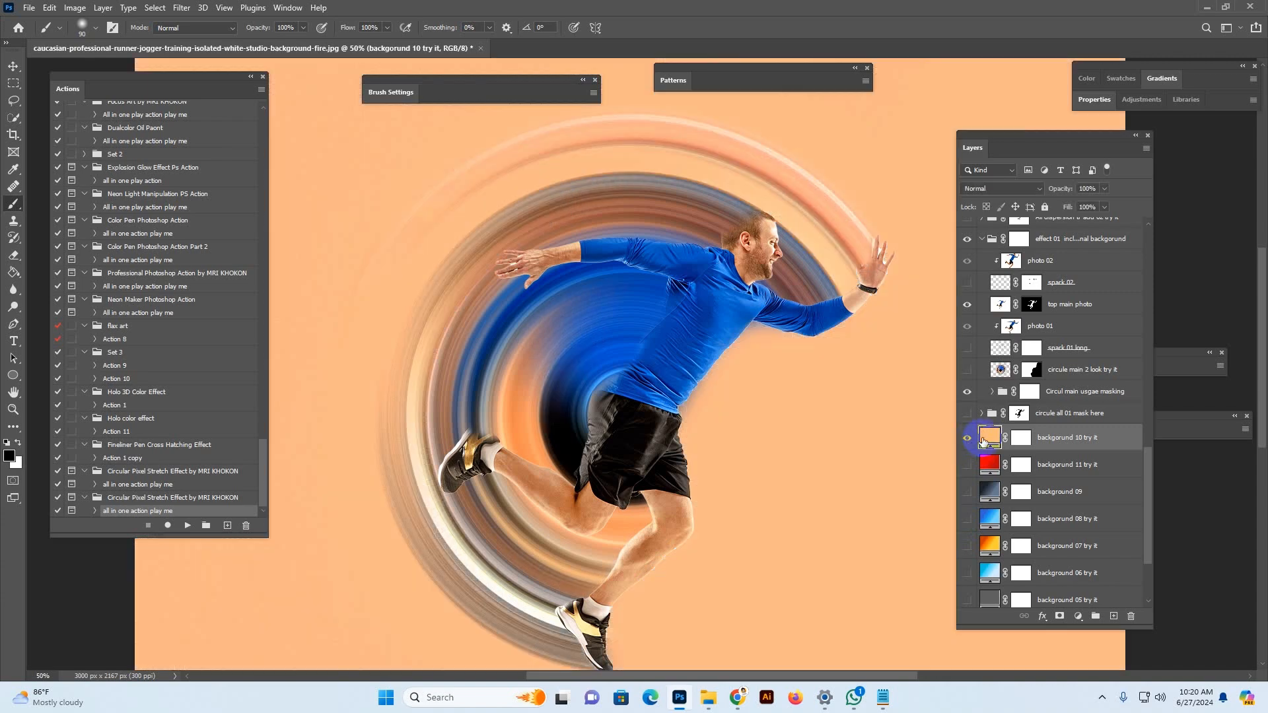
double_click(988, 437)
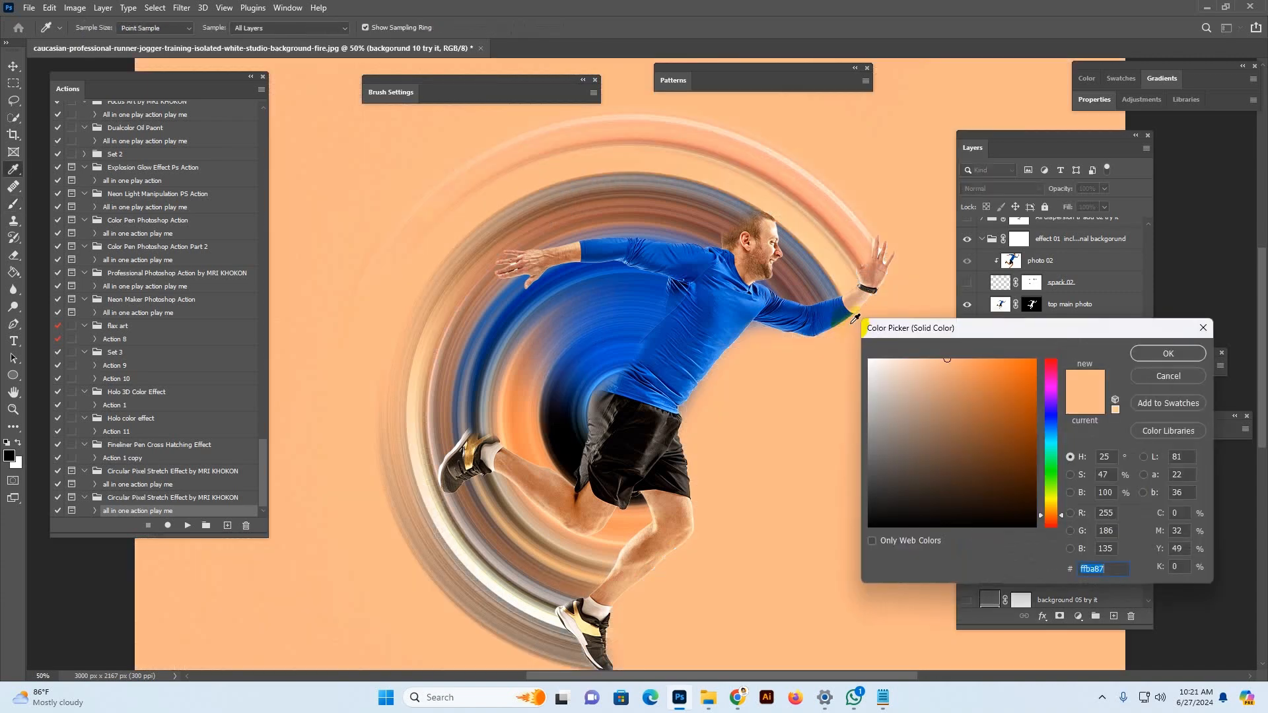
click(835, 309)
click(652, 428)
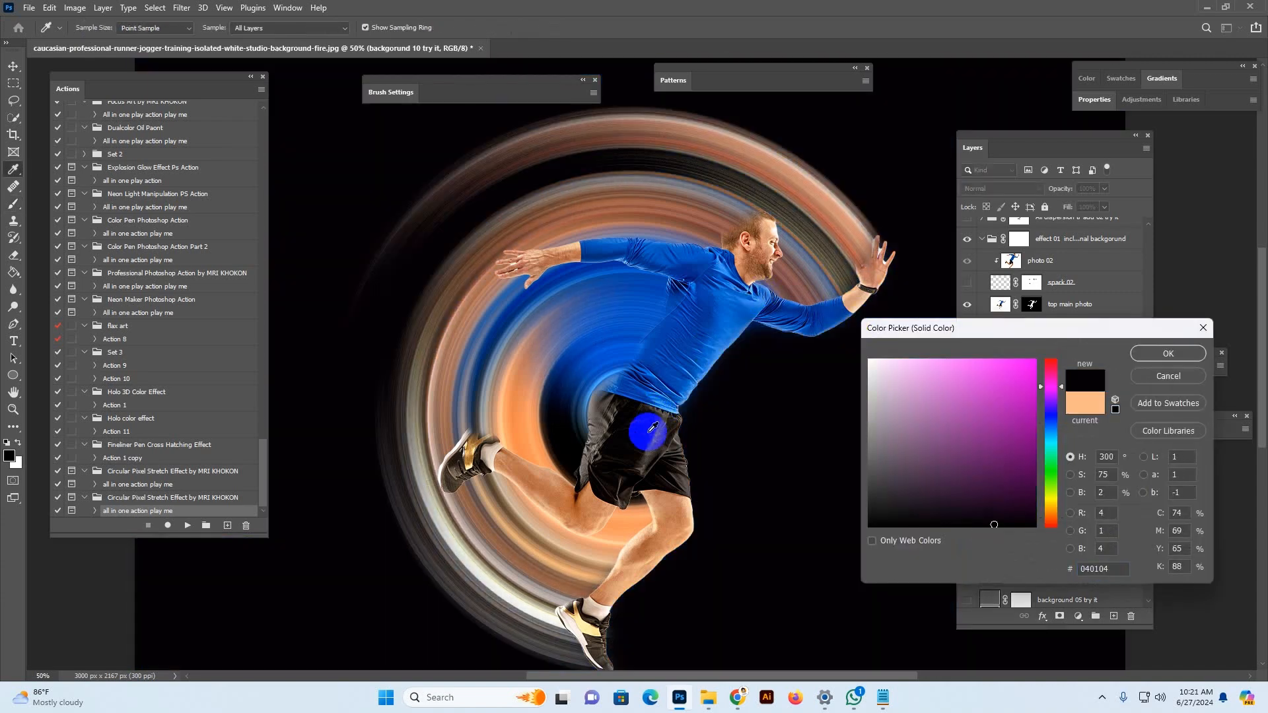
click(623, 378)
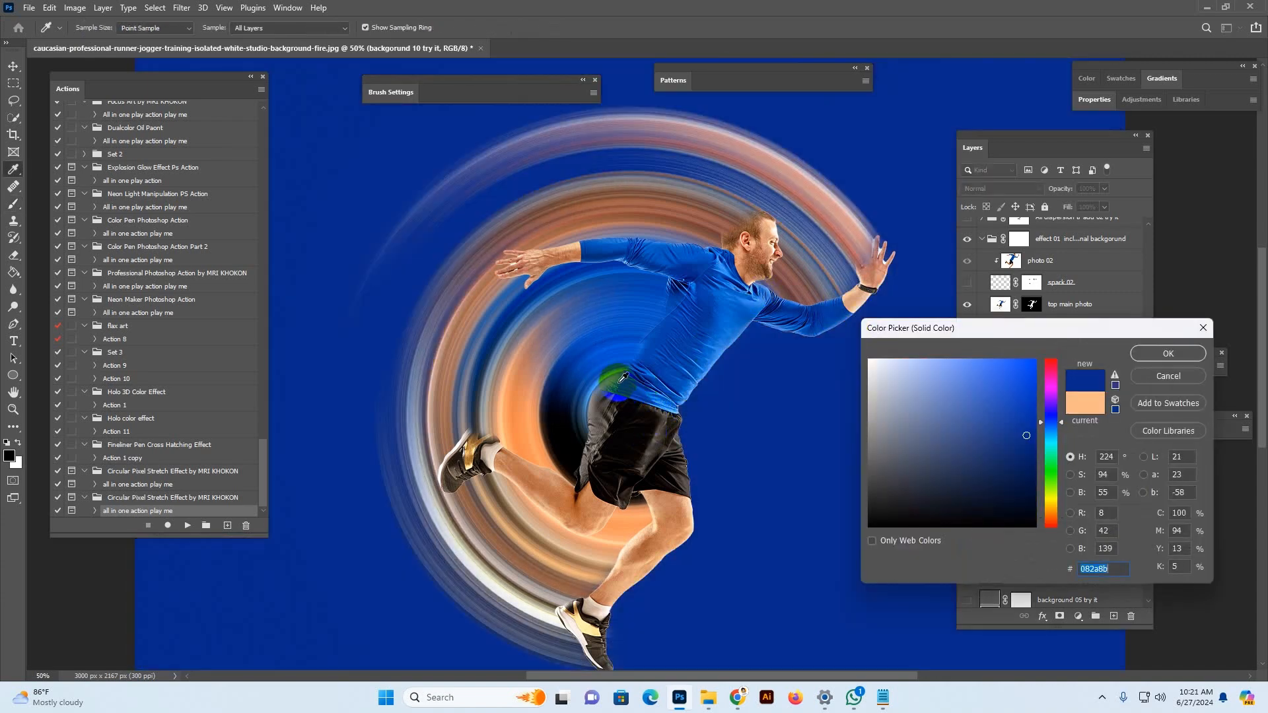
click(770, 228)
click(766, 236)
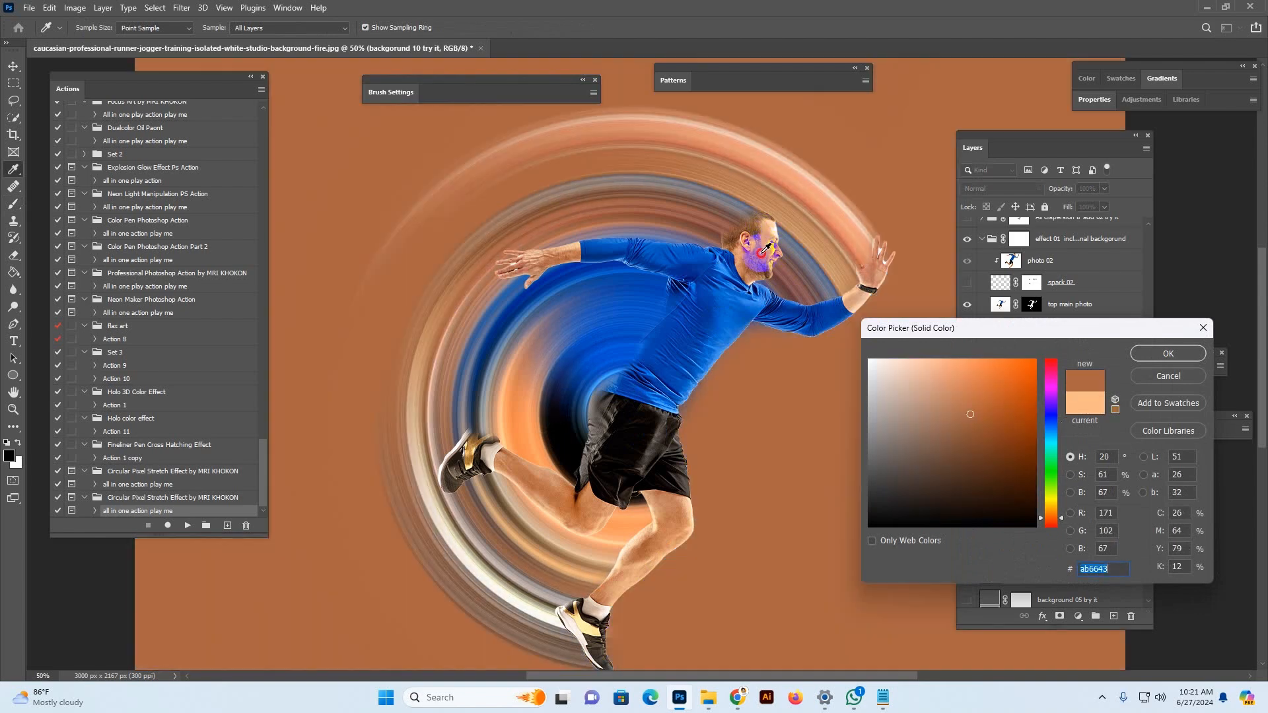
click(763, 251)
click(752, 303)
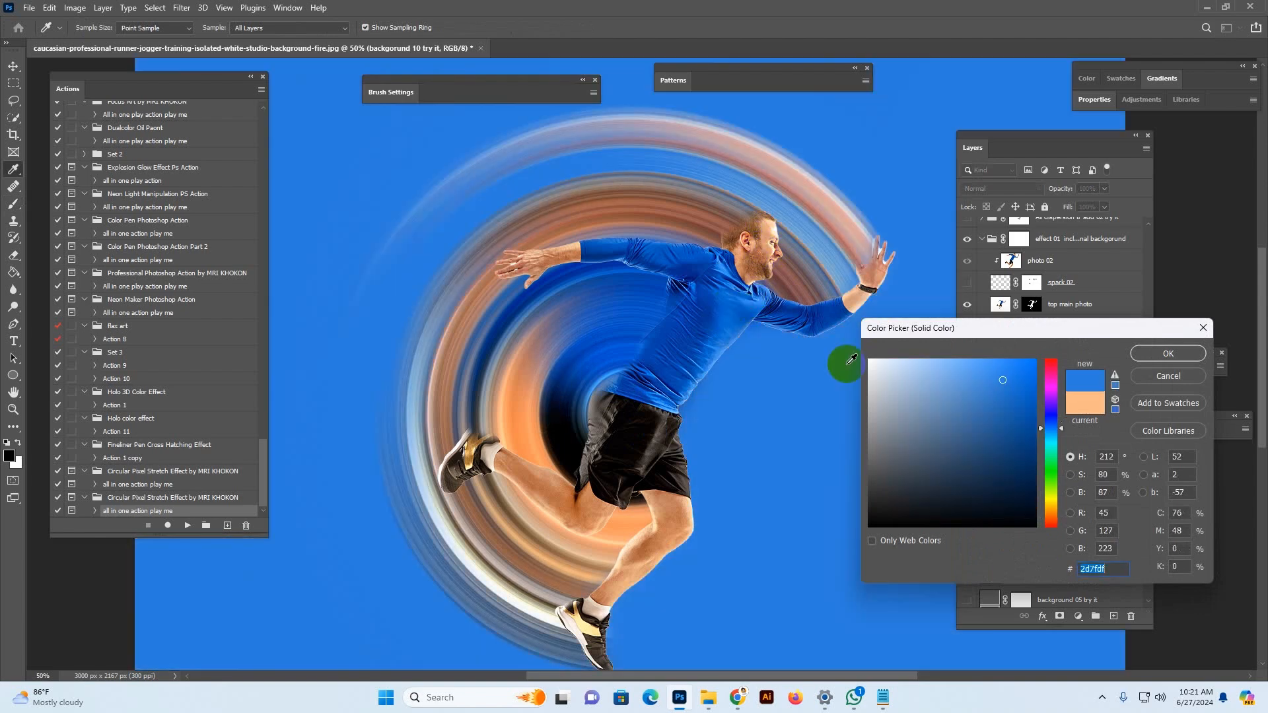
click(1168, 354)
Step: Show the "circule main 2 look try it" layer and lower its opacity to 41%
key(z)
alt+click(713, 285)
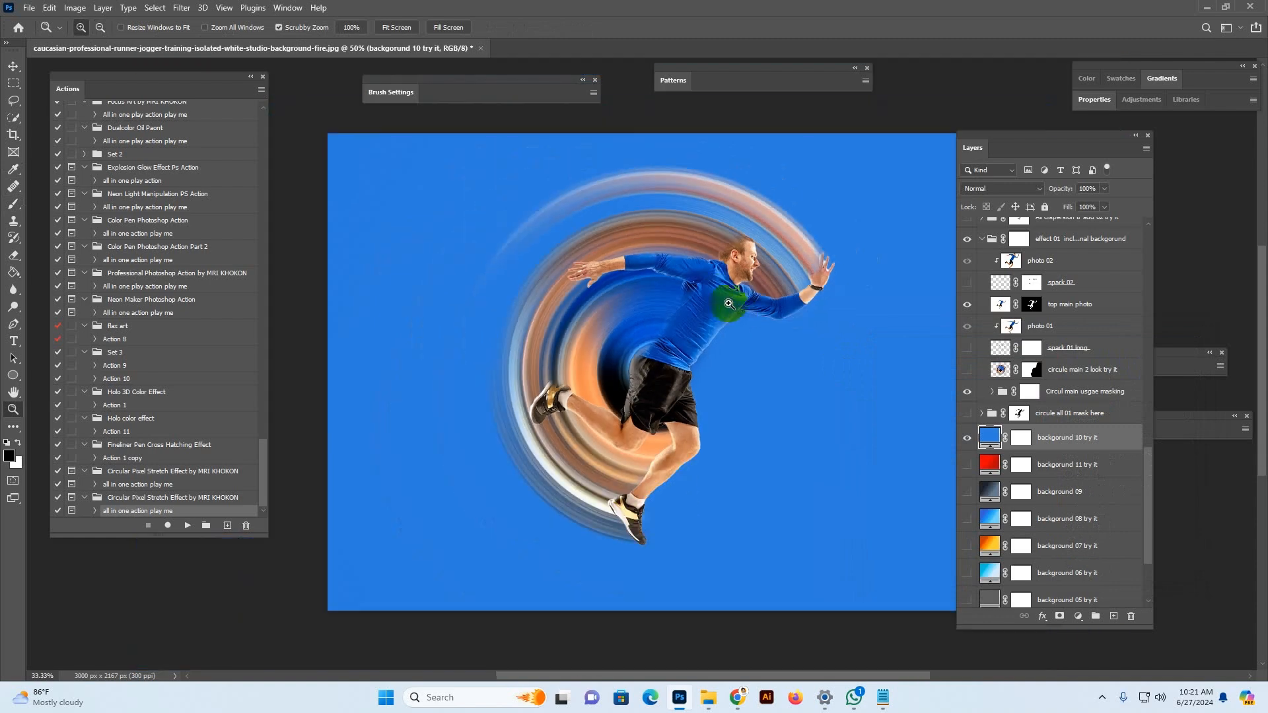
click(673, 266)
drag(677, 267, 704, 296)
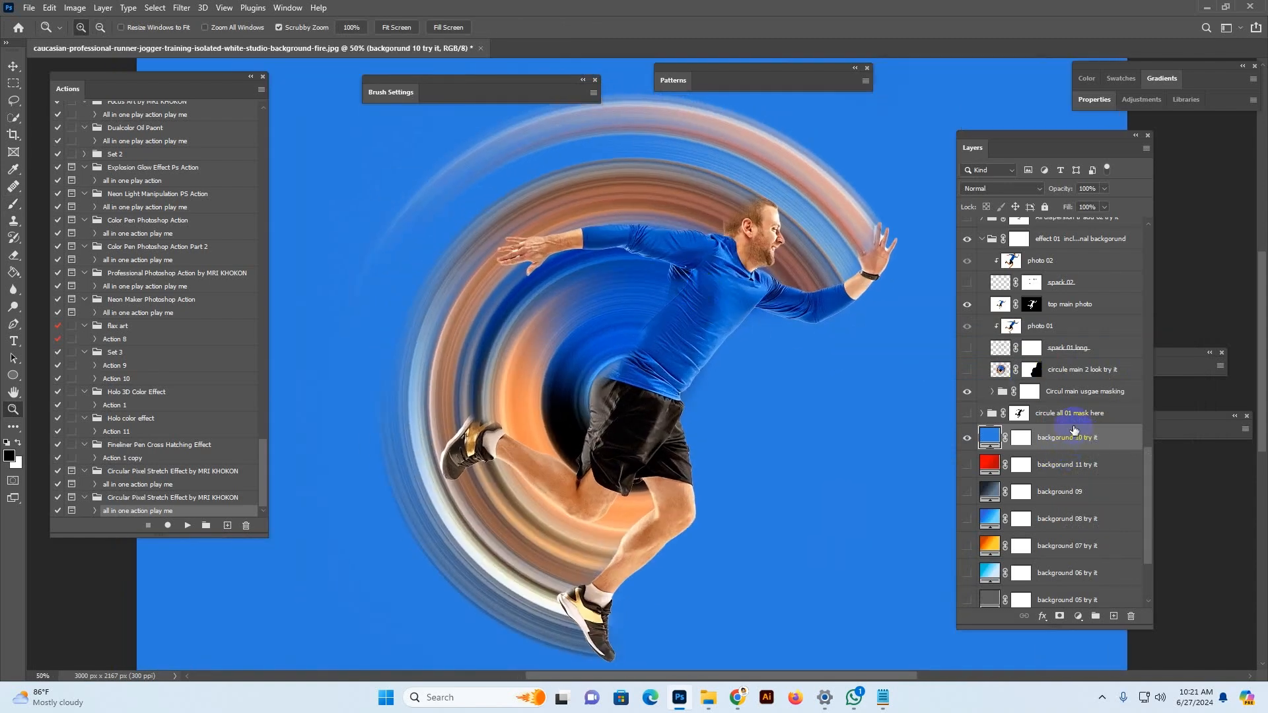
click(982, 369)
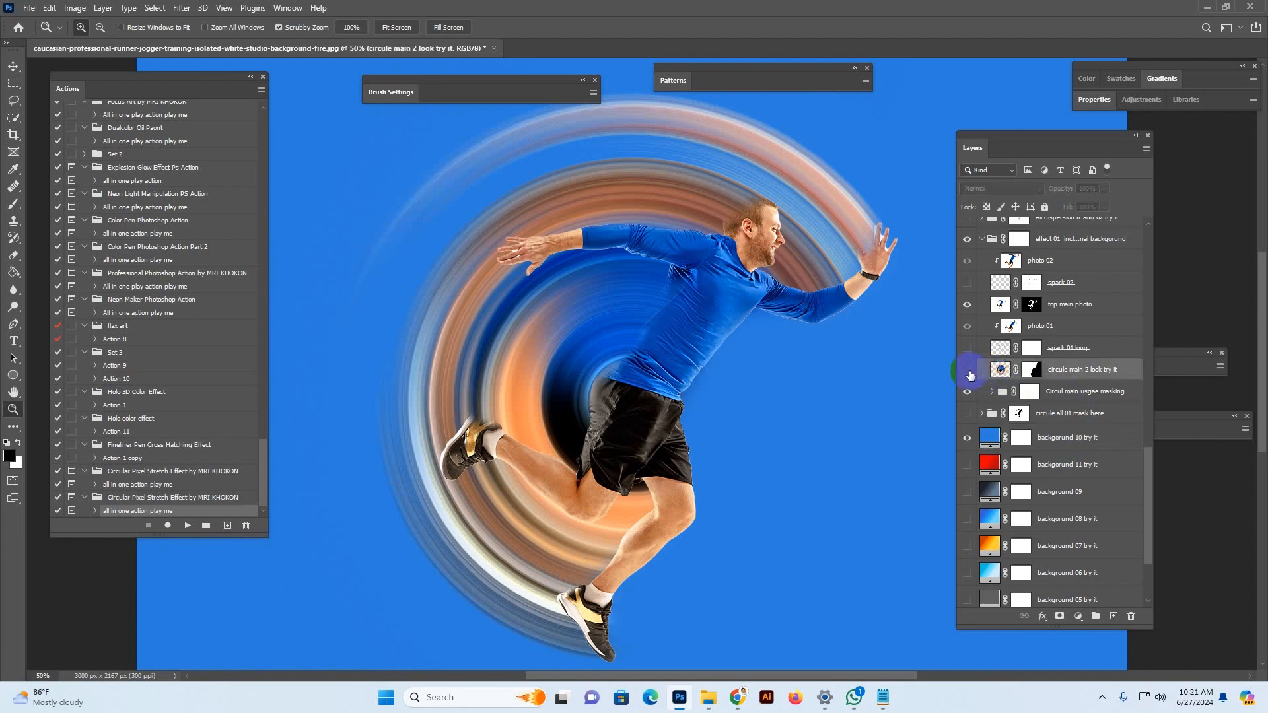
click(967, 371)
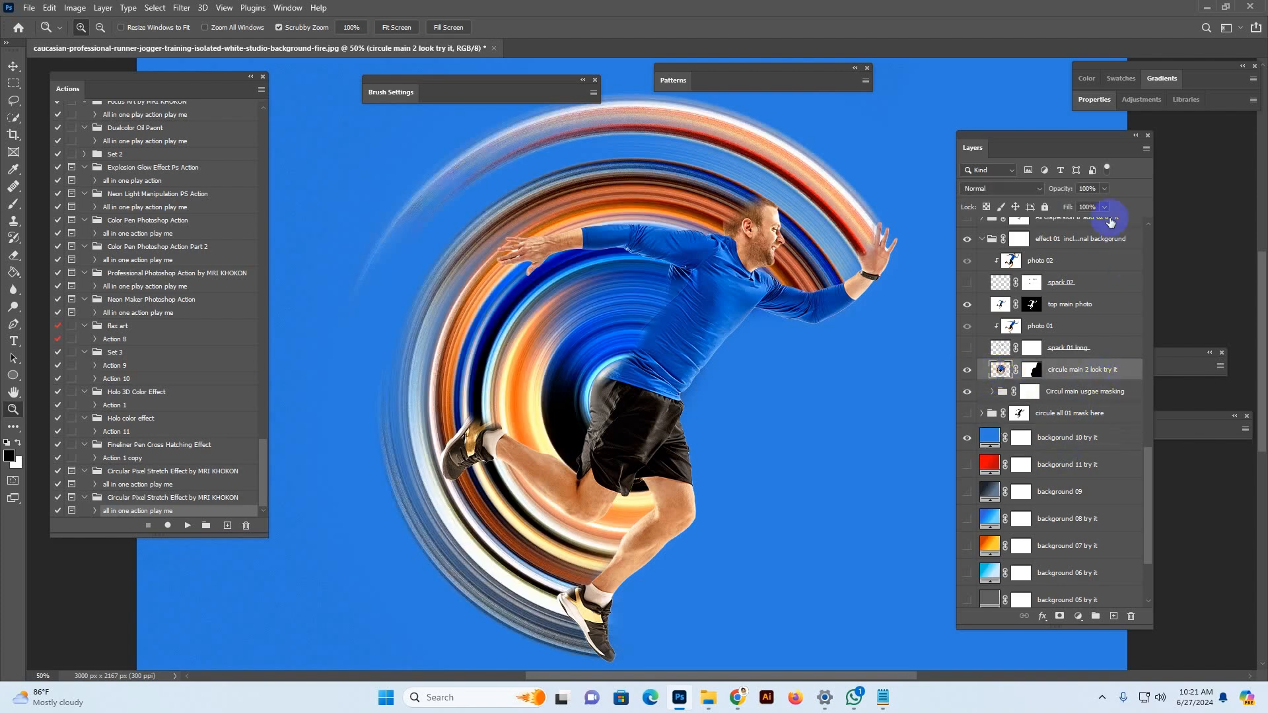
click(1103, 188)
drag(1090, 204, 1073, 206)
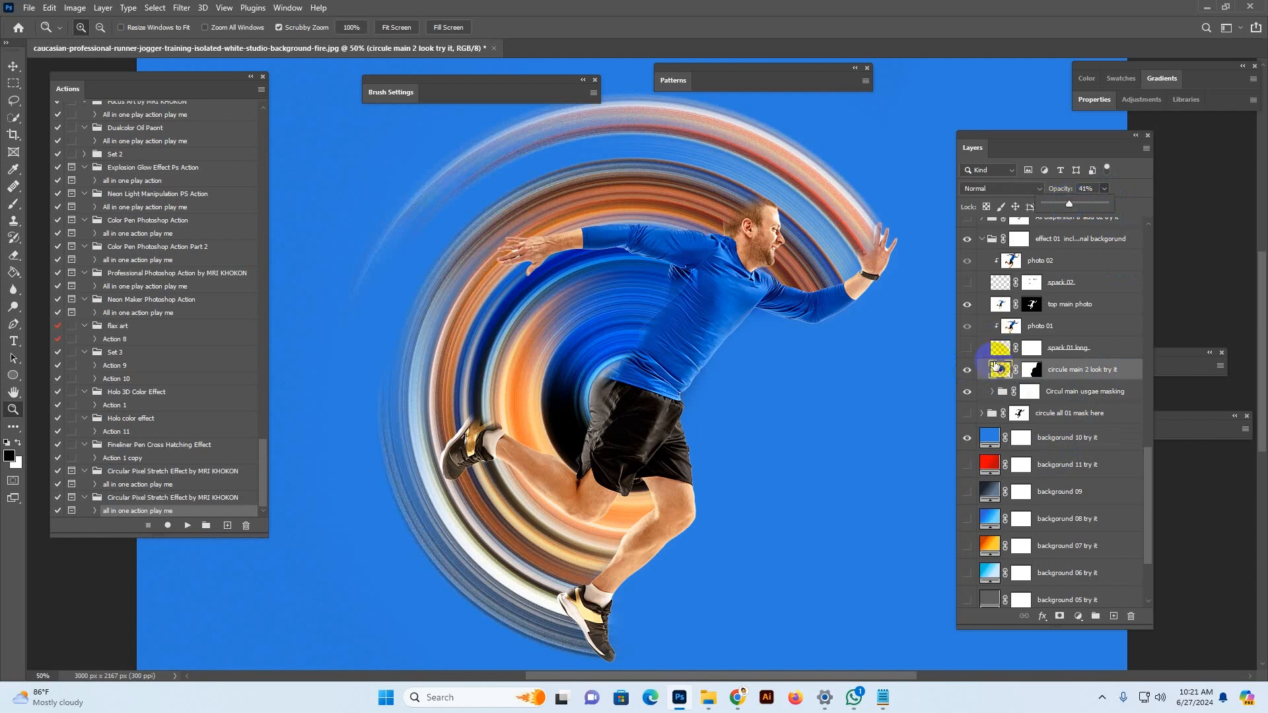
click(967, 372)
click(966, 372)
Step: Collapse and hide the "effect 01" group, and show the "circule all 01 mask here" group
scroll(983, 310, up, 3)
click(982, 305)
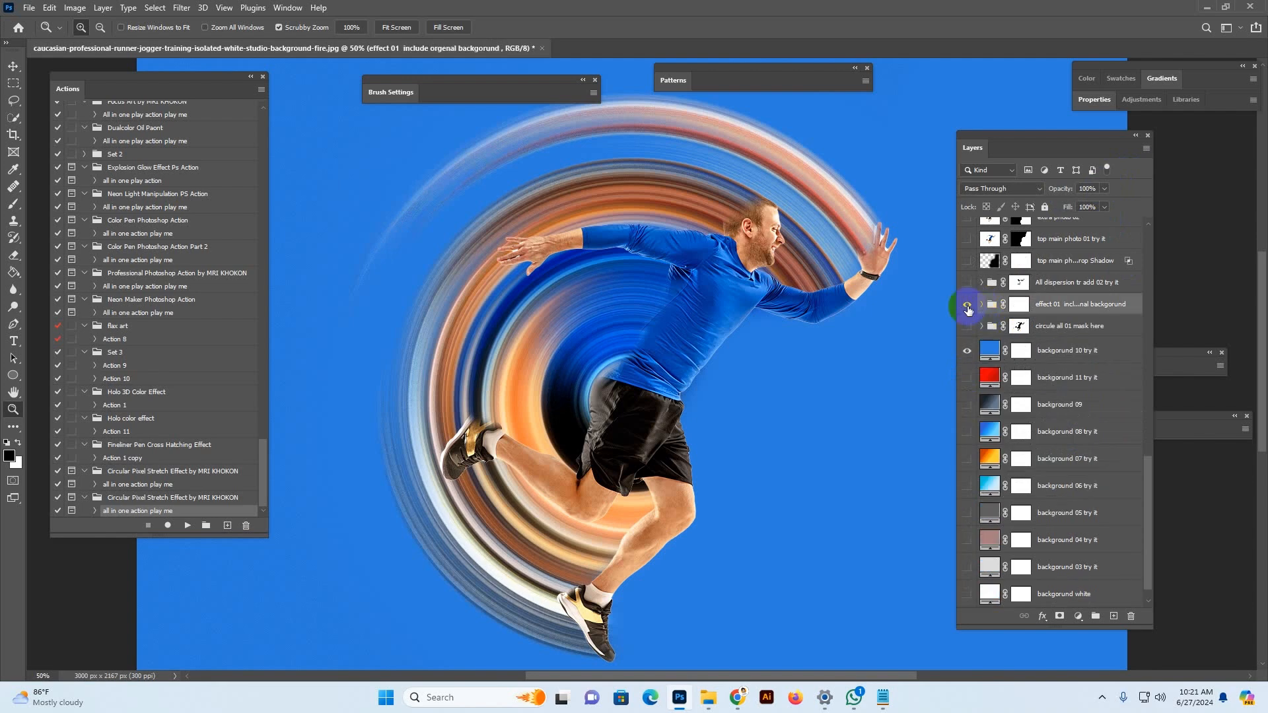
click(967, 305)
click(1070, 326)
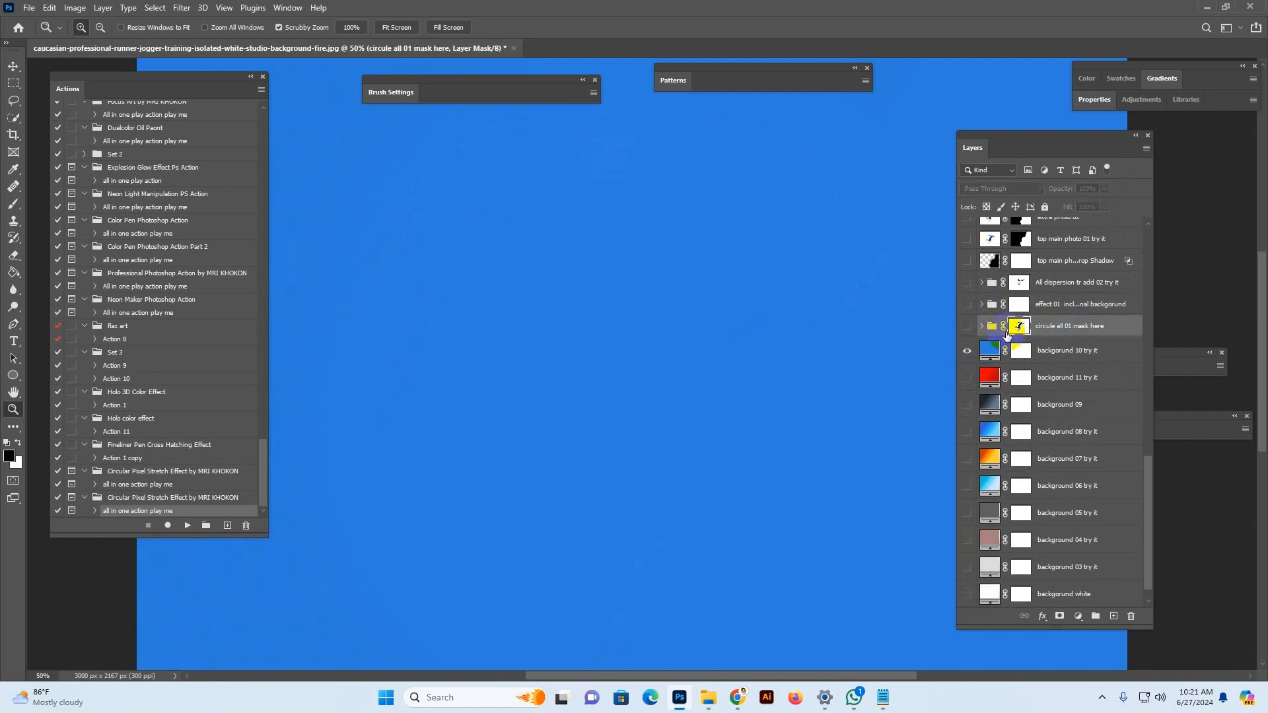
click(966, 328)
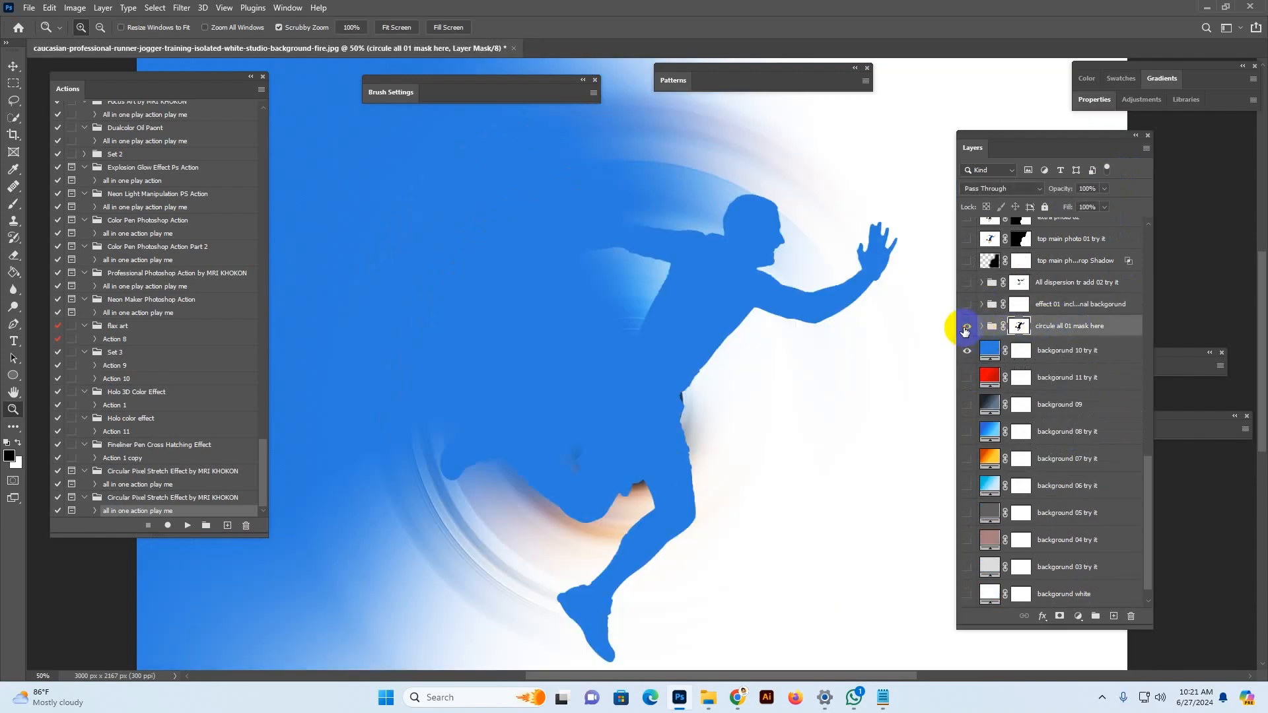
Step: Show the "All dispersion tr add 02 try it" and "effect 01" groups and hide the "backgorund 10 try it" layer
click(967, 284)
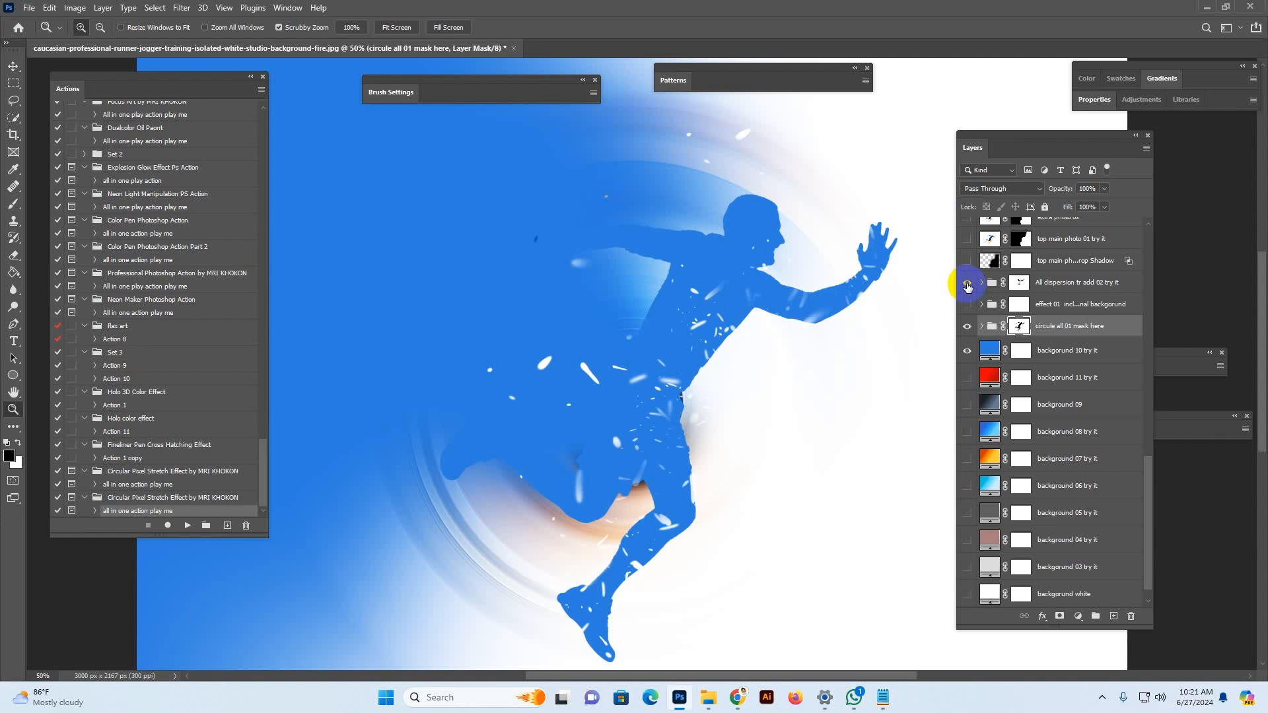
click(966, 305)
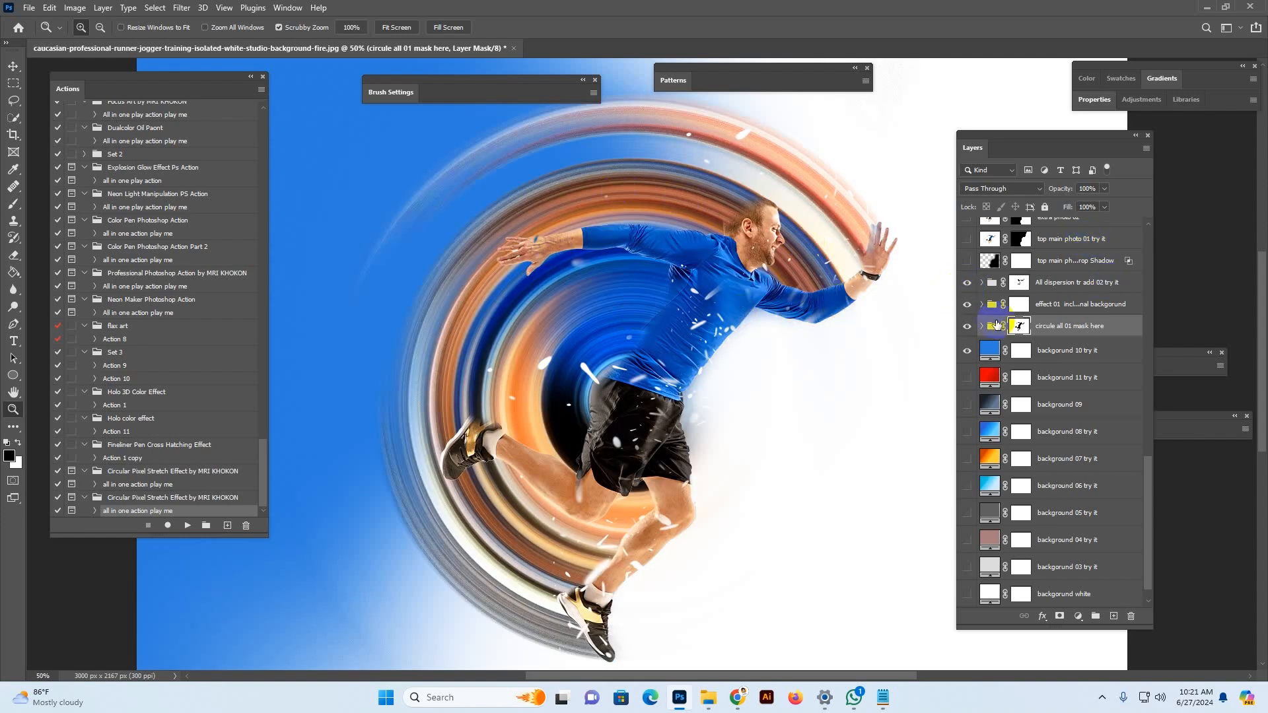
click(964, 354)
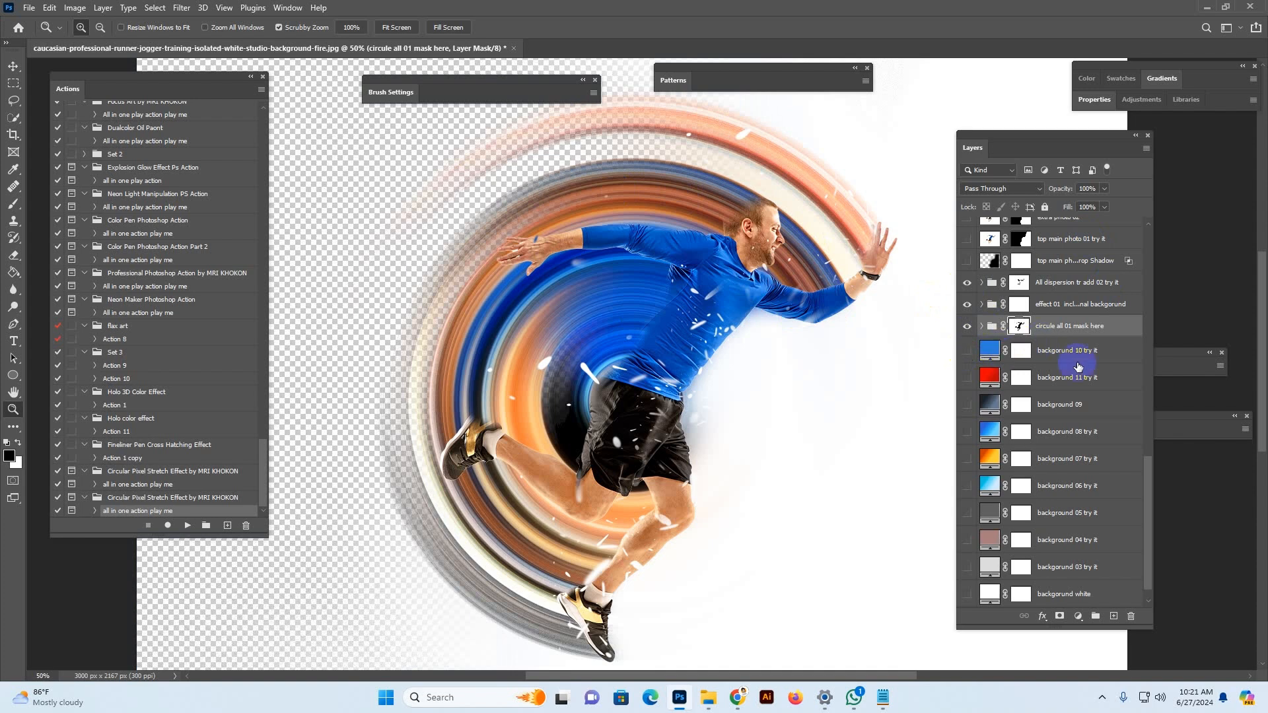
Step: Show the original Background layer beneath the effect groups
scroll(994, 548, down, 1)
click(990, 597)
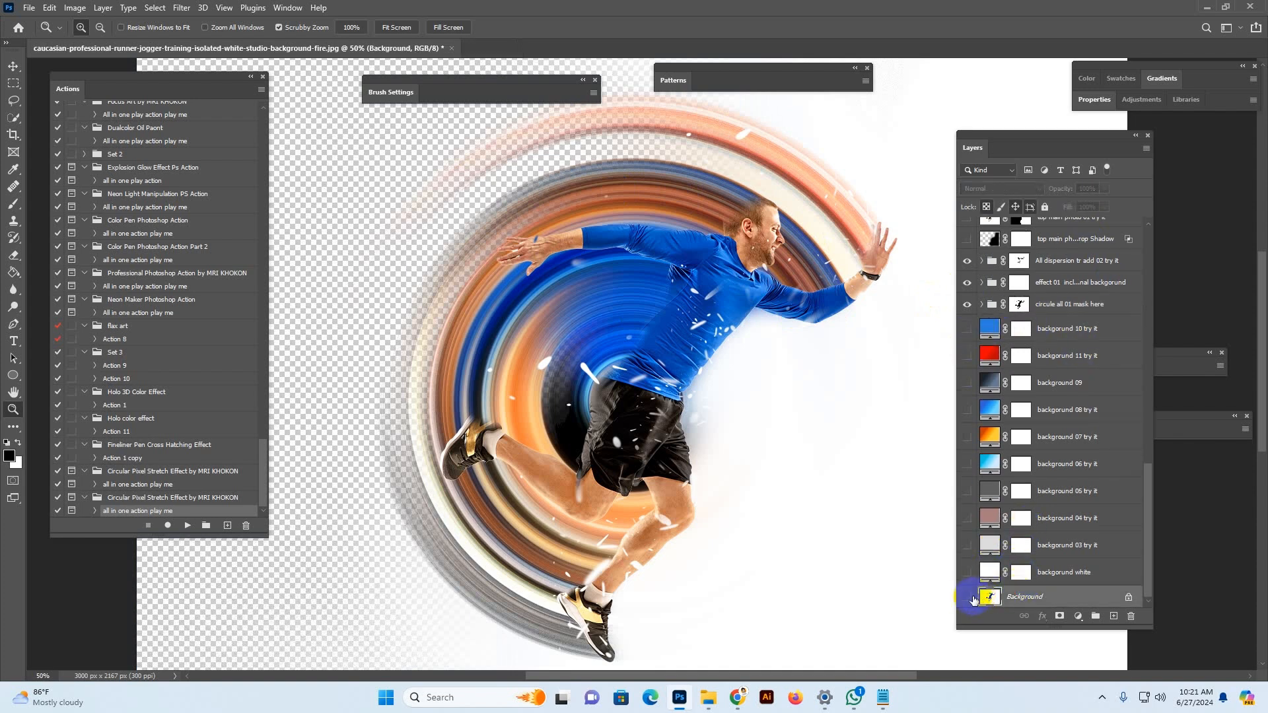
click(966, 596)
click(1019, 597)
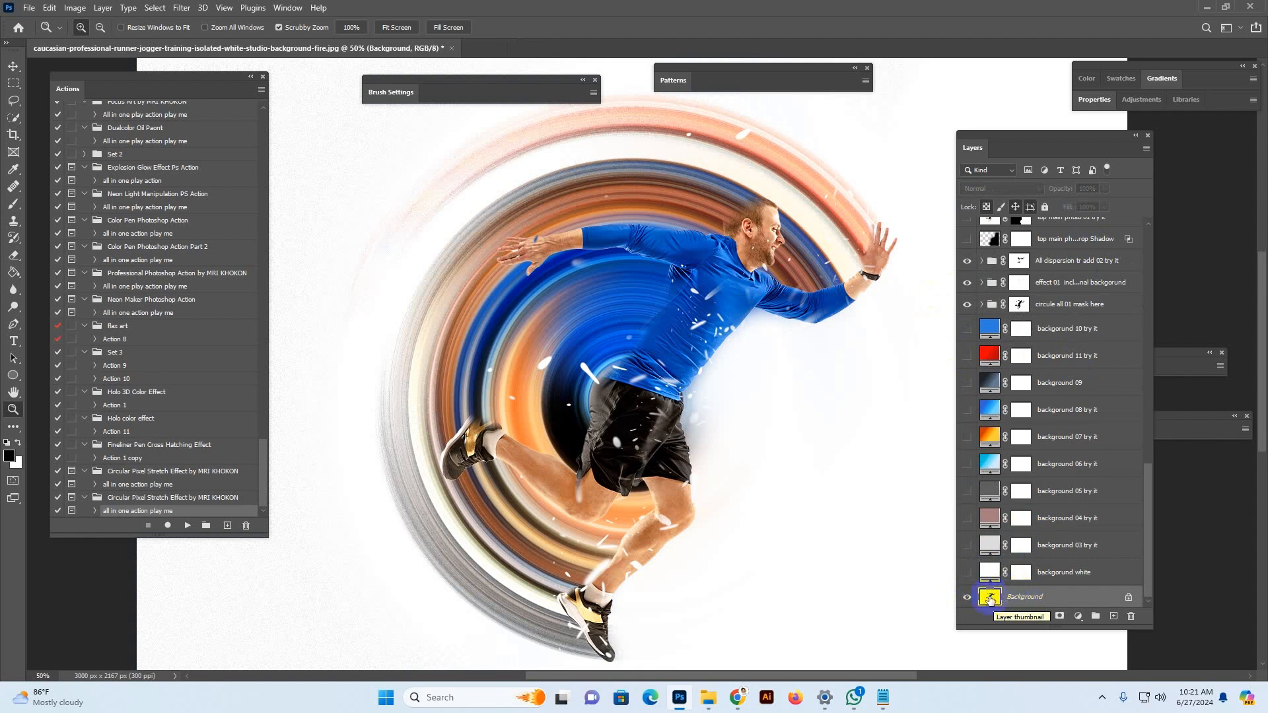
Step: Preview the "adjust 05 try it", "adjust 04 try it", "adjust 03 try it" and "add more color 01 try it" layers, hiding each again
scroll(1050, 320, up, 3)
click(1071, 304)
scroll(1069, 291, up, 10)
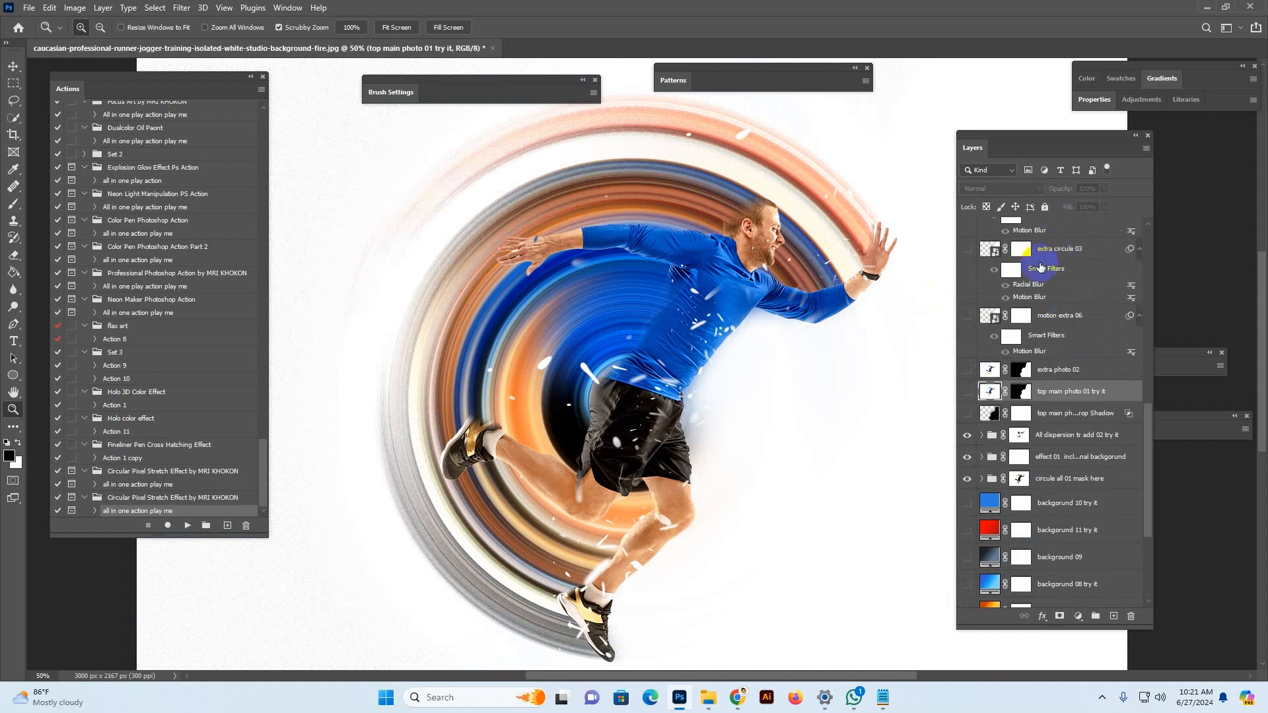
click(986, 260)
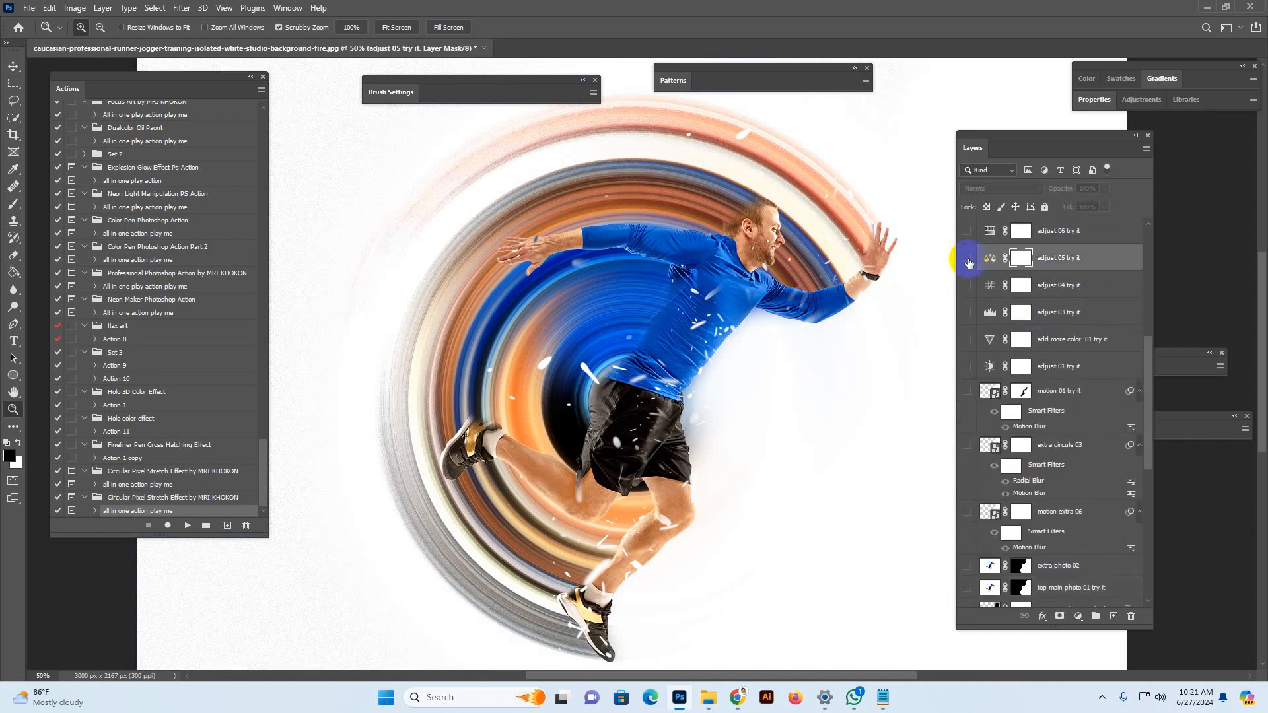
click(966, 261)
click(966, 288)
click(966, 288)
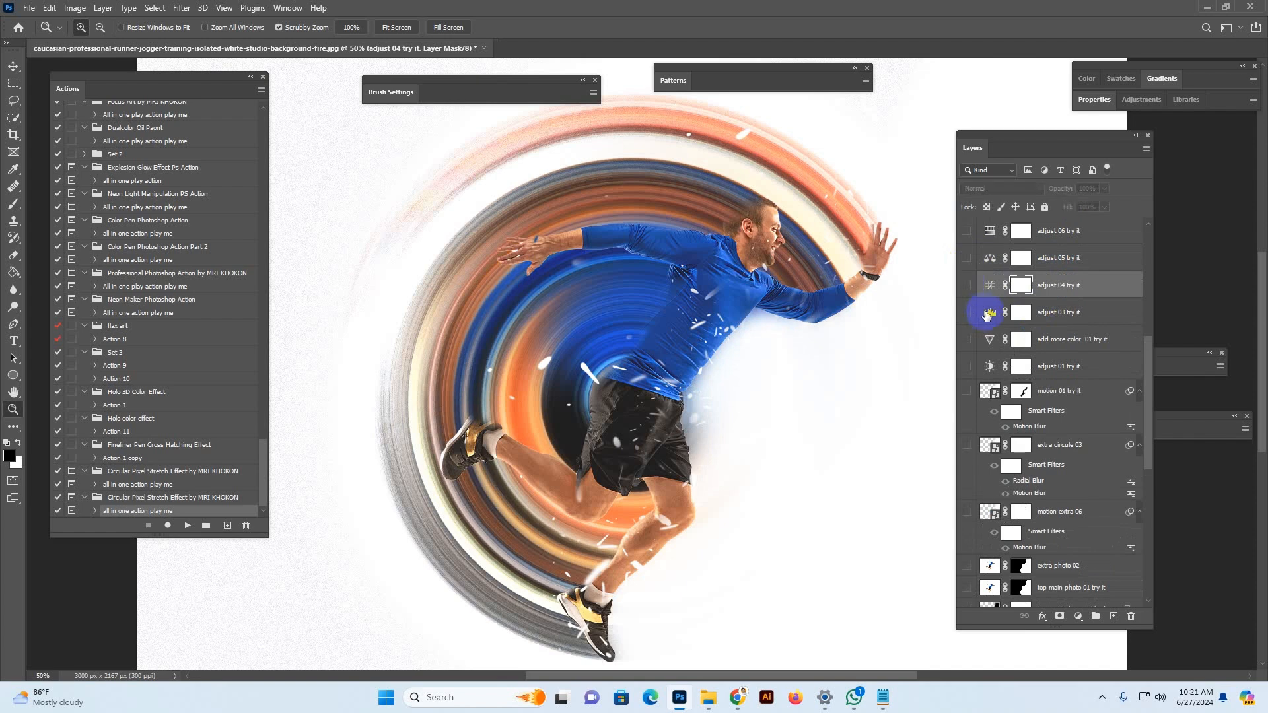
click(965, 313)
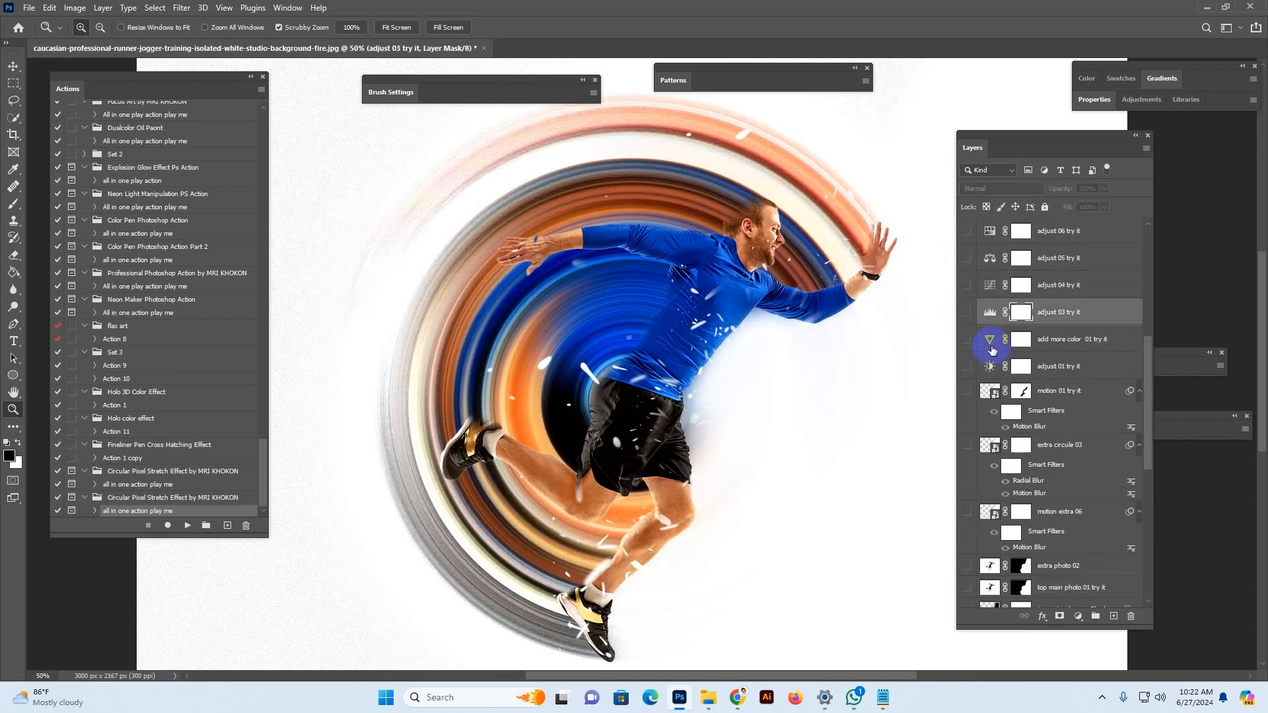
click(964, 340)
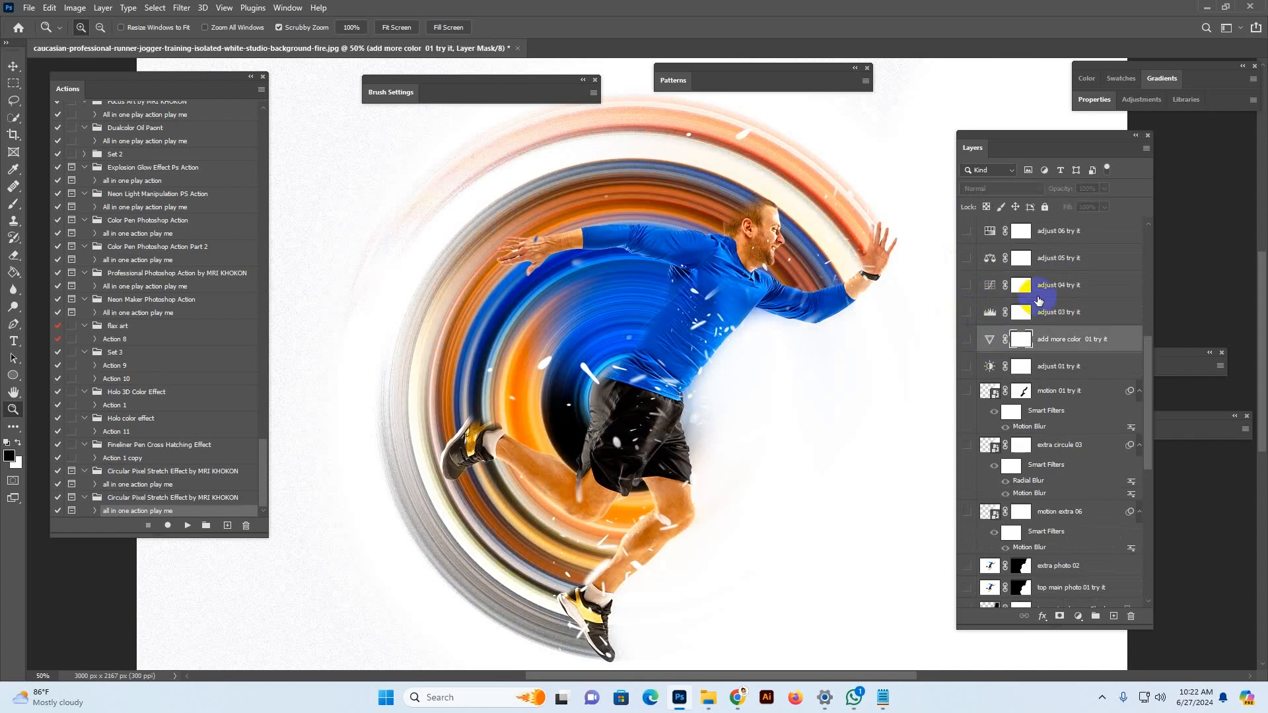
Step: Preview the "color adjust 13 try it" and "color adjust 16 try it" layers on the runner artwork, hiding each again
scroll(1038, 300, up, 3)
click(970, 264)
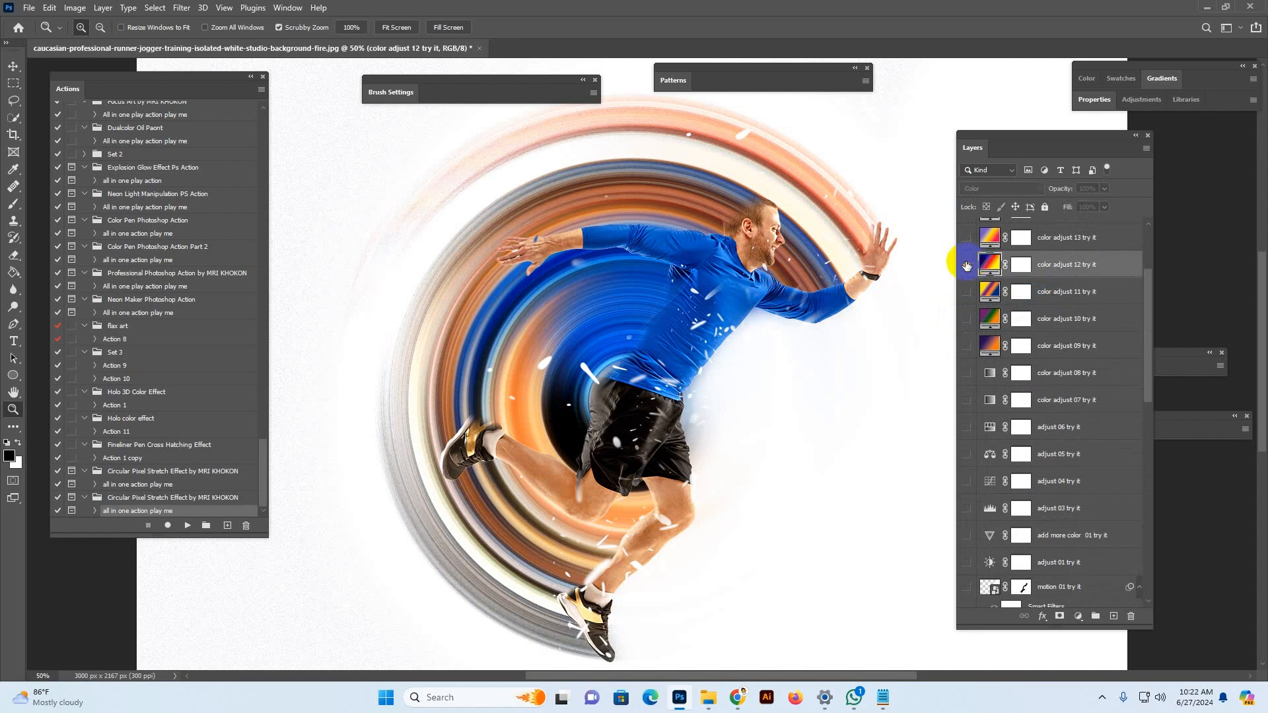
click(982, 243)
click(968, 239)
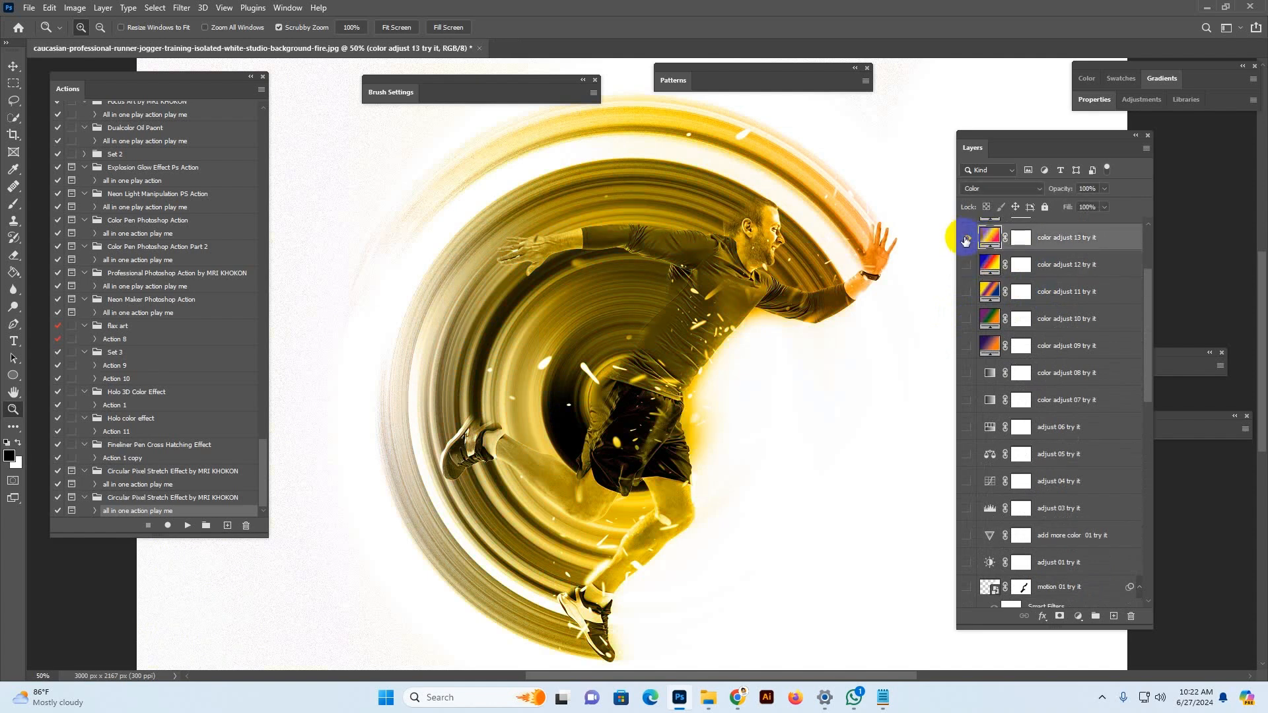
scroll(980, 396, up, 5)
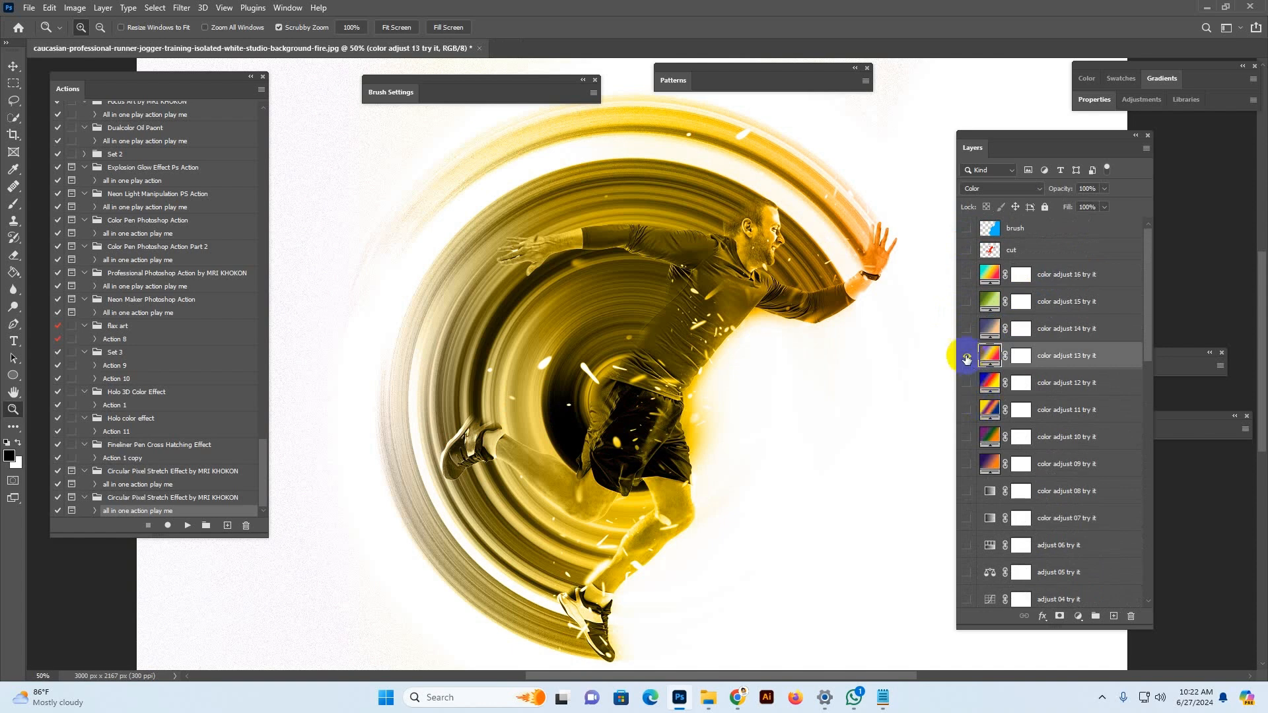
click(966, 357)
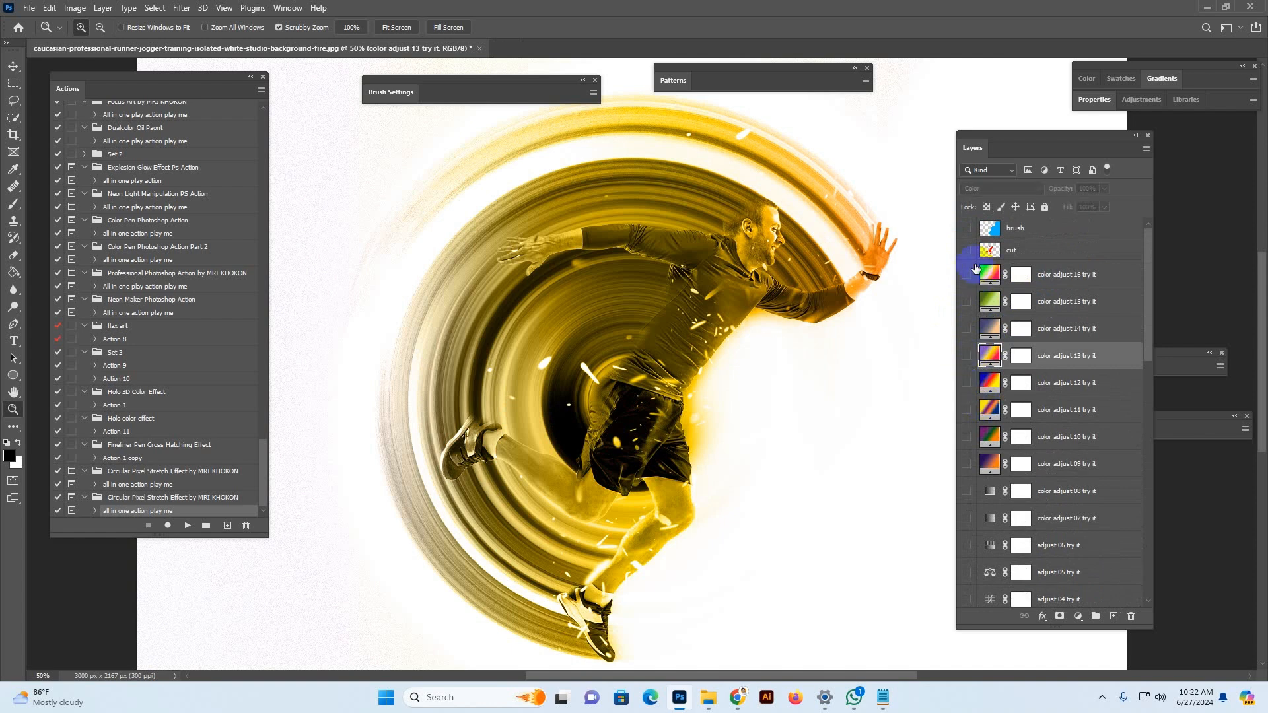
click(1070, 274)
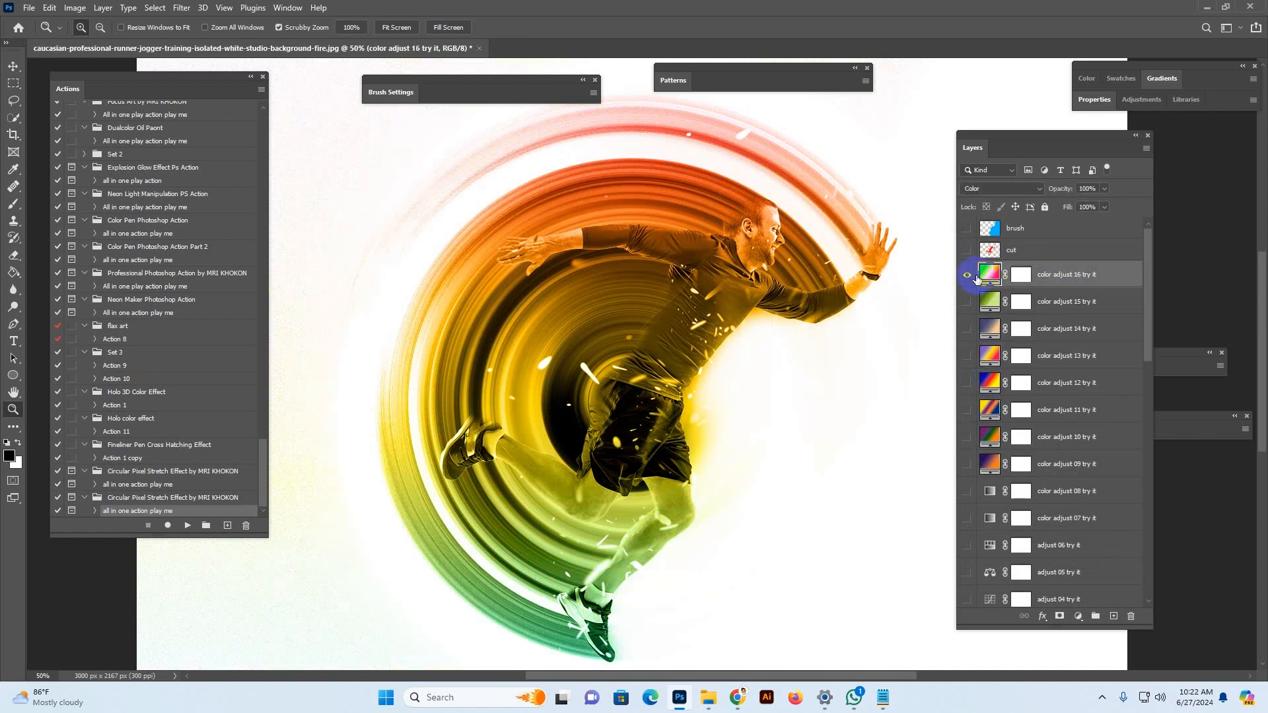
click(966, 274)
Step: Open the pikaso_reimagine photo of the red-haired woman from the Circular Pixel Stretch Effect folder, keeping the runner document open
click(479, 48)
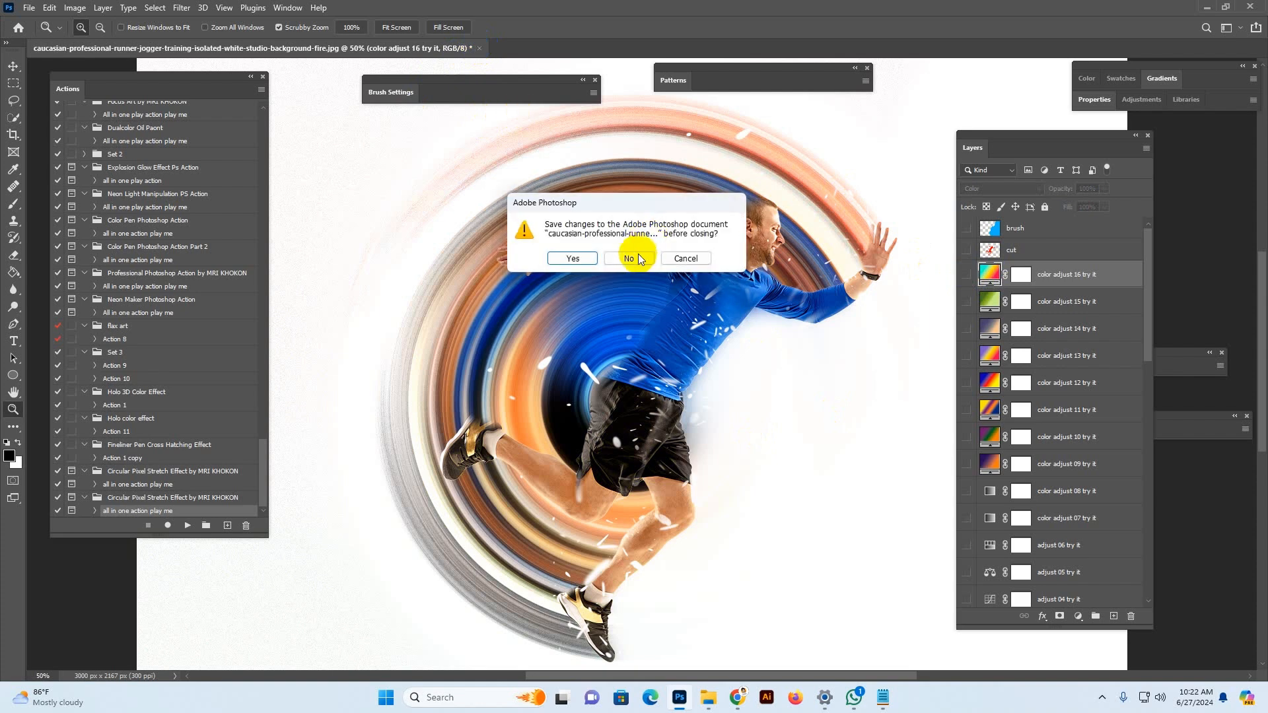
click(685, 264)
mouse_move(708, 697)
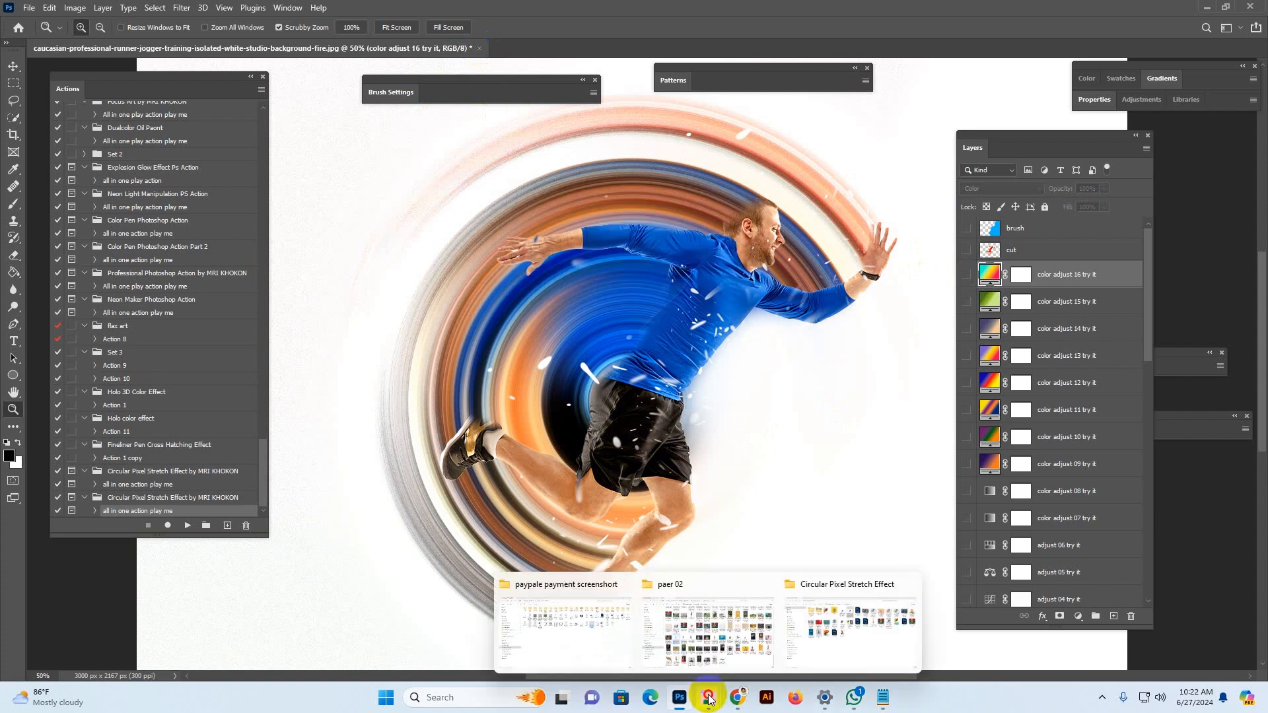
click(849, 659)
click(849, 659)
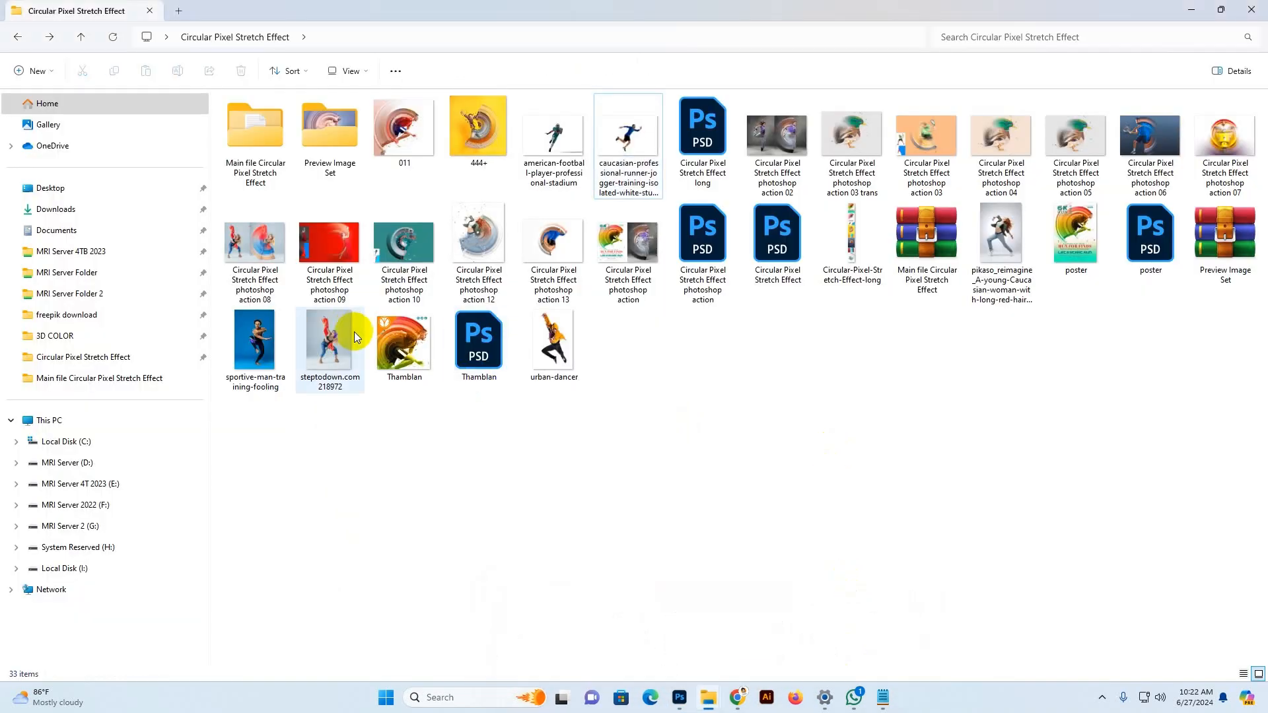
drag(1001, 238, 849, 13)
alt+click(712, 302)
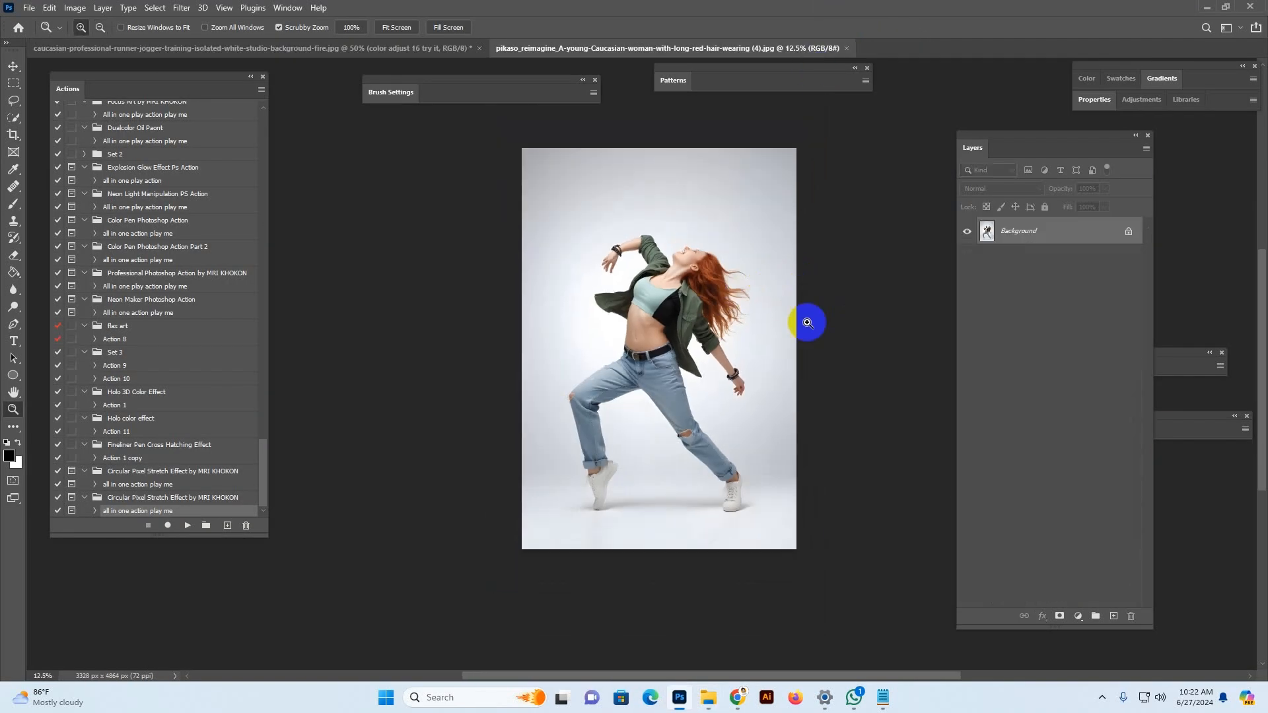
Step: Extend the canvas beyond the photo's right edge with the Crop tool to a width of about 4608 px
key(c)
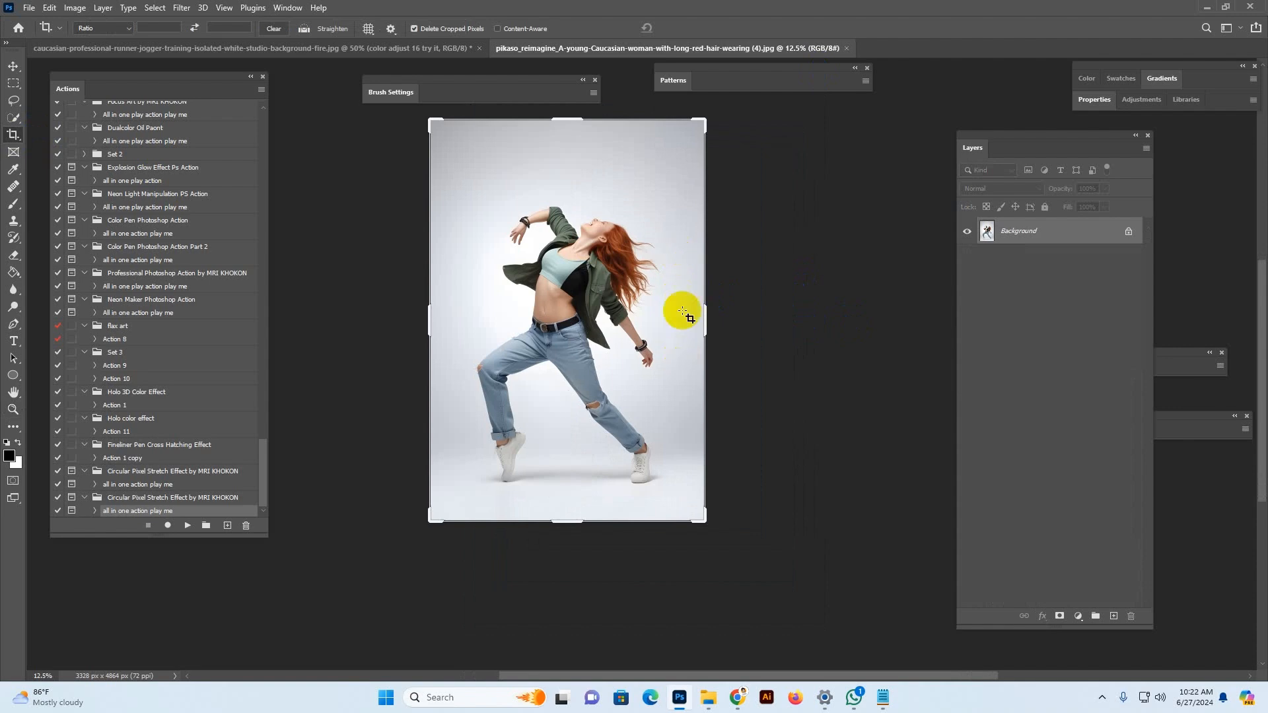
drag(710, 330, 763, 336)
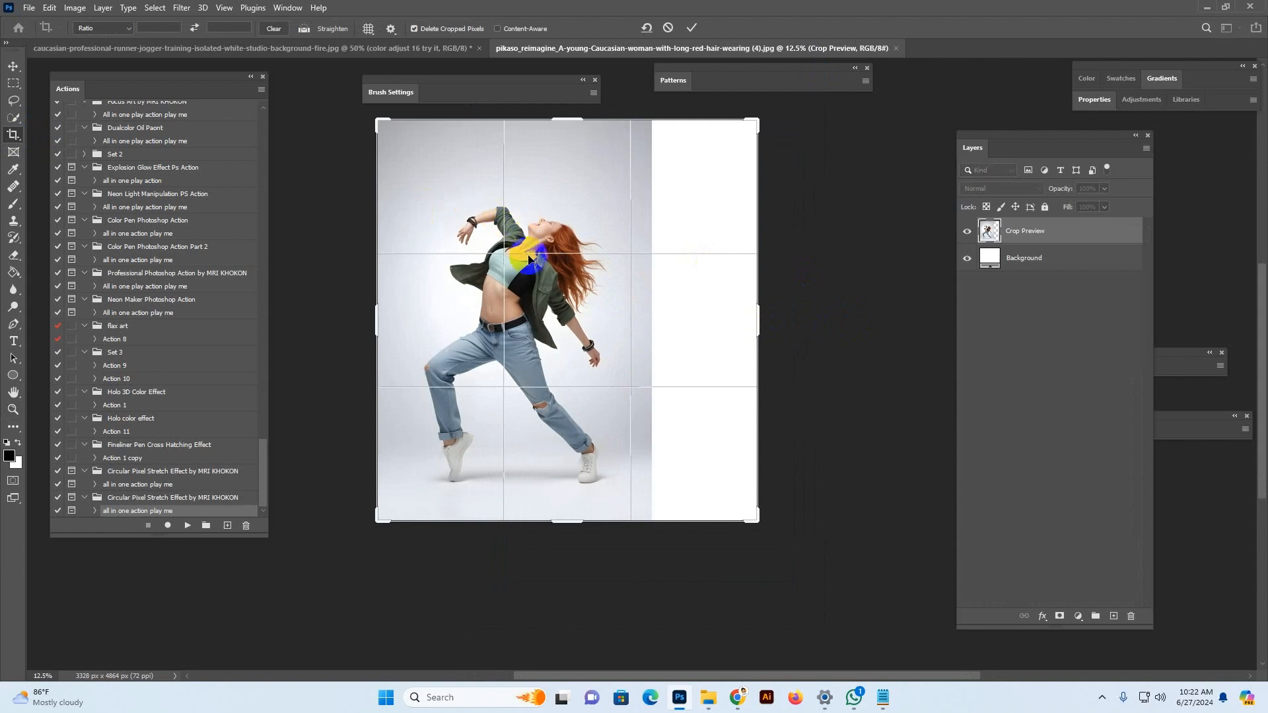
click(14, 66)
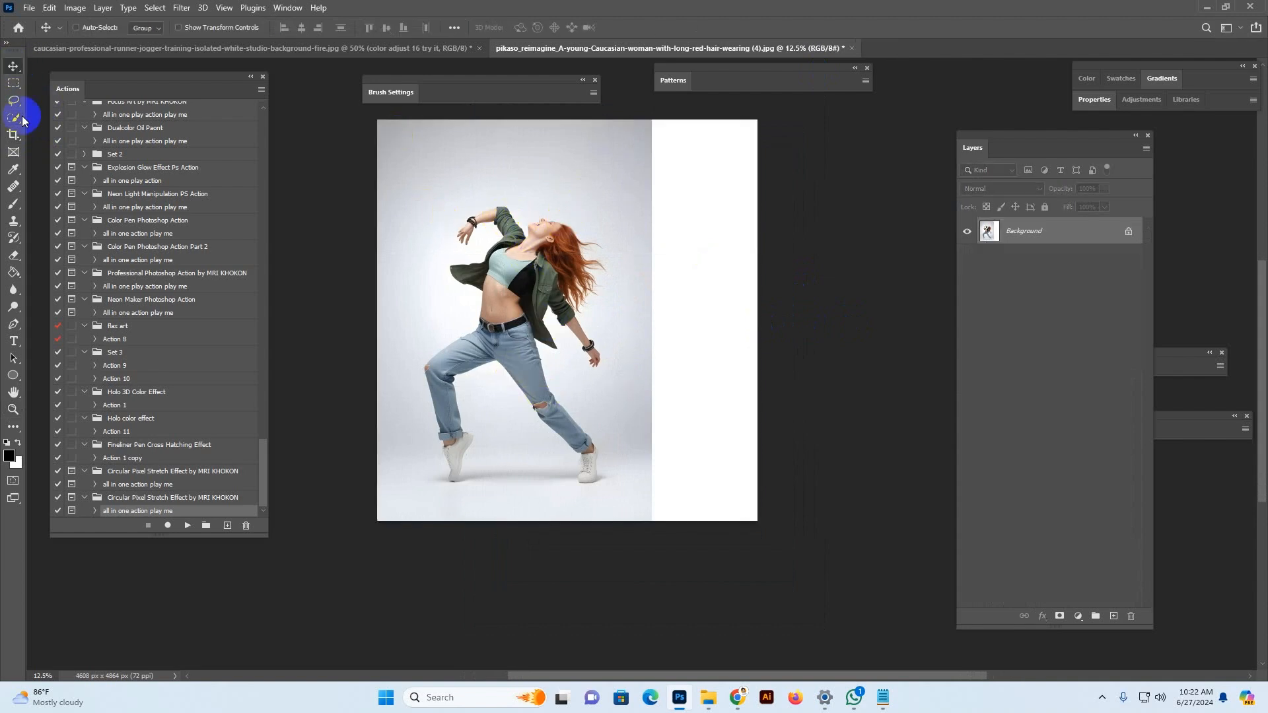
Step: Resize the image to a width of 2600 pixels
click(74, 7)
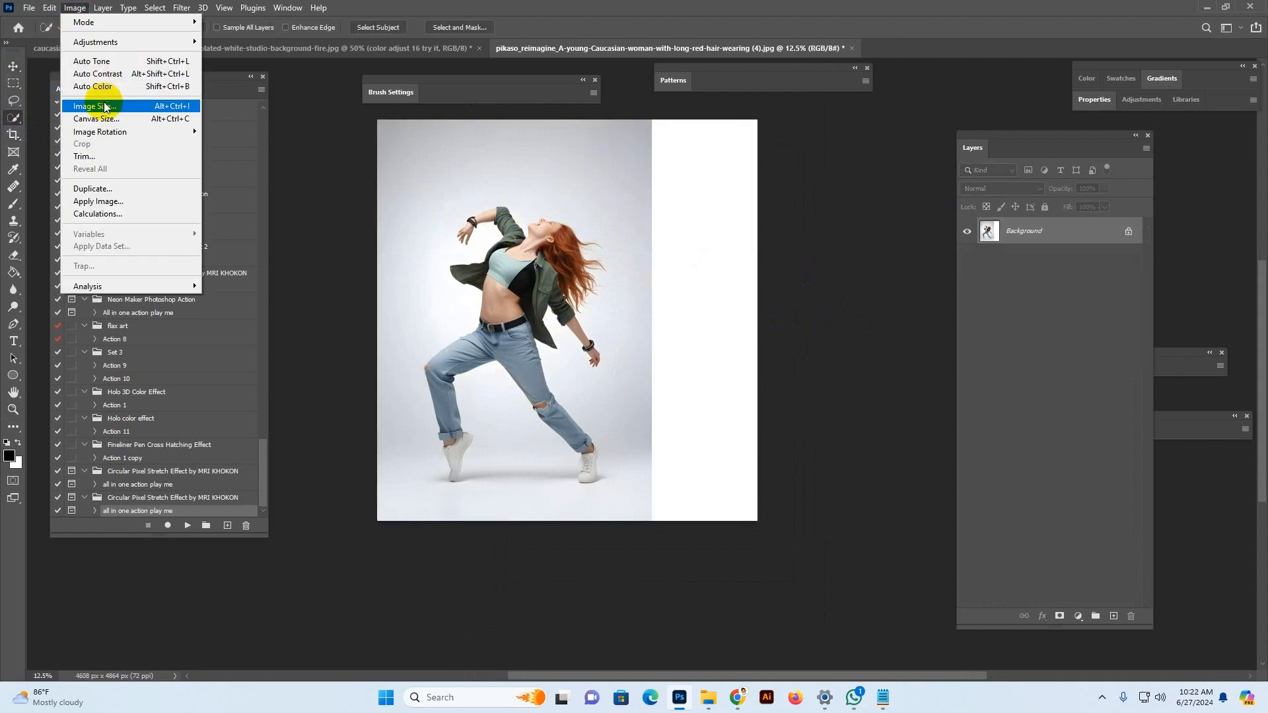
click(99, 108)
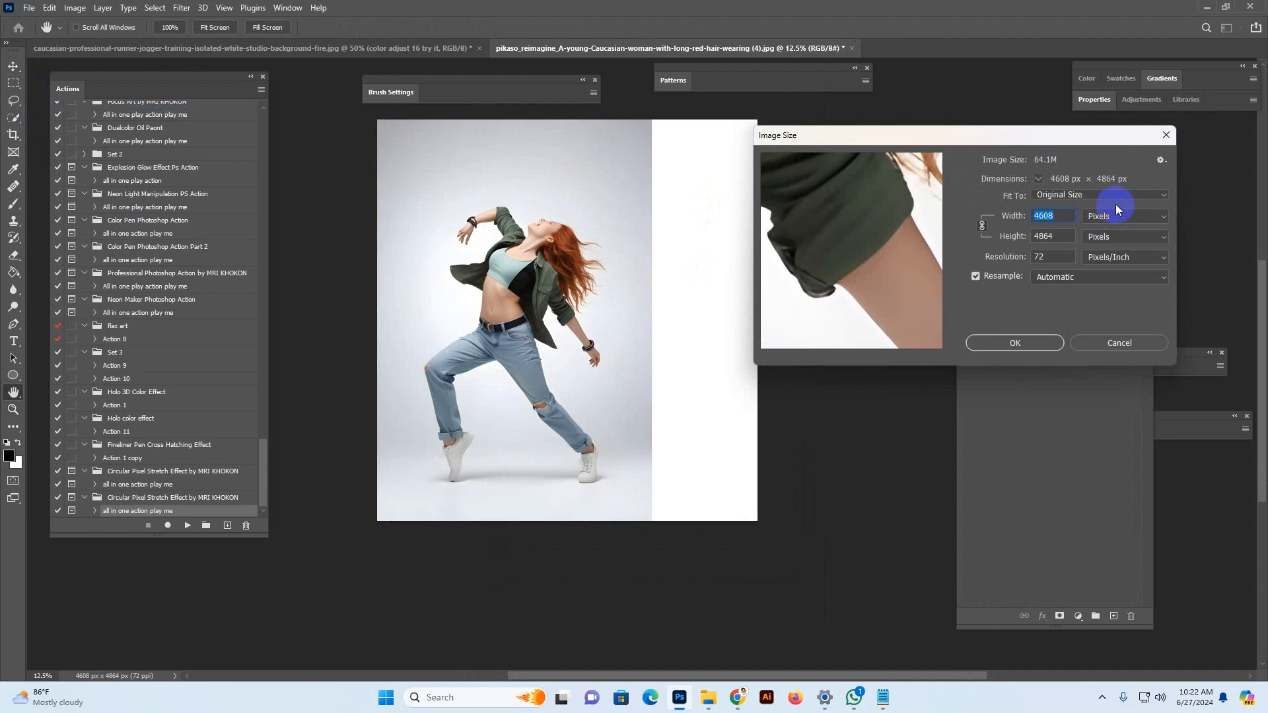
text(2600)
click(1045, 343)
Step: Select the dancing woman with Select Subject
key(w)
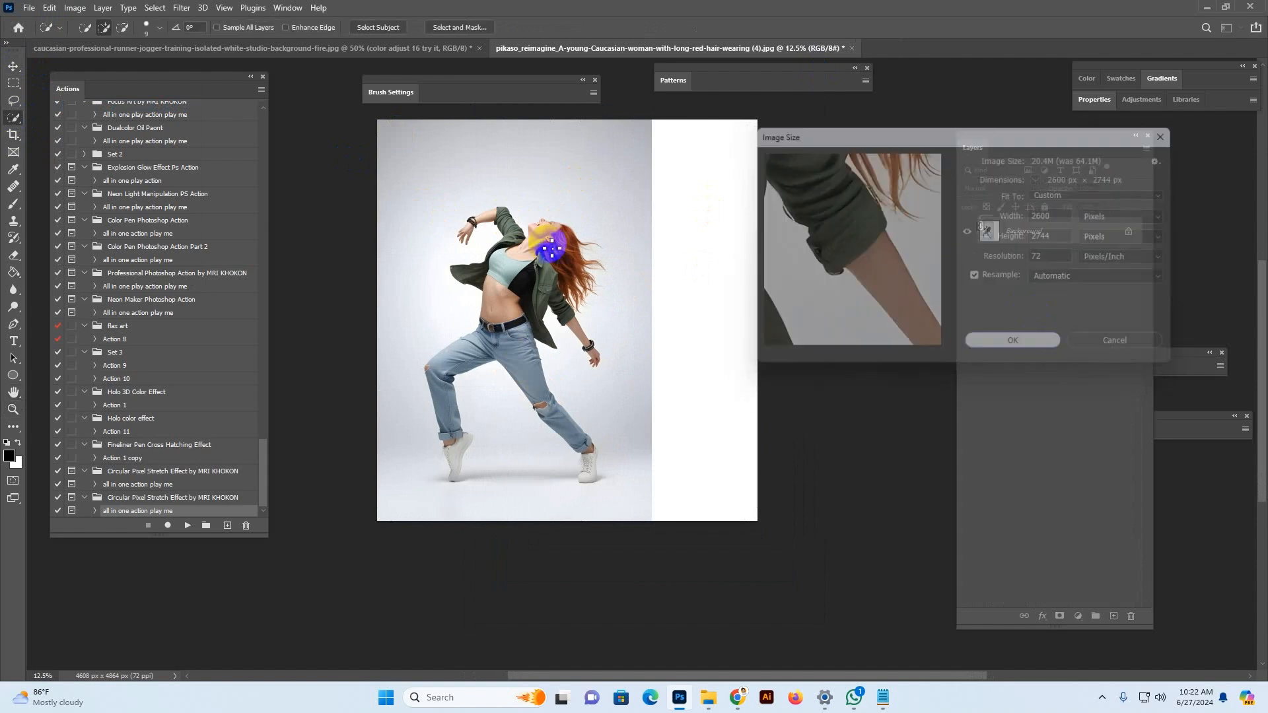
key(z)
click(513, 232)
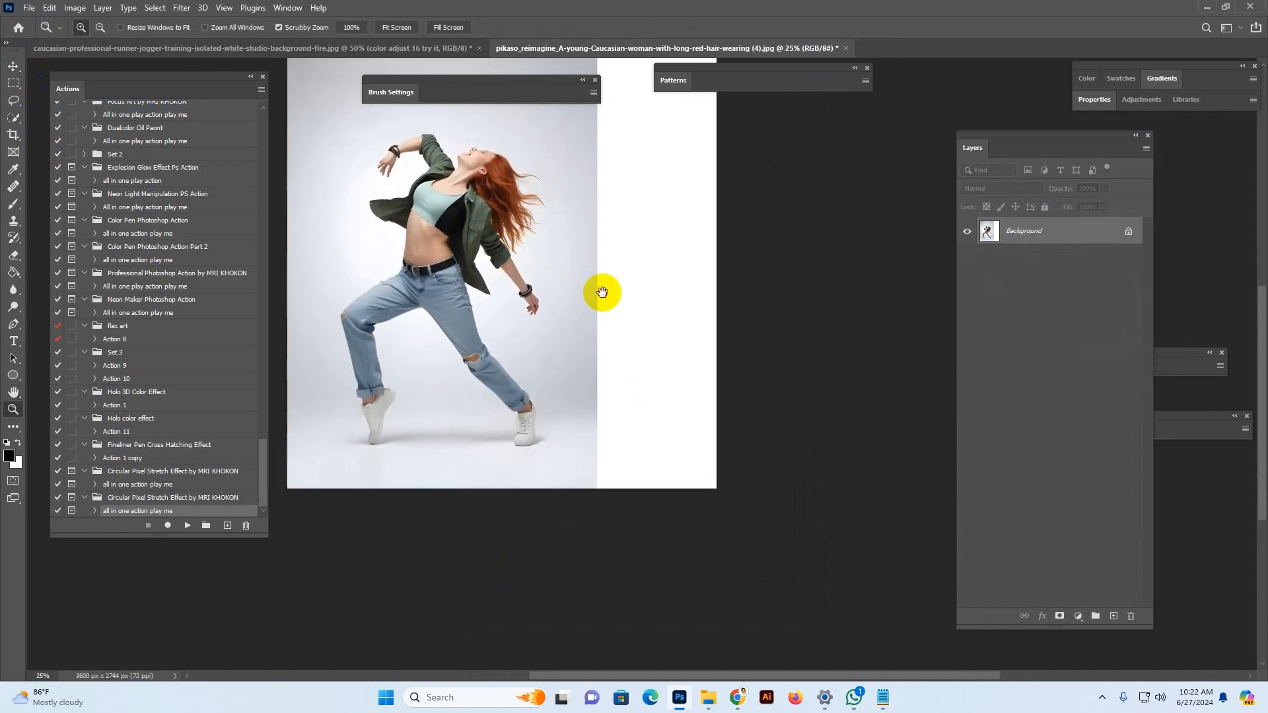
drag(601, 292, 684, 323)
click(13, 119)
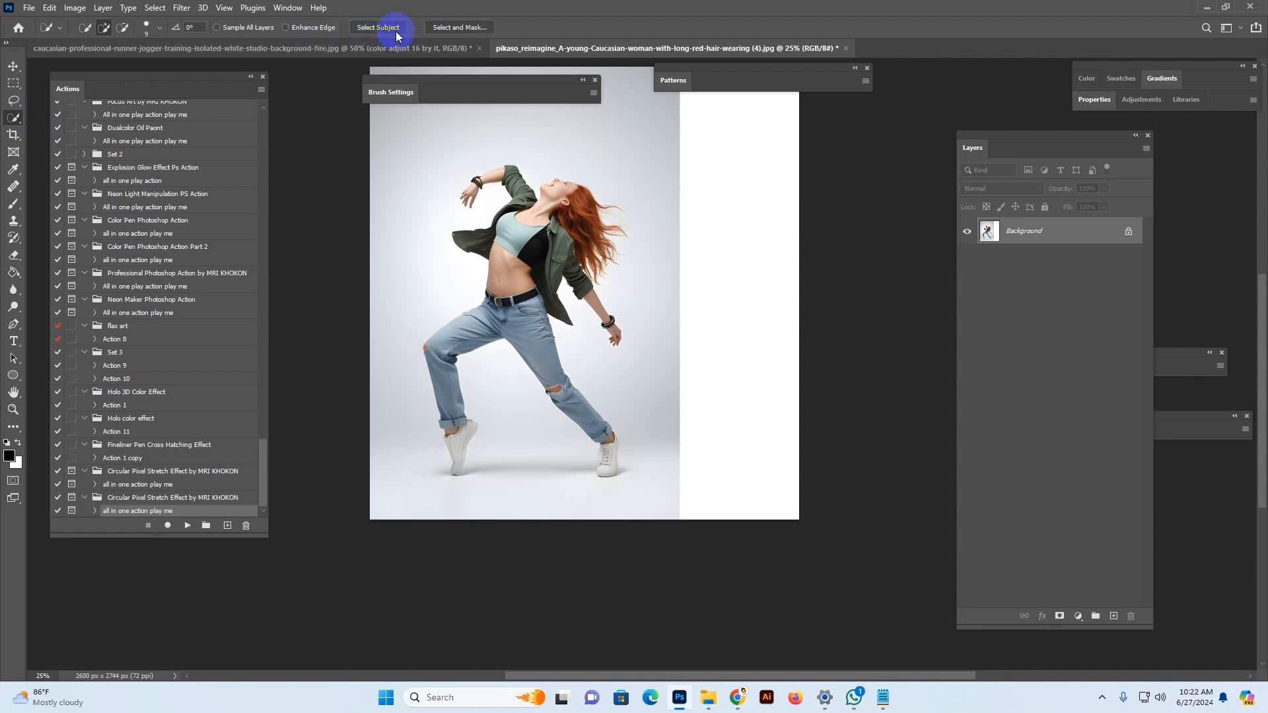
click(377, 28)
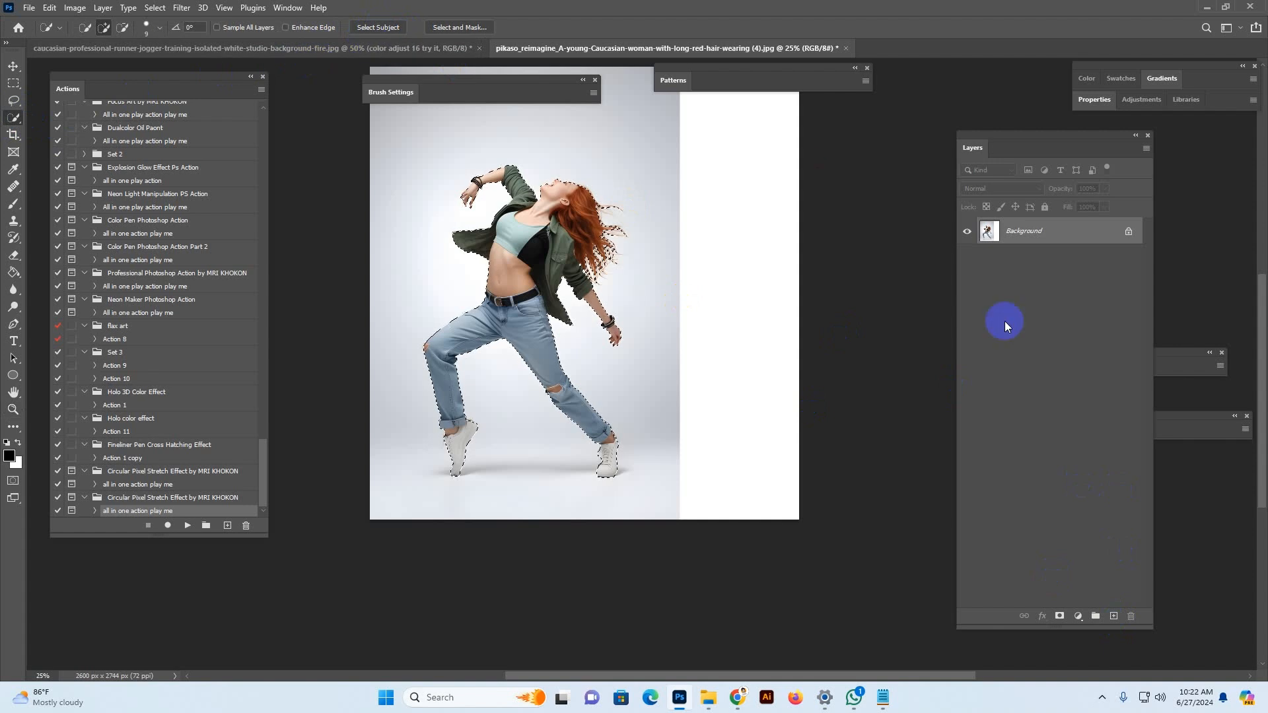
Step: Add a new layer above the Background and name it "cut"
click(1114, 616)
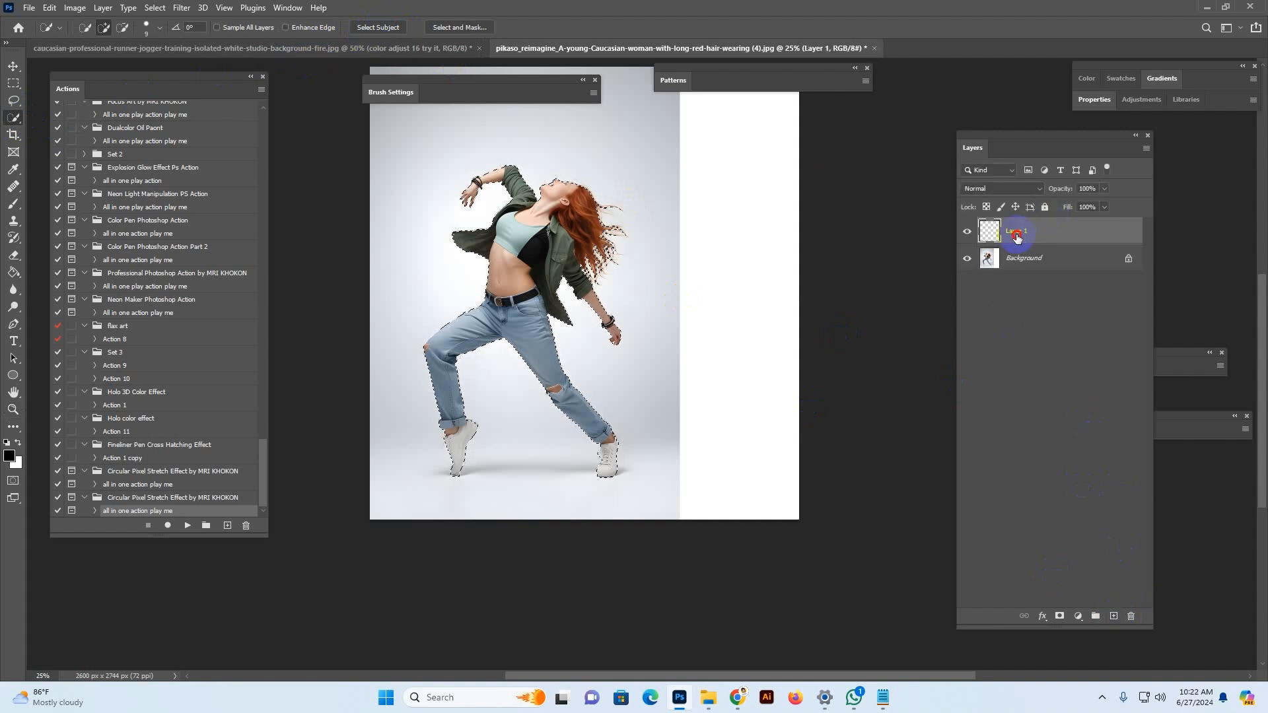
double_click(1016, 232)
text(cut)
key(Return)
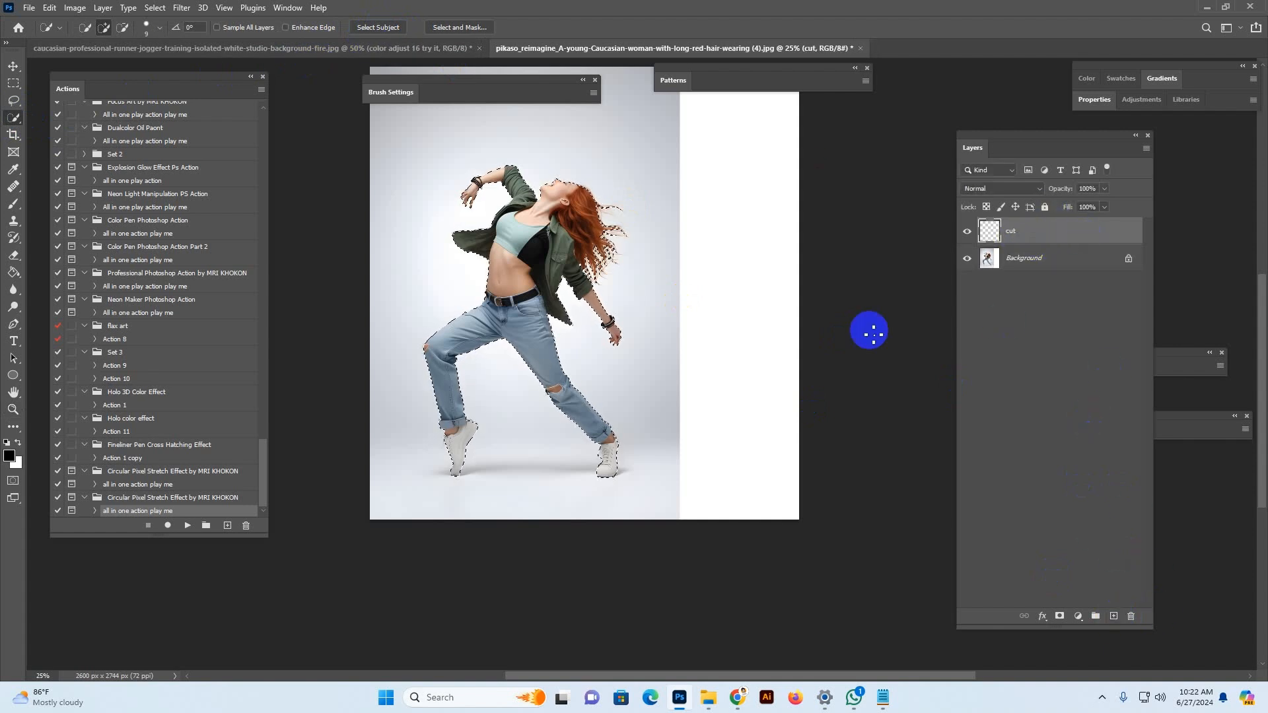
Step: Set the foreground color to bright red and fill the selected woman on the "cut" layer with the Paint Bucket
click(9, 456)
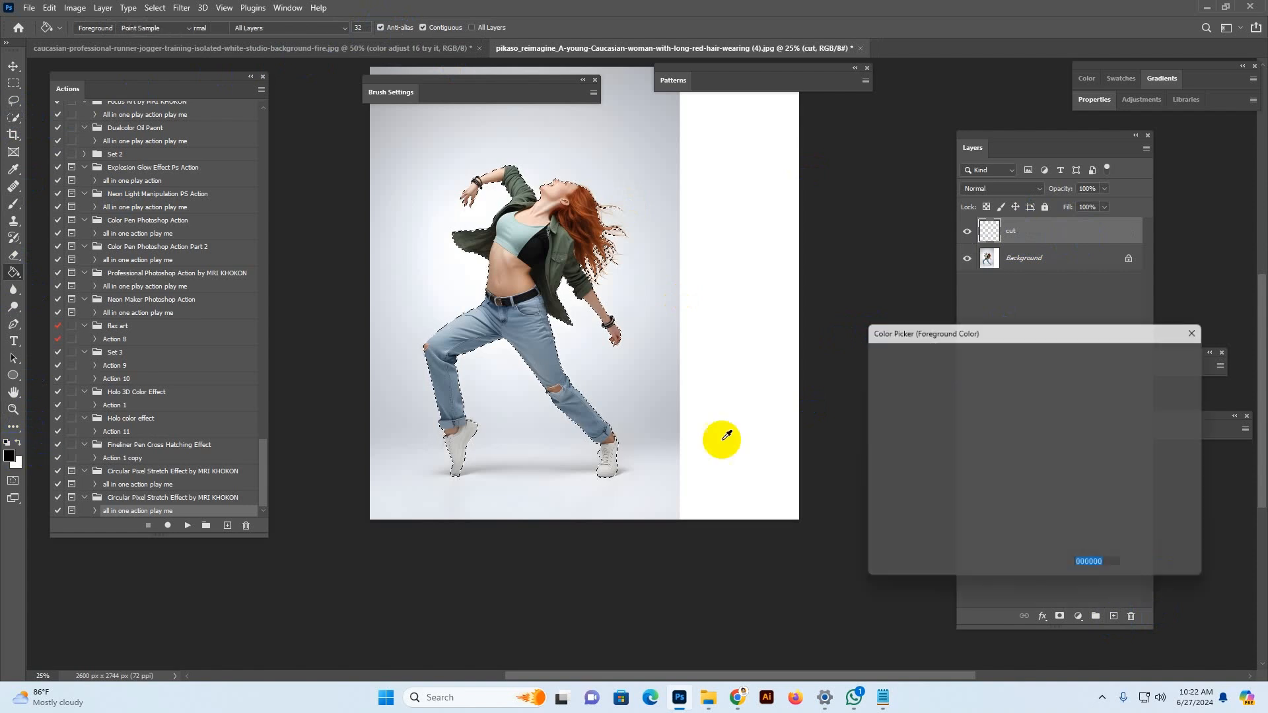
click(1034, 361)
click(1165, 355)
key(g)
click(580, 255)
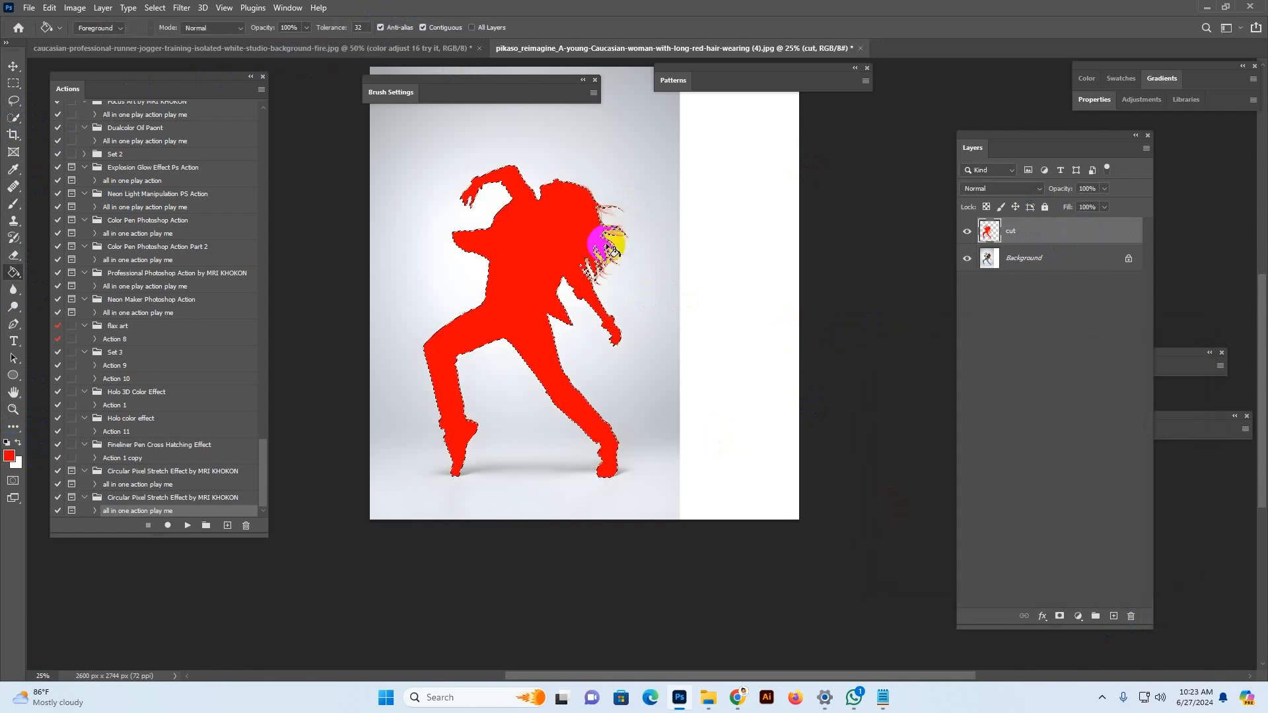
click(600, 215)
Step: Invert the selection around the woman and deselect it
click(155, 8)
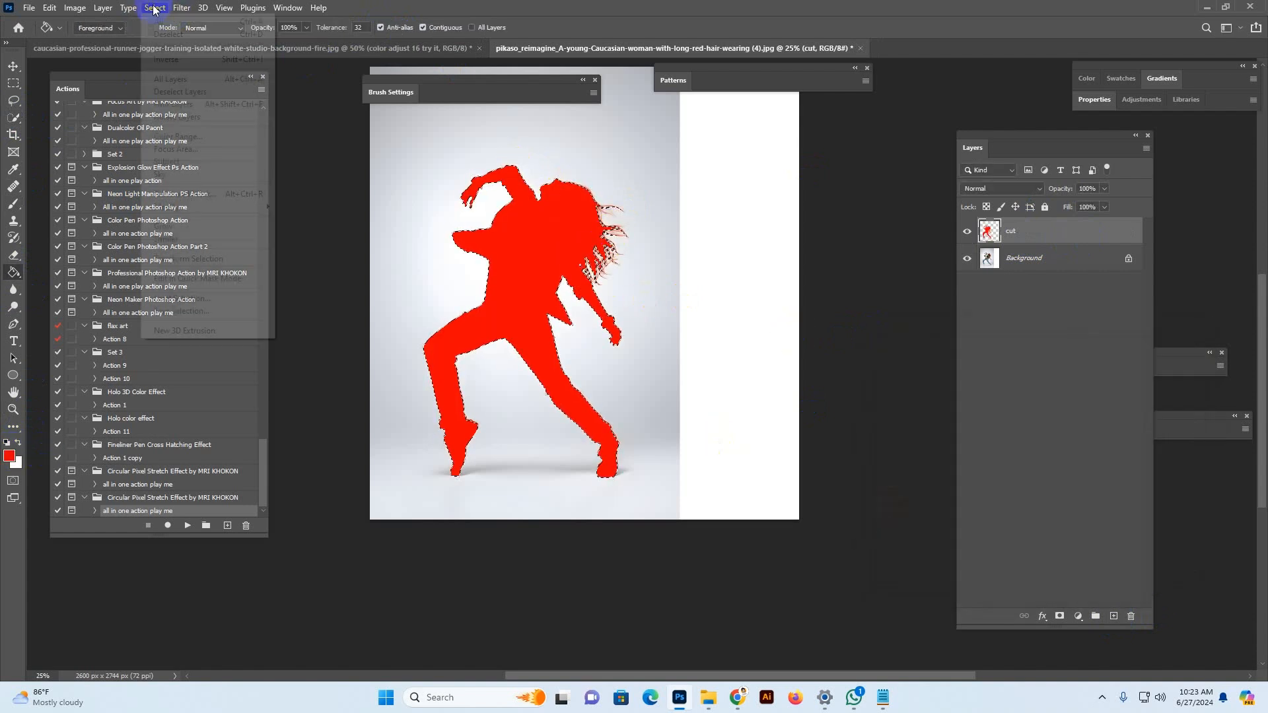
click(172, 60)
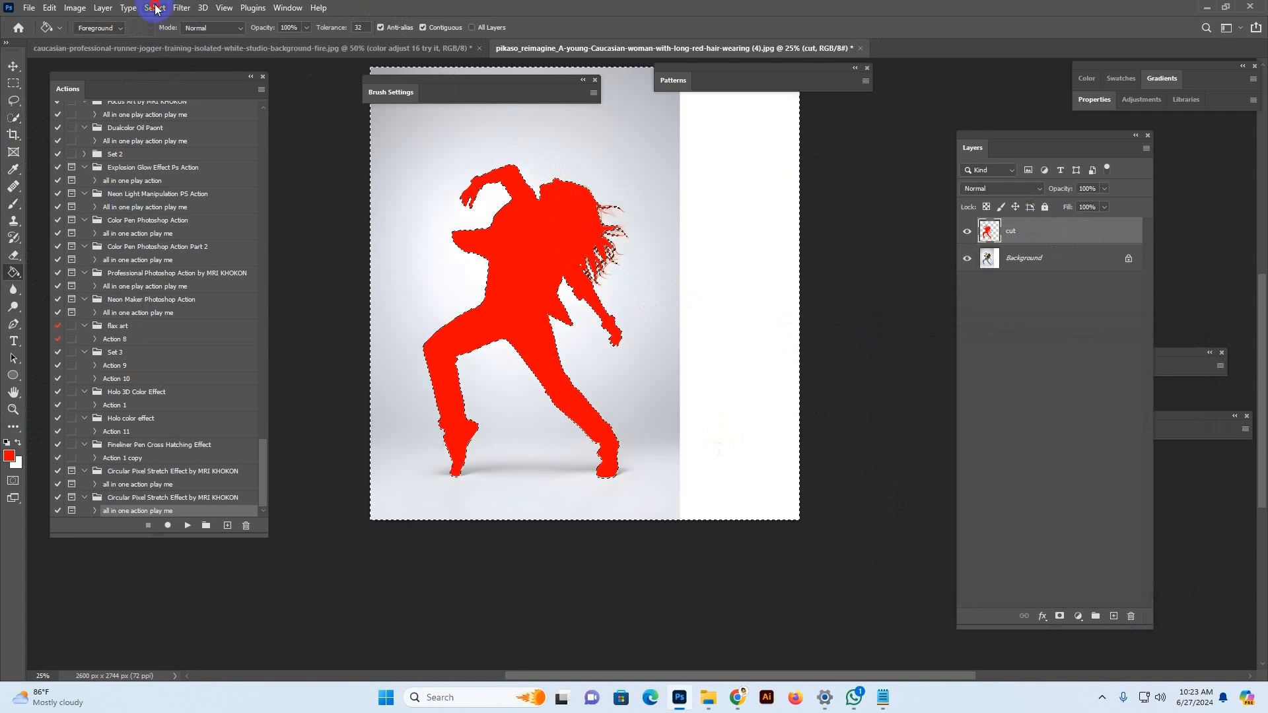
click(154, 7)
click(169, 34)
Step: Add a new layer above "cut" and name it "brush"
click(1109, 617)
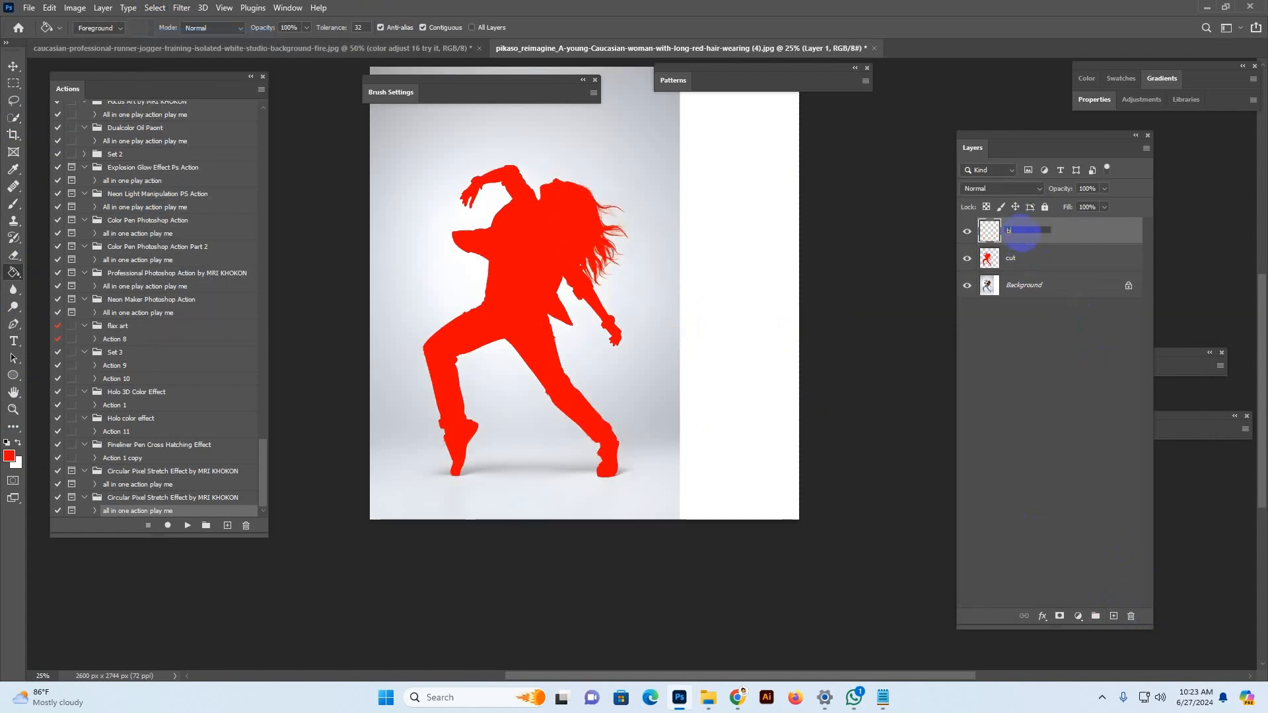
text(brush)
key(Return)
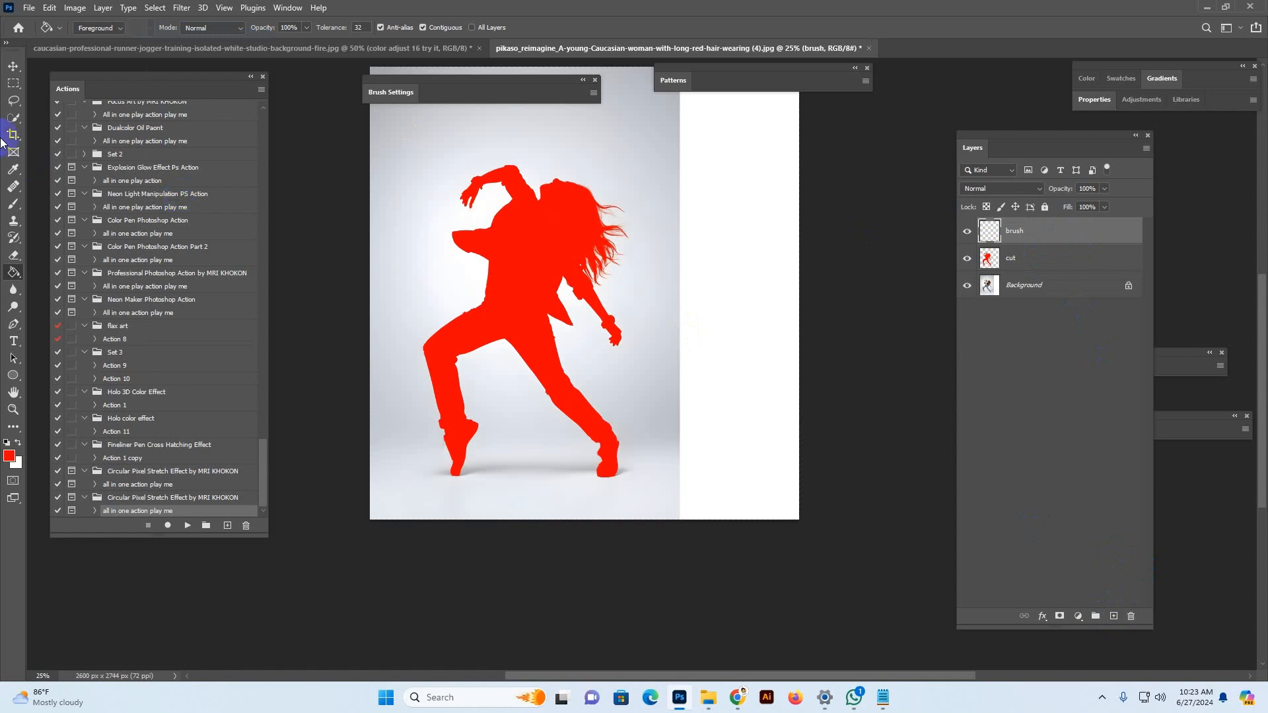
Step: Activate the Brush tool and set the foreground color to bright blue 0096ff
click(13, 205)
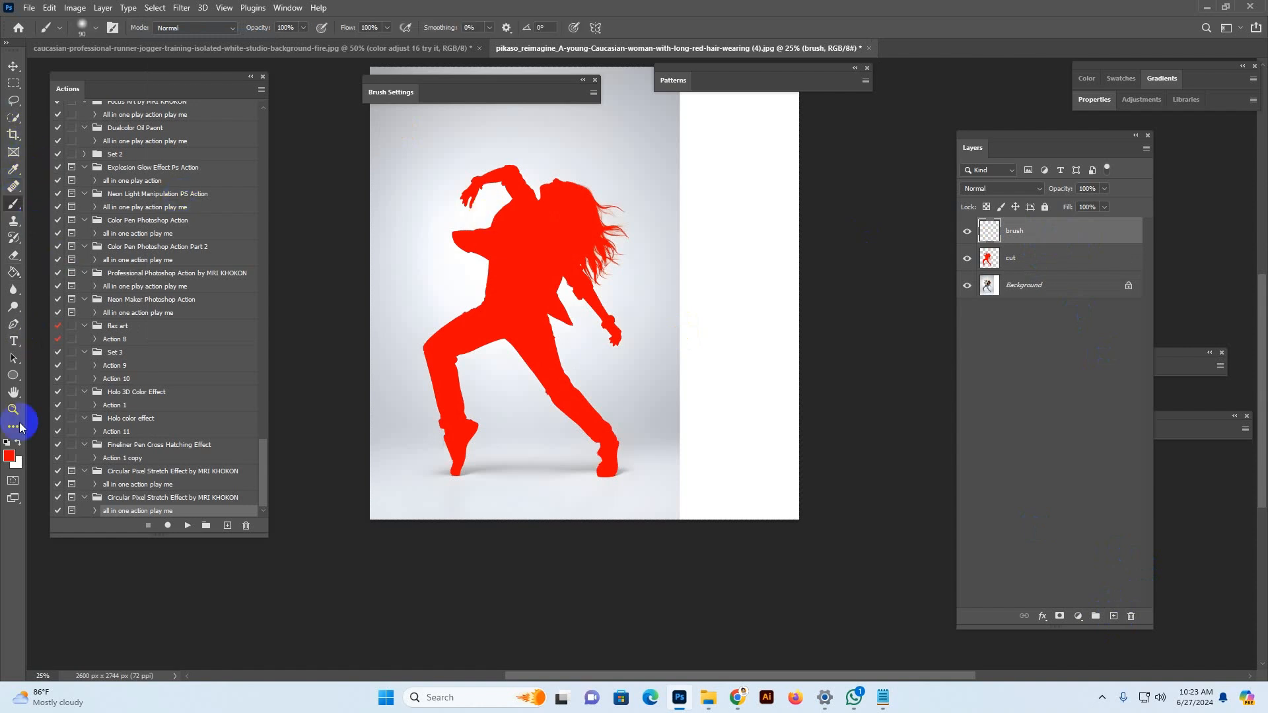
click(10, 454)
click(1049, 434)
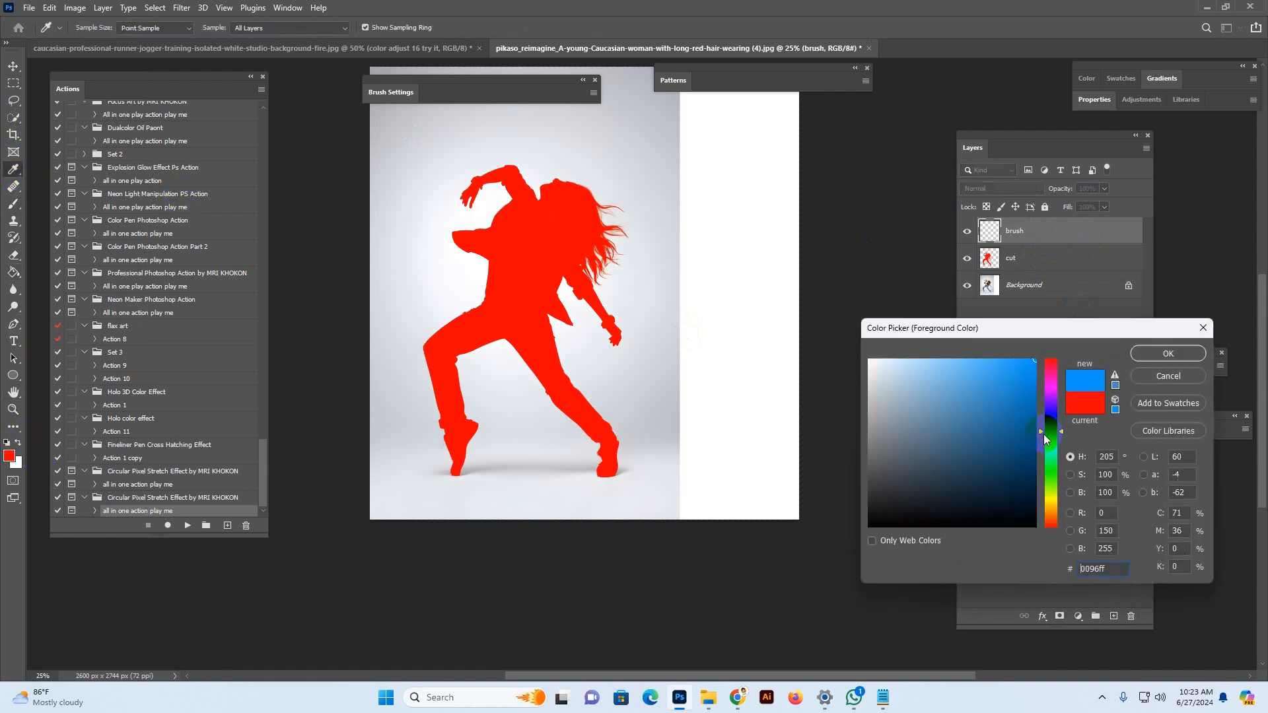
click(1182, 350)
Step: Choose a General Brushes hard round brush with 100% hardness and enlarge it to 200 px
click(82, 28)
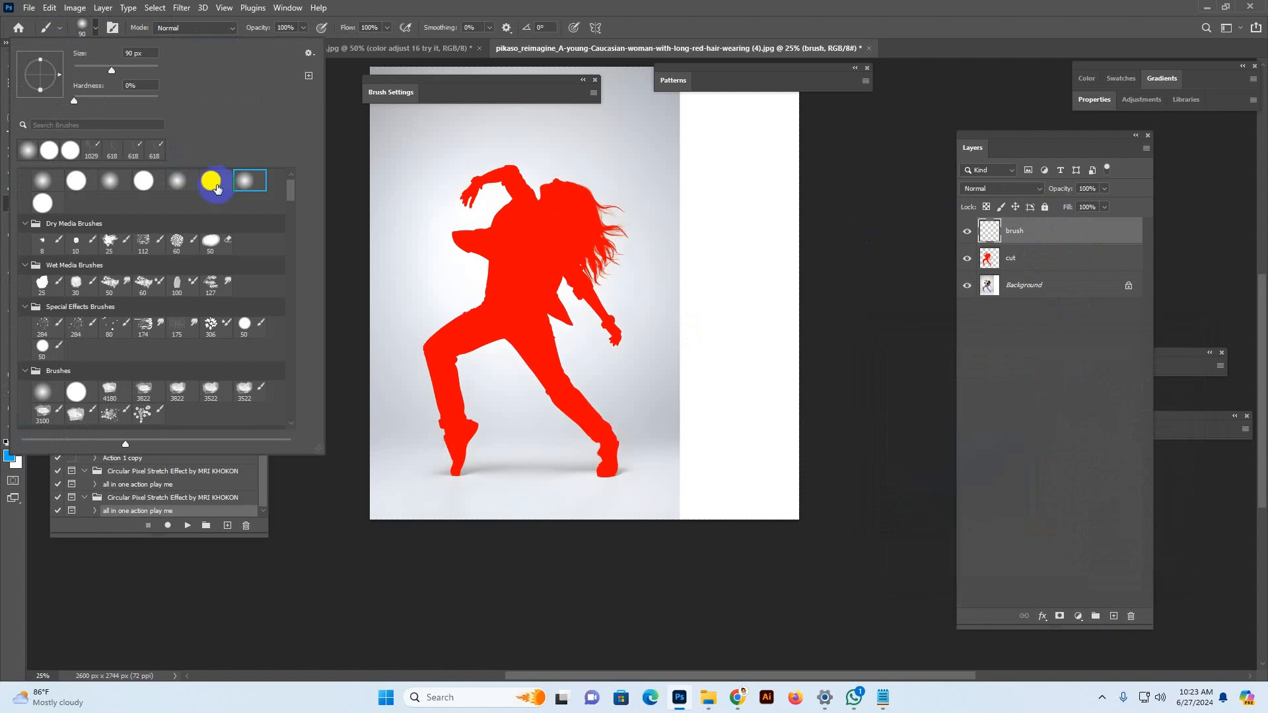
scroll(132, 192, up, 1)
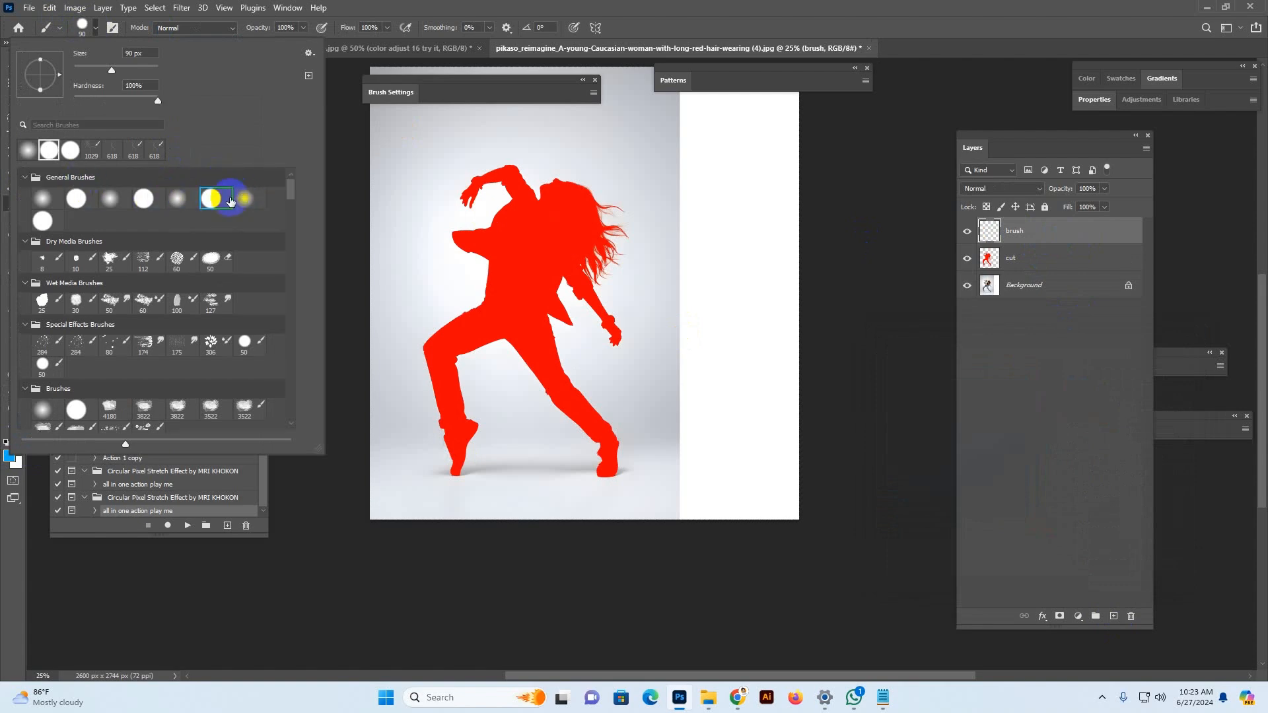
click(740, 13)
drag(608, 192, 640, 255)
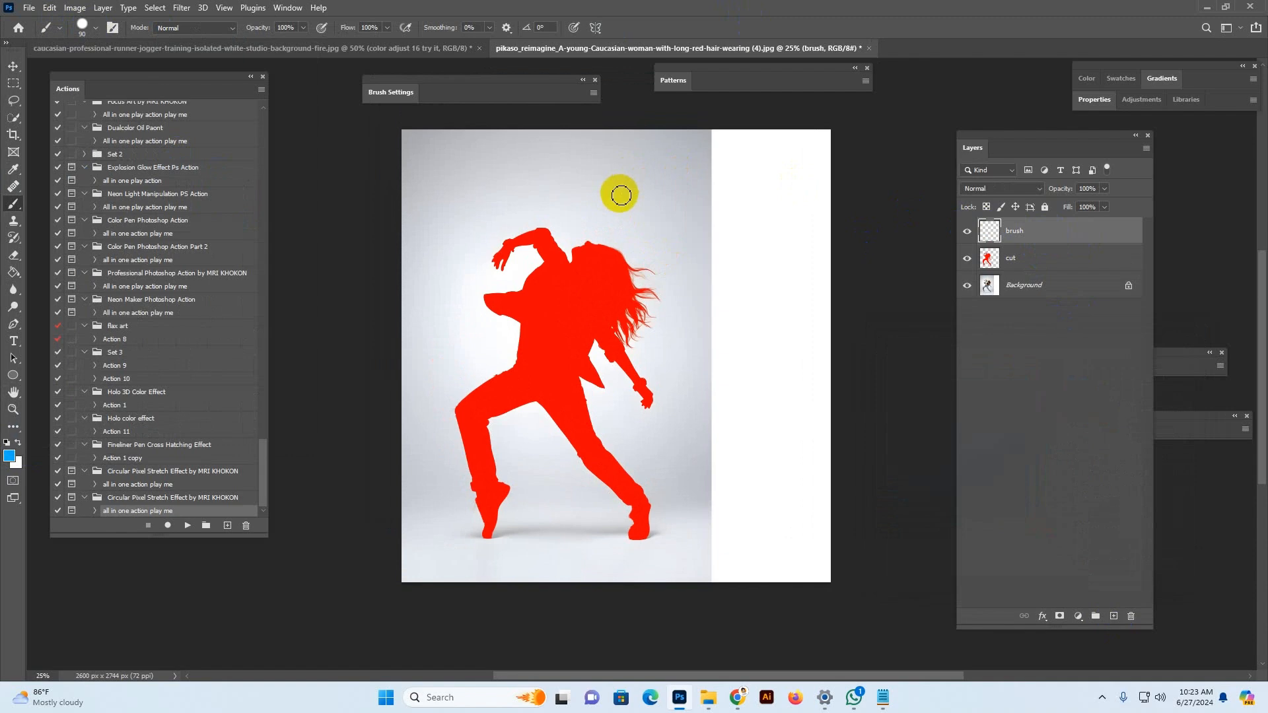
key(bracketright)
key(bracketright)
key(bracketright)
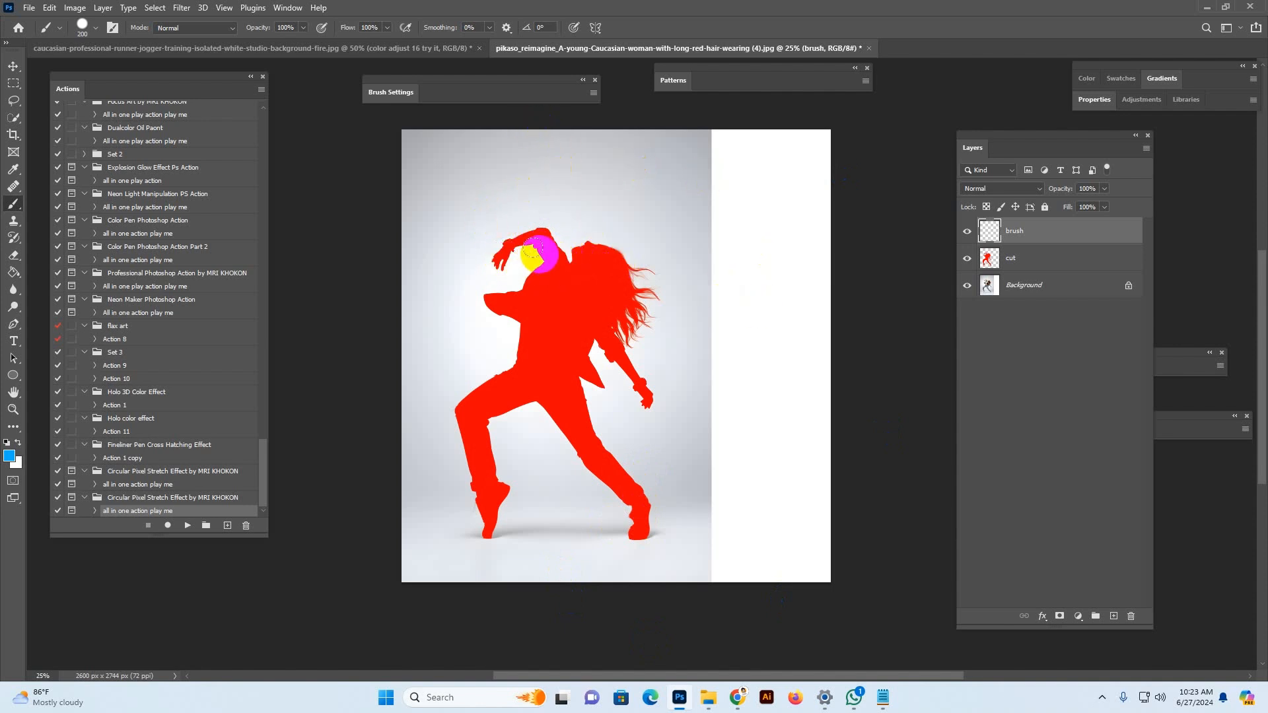
Step: Try painting the left side of the photo and the dancer's arm and back blue, and undo the painting
mouse_move(490, 272)
mouse_down()
mouse_move(443, 217)
mouse_move(405, 130)
mouse_move(405, 206)
mouse_move(451, 266)
mouse_move(496, 279)
mouse_move(506, 263)
mouse_move(541, 257)
mouse_move(502, 300)
mouse_move(525, 333)
mouse_move(452, 418)
mouse_move(476, 513)
mouse_move(464, 571)
mouse_move(413, 575)
mouse_move(399, 369)
mouse_move(416, 168)
mouse_move(433, 571)
mouse_move(432, 423)
mouse_move(449, 547)
mouse_move(446, 280)
mouse_move(453, 385)
mouse_move(473, 357)
mouse_move(477, 299)
mouse_move(486, 349)
mouse_move(461, 363)
mouse_move(460, 311)
mouse_move(476, 381)
mouse_up()
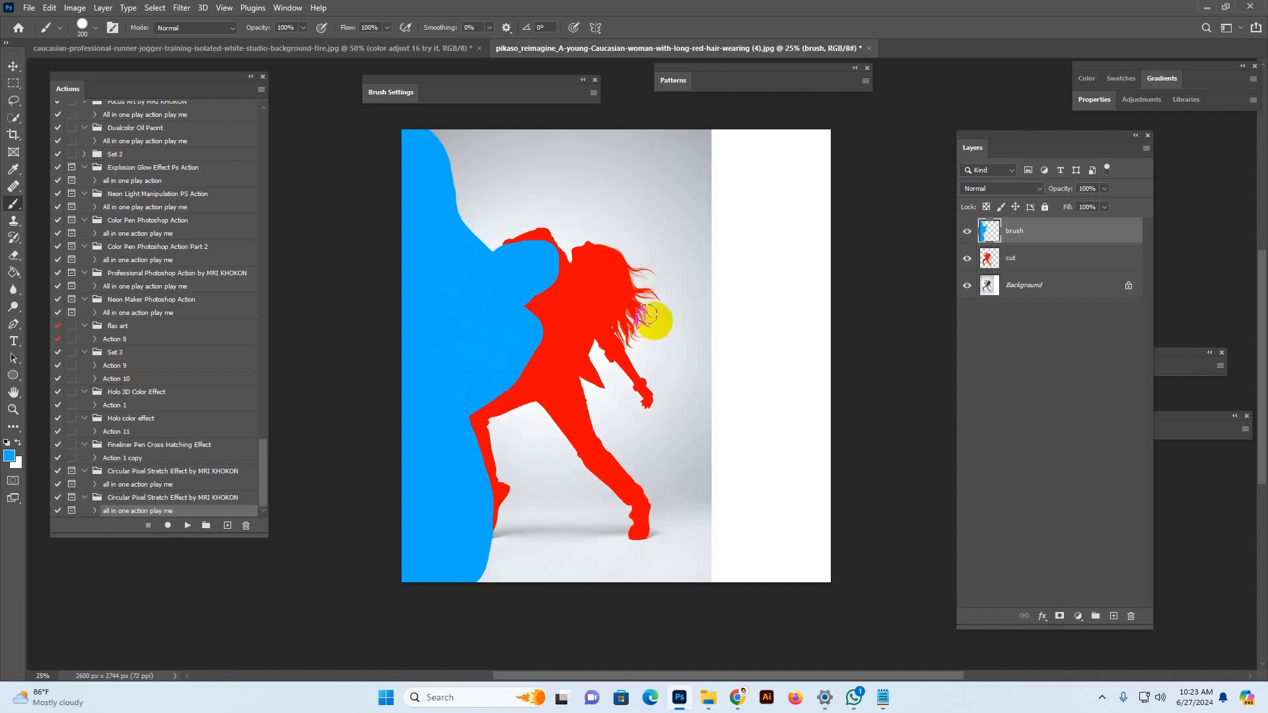
key(ctrl+z)
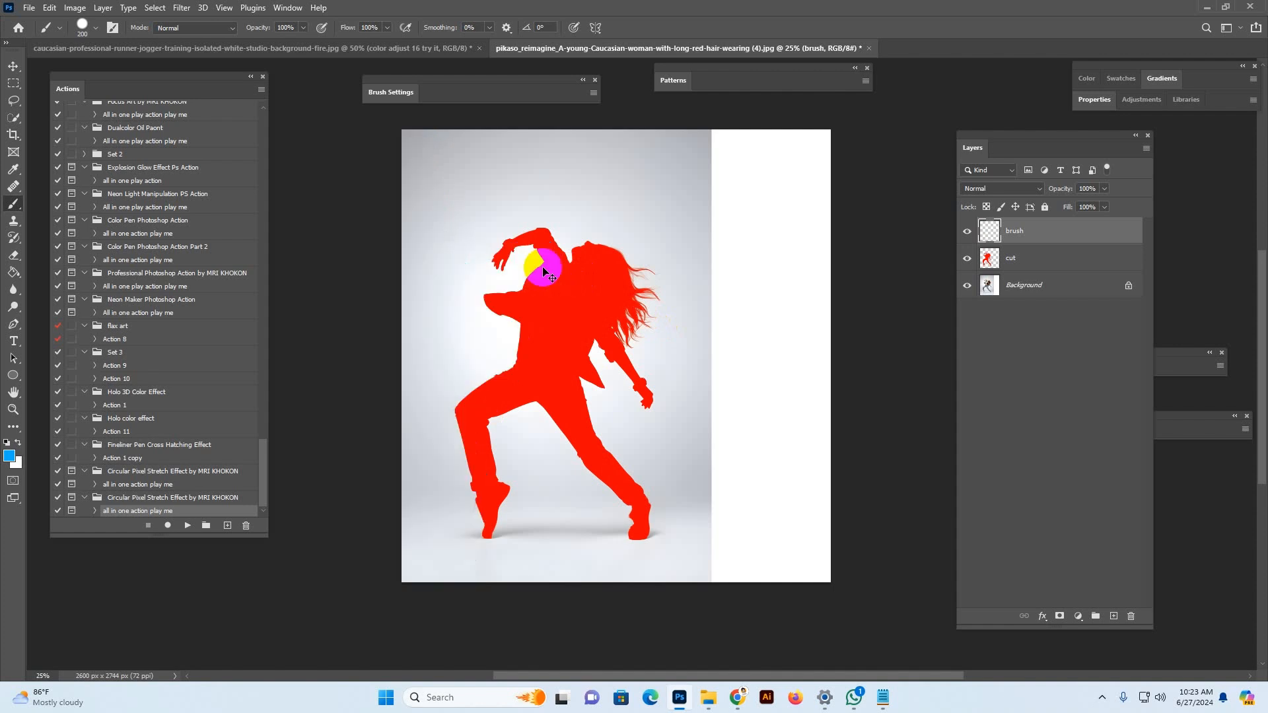
Step: Paint the left half of the photo and the left part of the dancer's body solid blue on the "brush" layer
mouse_move(579, 244)
mouse_down()
mouse_move(547, 141)
mouse_move(402, 134)
mouse_move(457, 167)
mouse_move(513, 161)
mouse_move(550, 220)
mouse_move(544, 233)
mouse_move(492, 158)
mouse_move(390, 143)
mouse_move(465, 199)
mouse_move(471, 185)
mouse_move(546, 281)
mouse_move(503, 229)
mouse_move(409, 200)
mouse_move(521, 290)
mouse_move(508, 212)
mouse_move(527, 278)
mouse_move(443, 227)
mouse_move(411, 233)
mouse_move(532, 319)
mouse_move(532, 355)
mouse_up()
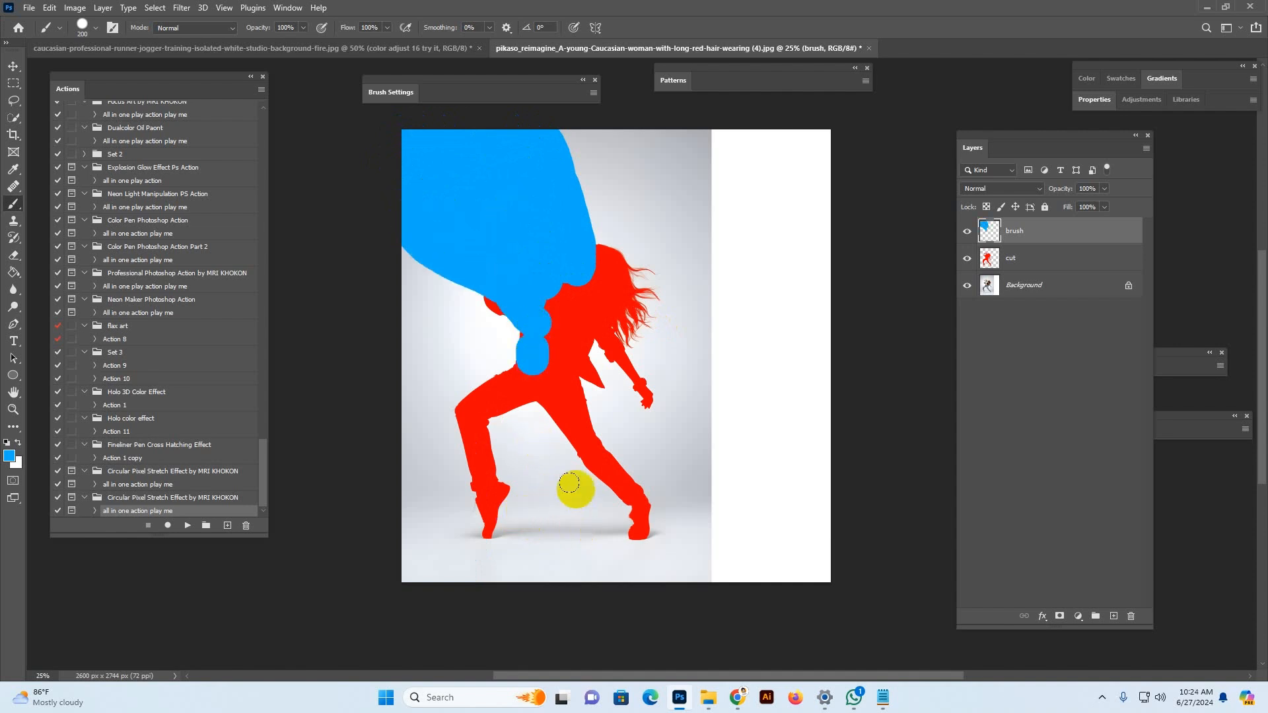
click(645, 505)
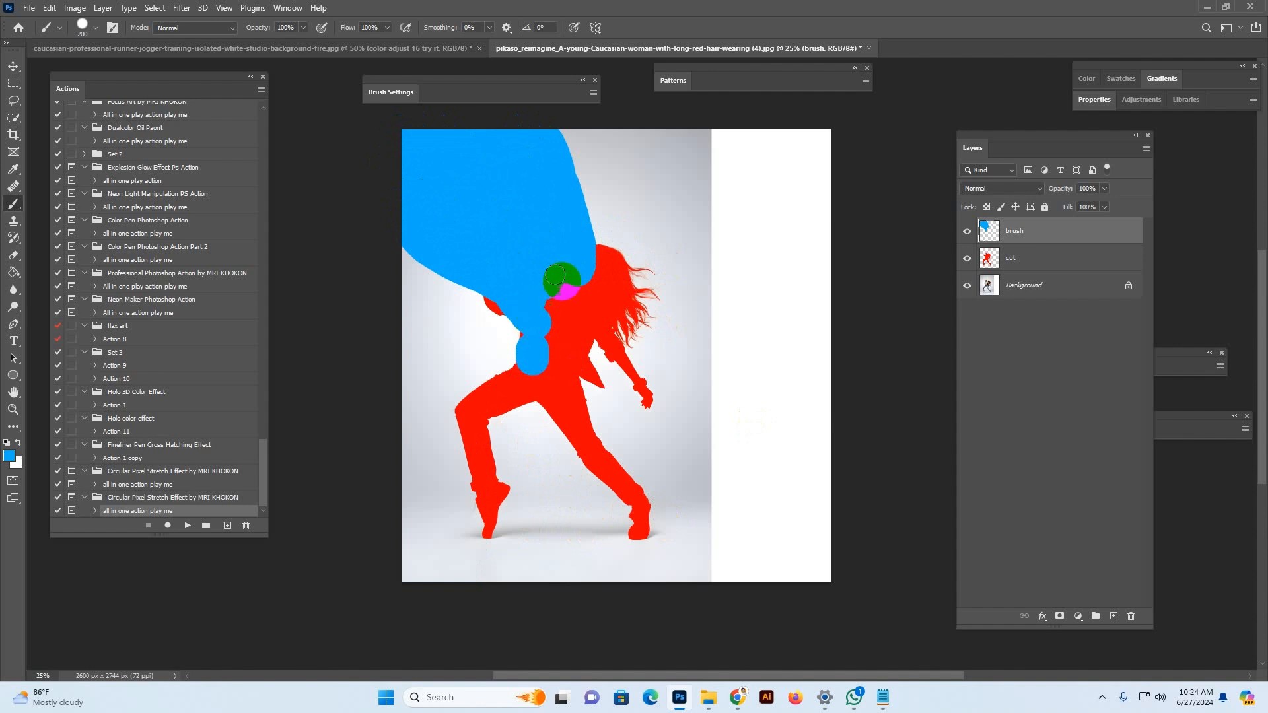
mouse_move(561, 277)
mouse_down()
mouse_move(524, 340)
mouse_move(553, 420)
mouse_move(611, 508)
mouse_move(628, 552)
mouse_move(615, 566)
mouse_up()
mouse_move(529, 538)
mouse_down()
mouse_move(430, 557)
mouse_move(393, 269)
mouse_move(434, 504)
mouse_move(420, 367)
mouse_move(393, 294)
mouse_move(433, 266)
mouse_move(447, 399)
mouse_move(510, 400)
mouse_move(495, 377)
mouse_move(433, 501)
mouse_move(422, 600)
mouse_move(454, 575)
mouse_move(614, 577)
mouse_move(521, 399)
mouse_move(475, 382)
mouse_move(476, 586)
mouse_move(492, 586)
mouse_move(518, 427)
mouse_move(537, 563)
mouse_move(558, 295)
mouse_move(627, 346)
mouse_up()
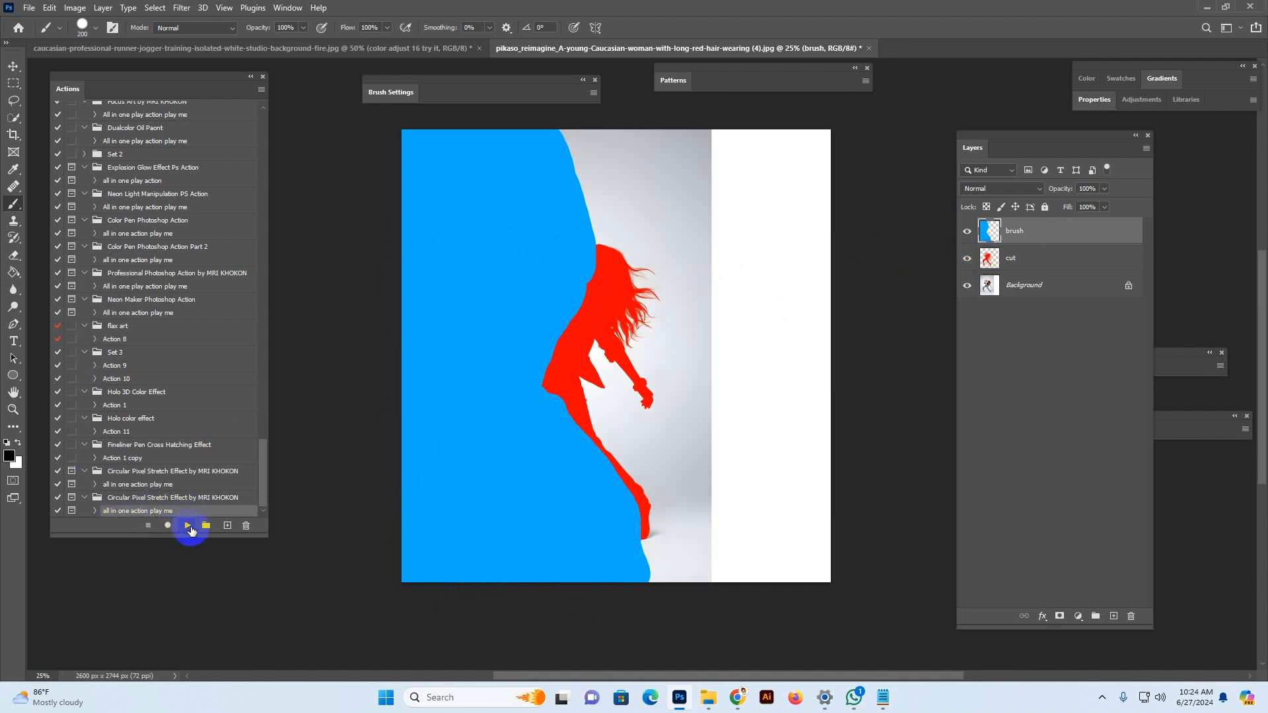
Step: Play the "all in one action play me" action from the last Circular Pixel Stretch Effect set
click(190, 528)
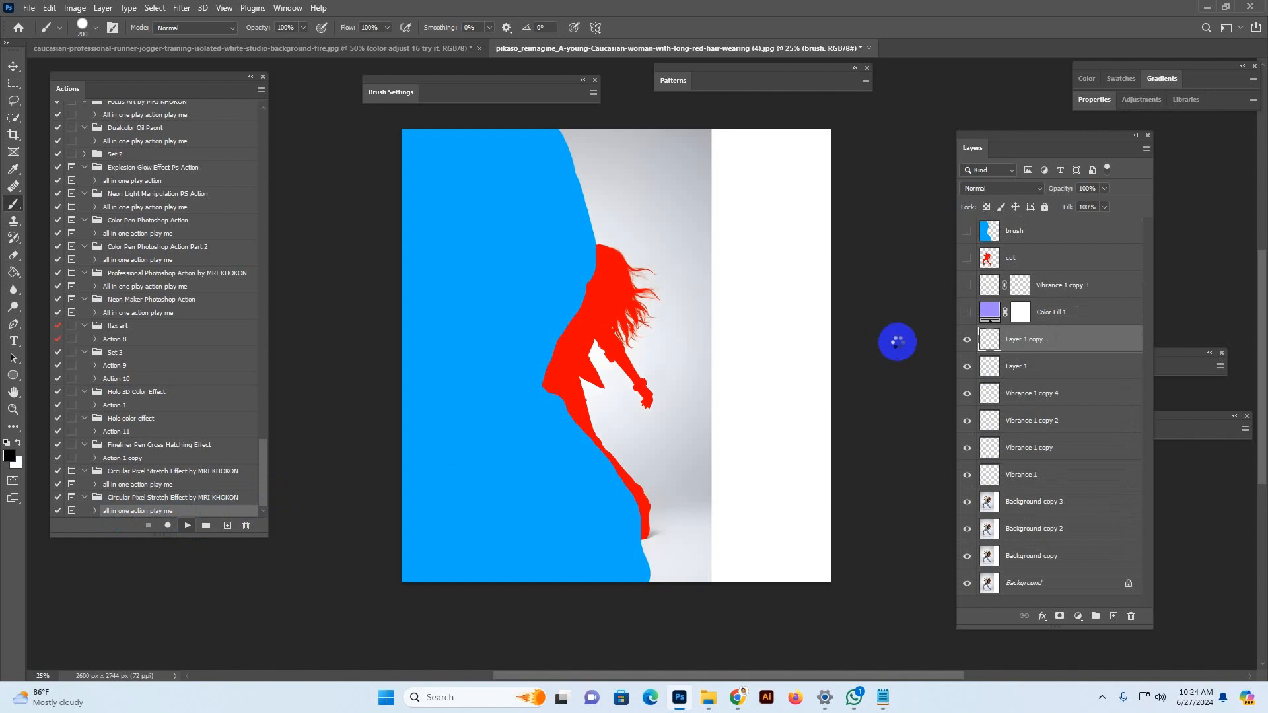
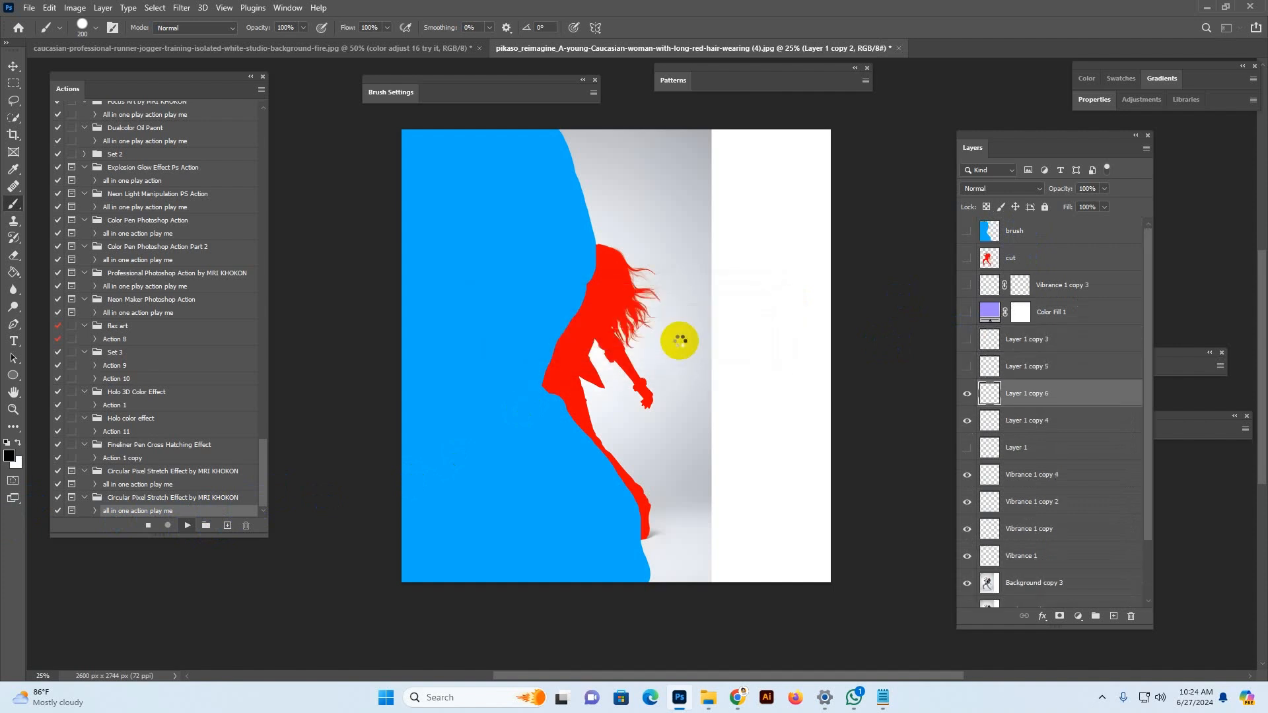
Step: Switch to Chrome and look through the MRI STUDIO shop on Creative Market and the author's GraphicRiver portfolio
mouse_move(740, 693)
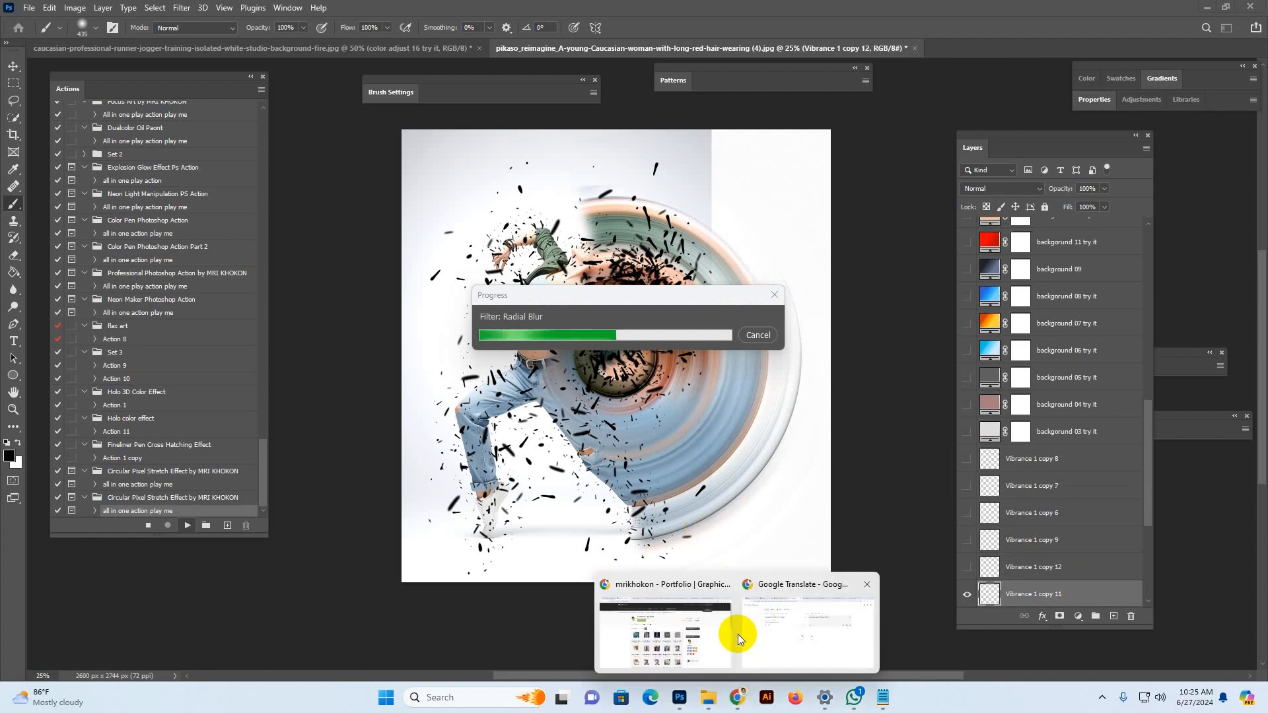
click(691, 638)
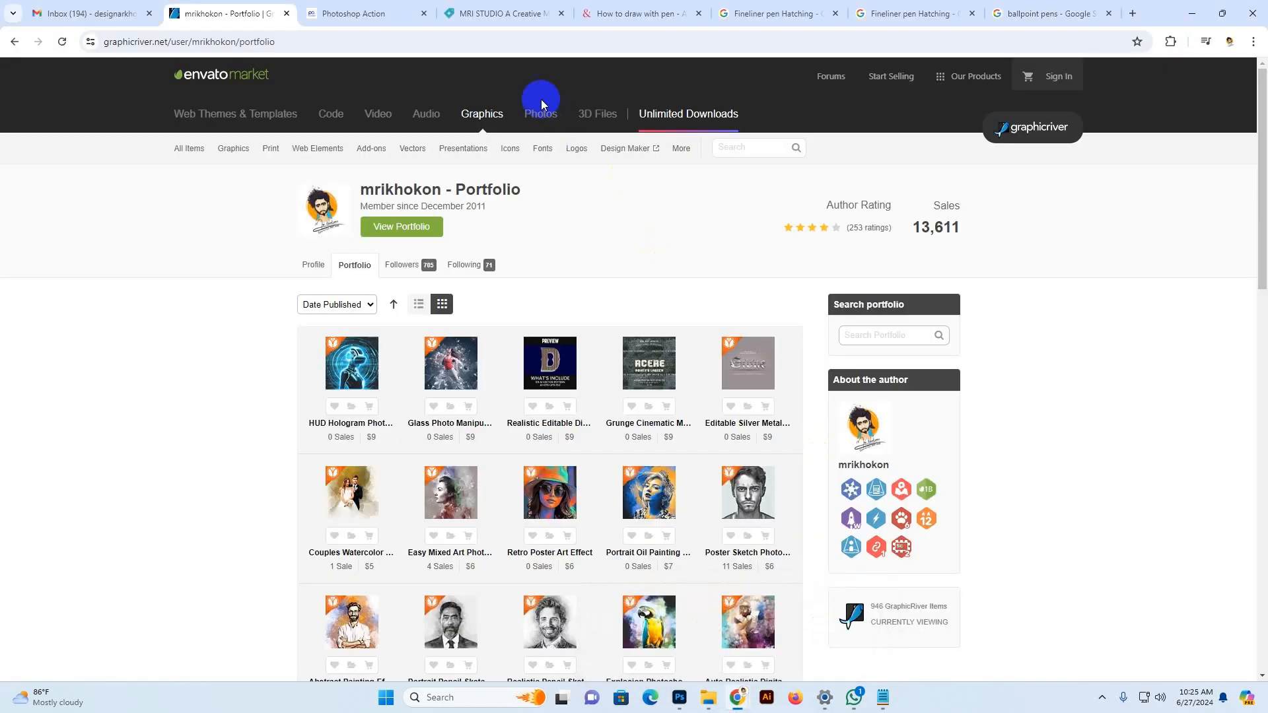
click(503, 13)
scroll(192, 419, up, 8)
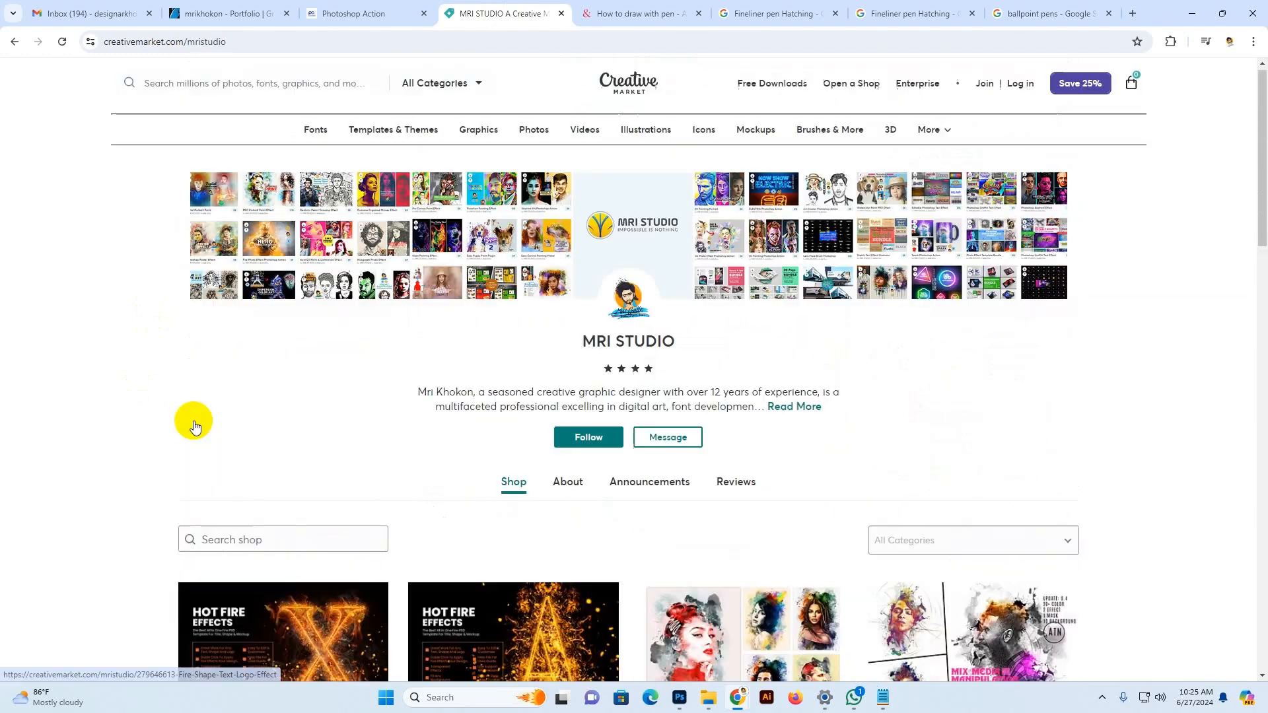
drag(546, 335, 765, 347)
click(949, 387)
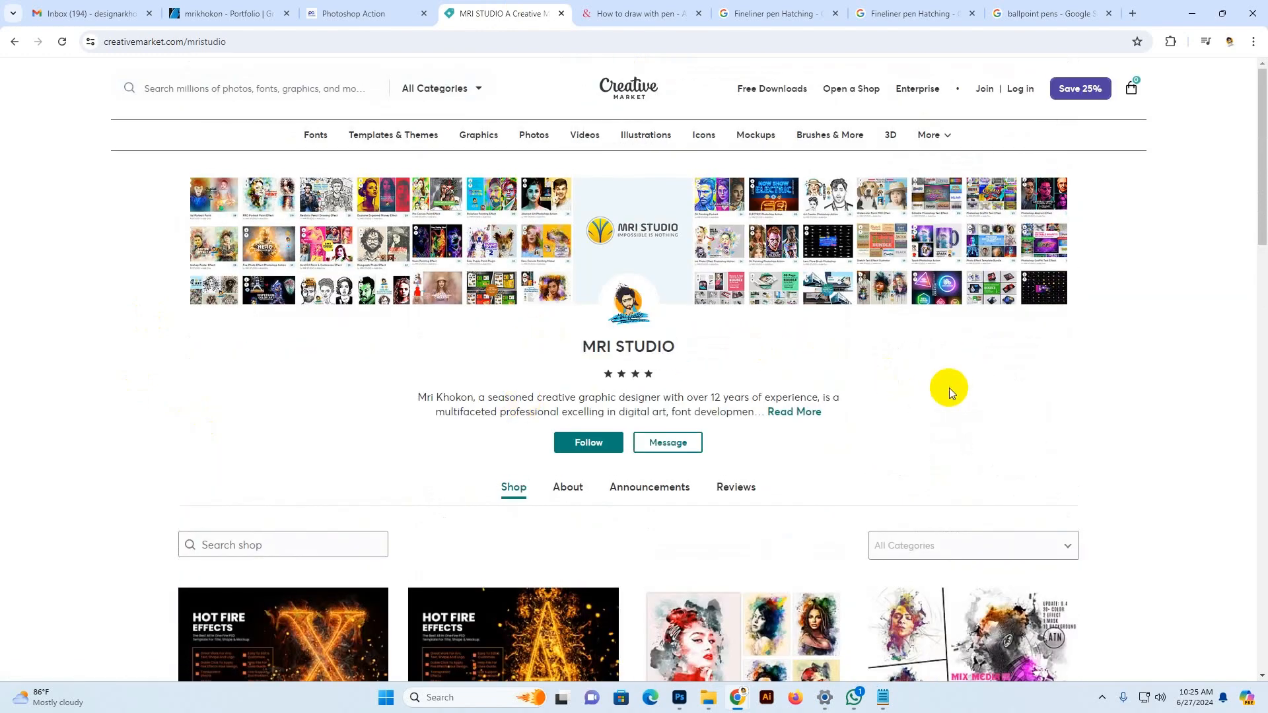
scroll(1061, 388, down, 4)
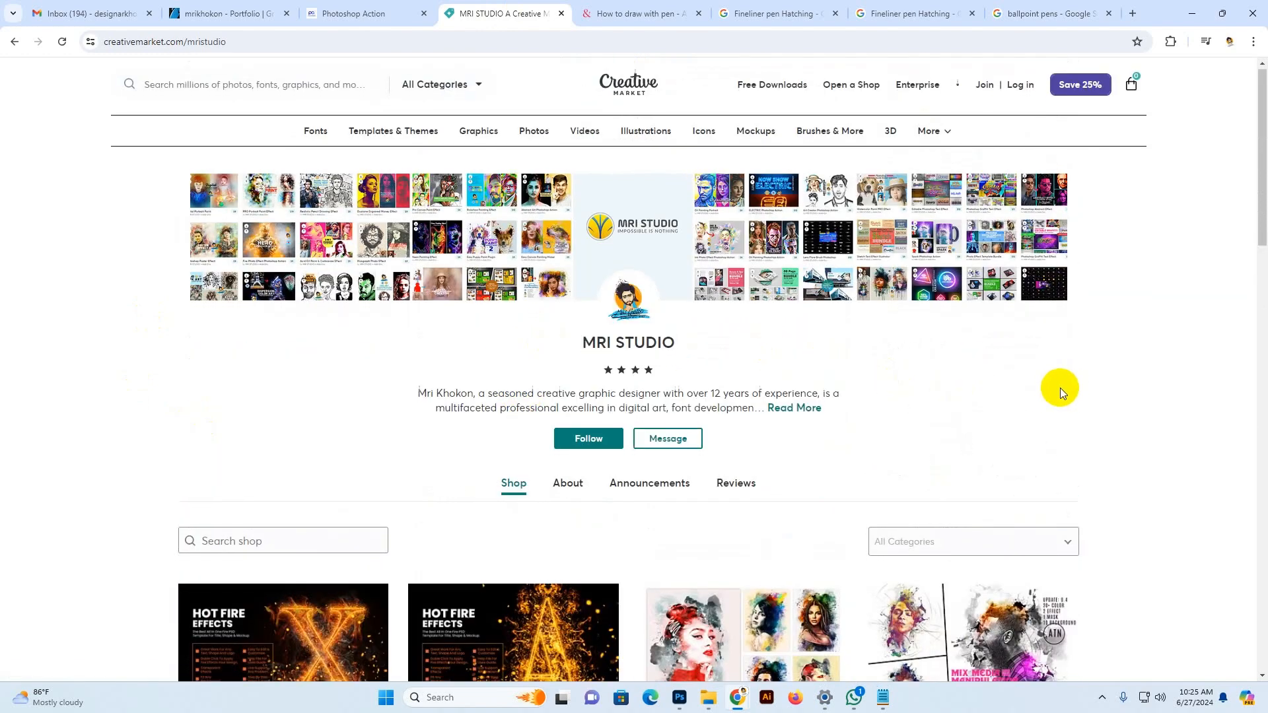
scroll(1195, 435, down, 4)
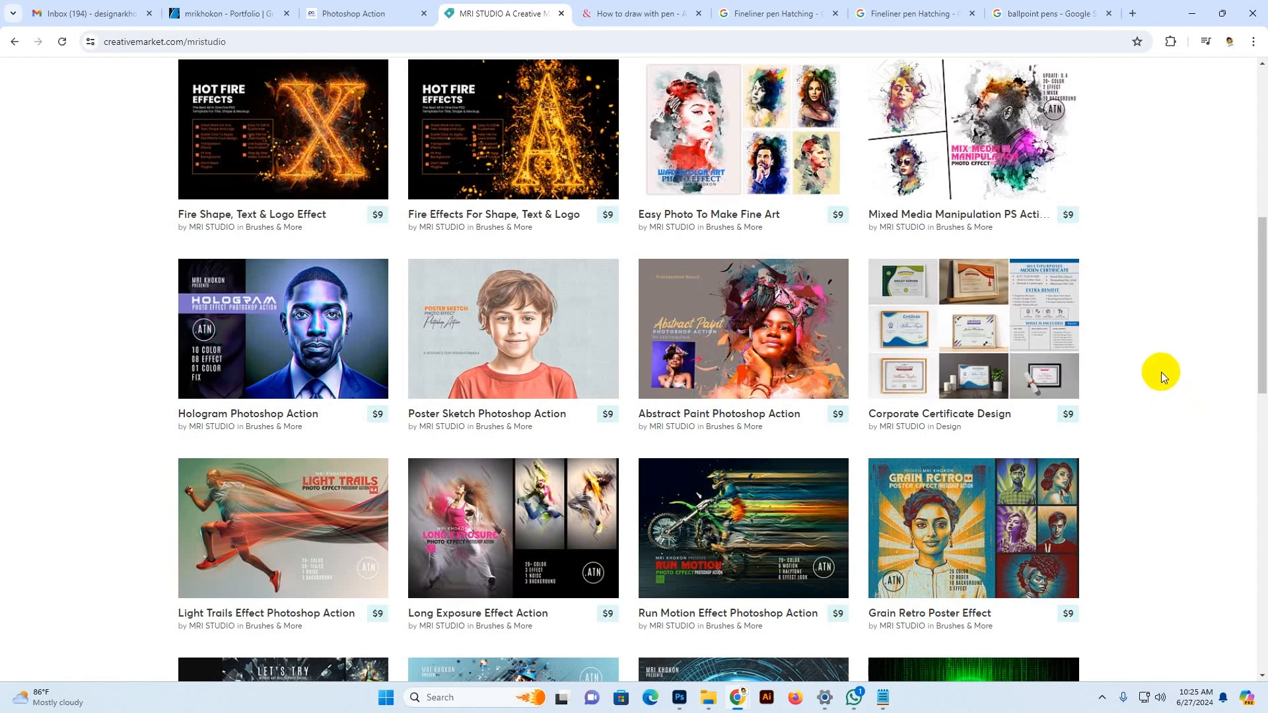
scroll(483, 370, up, 4)
scroll(489, 373, down, 5)
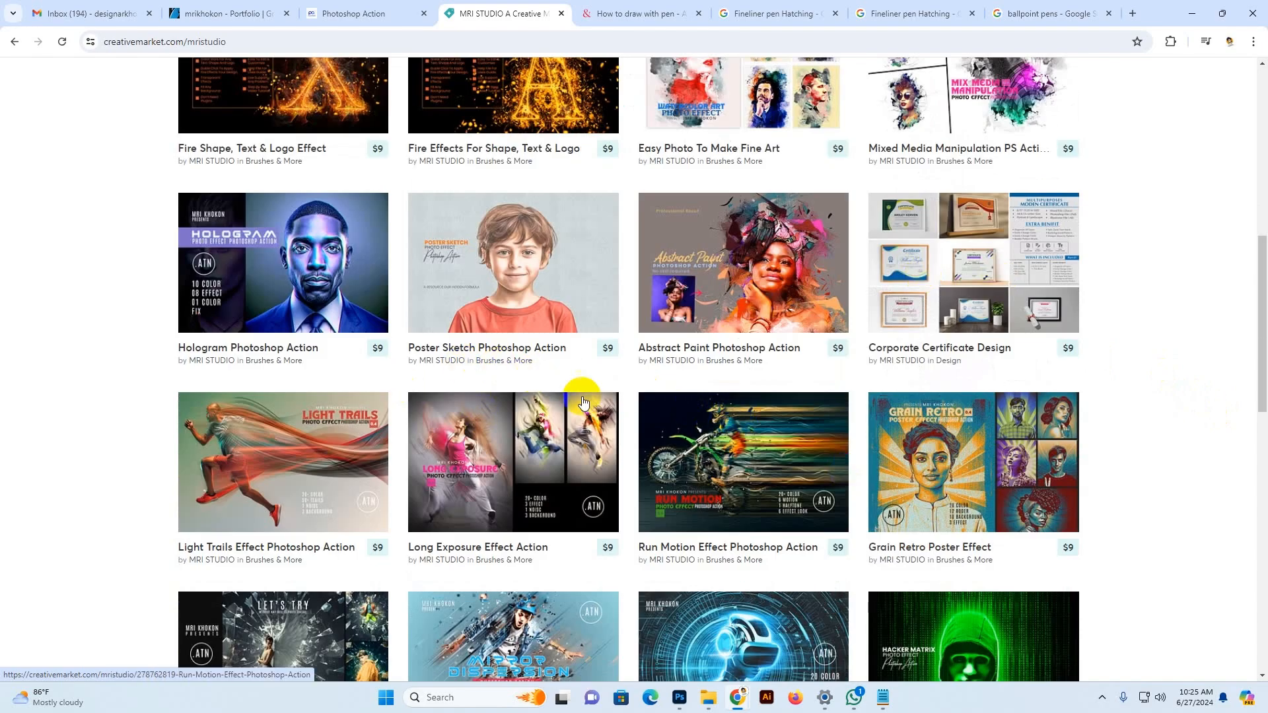
scroll(582, 402, up, 8)
scroll(628, 365, down, 12)
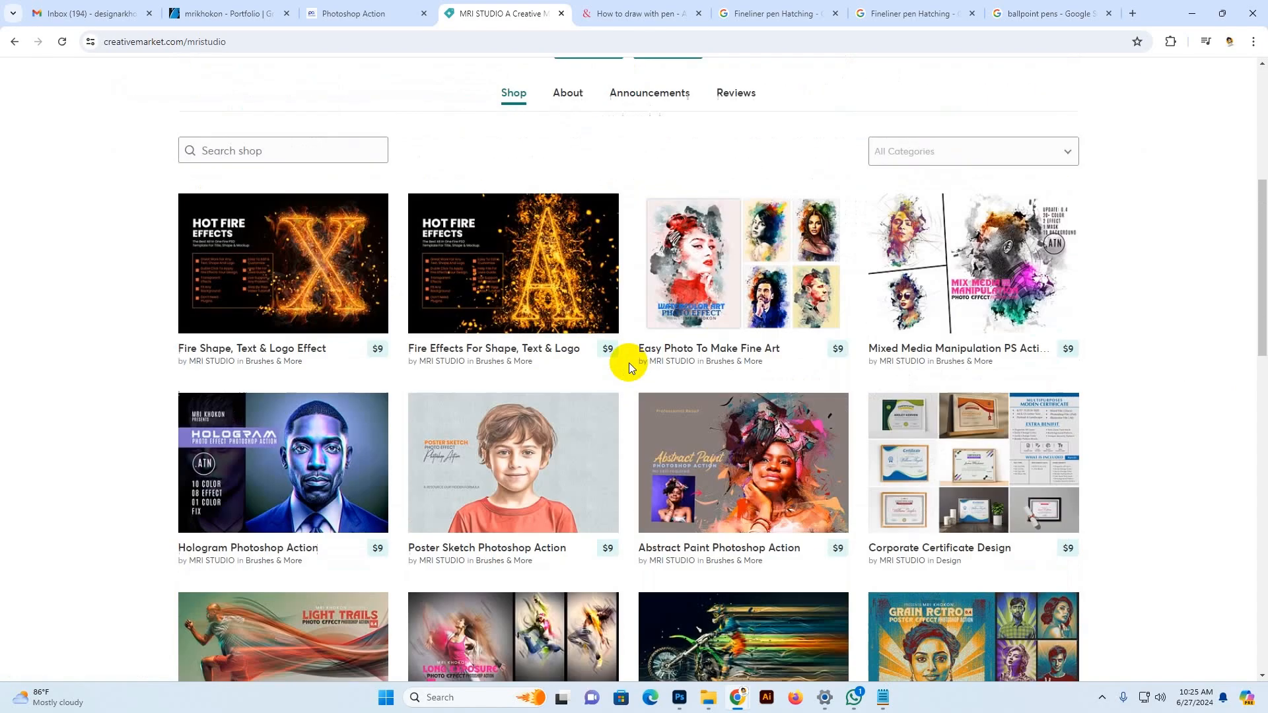
scroll(962, 447, down, 12)
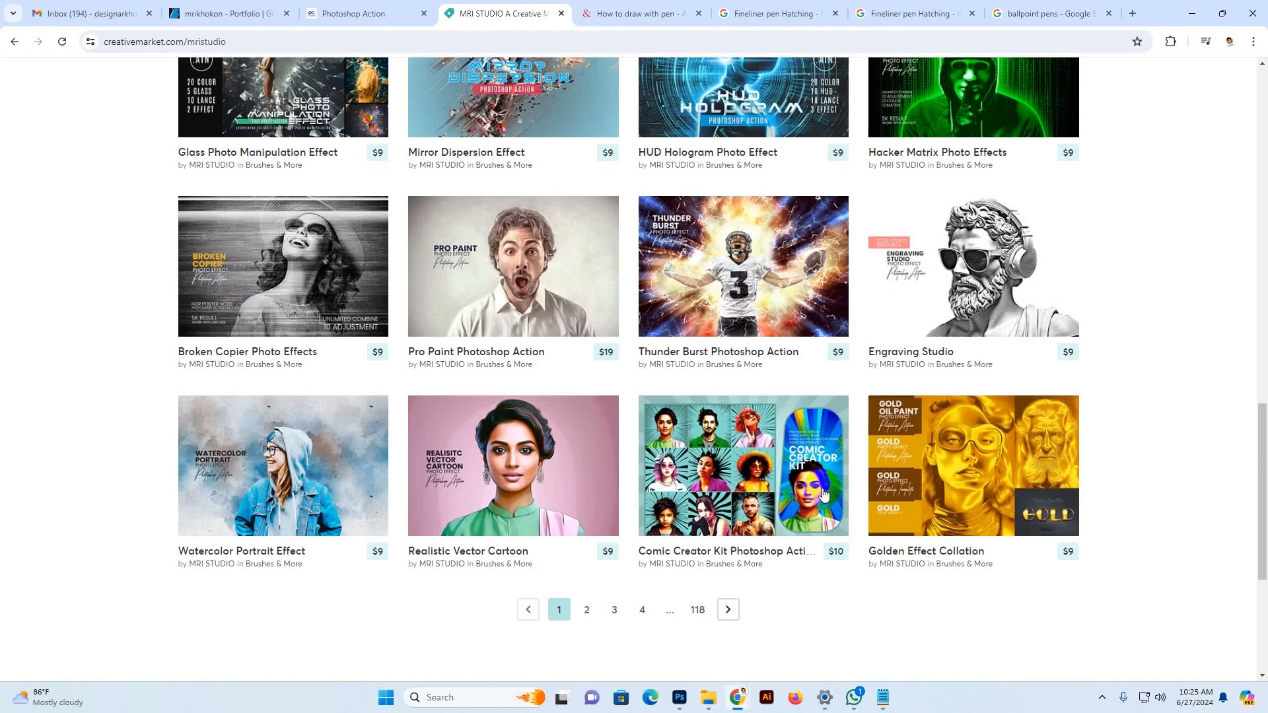
click(177, 12)
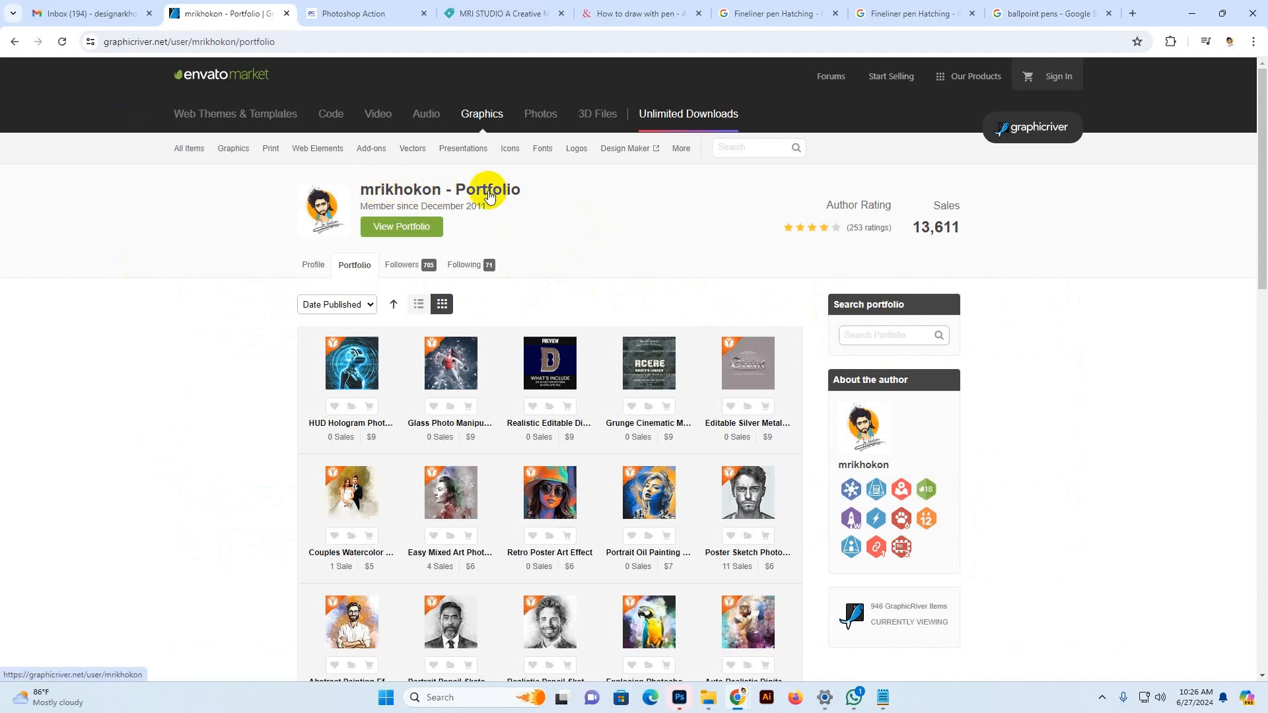
scroll(462, 363, down, 5)
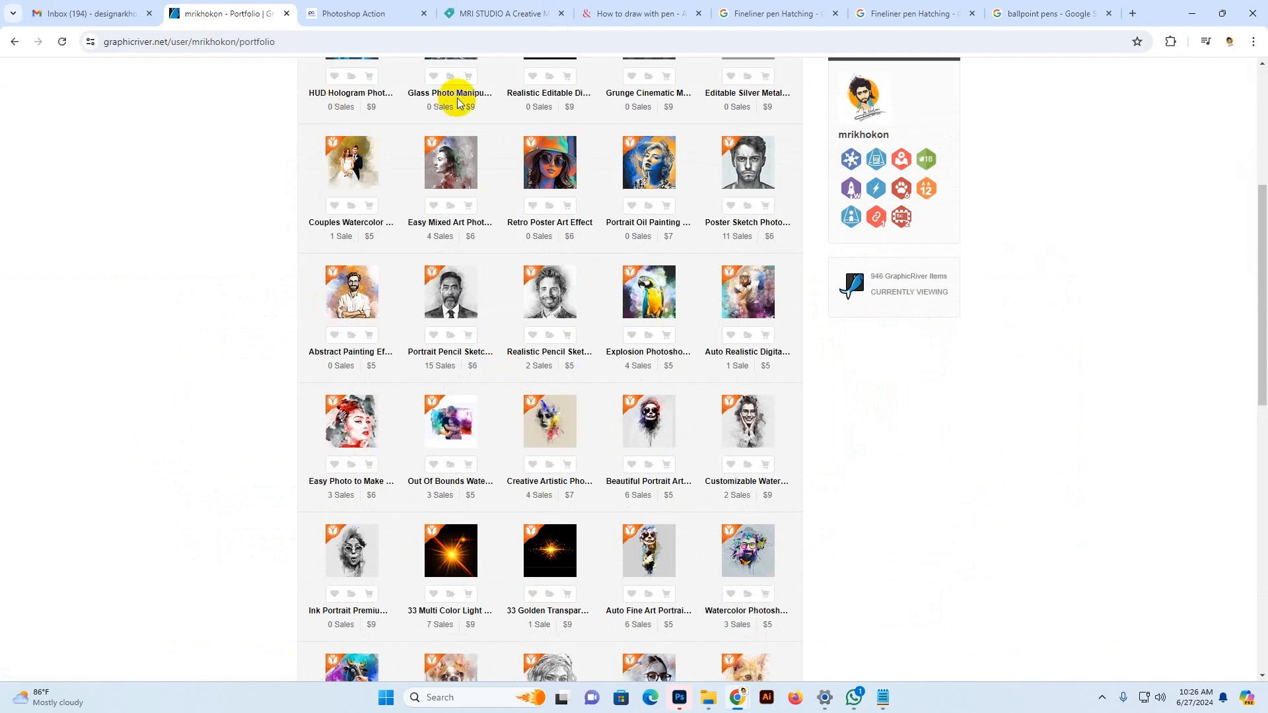
Step: Search the web for "photoshop action,net" in a new tab and open the photoshopaction.net home page from the results
key(ctrl+t)
text(photosh)
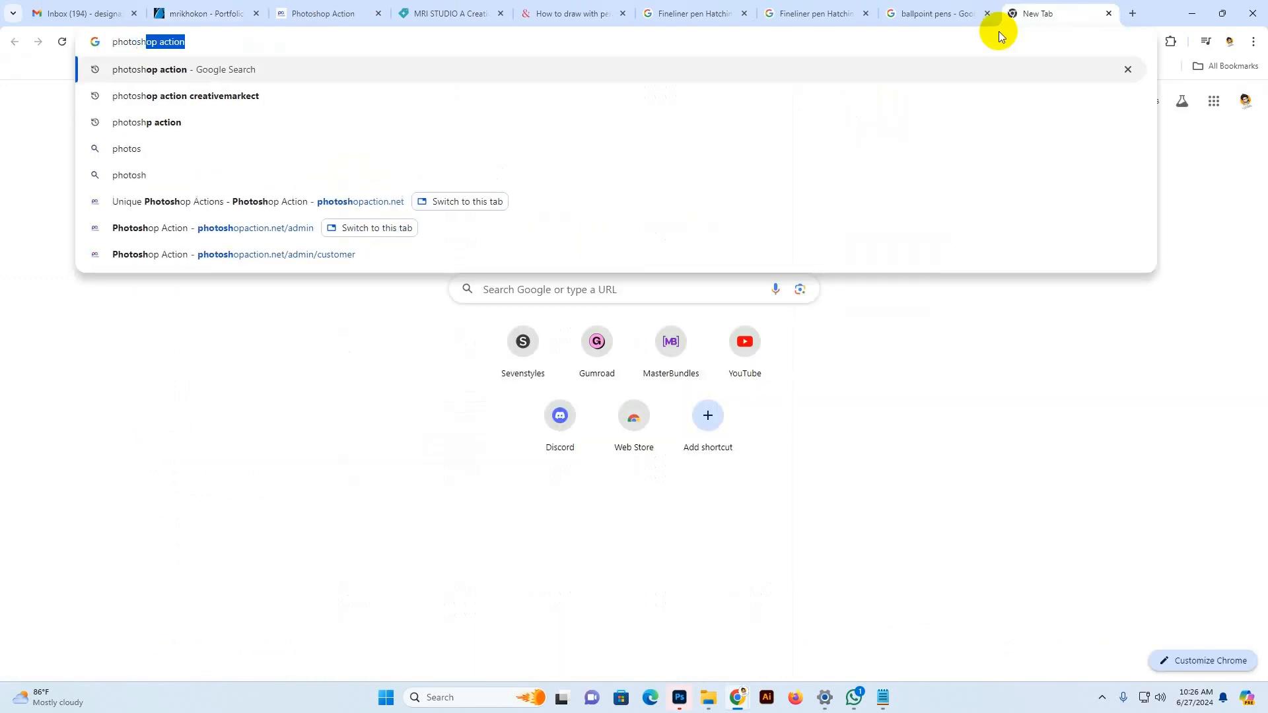
text(op action .ne)
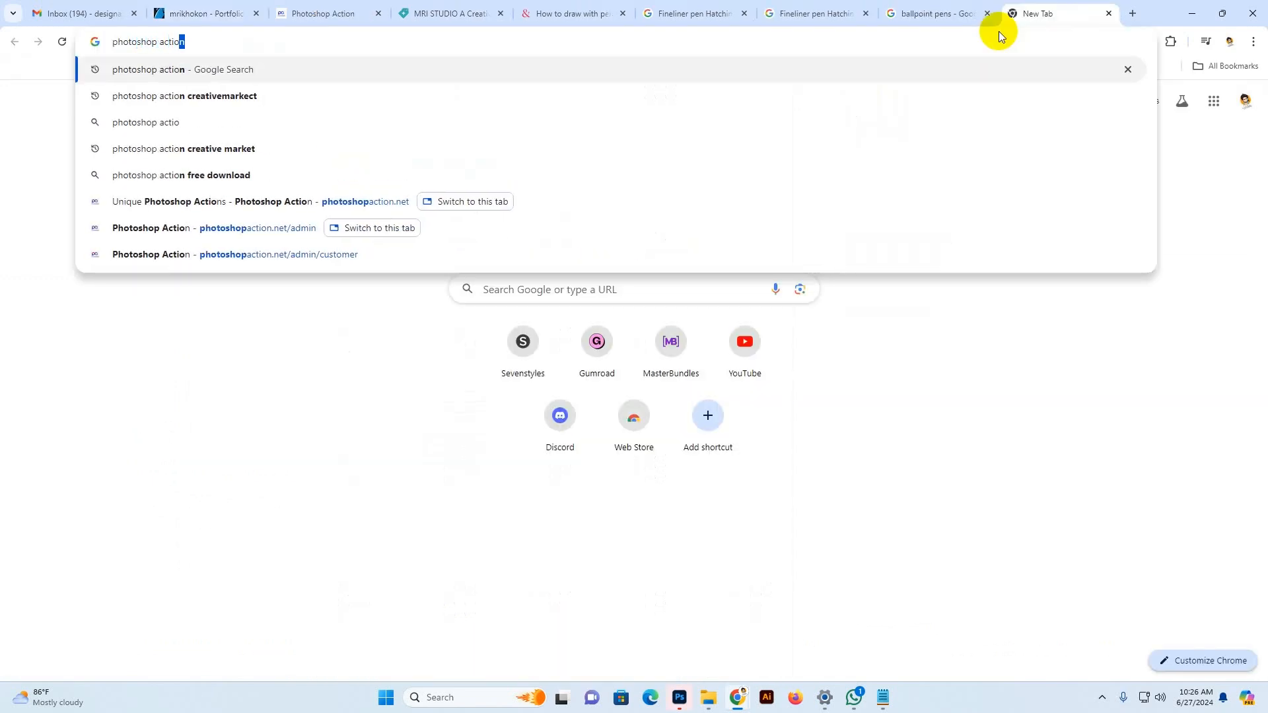
key(BackSpace)
key(BackSpace)
key(BackSpace)
key(BackSpace)
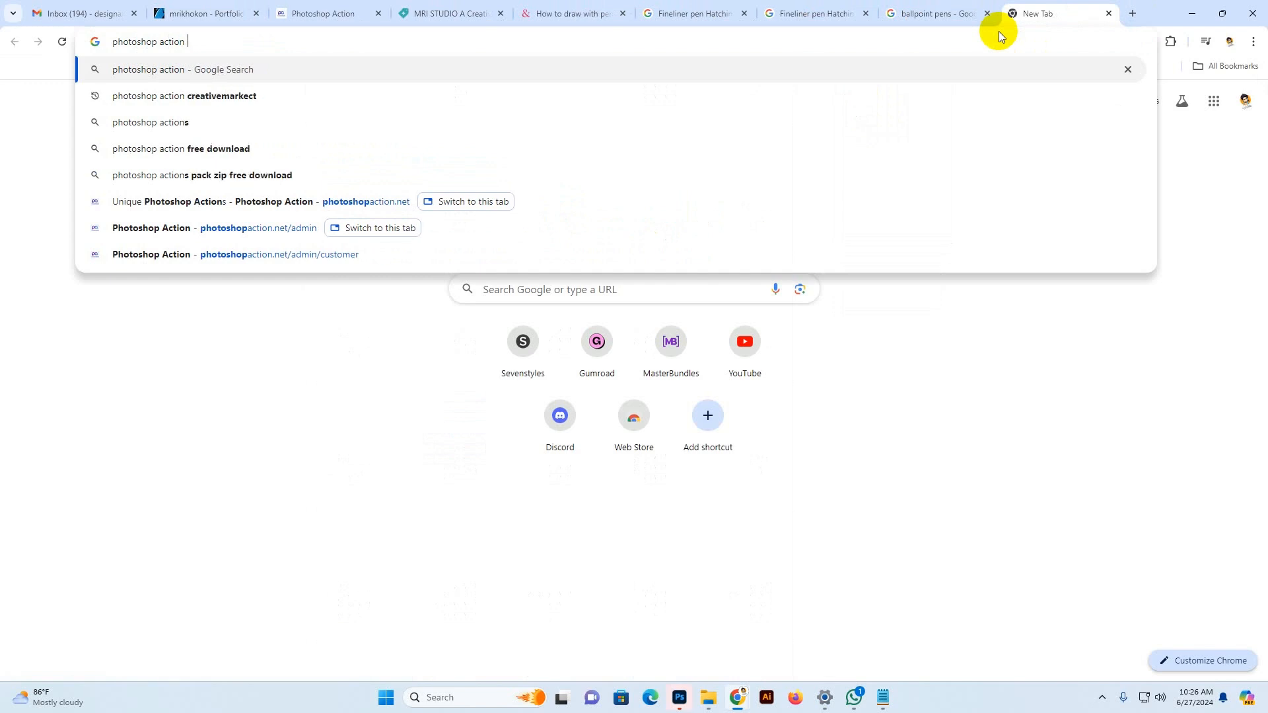
text(,net)
key(Return)
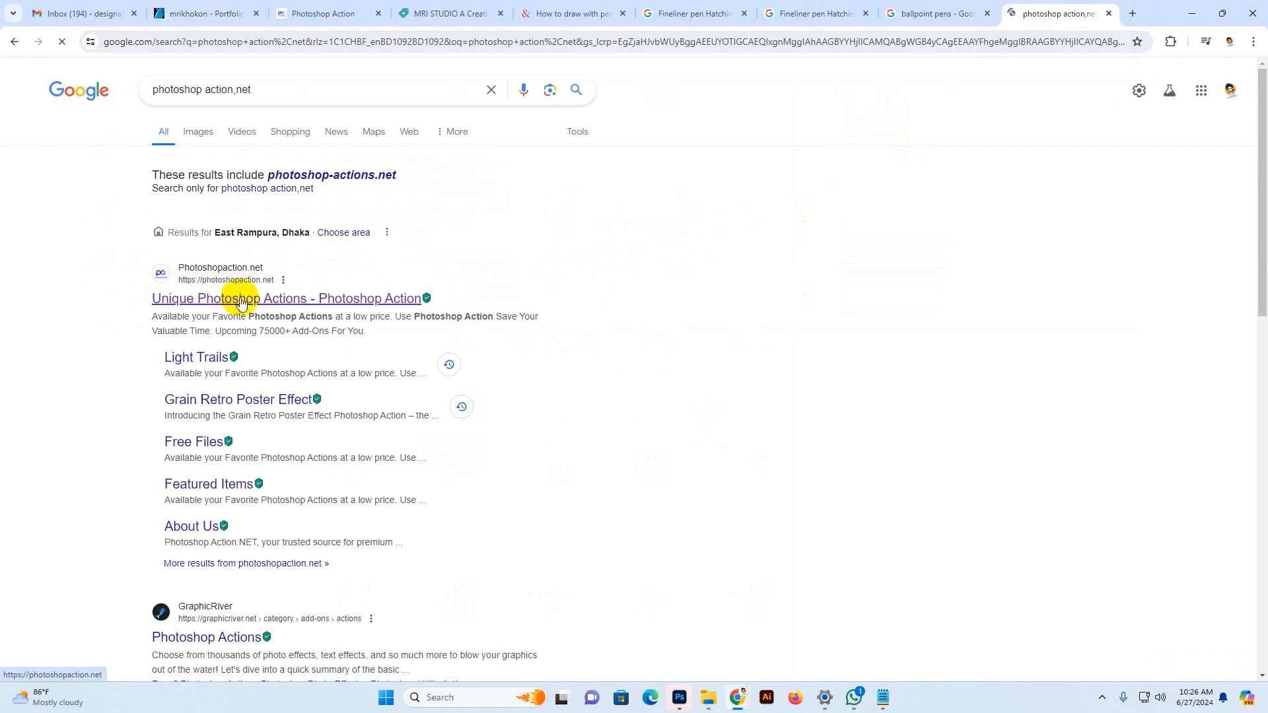
click(380, 305)
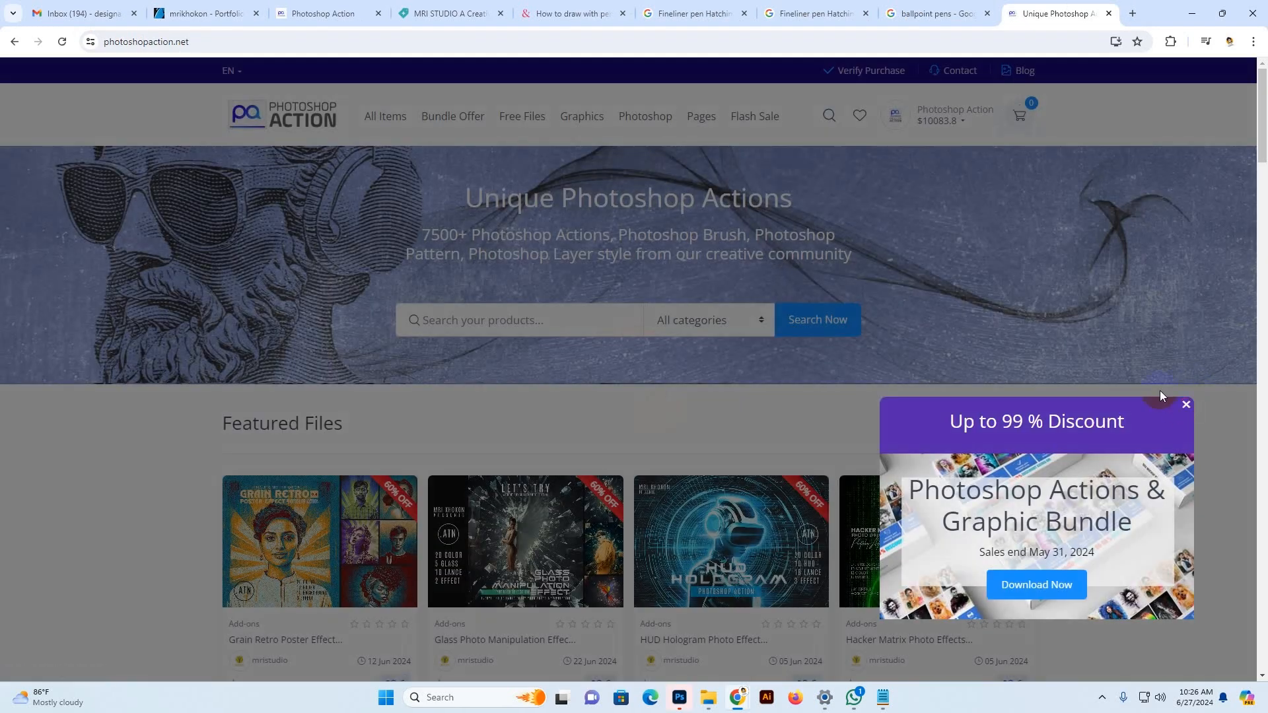
Step: Dismiss the discount pop-up and look through the Featured Files on the photoshopaction.net home page
click(1160, 391)
scroll(446, 359, down, 5)
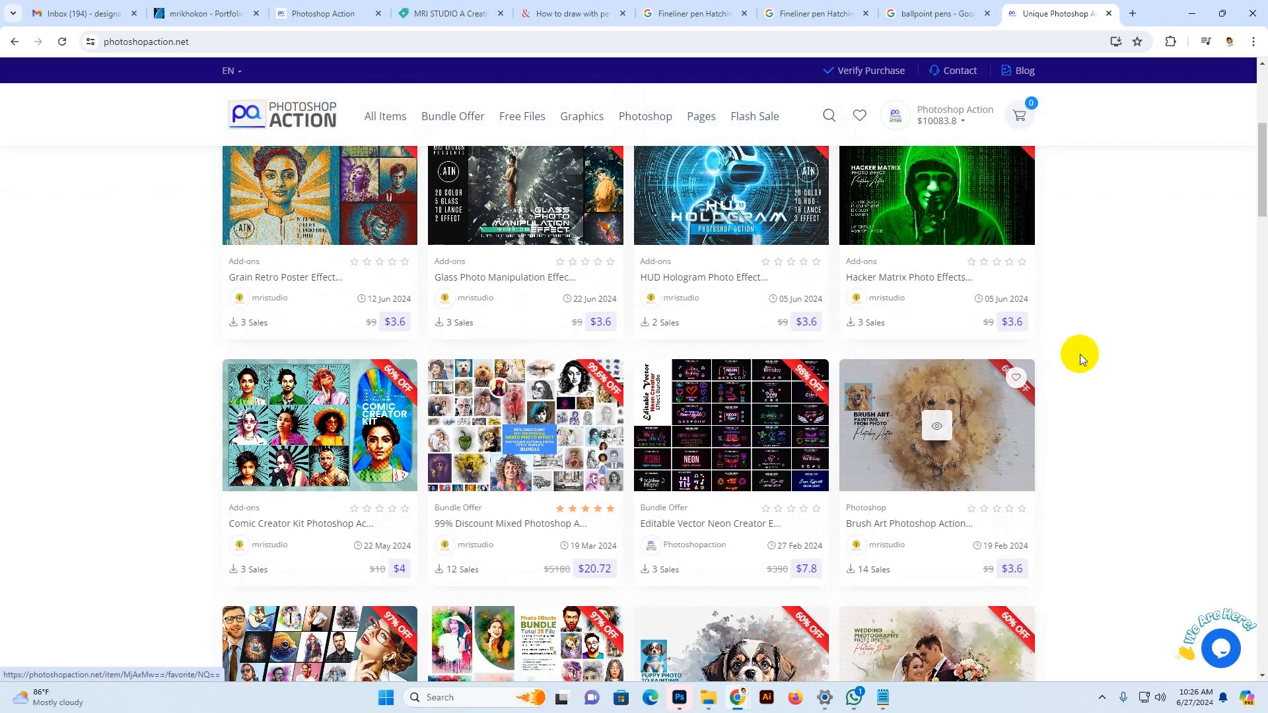
scroll(521, 175, up, 6)
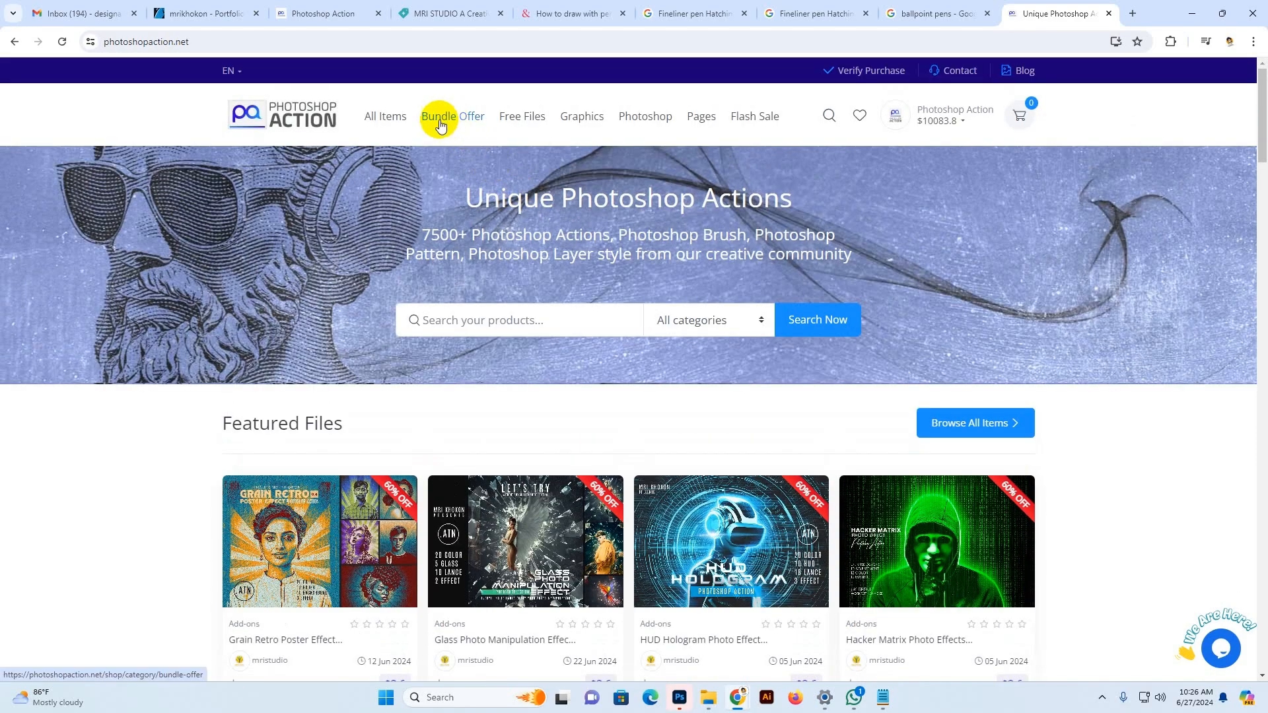
scroll(191, 314, down, 10)
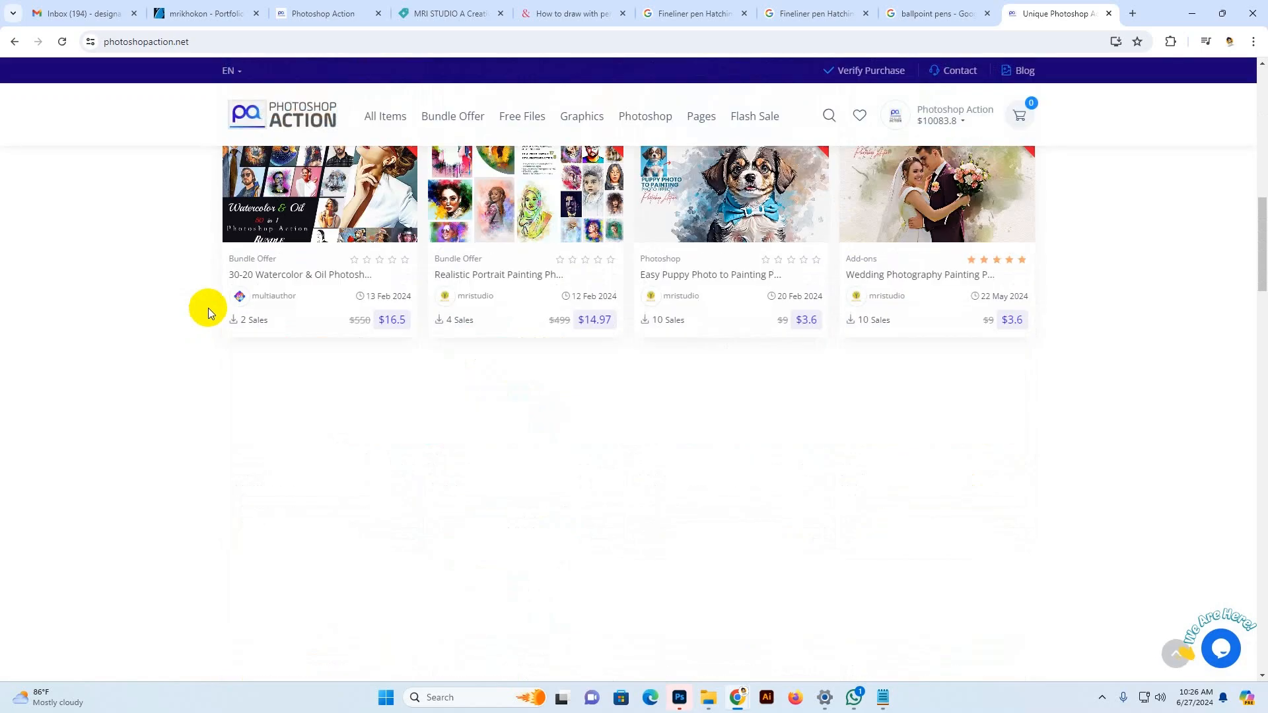
scroll(362, 289, up, 3)
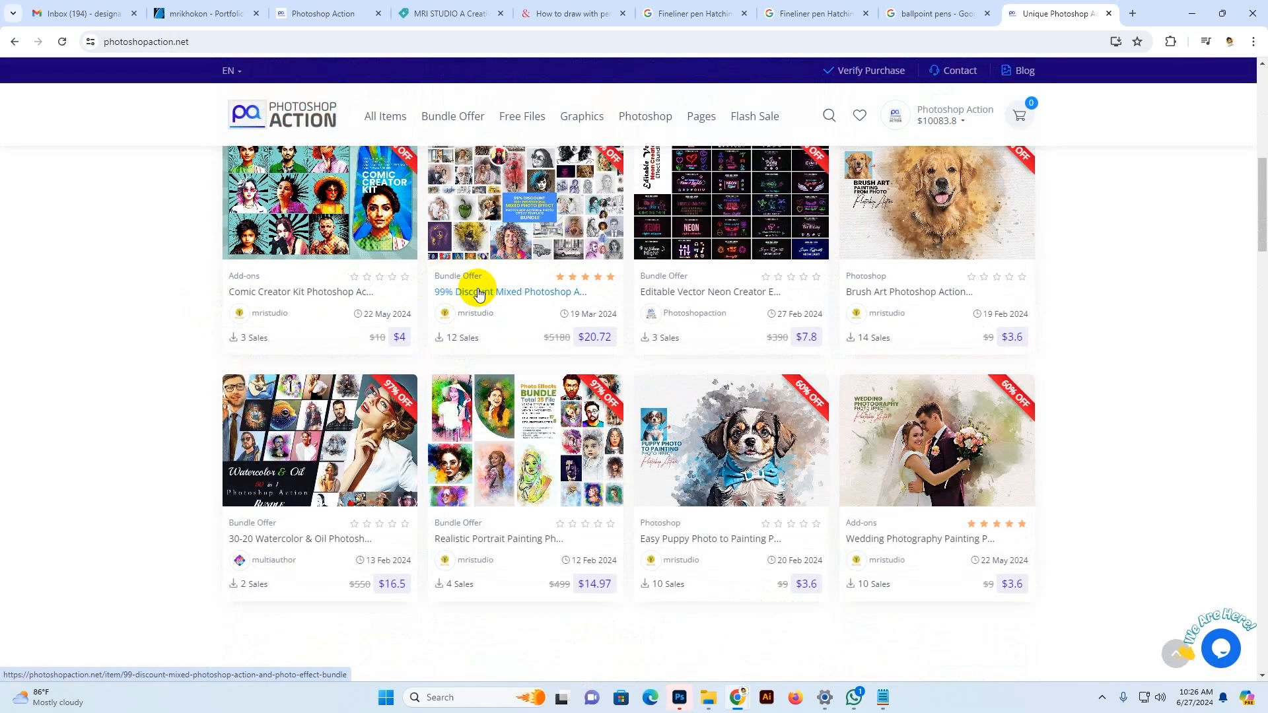
scroll(509, 300, up, 4)
scroll(511, 304, up, 5)
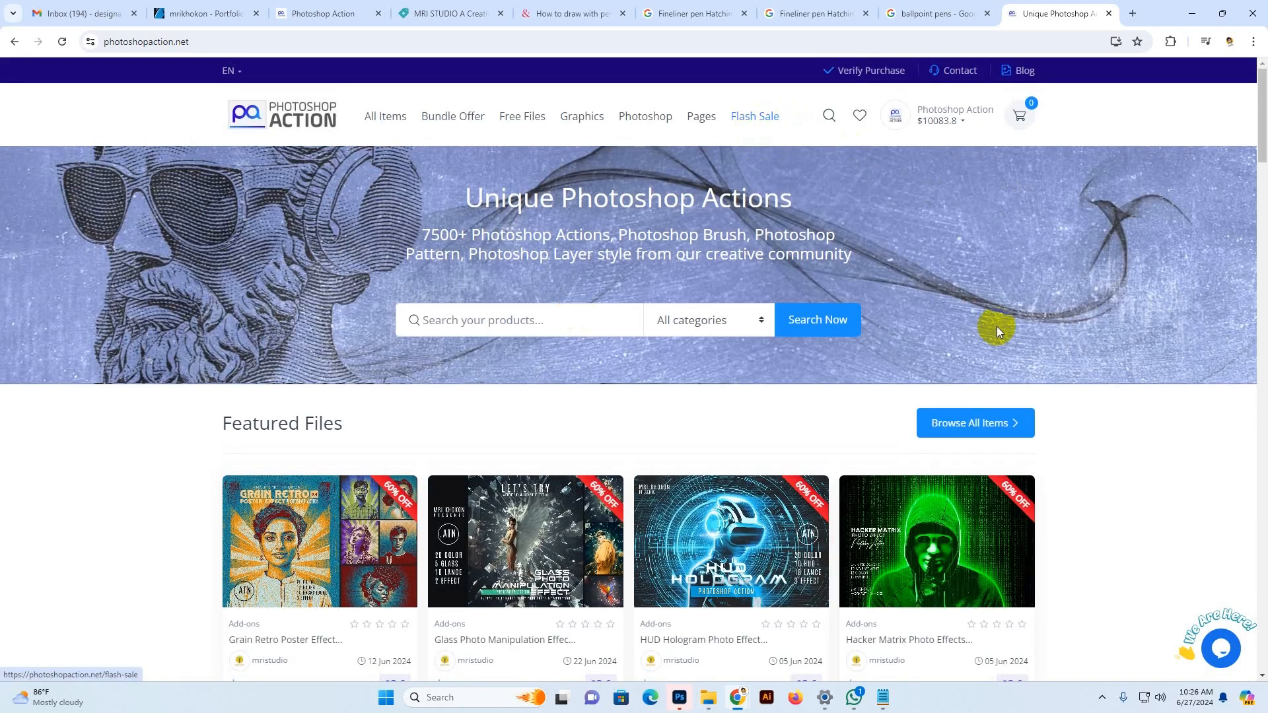
scroll(1125, 370, down, 6)
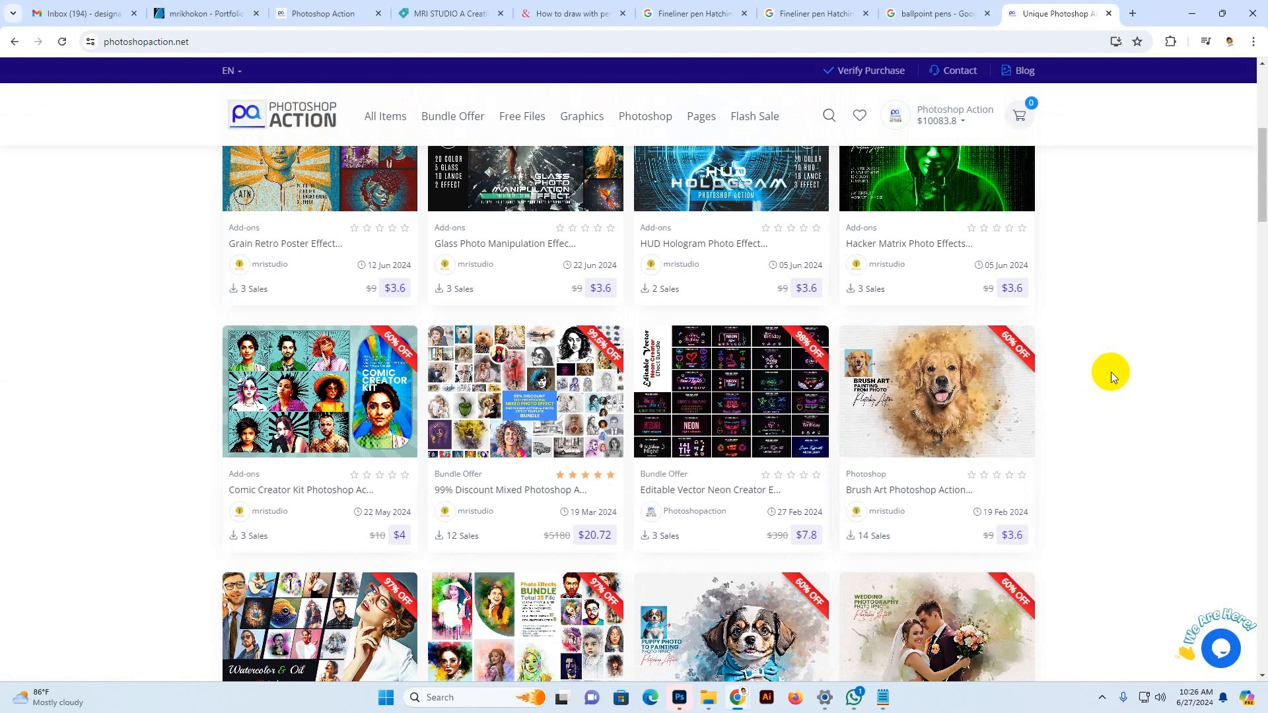
Step: Switch back to Photoshop, dismiss the action's closing message and zoom in on the finished dancer effect
click(680, 697)
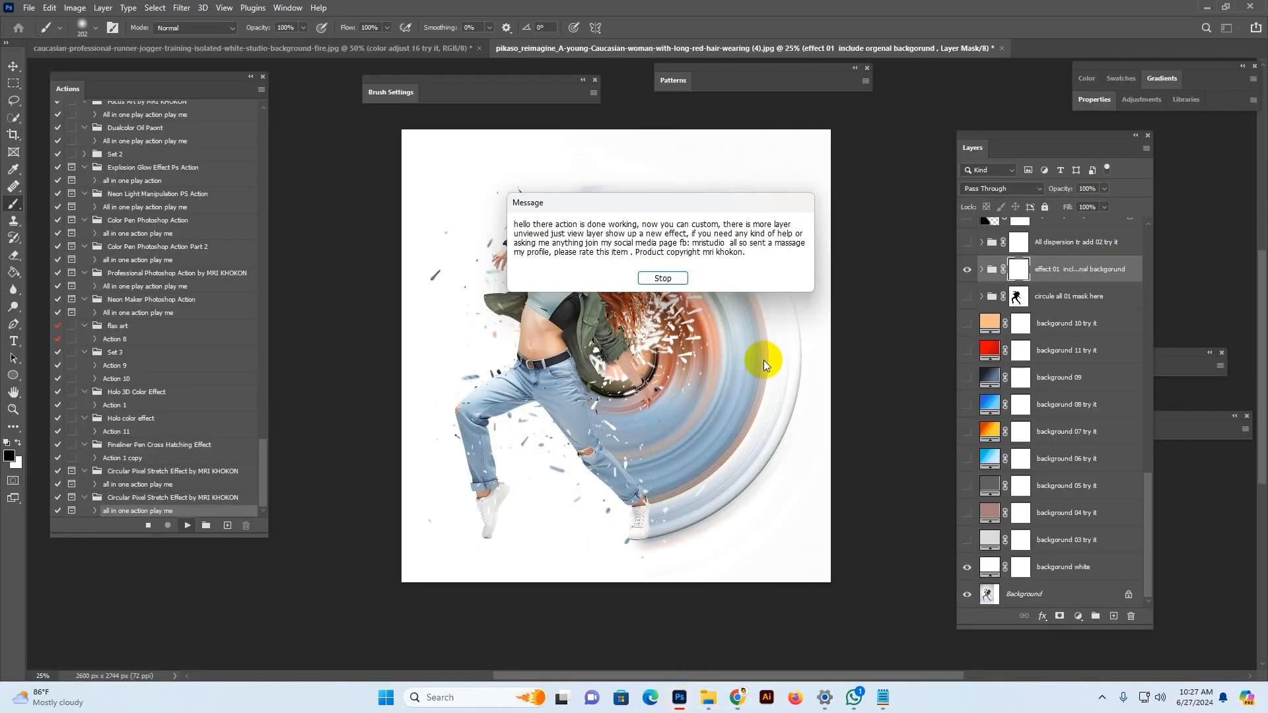
click(672, 280)
key(ctrl+plus)
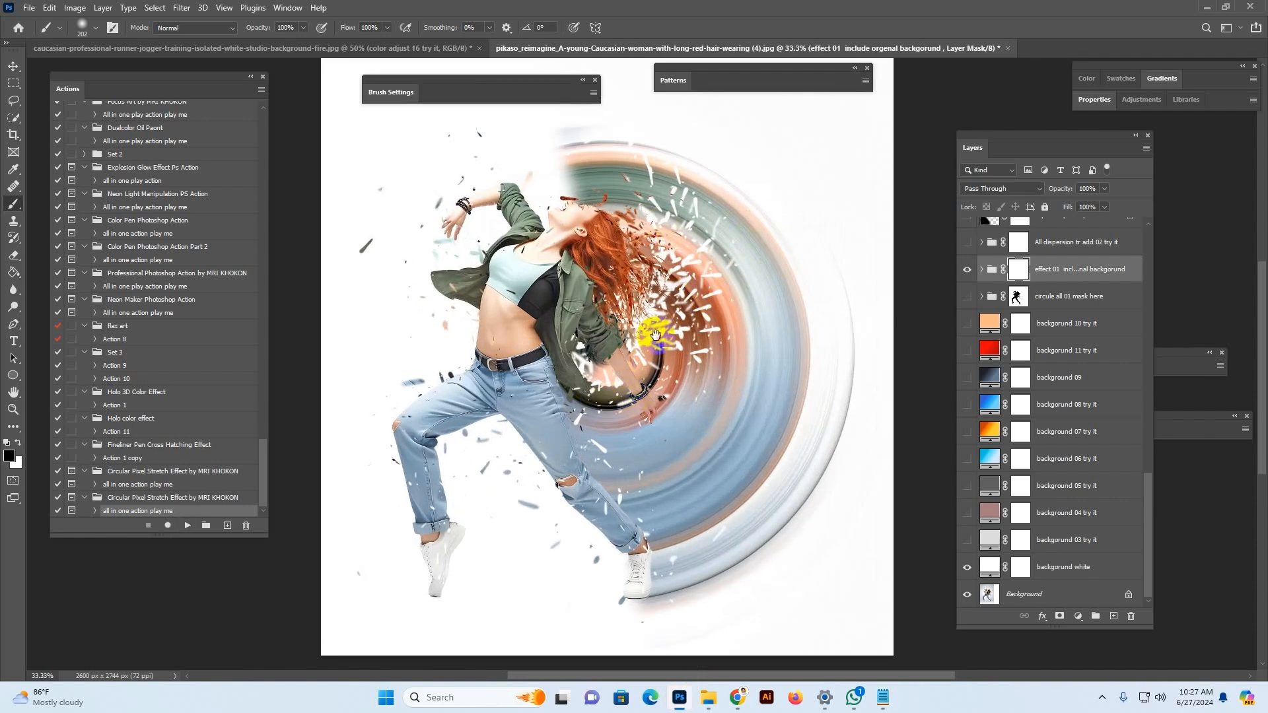
drag(653, 319, 657, 342)
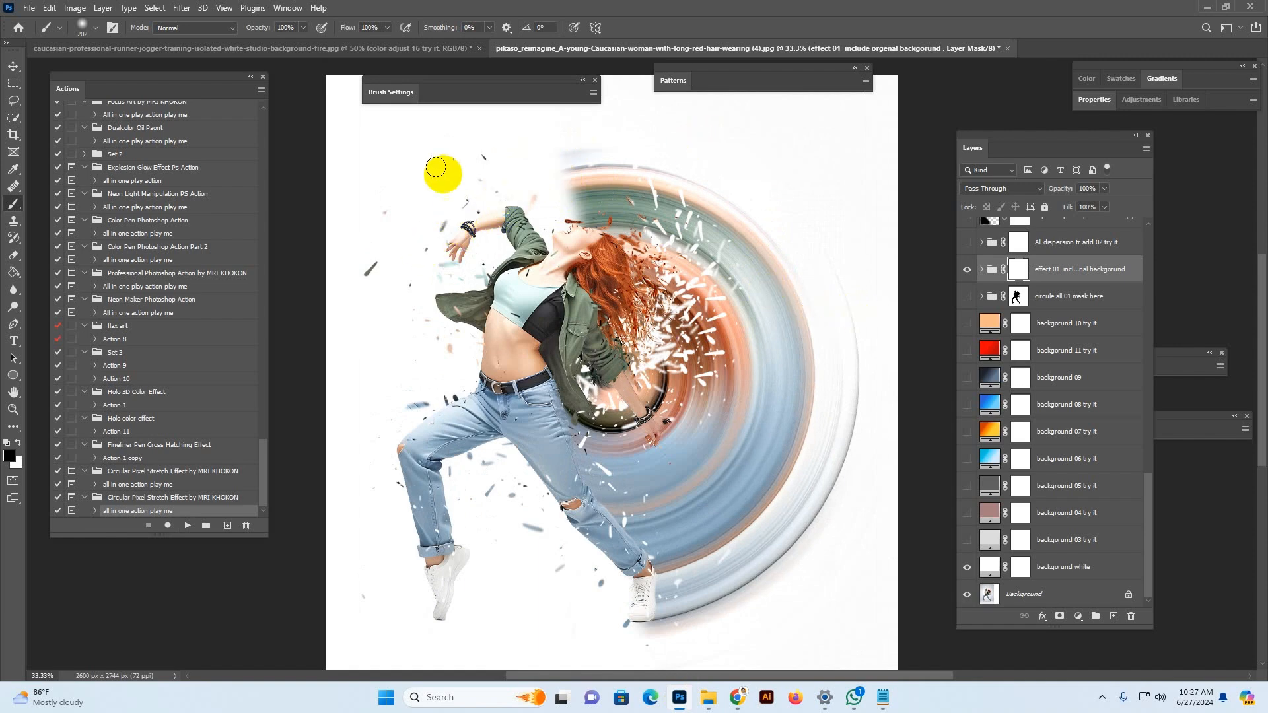
Step: Expand the "effect 01" group and its "Circul main usgae masking" subgroup, and inspect their layers, toggling "circular 02" off and on
click(981, 269)
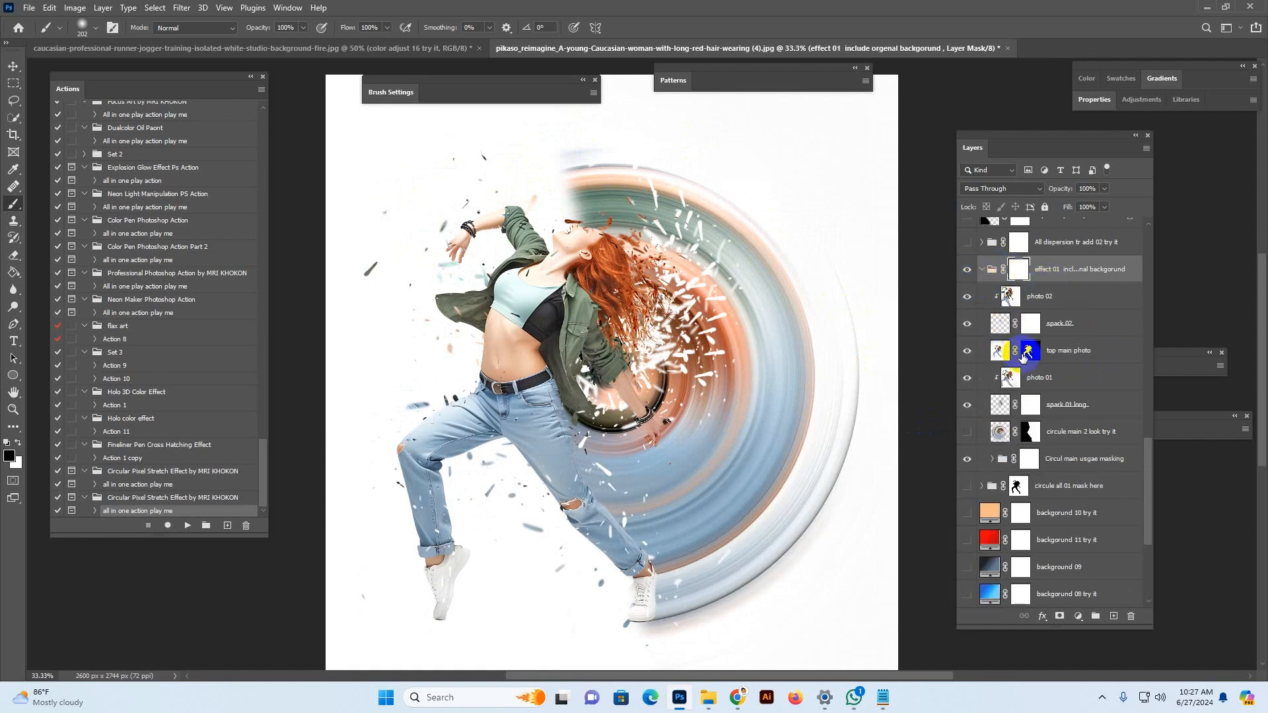
click(1029, 433)
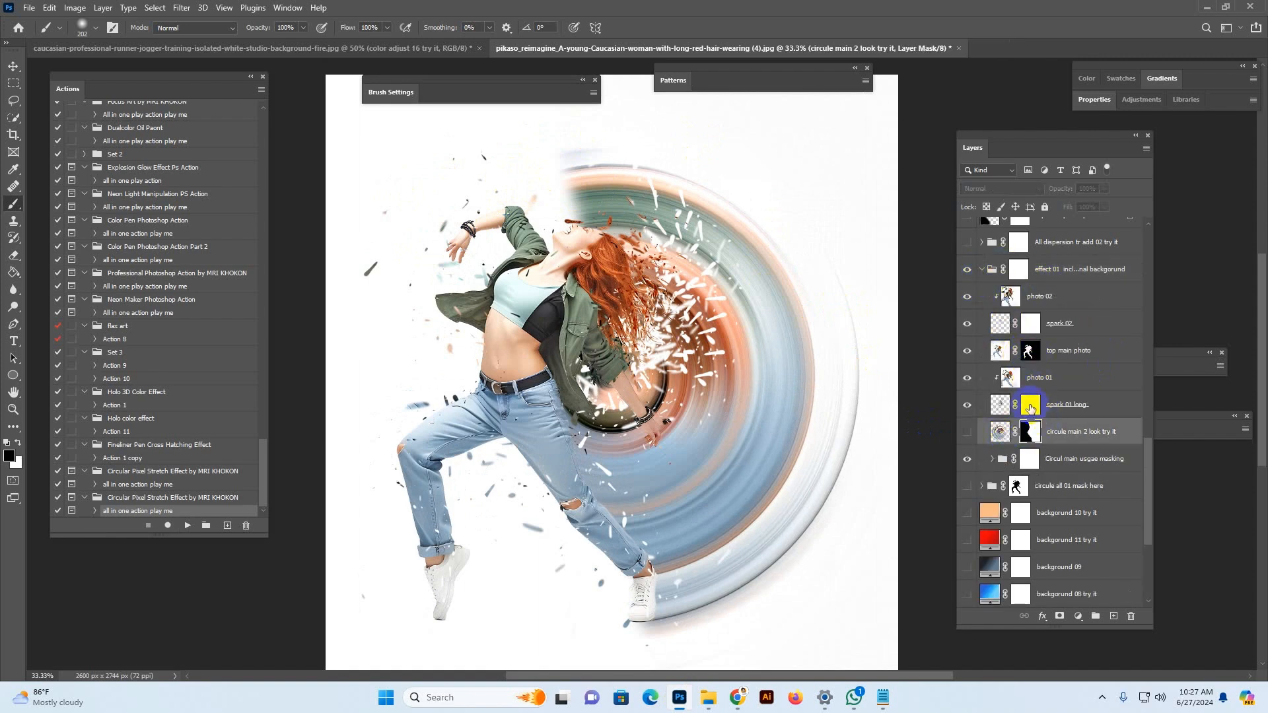
click(1029, 407)
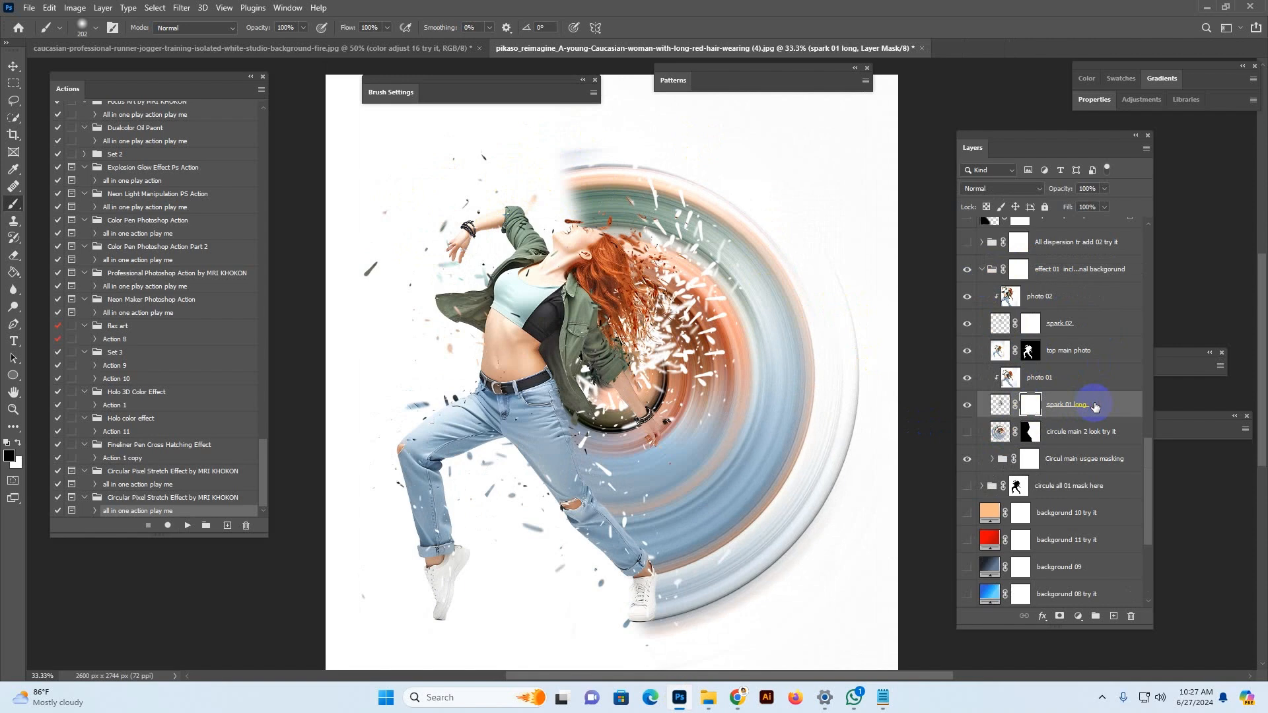
click(1077, 454)
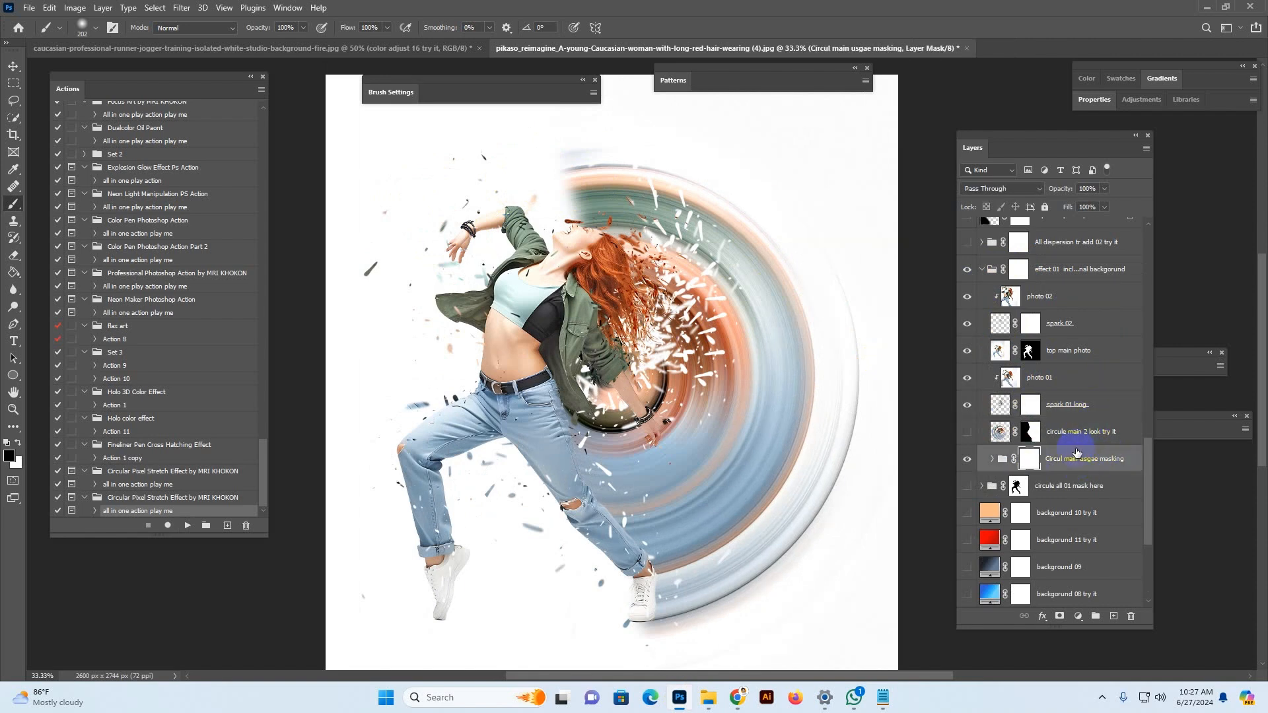
click(992, 460)
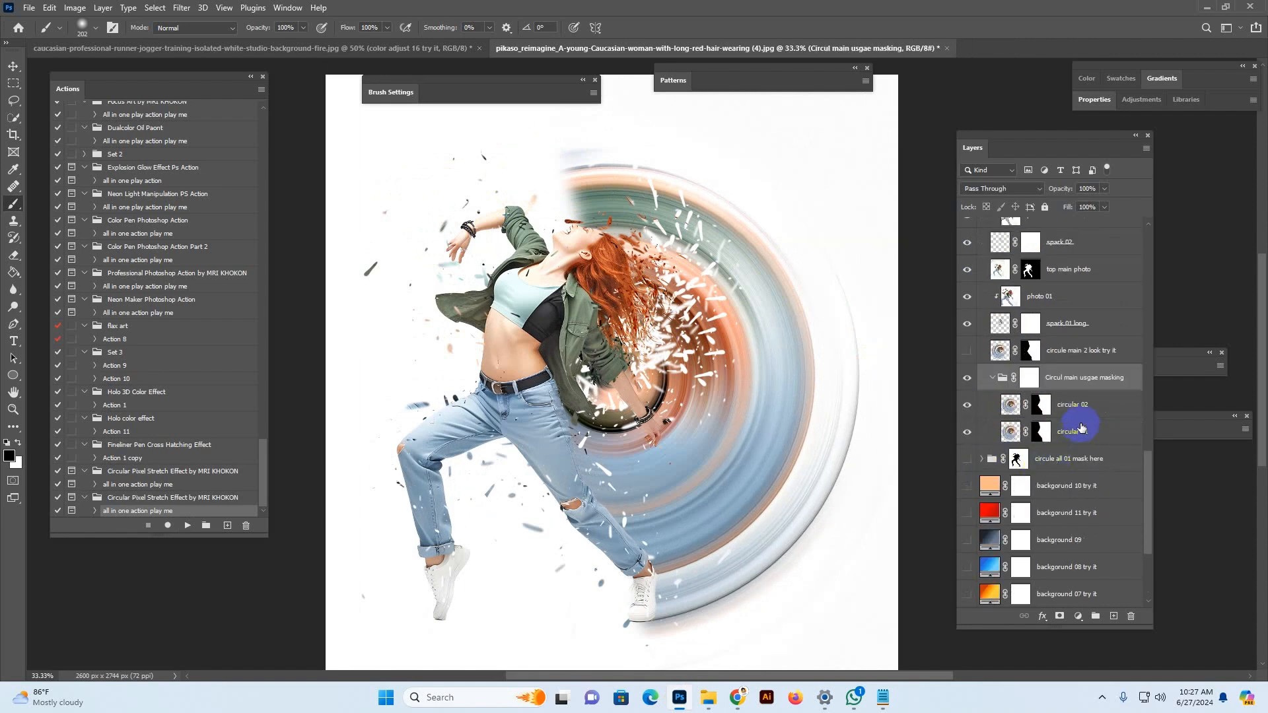
click(1081, 427)
click(982, 405)
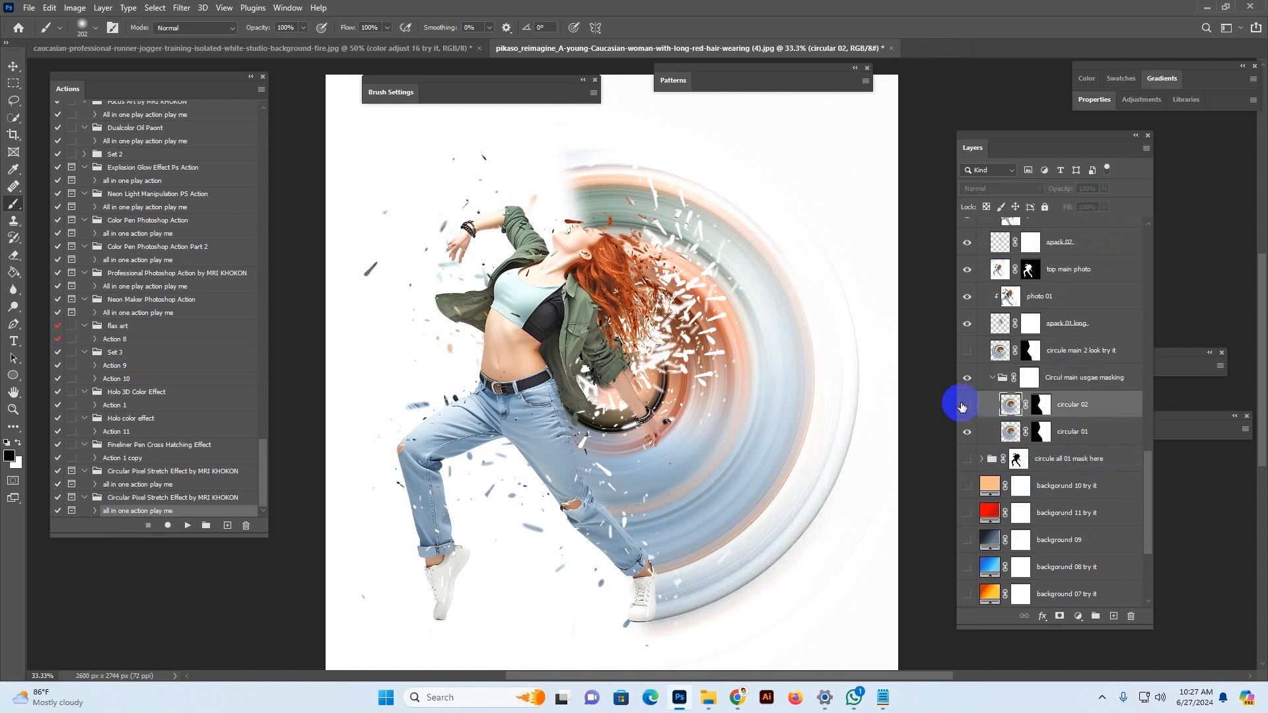
click(962, 406)
click(1041, 406)
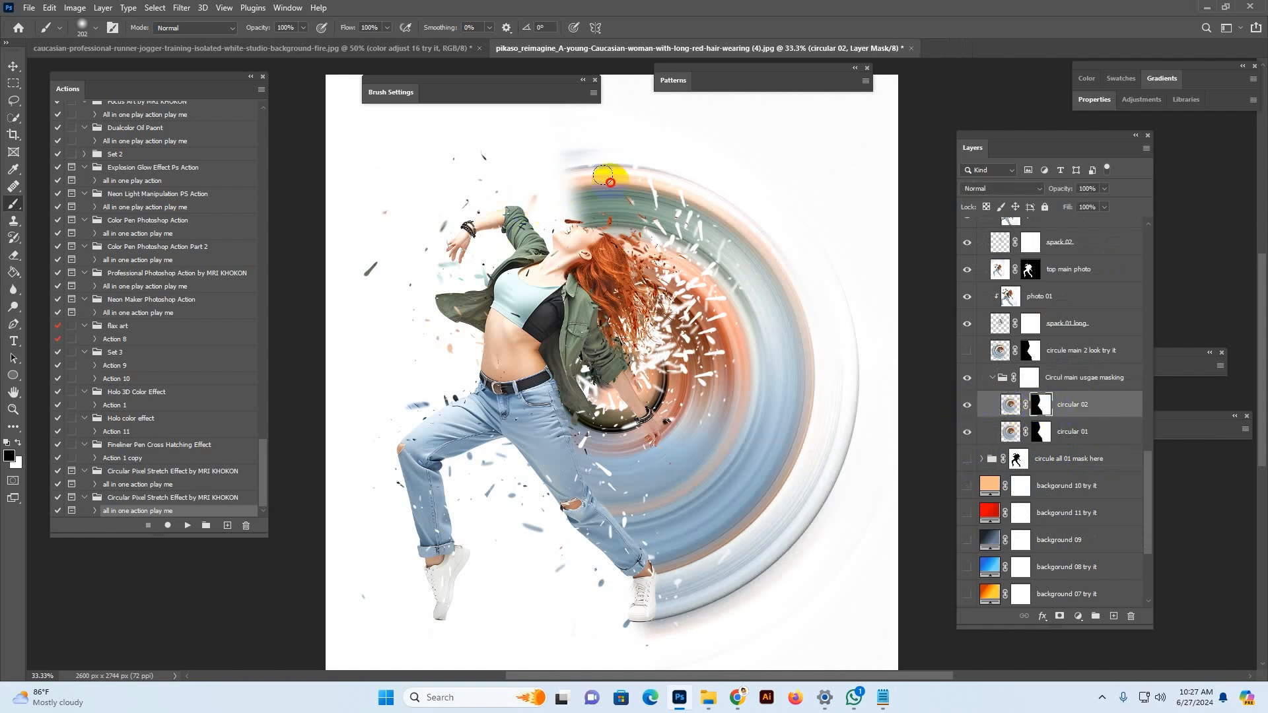
click(542, 230)
Step: Try erasing the upper swirl with black paint on the "Circul main usgae masking" group mask, and undo the stroke
click(1029, 379)
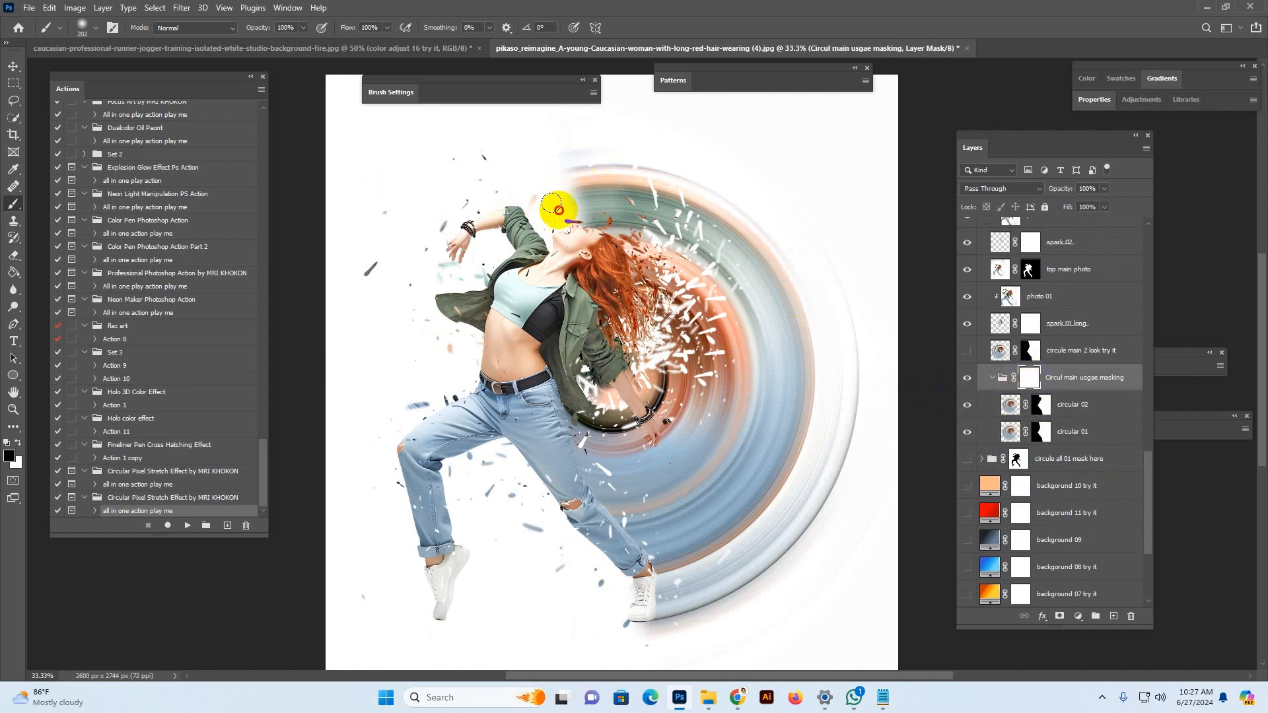
mouse_move(557, 209)
mouse_down()
mouse_move(593, 242)
mouse_move(587, 178)
mouse_move(639, 184)
mouse_move(694, 156)
mouse_move(639, 198)
mouse_move(690, 211)
mouse_up()
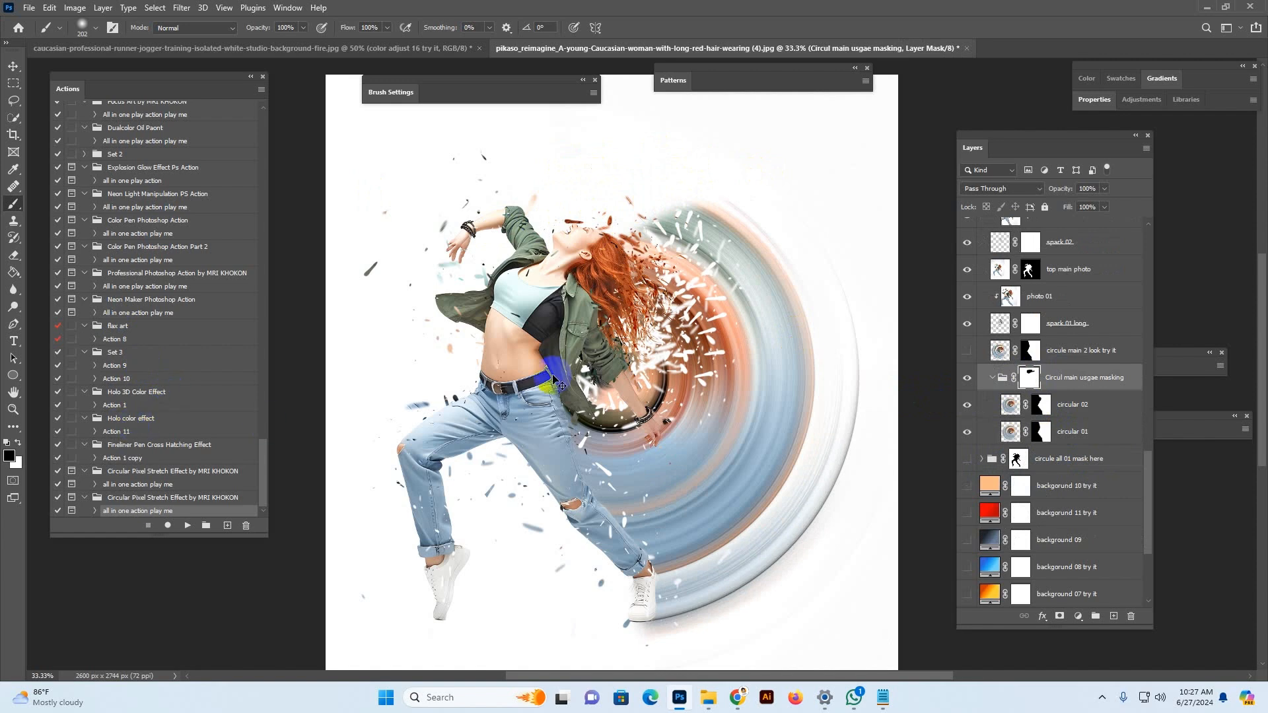
key(ctrl+z)
Step: Paint white on the "circular 02" layer mask to extend the swirl over the dancer's head to her raised hand
click(1042, 404)
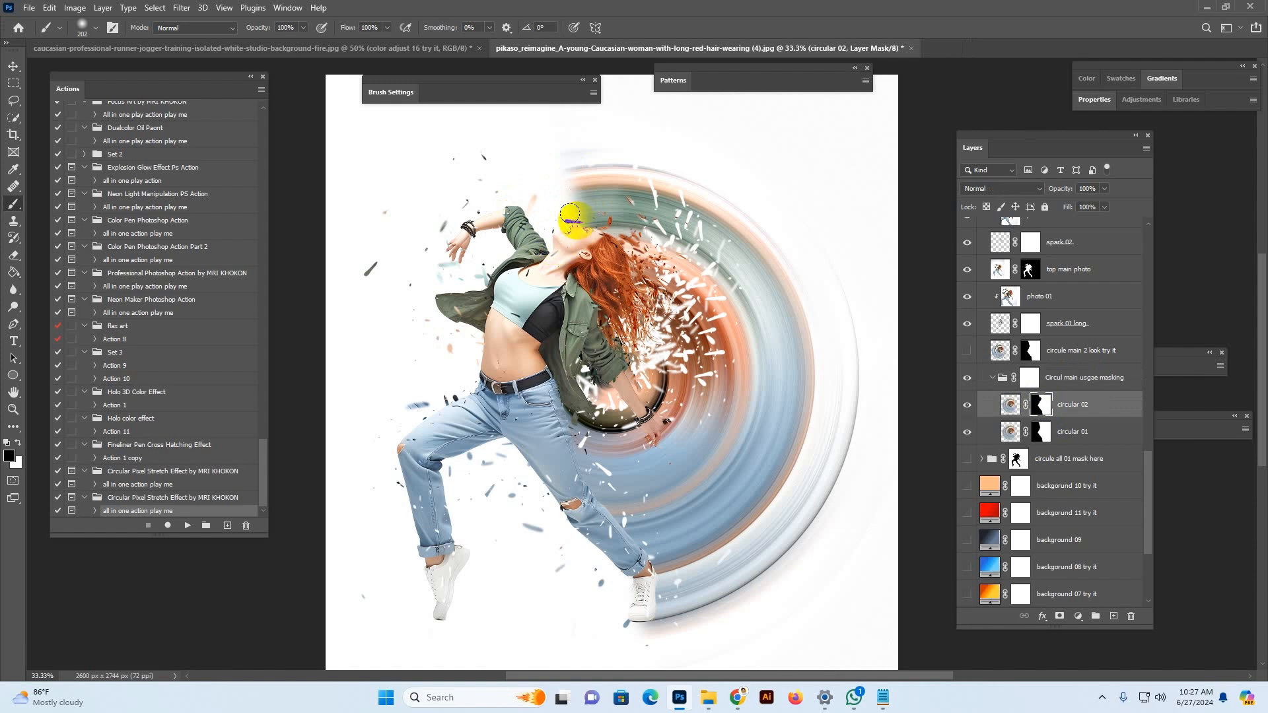
click(18, 442)
mouse_move(555, 301)
mouse_down()
mouse_move(570, 220)
mouse_move(513, 232)
mouse_move(551, 194)
mouse_move(502, 200)
mouse_move(566, 163)
mouse_move(486, 199)
mouse_move(445, 243)
mouse_move(475, 236)
mouse_up()
Step: Reduce the brush to 125 px and paint black on the "circular 02" mask to clear the swirl around the raised hand and forearm
click(17, 441)
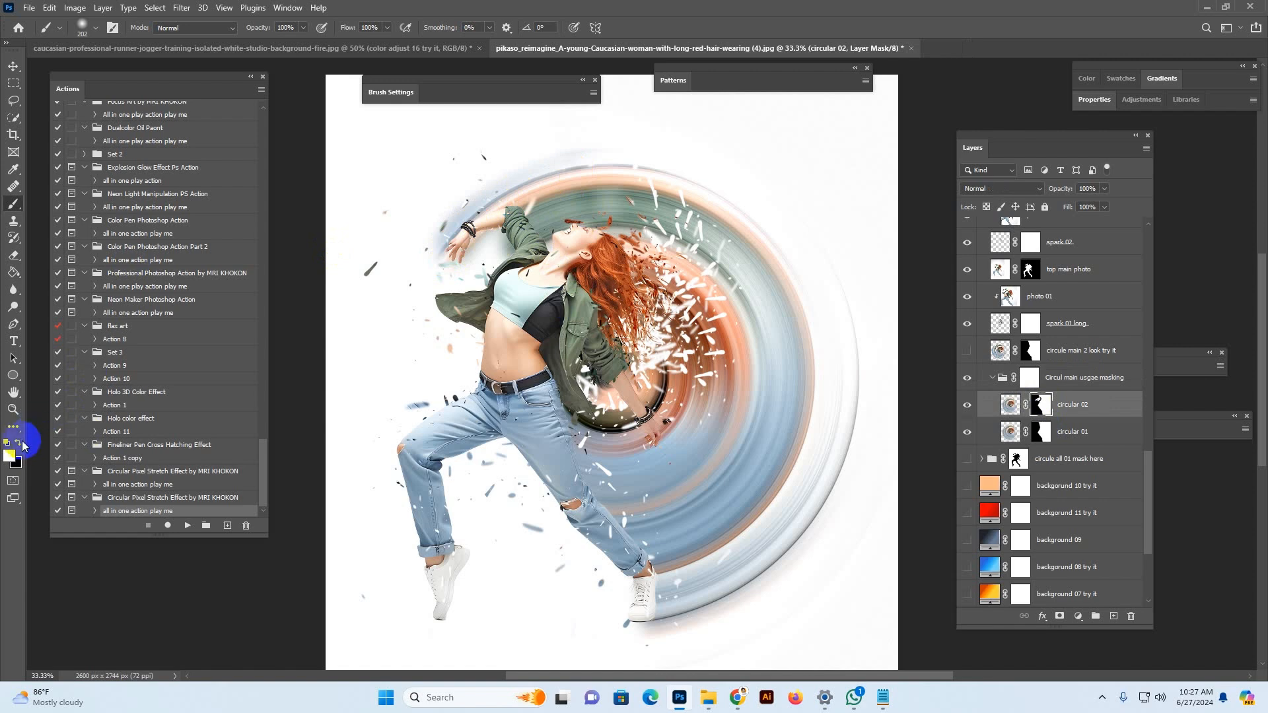
key(bracketleft)
key(bracketleft)
key(bracketleft)
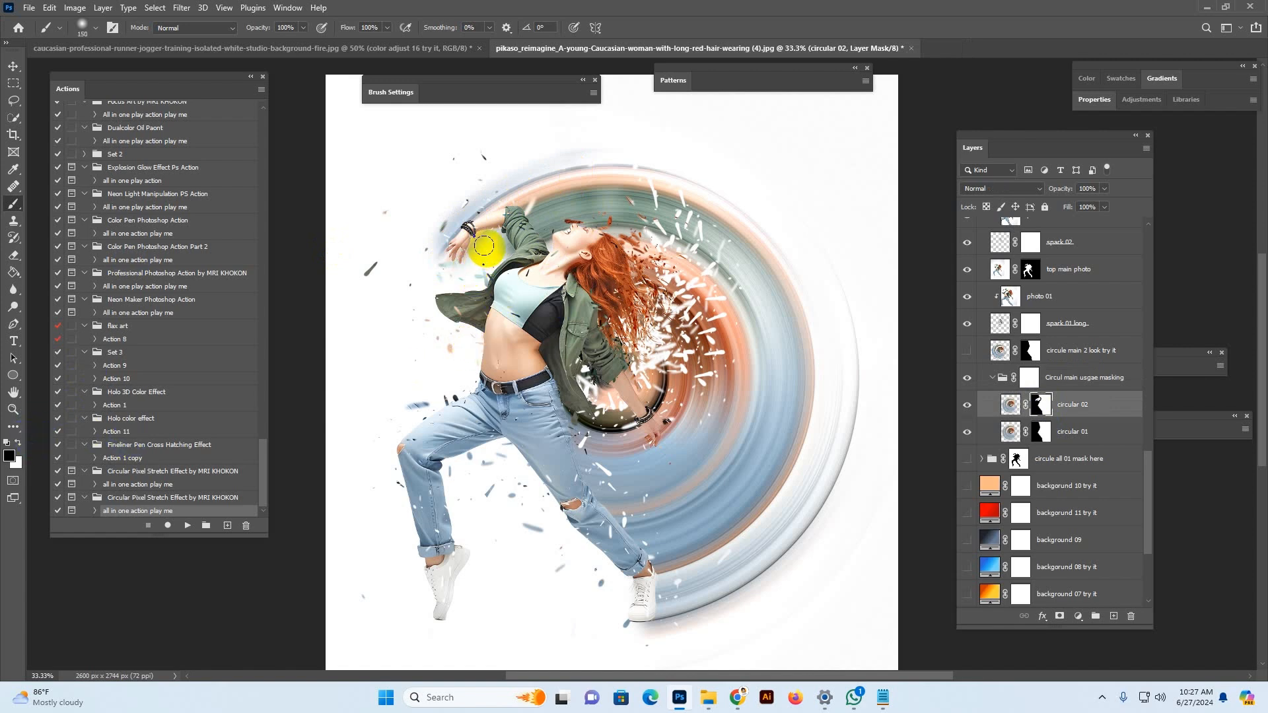
mouse_move(481, 236)
mouse_down()
mouse_move(495, 226)
mouse_move(450, 269)
mouse_move(436, 244)
mouse_move(461, 184)
mouse_move(446, 214)
mouse_move(503, 161)
mouse_move(441, 243)
mouse_move(517, 225)
mouse_up()
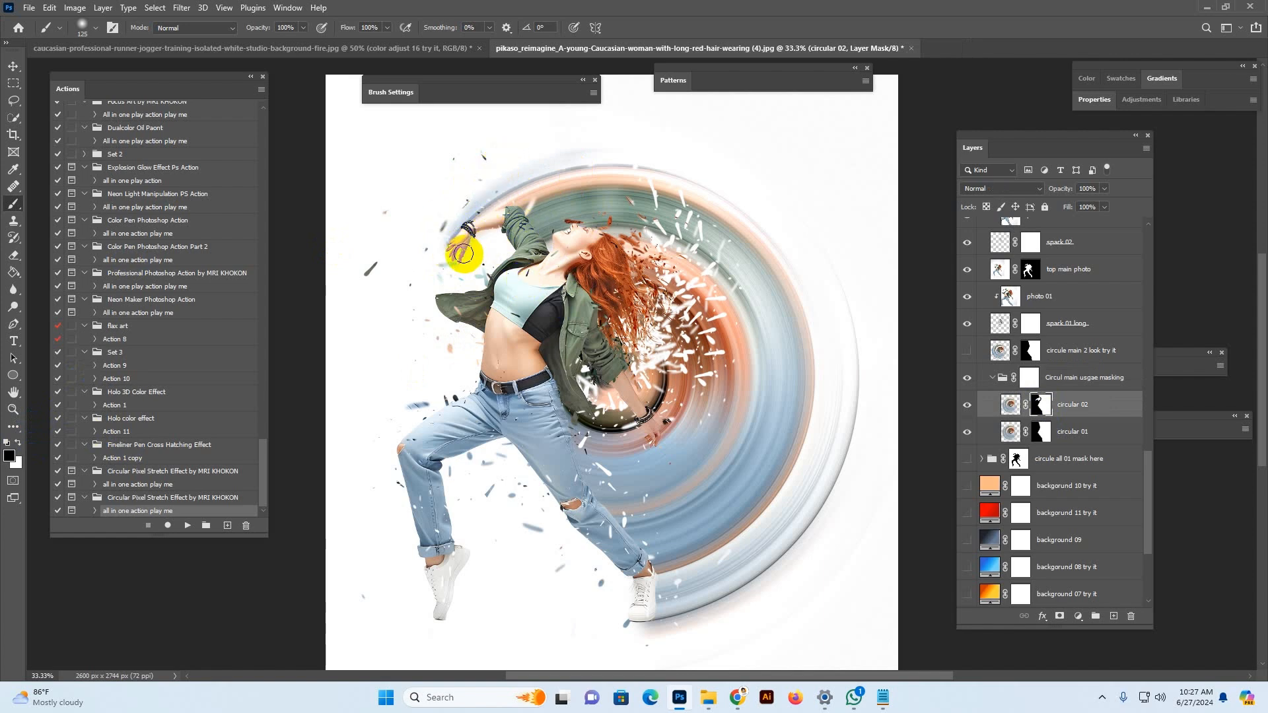
Step: Refine the "circular 01" layer mask around the raised arm with black, and paint white to extend its swirl toward the hand
click(1038, 433)
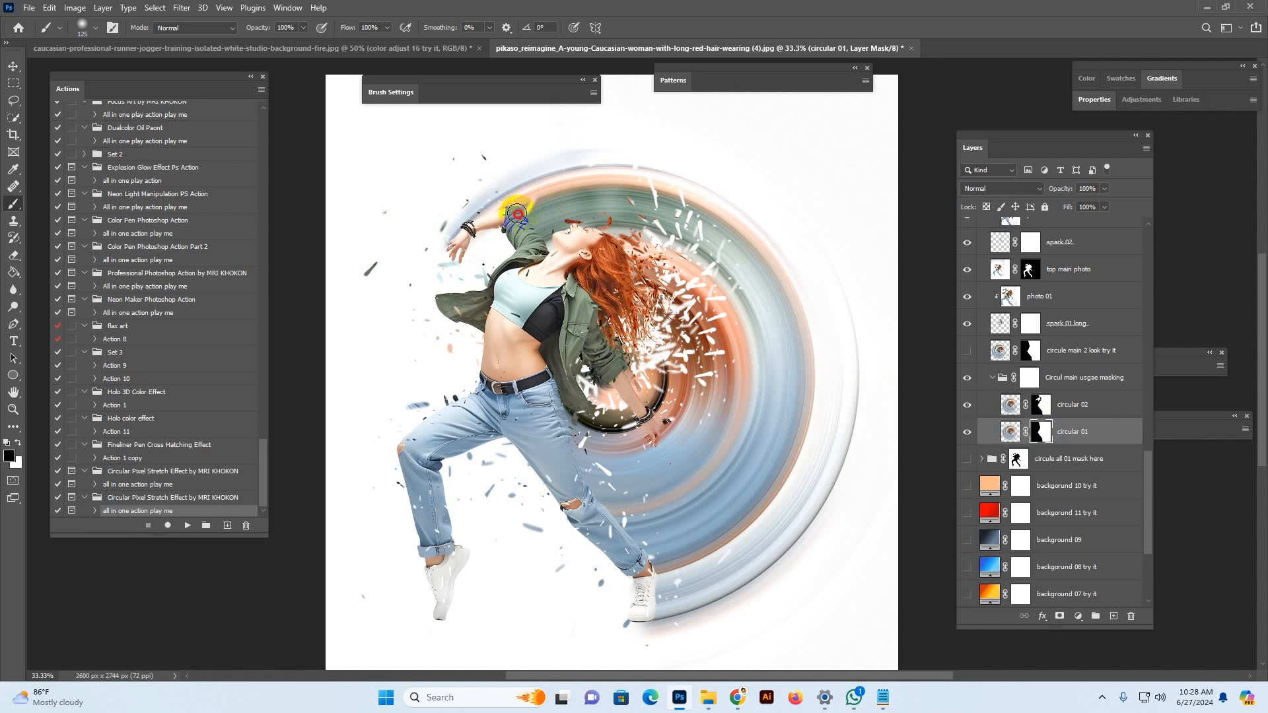
mouse_move(517, 214)
mouse_down()
mouse_move(453, 204)
mouse_move(461, 221)
mouse_up()
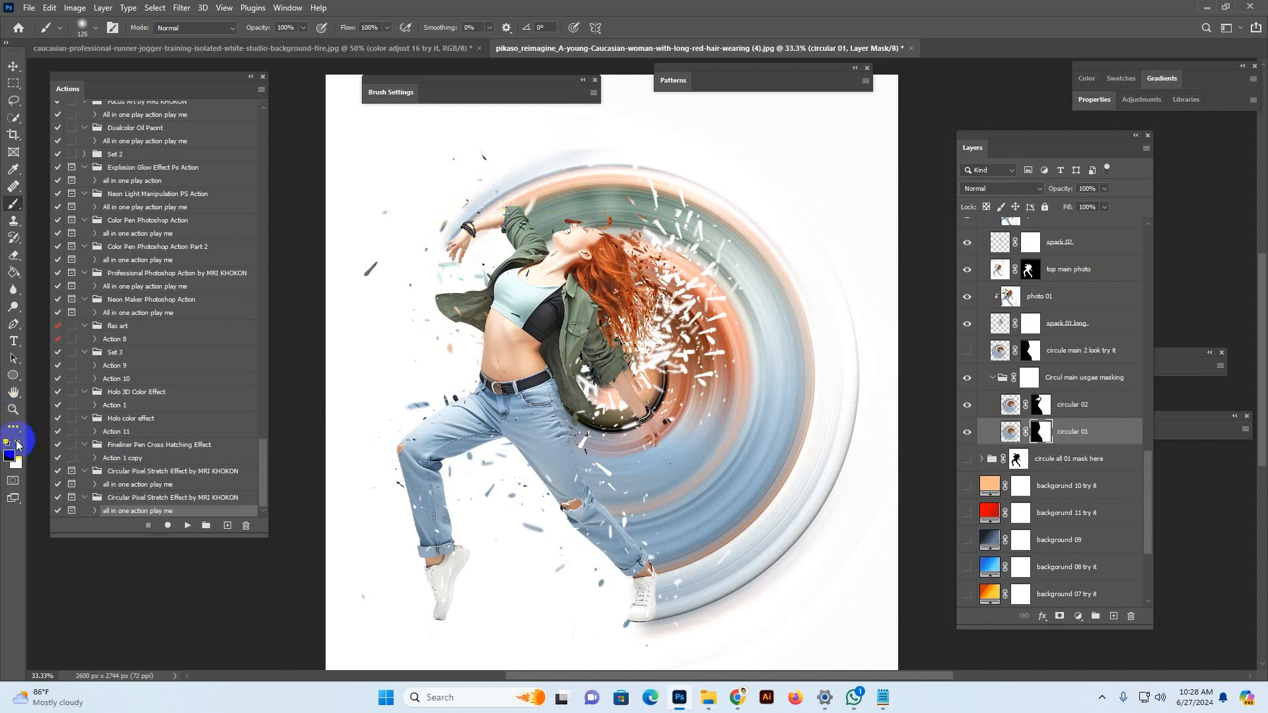
click(18, 443)
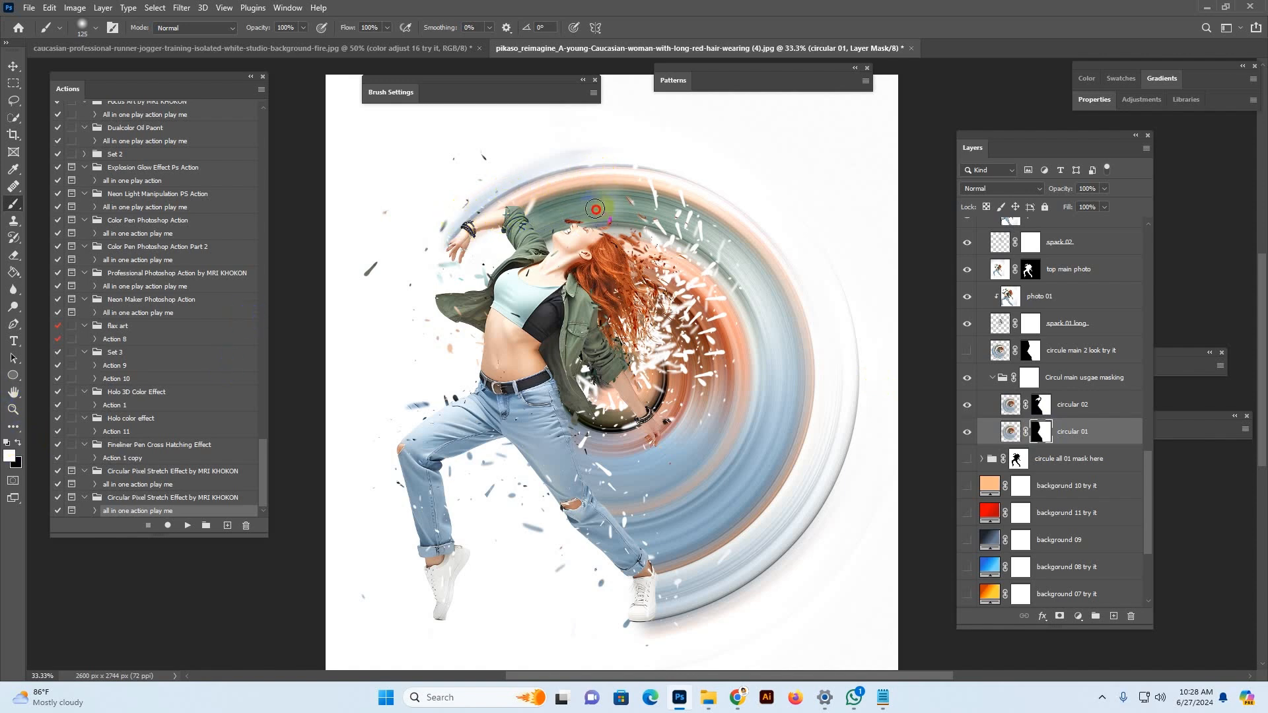
mouse_move(533, 242)
mouse_down()
mouse_move(511, 204)
mouse_move(467, 220)
mouse_up()
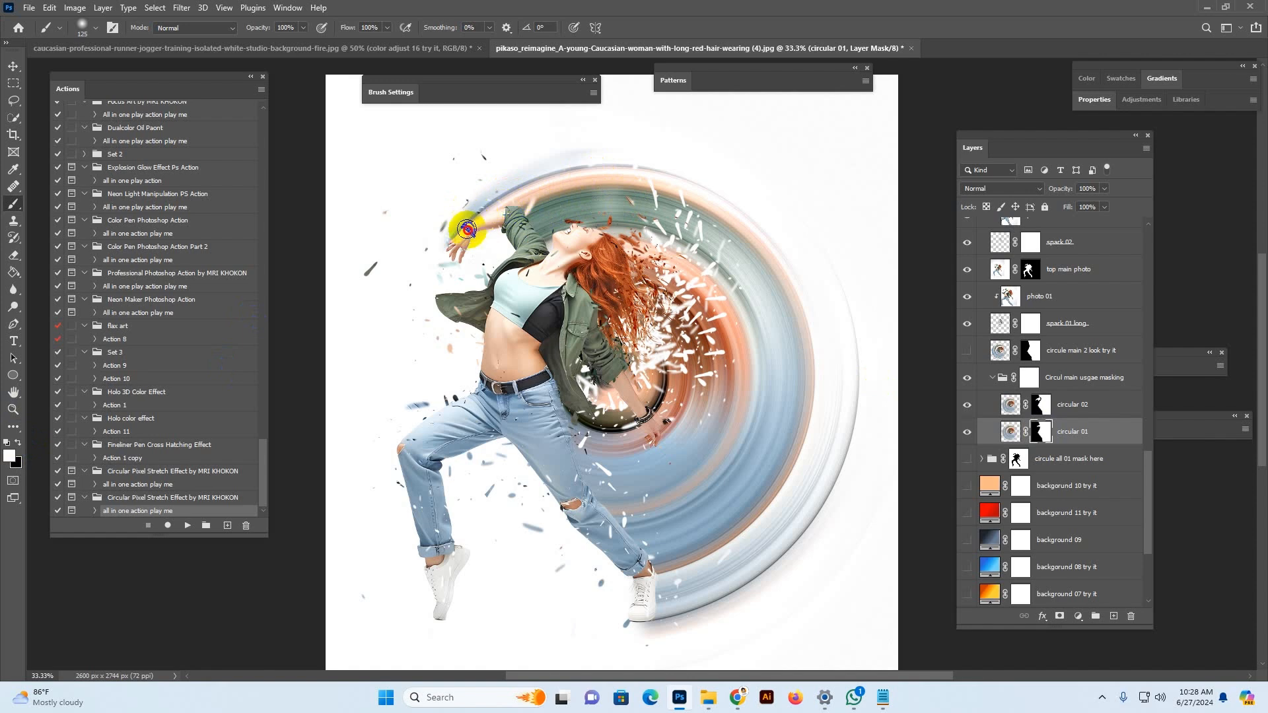
Step: Hide the "spark 01 long" and "spark 02" layers to remove the scattered particles from the effect
drag(996, 321, 967, 328)
click(967, 329)
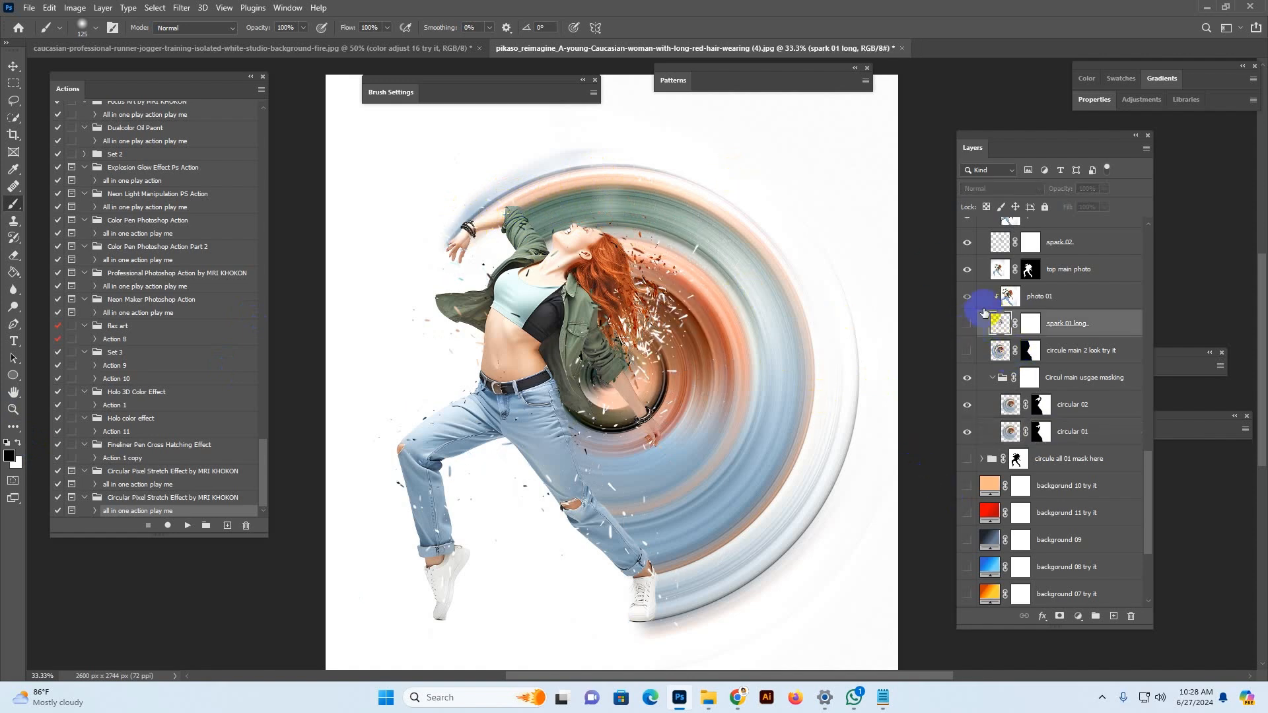
scroll(1000, 284, up, 1)
click(999, 299)
click(967, 296)
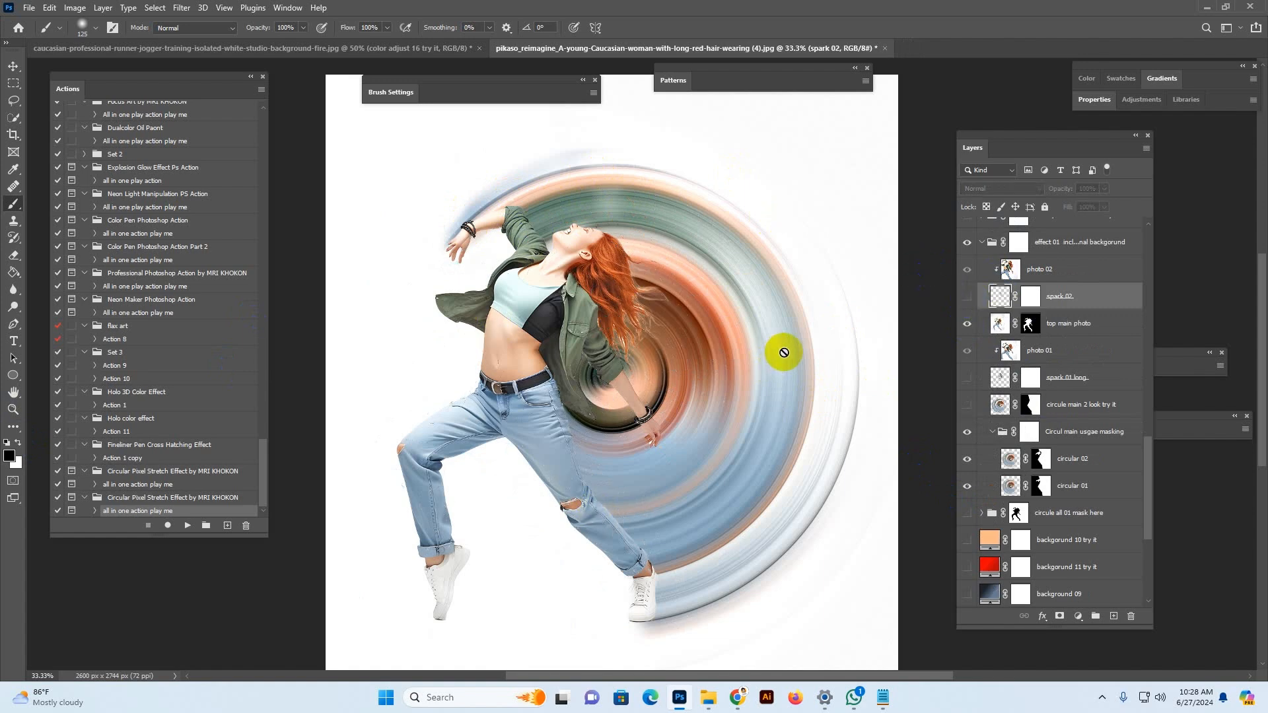
mouse_move(858, 267)
mouse_down()
mouse_move(877, 344)
mouse_move(850, 251)
mouse_move(852, 264)
mouse_up()
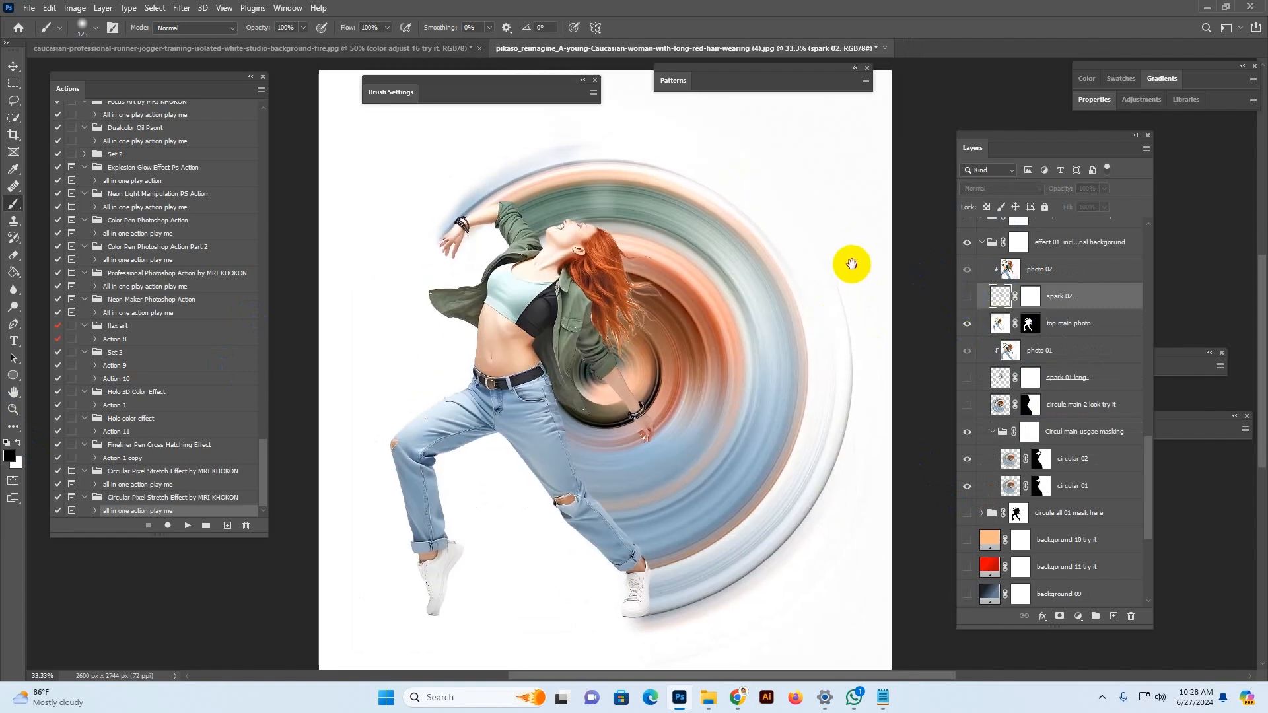
Step: Paint black on the "top main photo" layer mask to blend the dancer's hair, jacket edge and extended lower leg into the swirl
click(1030, 323)
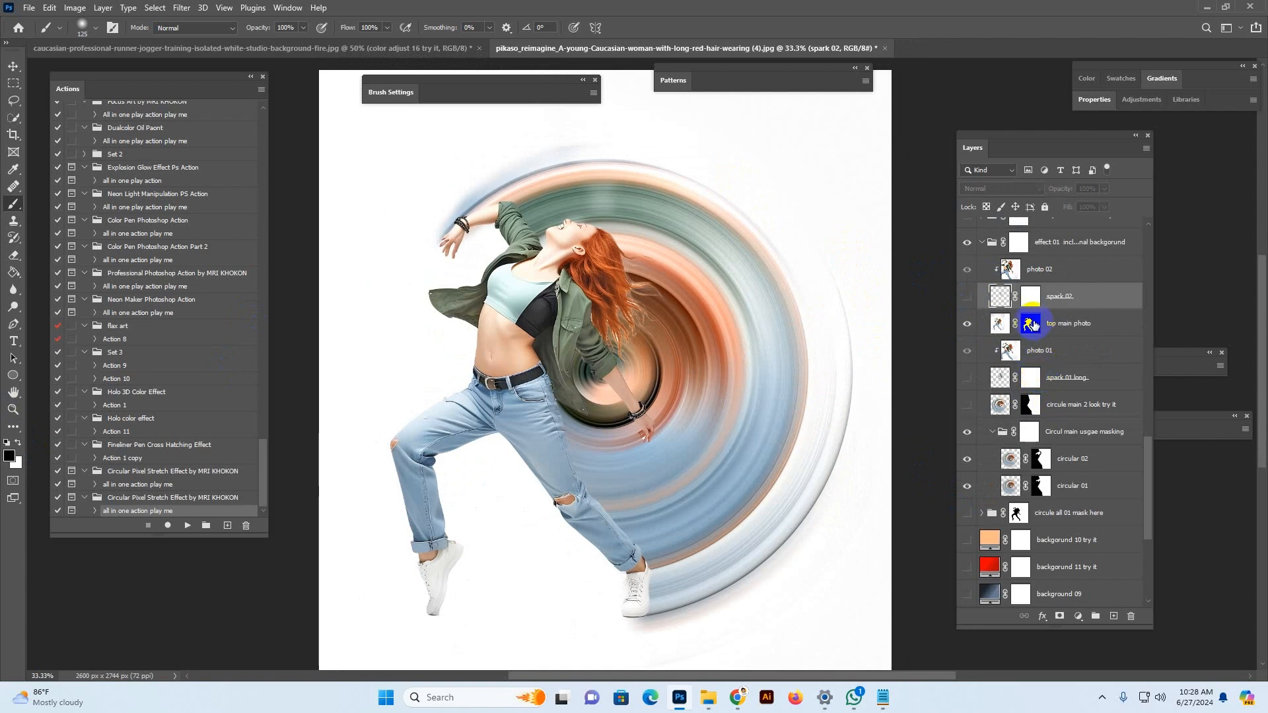
key(x)
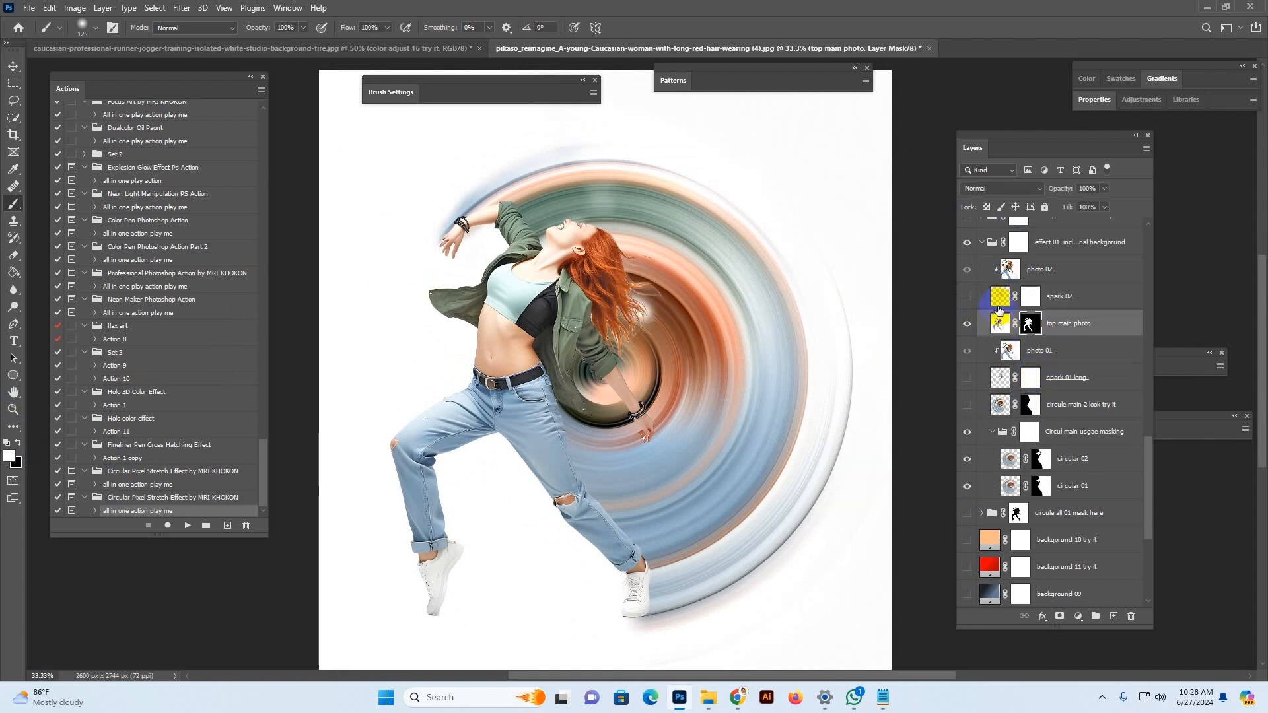
click(22, 443)
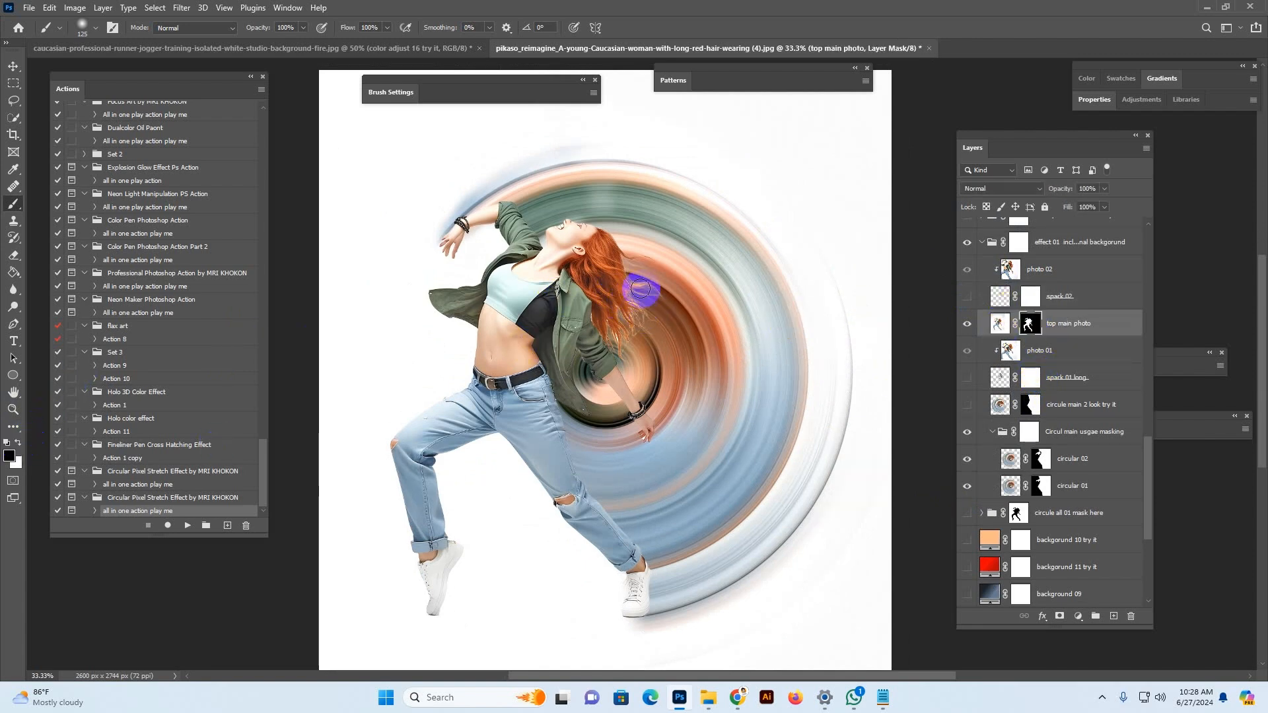
mouse_move(628, 285)
mouse_down()
mouse_move(637, 294)
mouse_move(618, 339)
mouse_up()
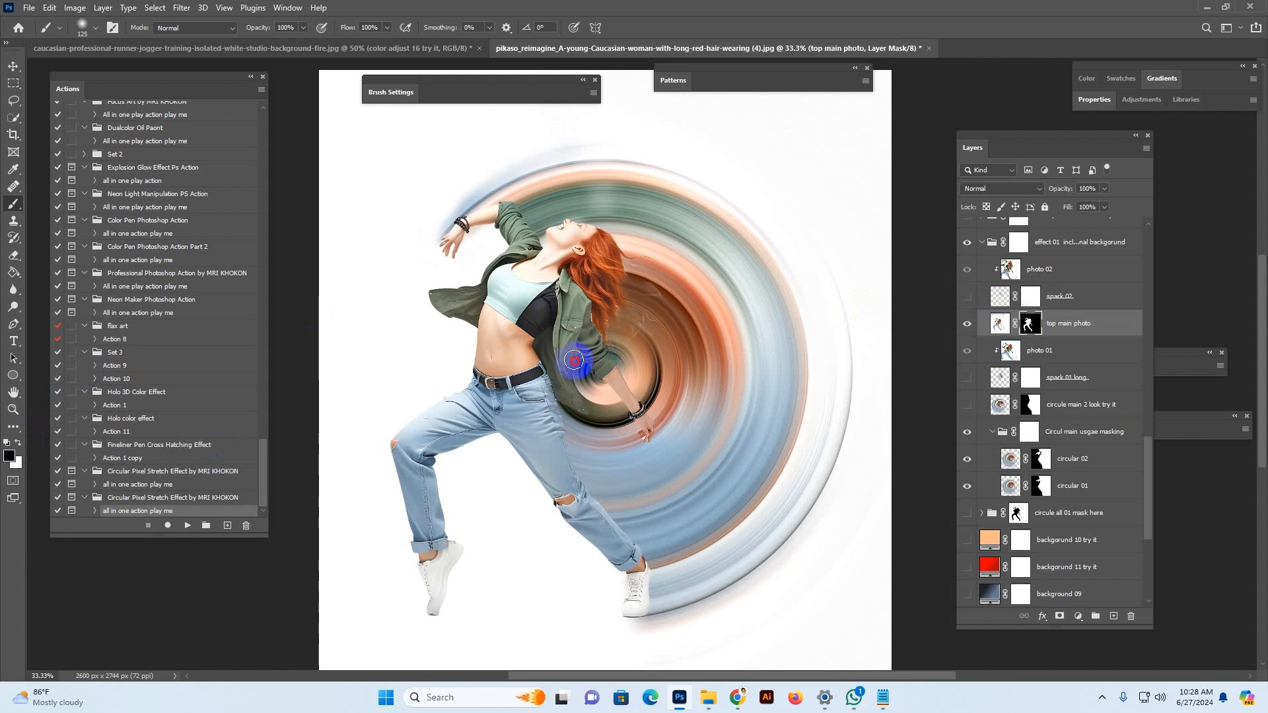
click(652, 551)
mouse_move(662, 556)
mouse_down()
mouse_move(630, 558)
mouse_move(658, 558)
mouse_move(629, 556)
mouse_move(641, 537)
mouse_move(588, 502)
mouse_up()
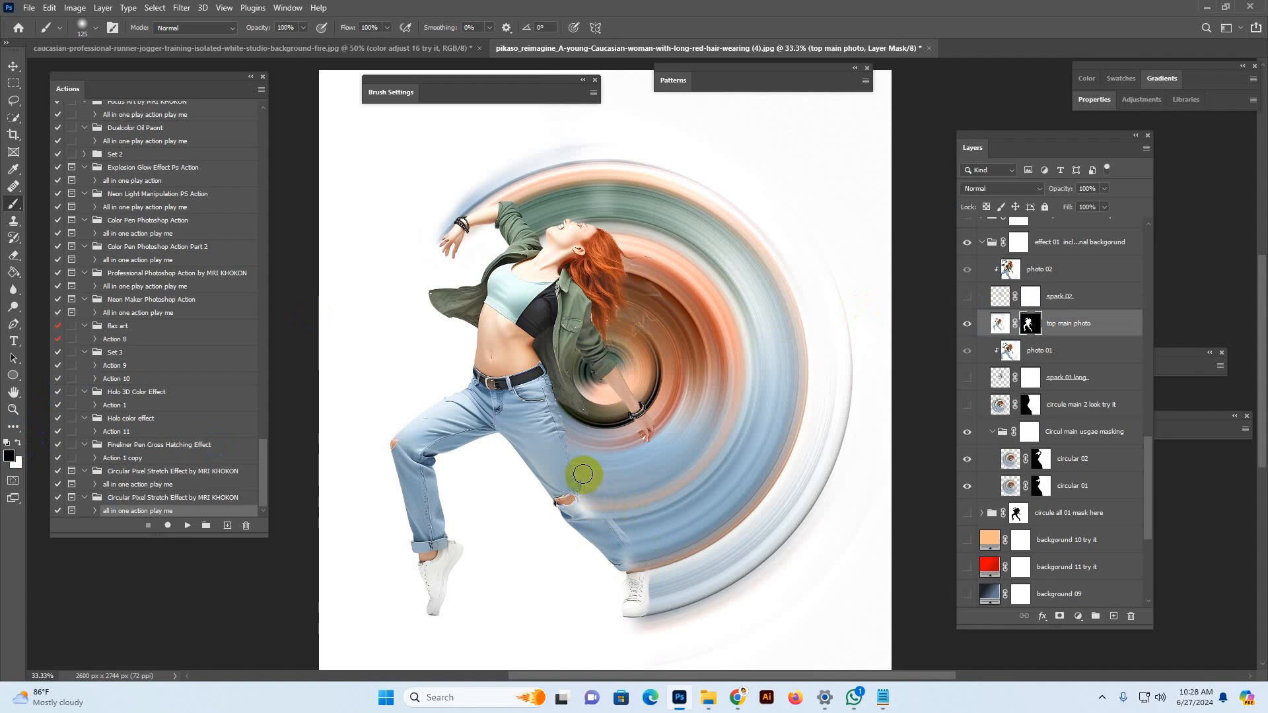
Step: Paint black along the raised arm's sleeve edge on the "top main photo" mask to blend it into the swirl
right_click(546, 363)
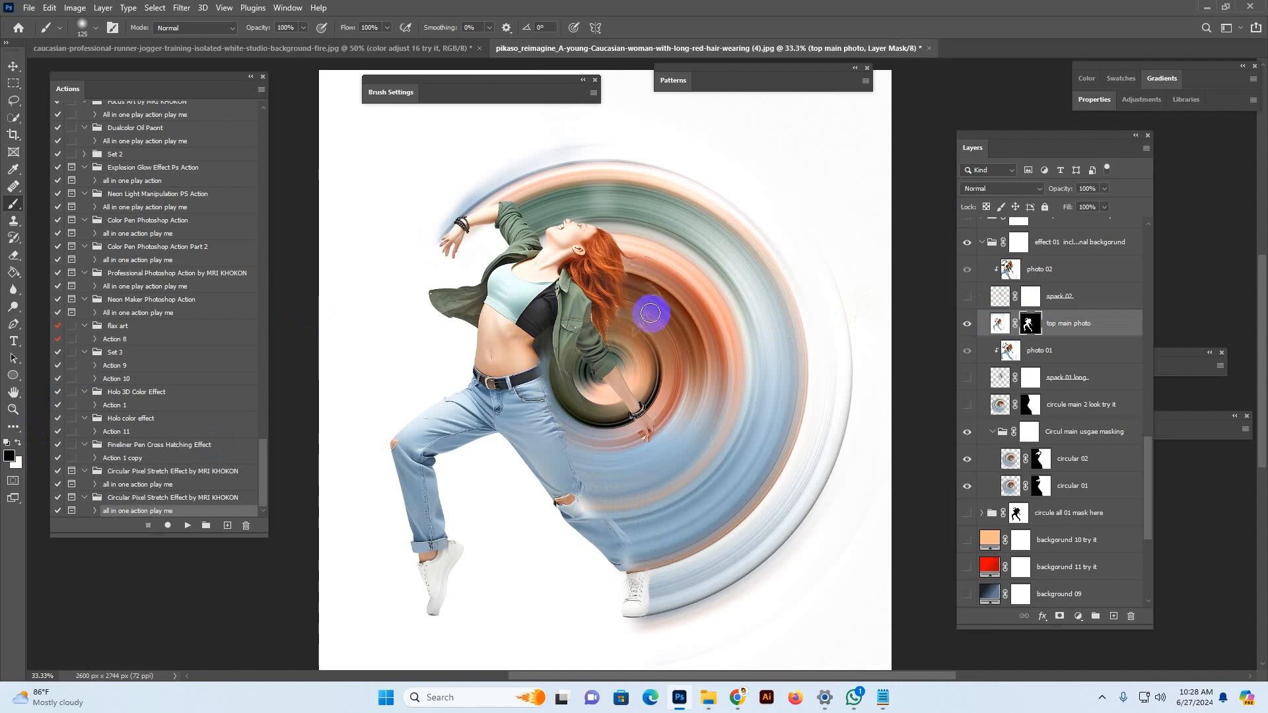
click(682, 272)
mouse_move(510, 199)
mouse_down()
mouse_move(549, 177)
mouse_move(533, 191)
mouse_move(617, 164)
mouse_up()
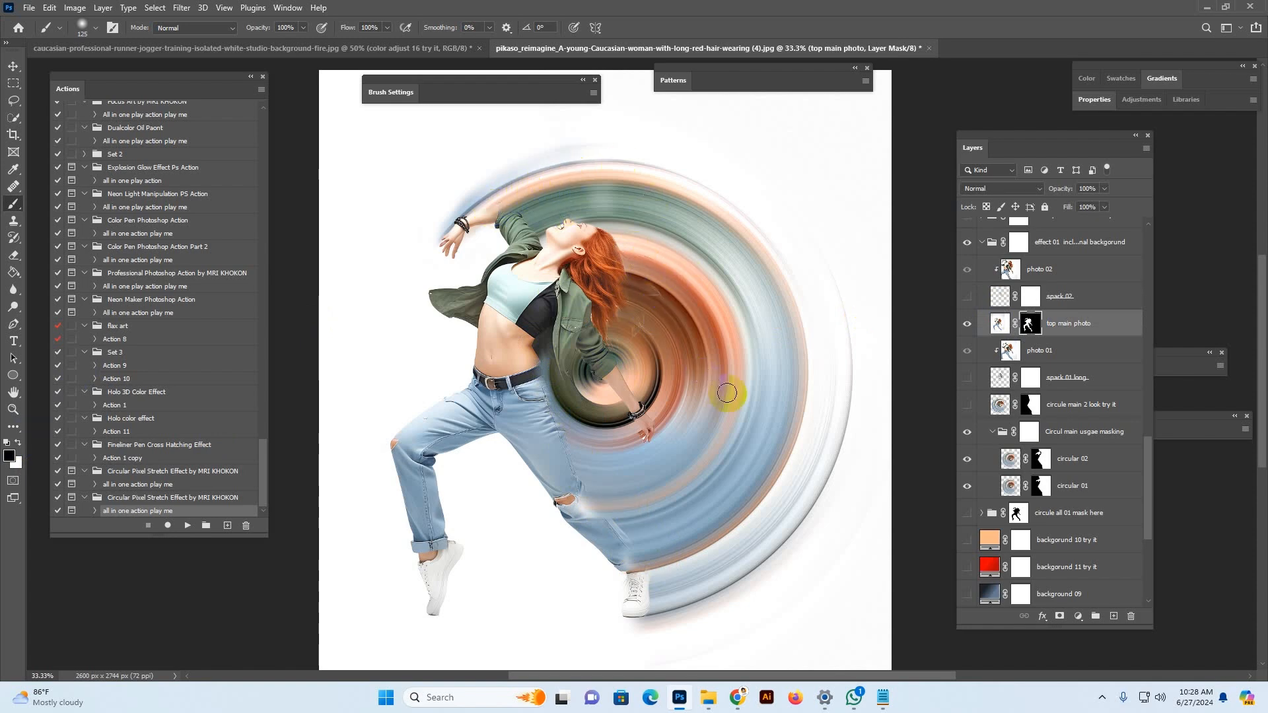
drag(732, 393, 737, 387)
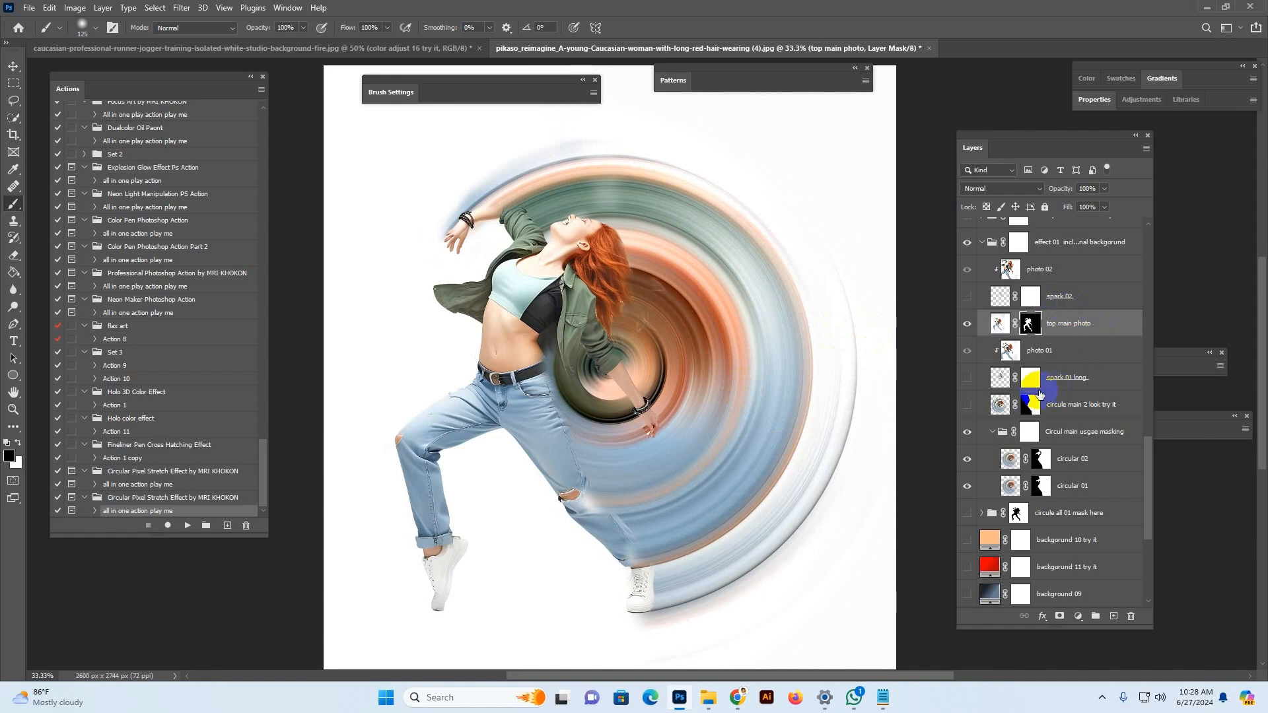
click(742, 353)
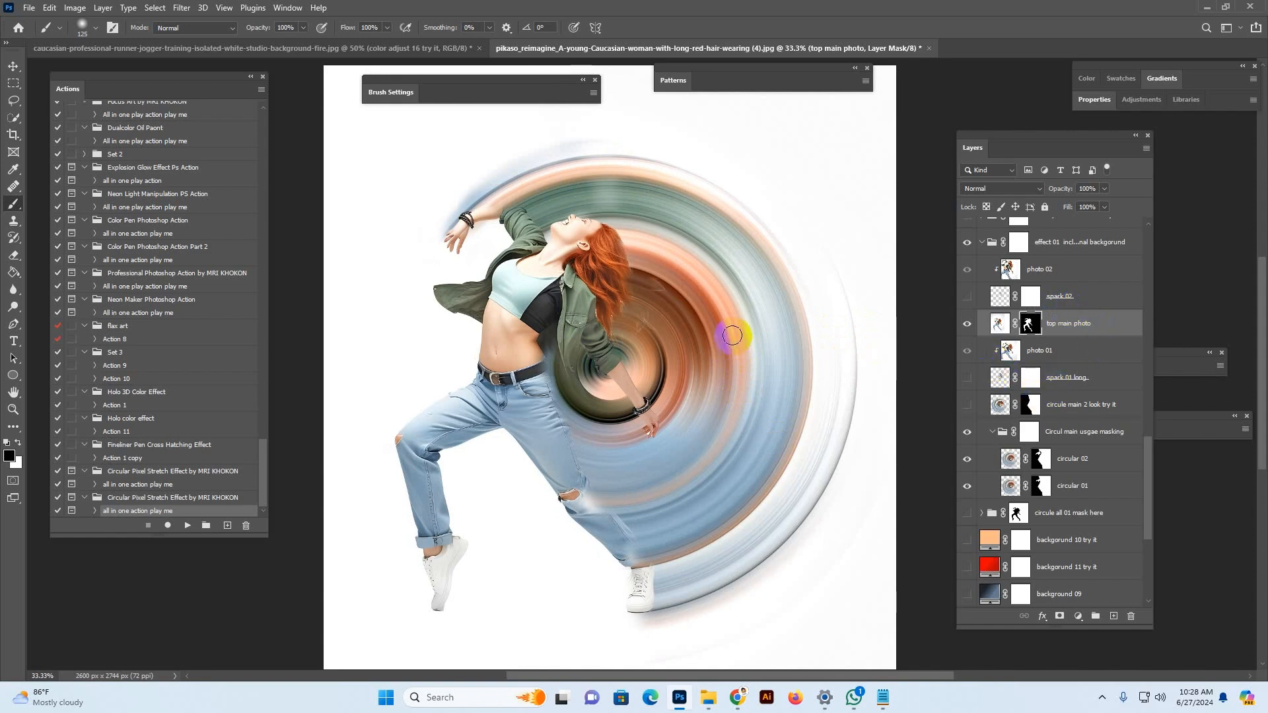